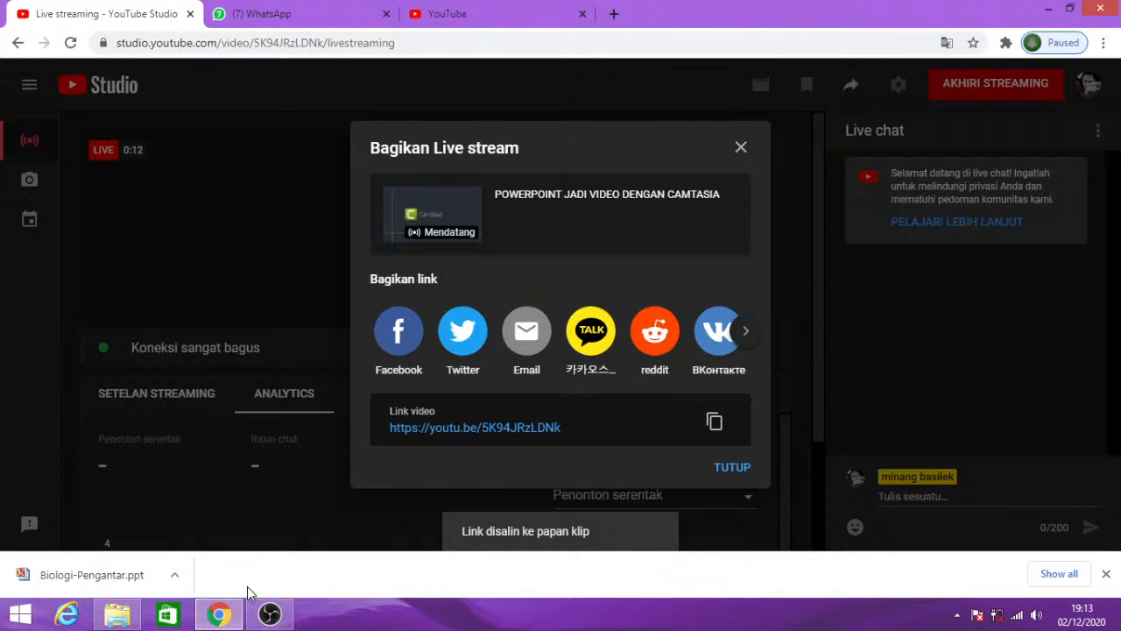
# - Minimize the browser and OBS Studio windows to reach the desktop
pyautogui.click(1049, 11)
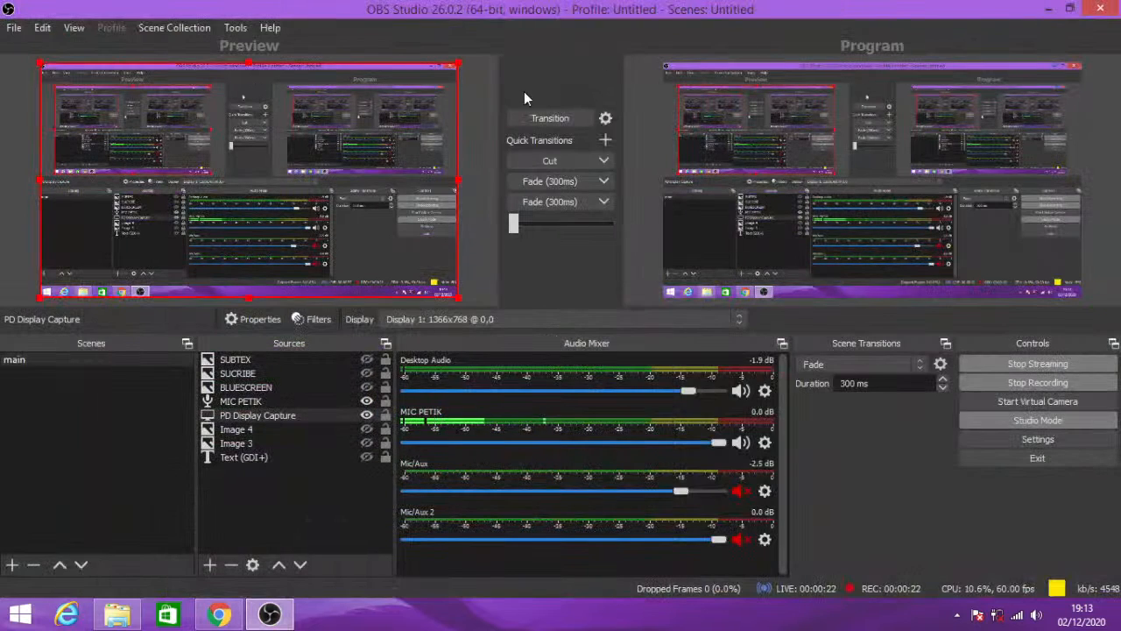
pyautogui.click(1050, 11)
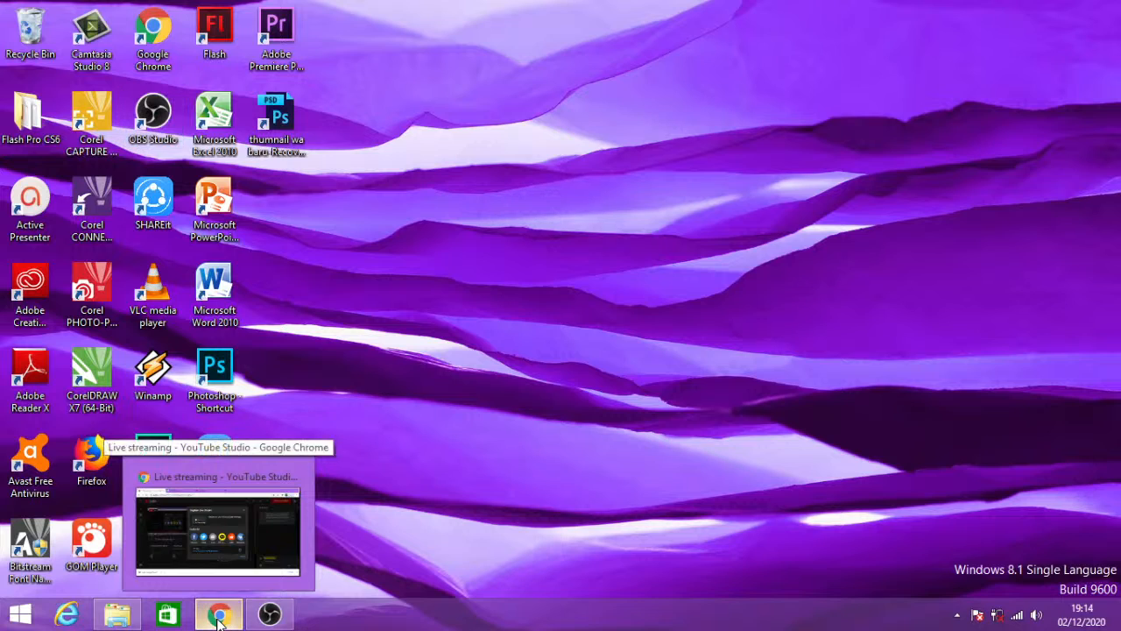
pyautogui.click(213, 506)
pyautogui.click(278, 14)
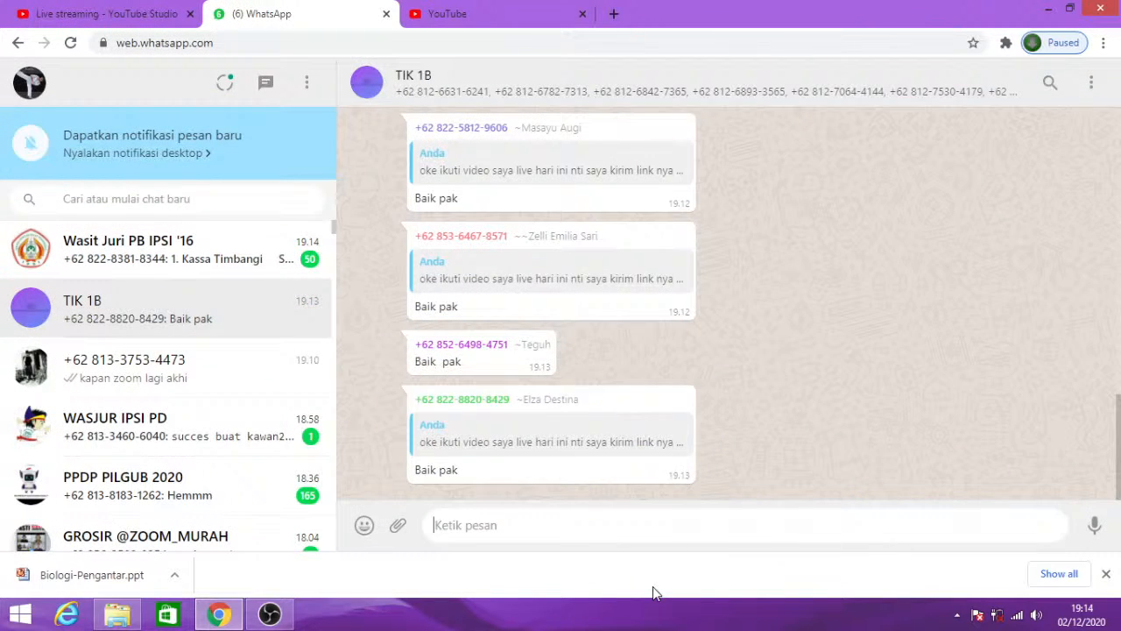
pyautogui.write('https://youtu.be/5K94JRzLDNk')
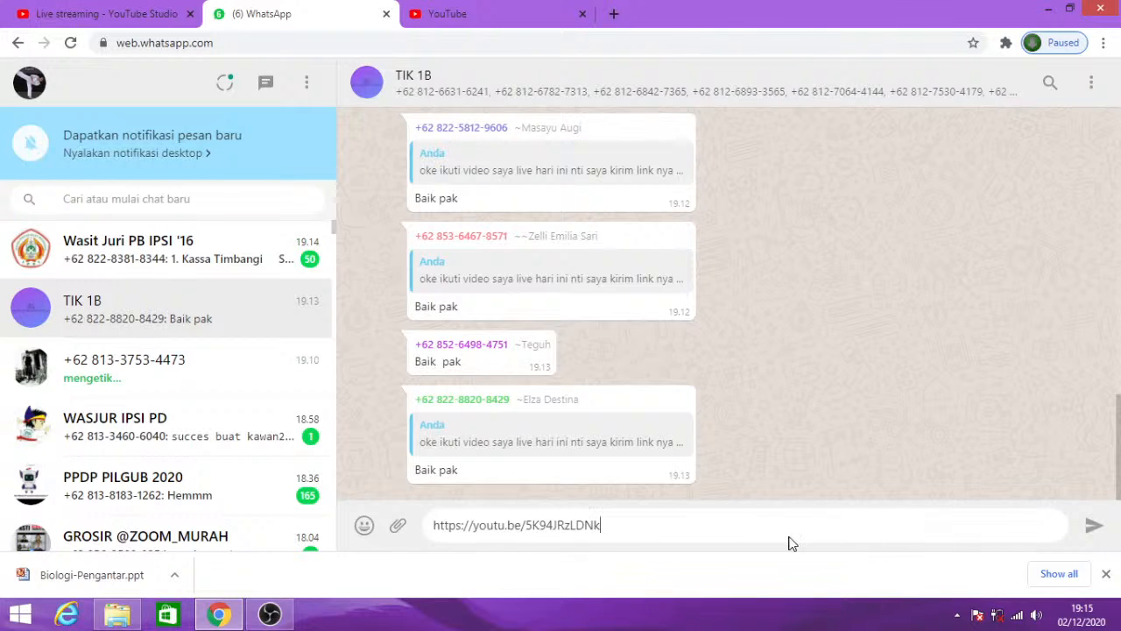
pyautogui.hotkey('shift', 'Return')
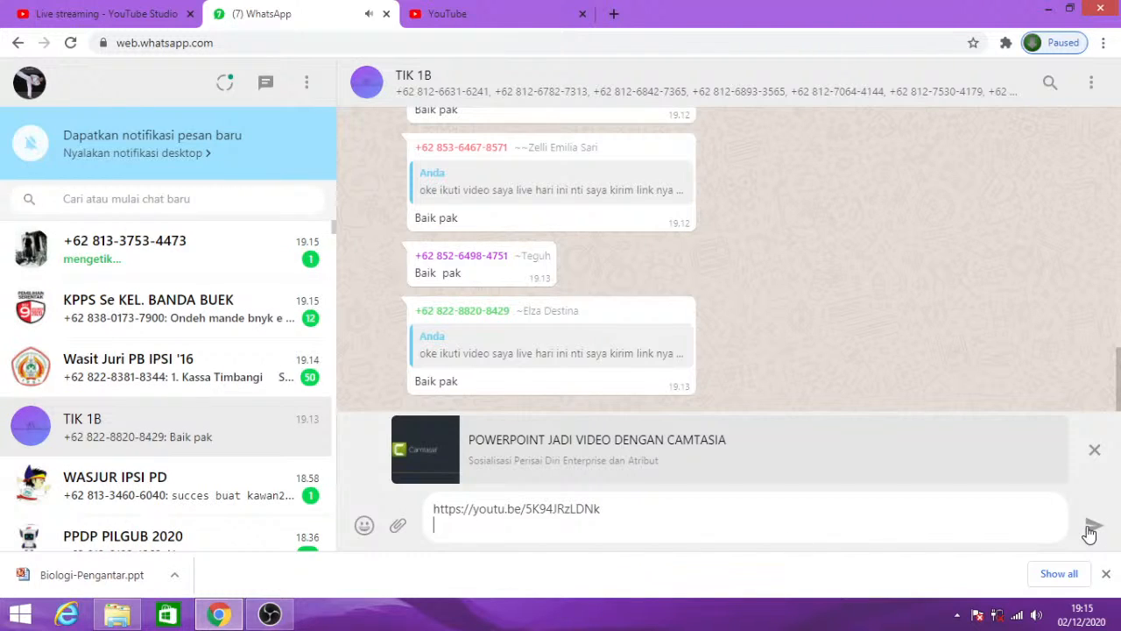
pyautogui.hotkey('shift', 'Return')
pyautogui.write('SiLHKAN BERGABUNG ')
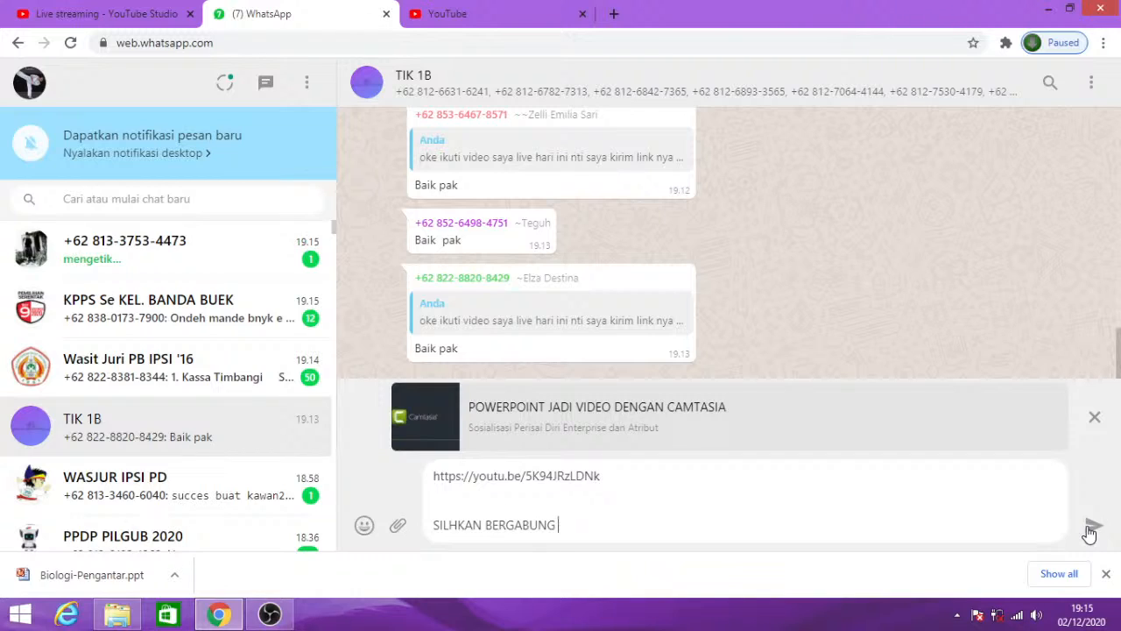
pyautogui.write('... LIVE')
pyautogui.click(453, 525)
pyautogui.write('A')
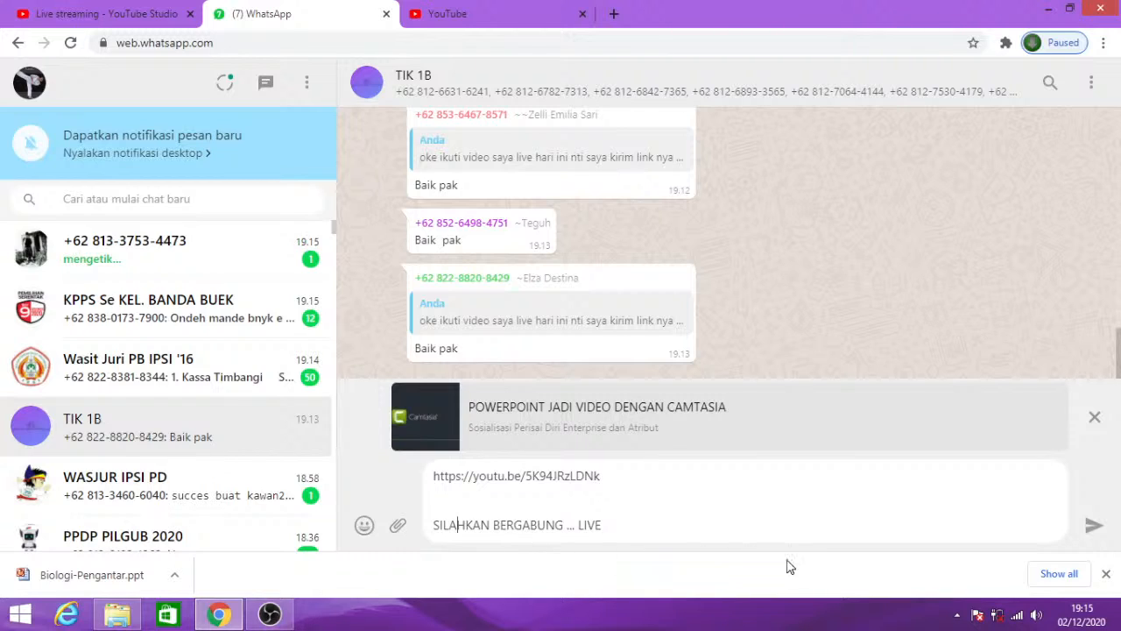
pyautogui.click(1094, 524)
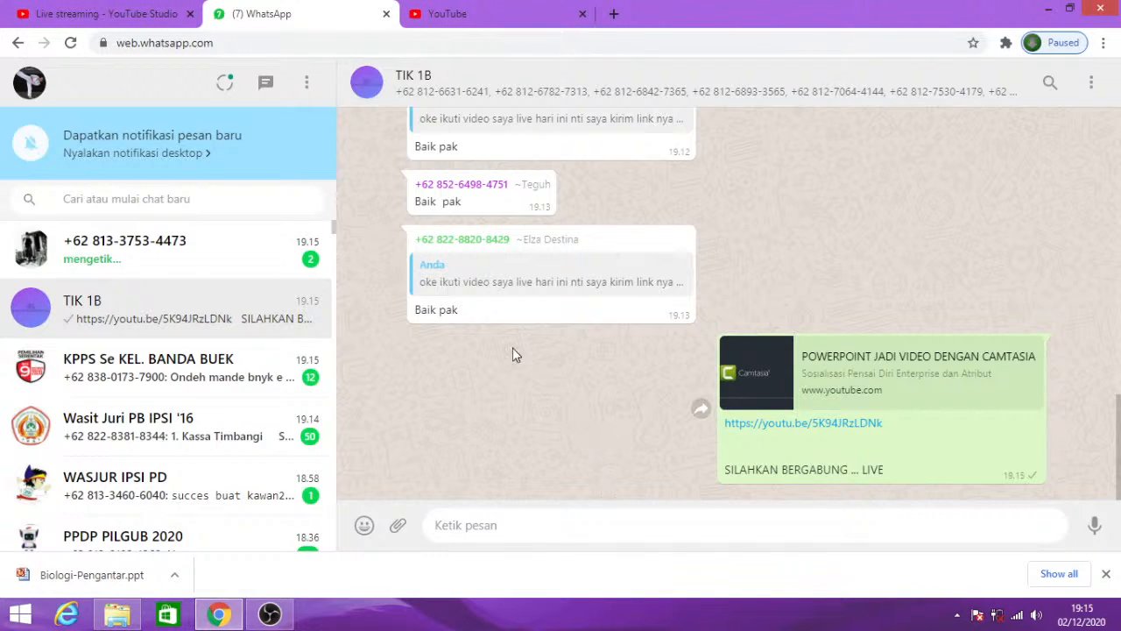
# - Check the live stream page in YouTube Studio, minimize the browser and launch Camtasia Studio 8
pyautogui.click(93, 15)
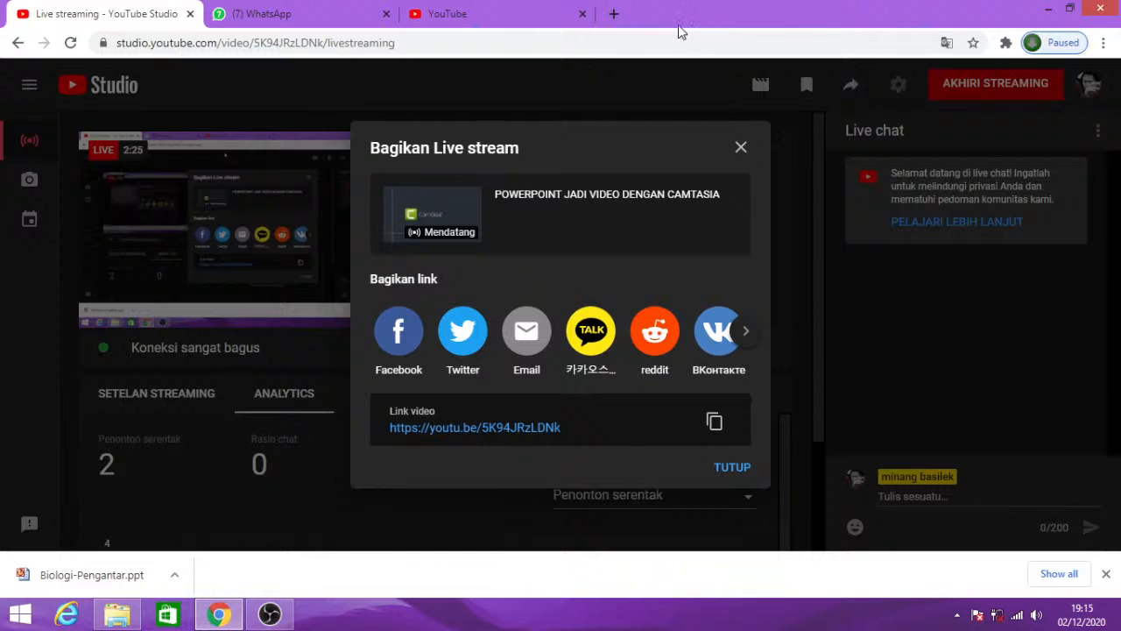
pyautogui.click(1049, 10)
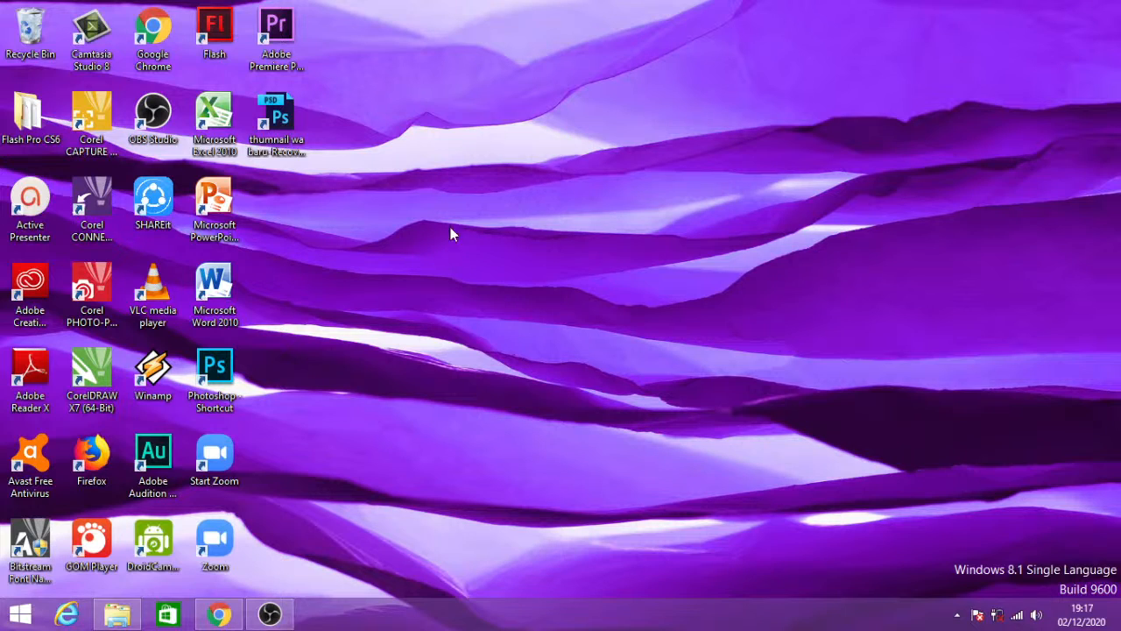
pyautogui.click(424, 333)
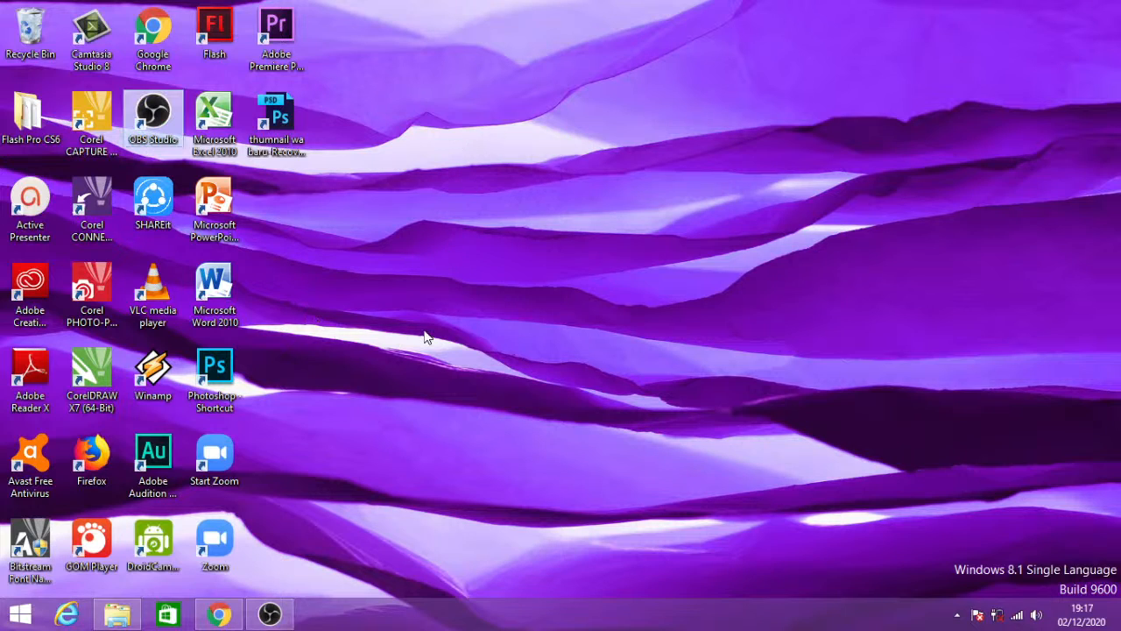
pyautogui.click(94, 31)
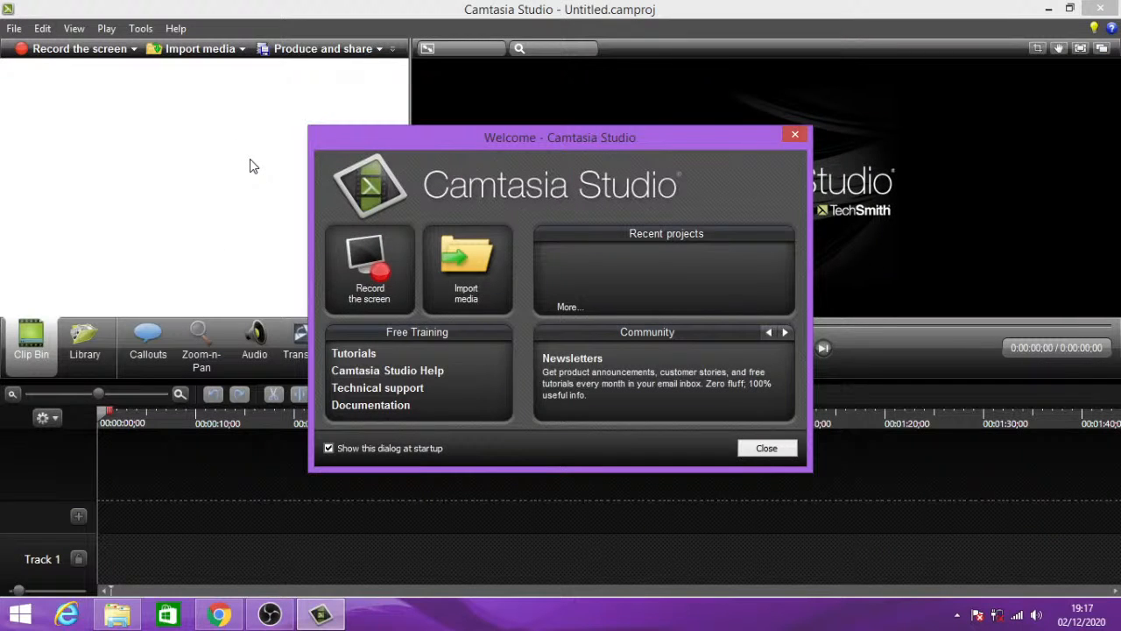
# - Return to WhatsApp in Chrome and send the TIK 1B group "silahkan bergabung di materi video pembelajaran live on youtube ..."
pyautogui.hotkey('alt', 'Tab')
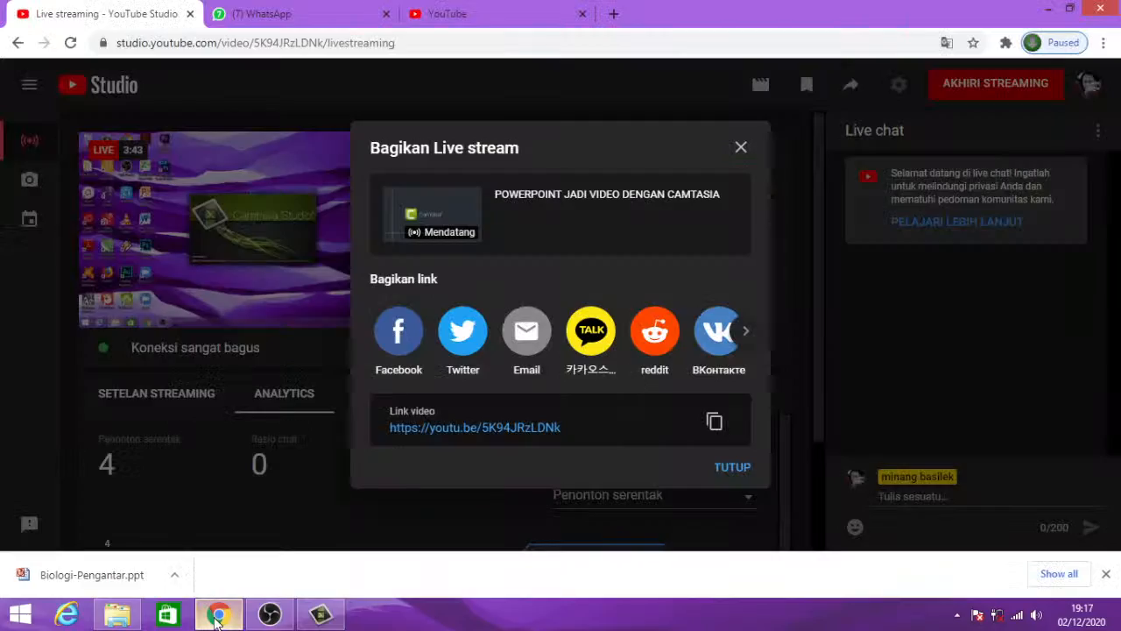
pyautogui.click(261, 13)
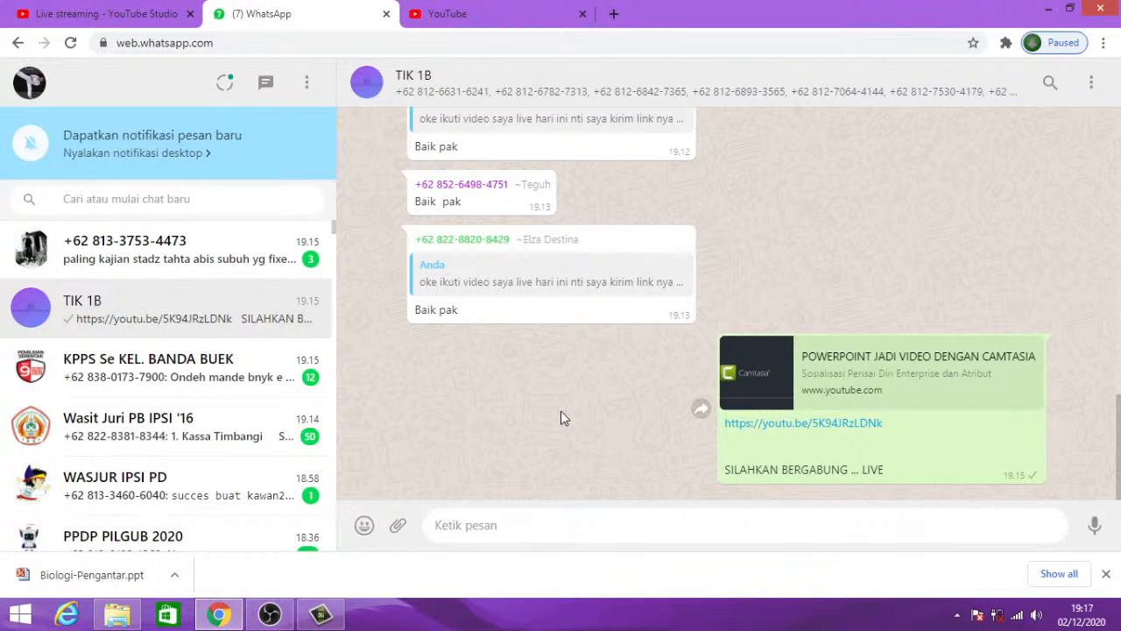
pyautogui.scroll(2, 587, 428)
pyautogui.scroll(-2, 723, 433)
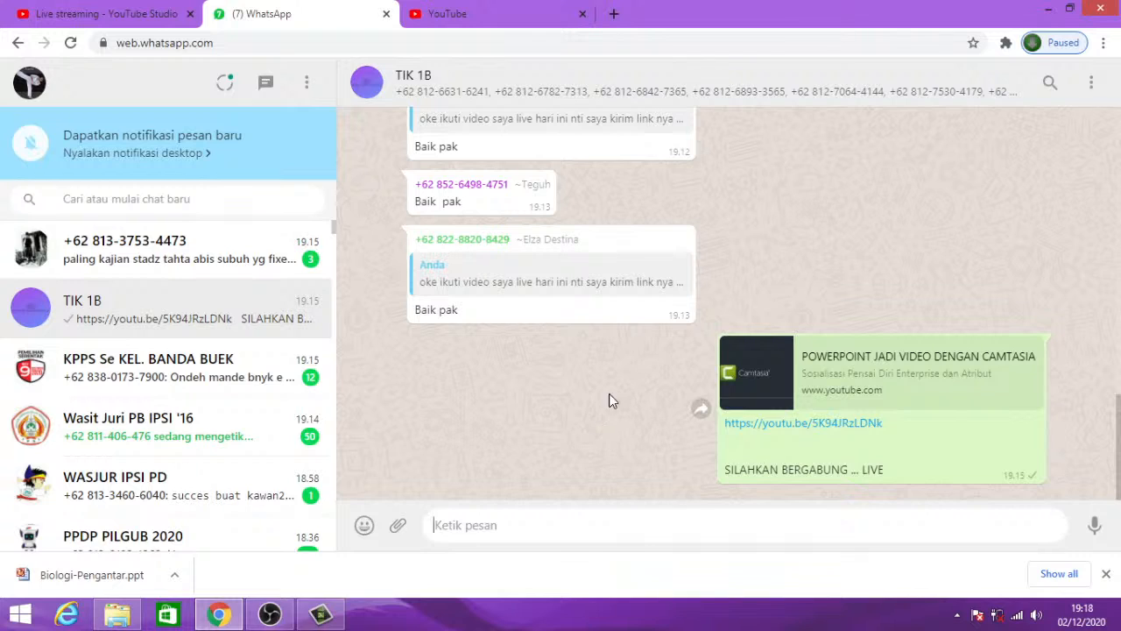
pyautogui.scroll(3, 601, 406)
pyautogui.scroll(-3, 741, 302)
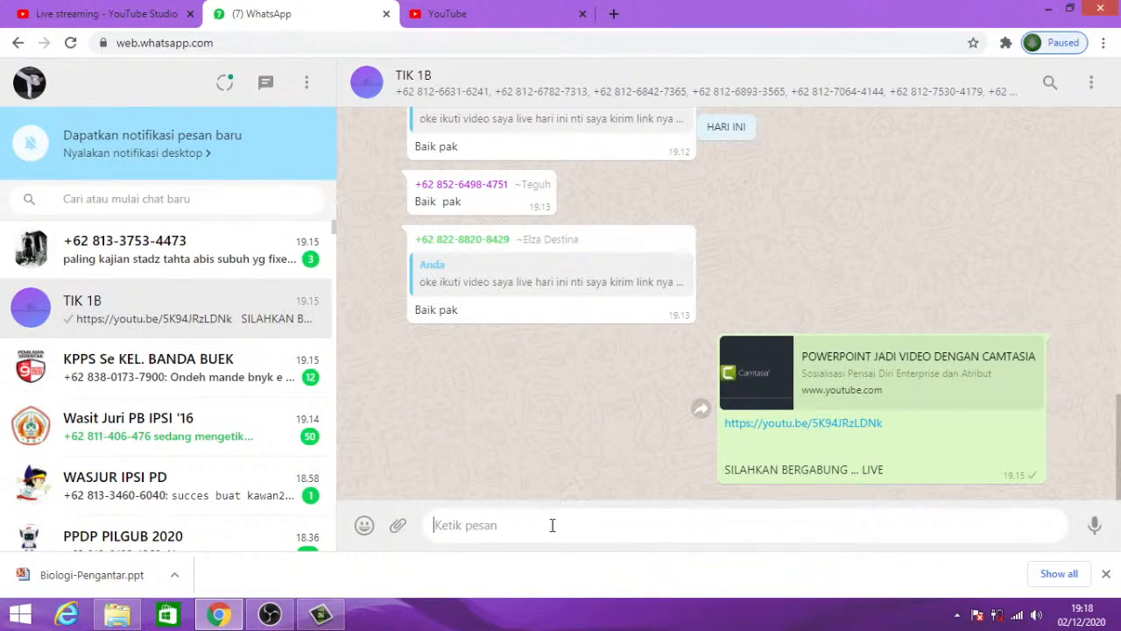
pyautogui.write('s')
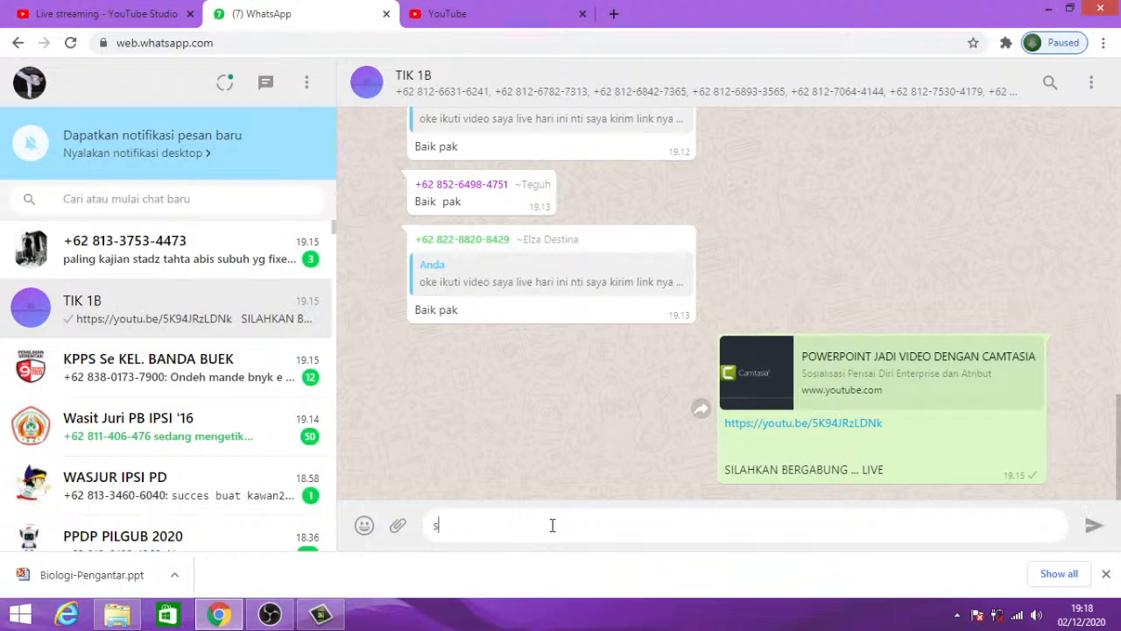
pyautogui.write('ilahkan bergabung di mat')
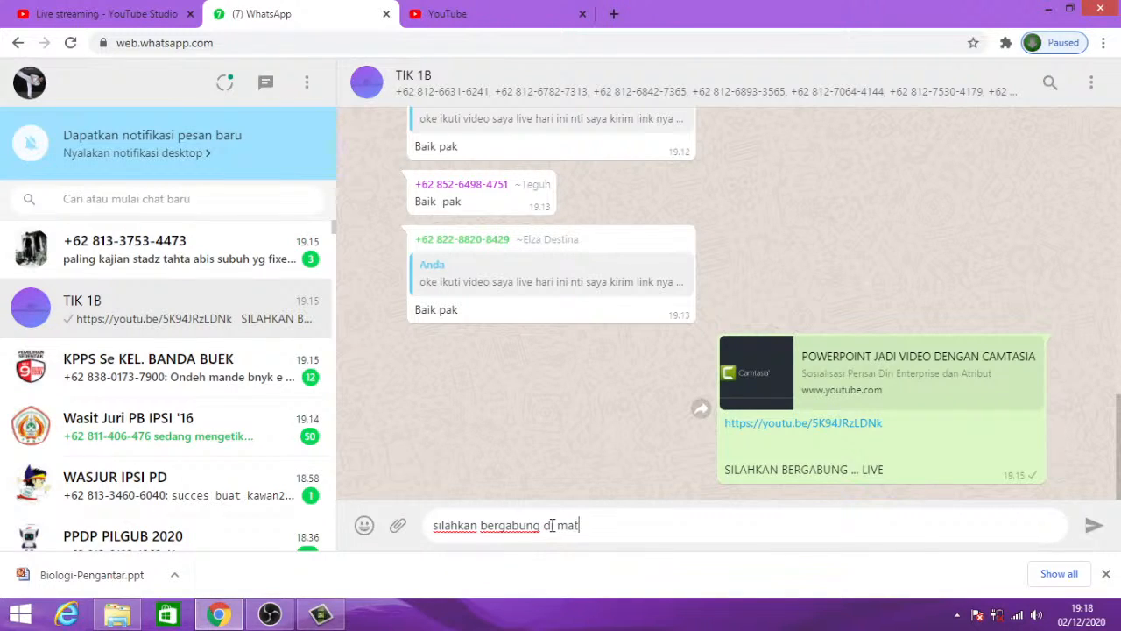
pyautogui.write('eri video pembe')
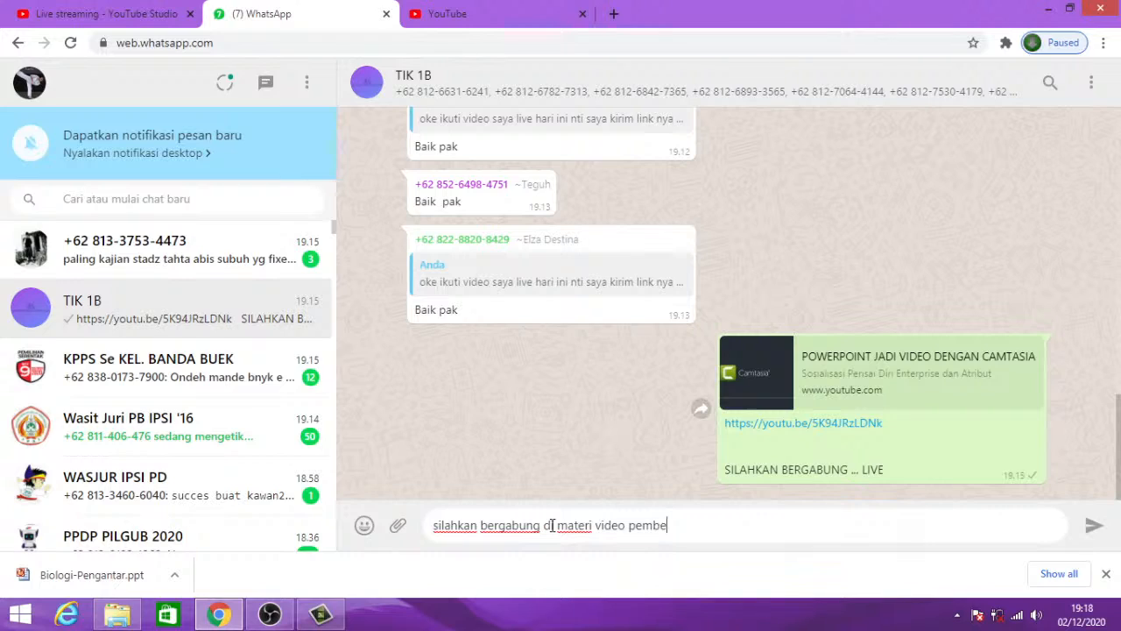
pyautogui.write('lajaran li')
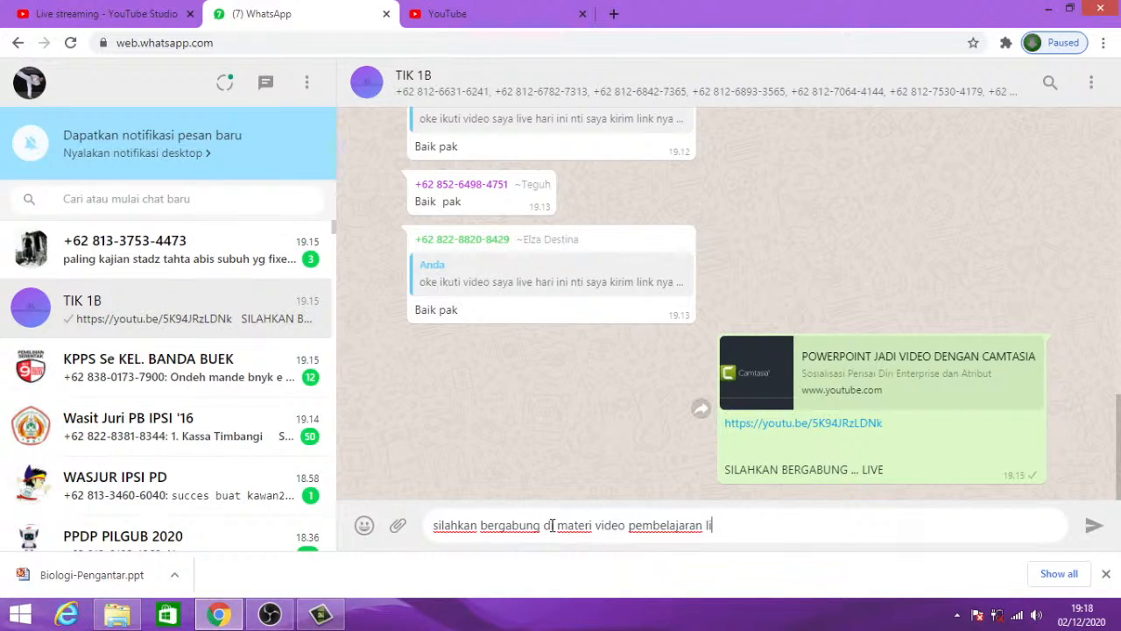
pyautogui.write('ve on youtube ...')
pyautogui.press('Return')
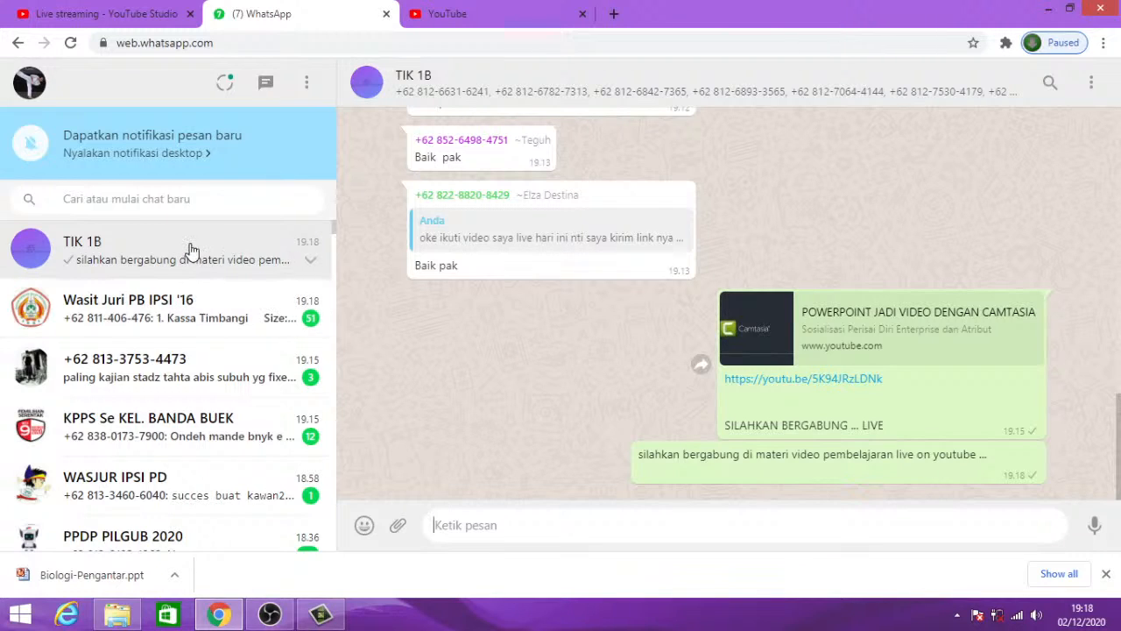
# - Read through the TIK 1B group's replies to the live stream invitation
pyautogui.click(200, 315)
pyautogui.click(208, 252)
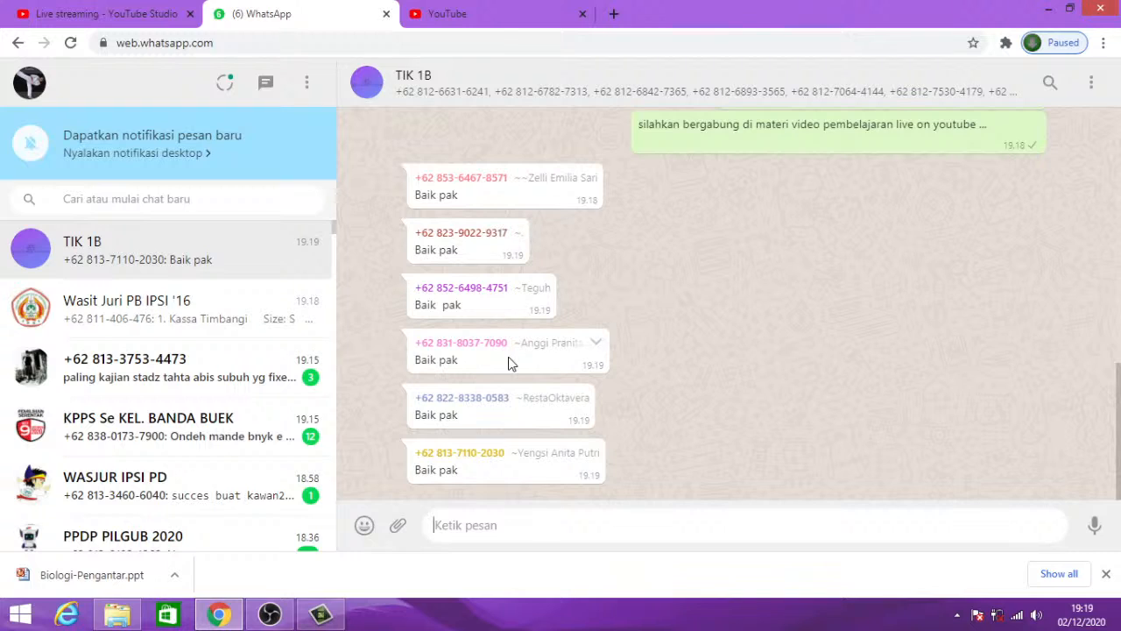
pyautogui.scroll(4, 793, 259)
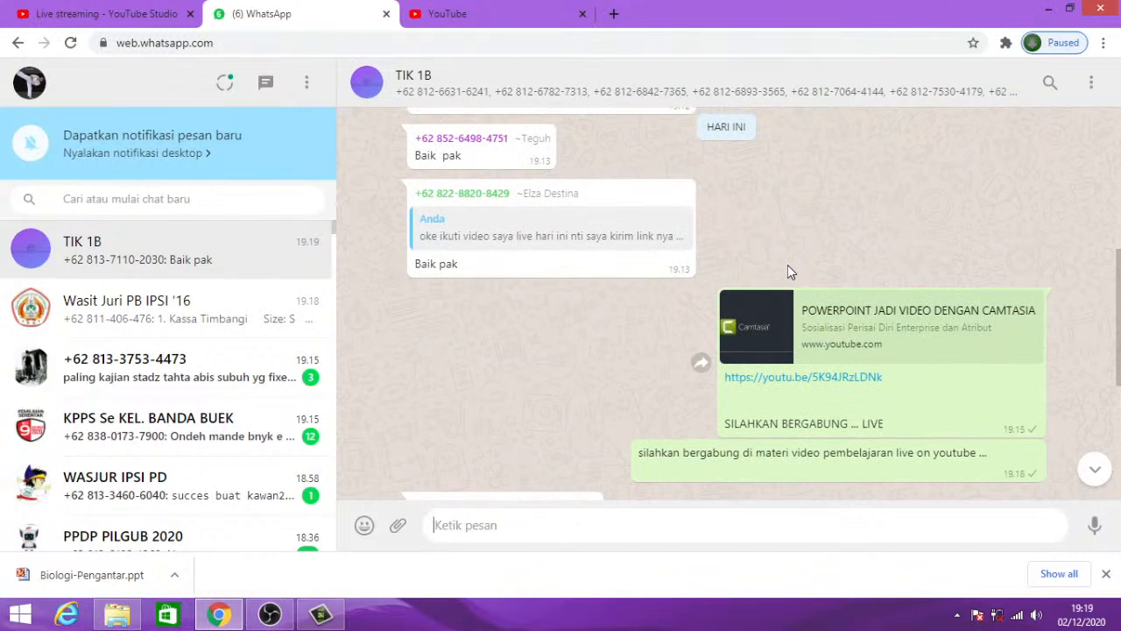
pyautogui.scroll(-3, 762, 350)
pyautogui.scroll(3, 573, 338)
pyautogui.scroll(-2, 746, 326)
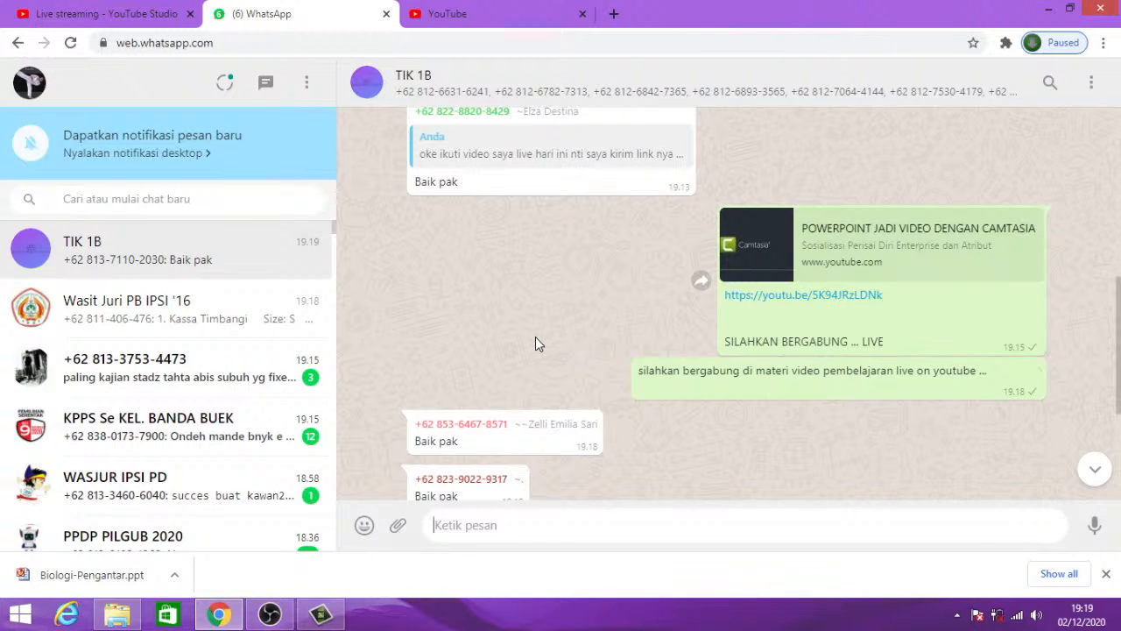
pyautogui.scroll(-3, 533, 337)
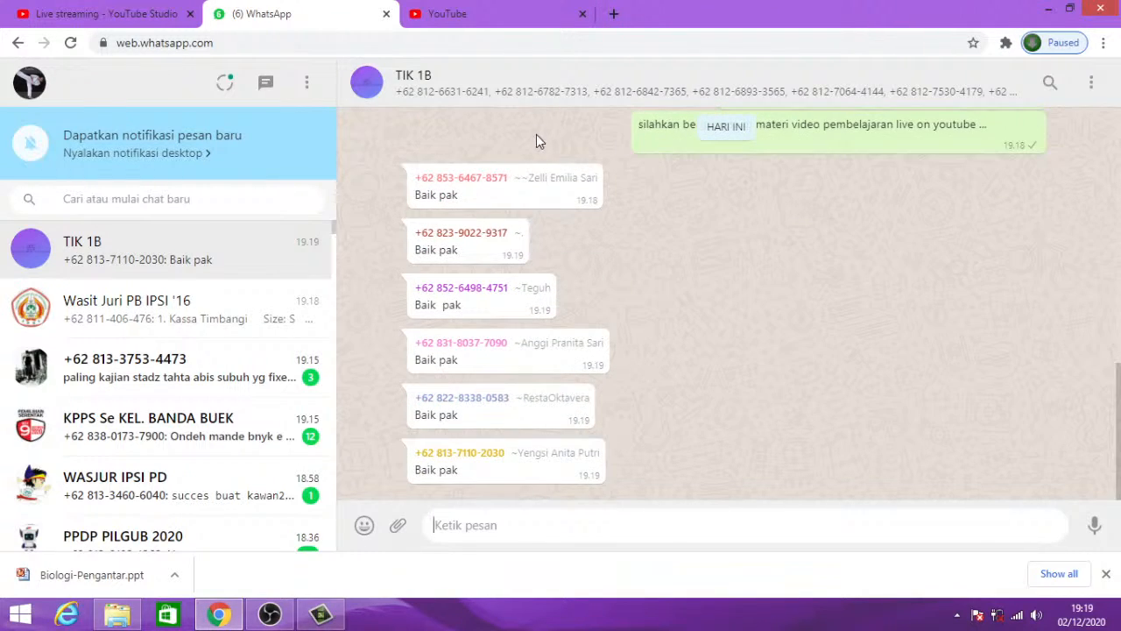
pyautogui.scroll(2, 720, 318)
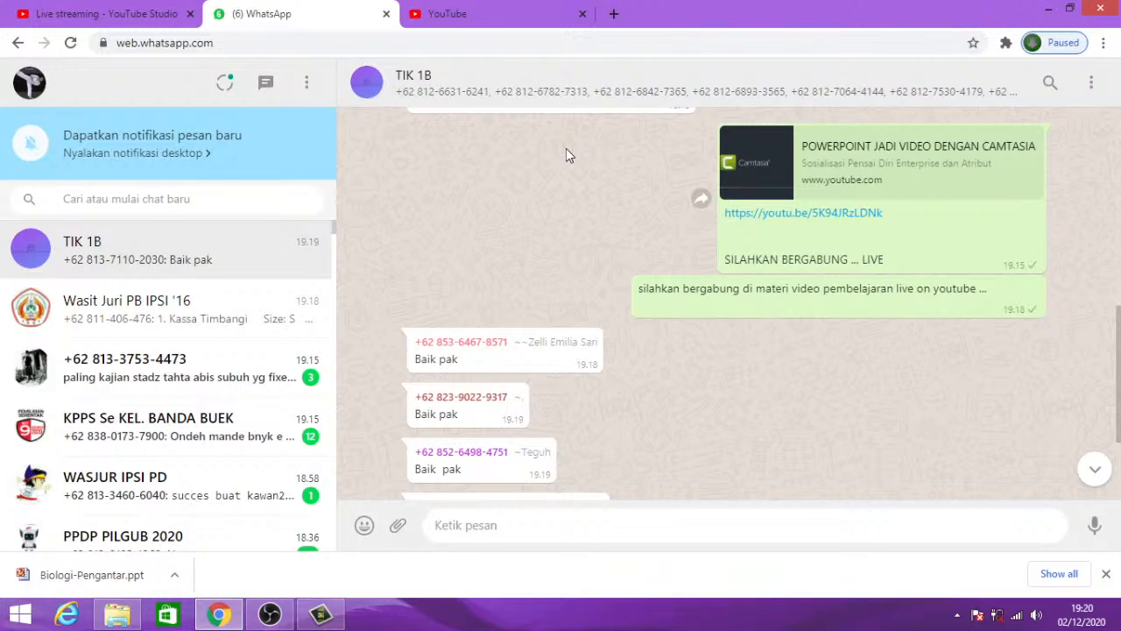
pyautogui.scroll(-2, 617, 262)
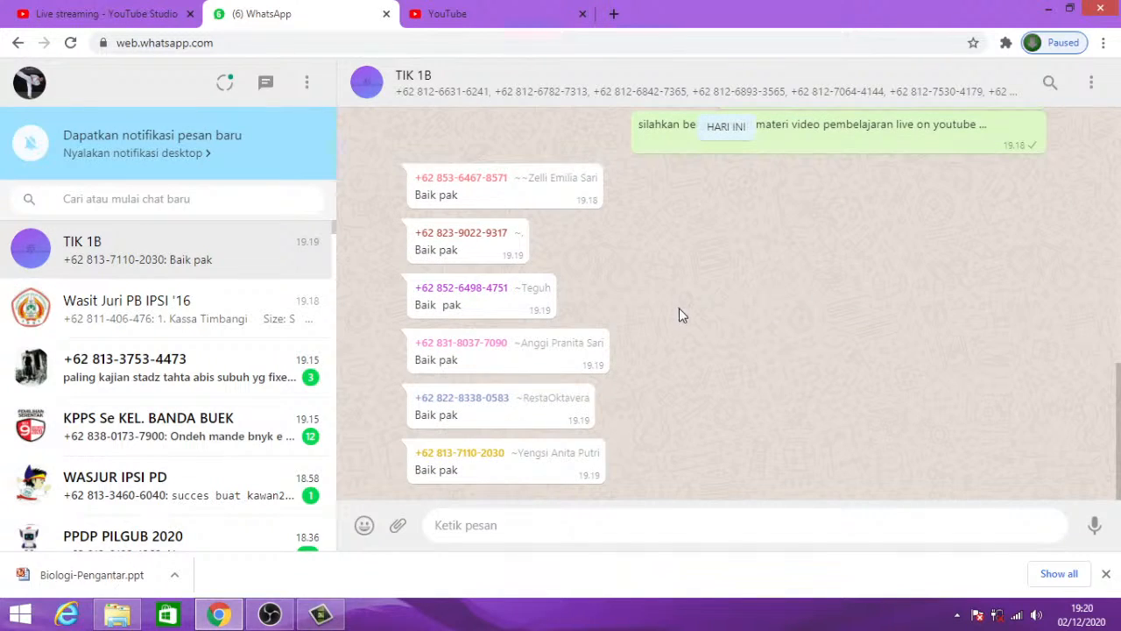
pyautogui.scroll(2, 718, 321)
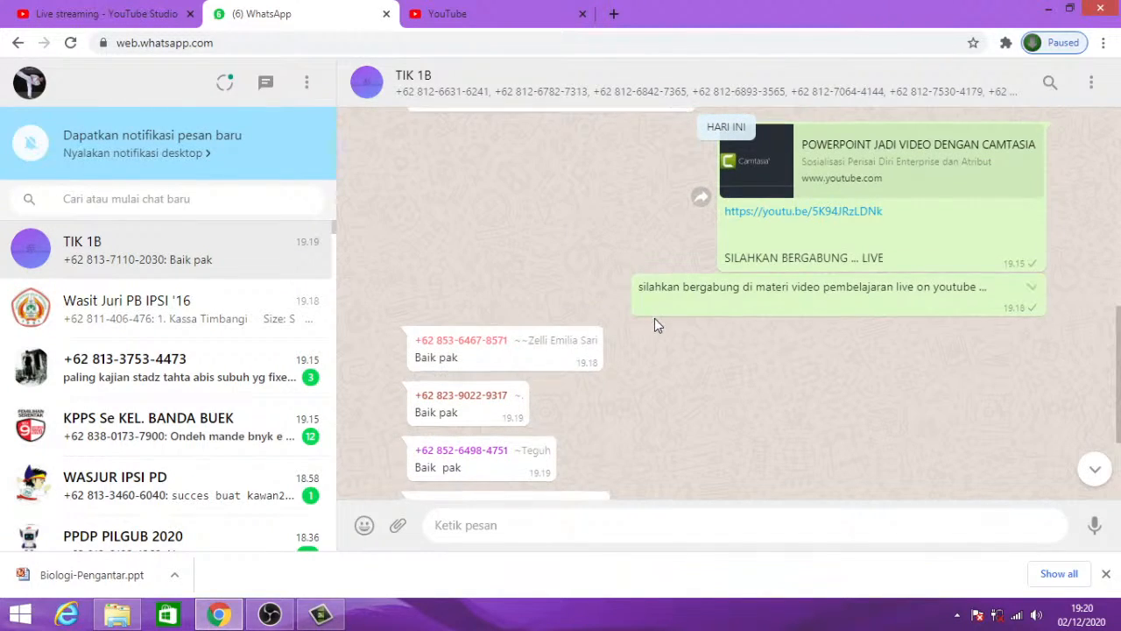
pyautogui.scroll(-2, 655, 326)
pyautogui.scroll(2, 657, 324)
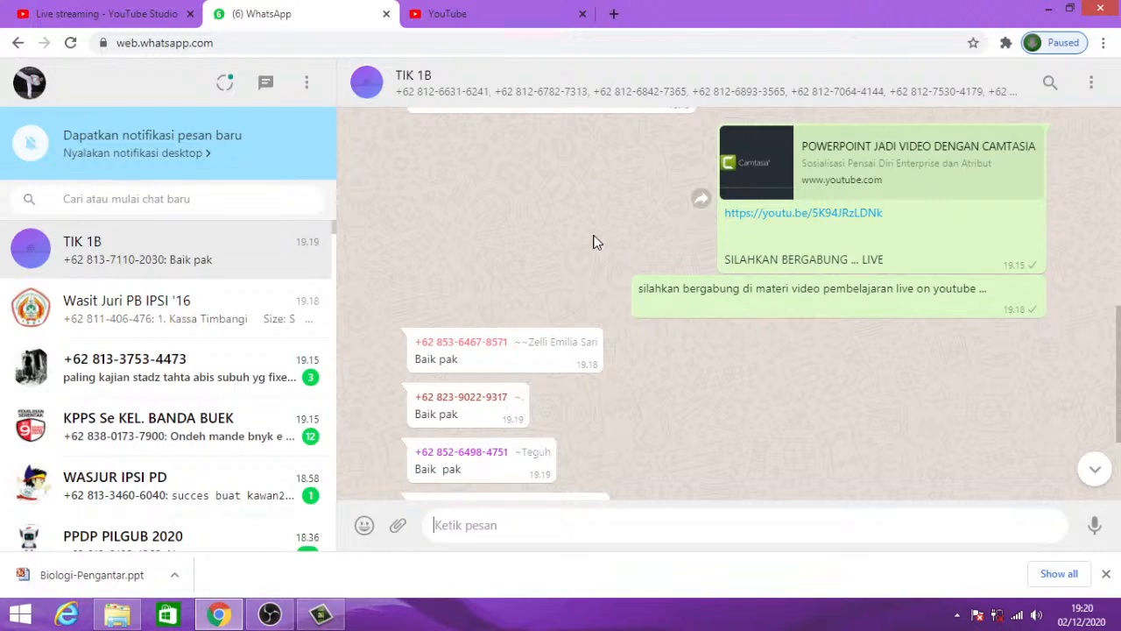
pyautogui.scroll(-2, 604, 289)
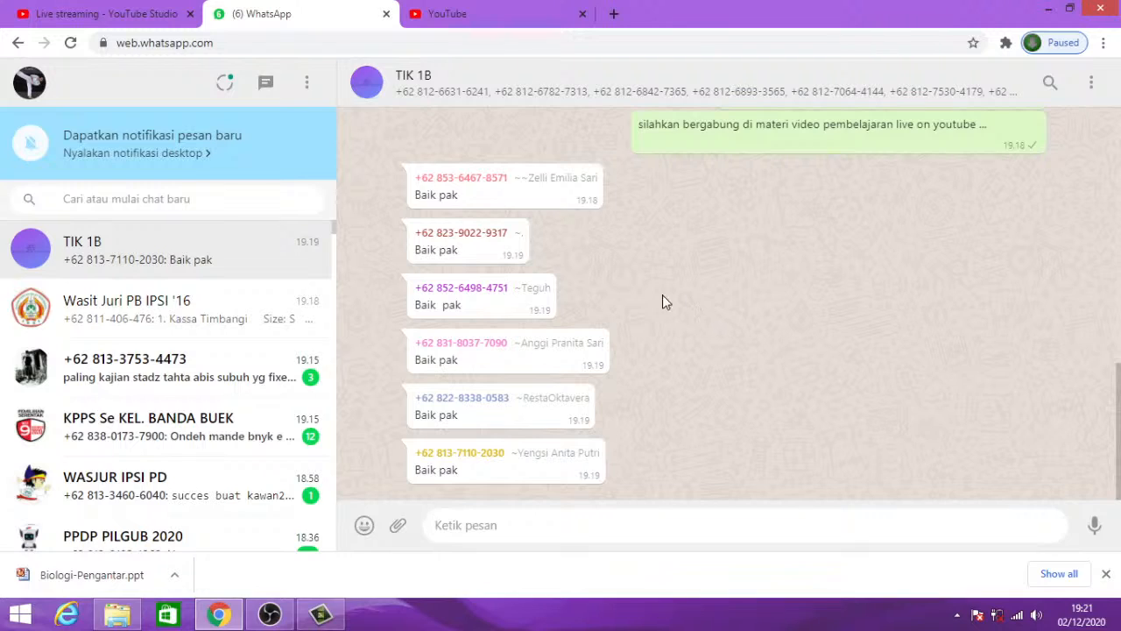
pyautogui.scroll(2, 700, 330)
pyautogui.scroll(1, 596, 248)
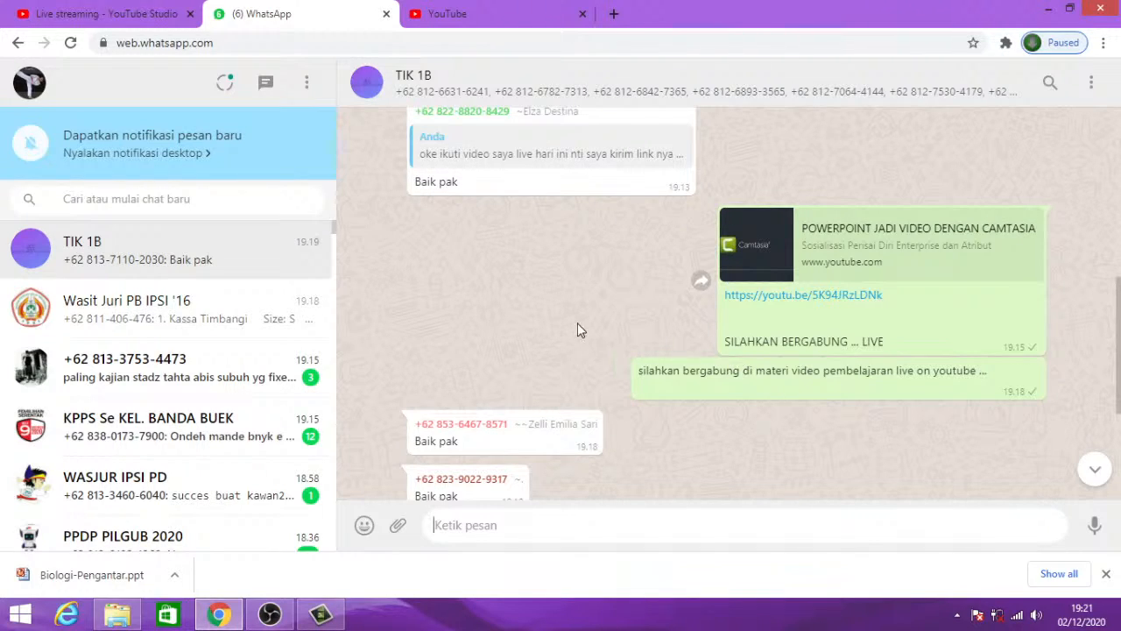
pyautogui.scroll(-2, 706, 388)
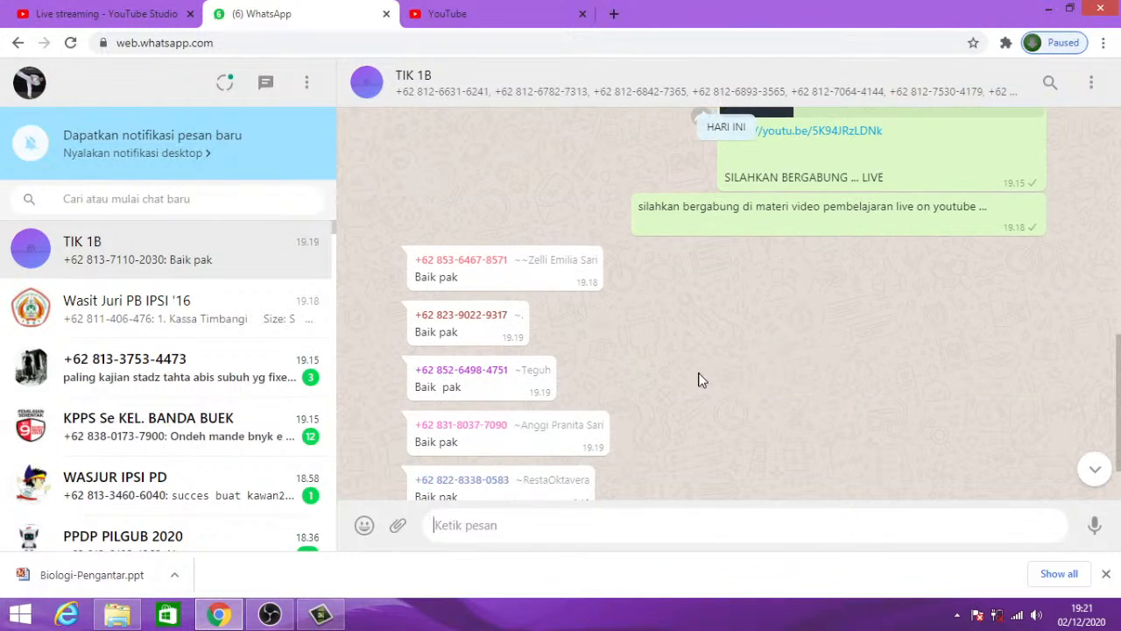
pyautogui.scroll(-1, 702, 382)
pyautogui.scroll(5, 697, 355)
pyautogui.scroll(-4, 570, 344)
pyautogui.scroll(-1, 753, 289)
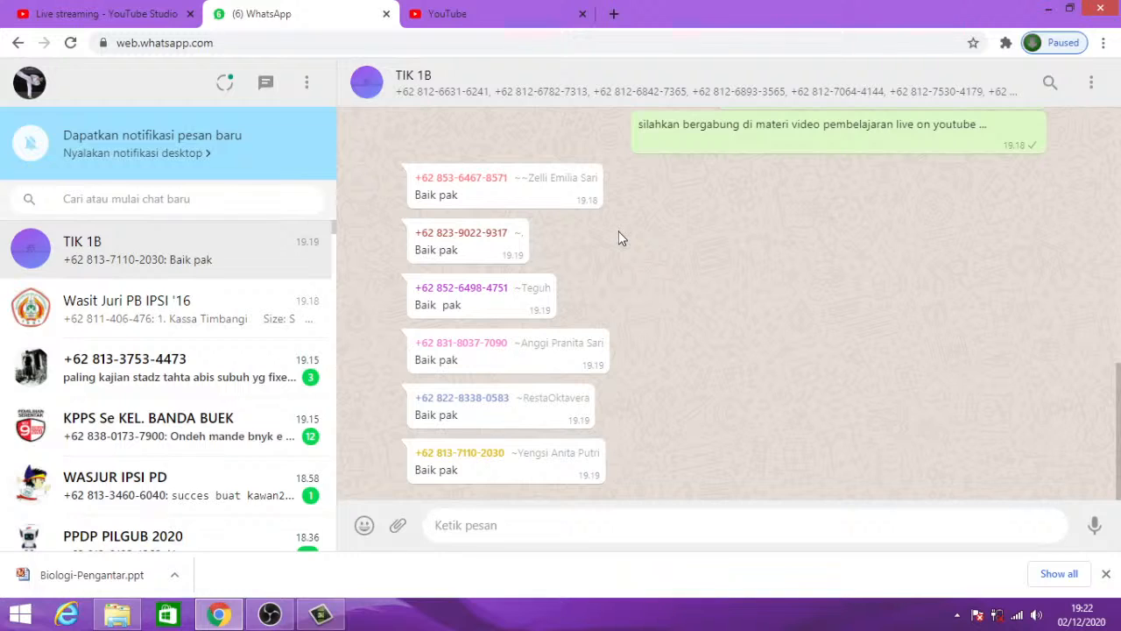
# - Minimize the browser, close Camtasia Studio with its welcome dialog, and open the desktop's context menu
pyautogui.click(1049, 9)
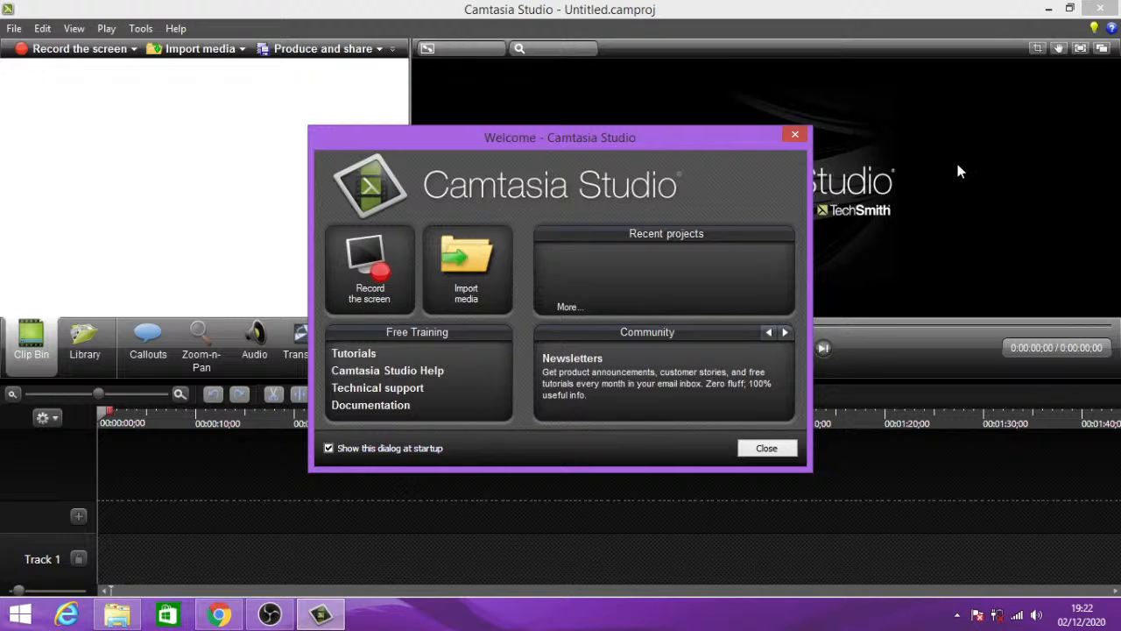
pyautogui.click(794, 134)
pyautogui.click(1101, 9)
pyautogui.rightClick(573, 153)
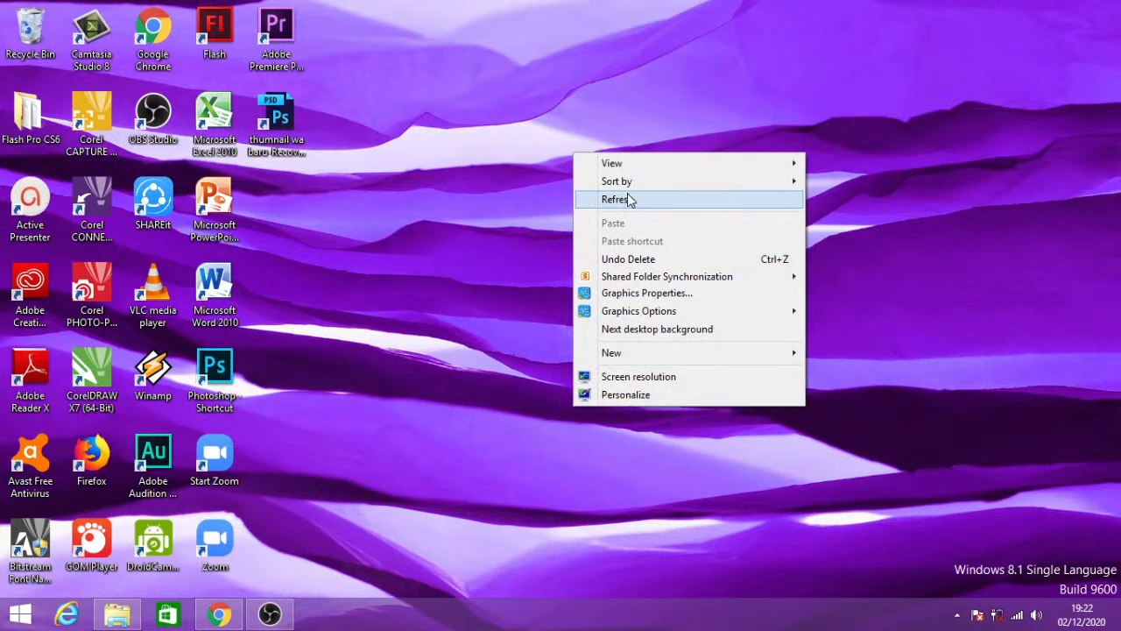
# - Refresh the desktop, launch Camtasia Studio 8 and dismiss its welcome dialog
pyautogui.click(633, 200)
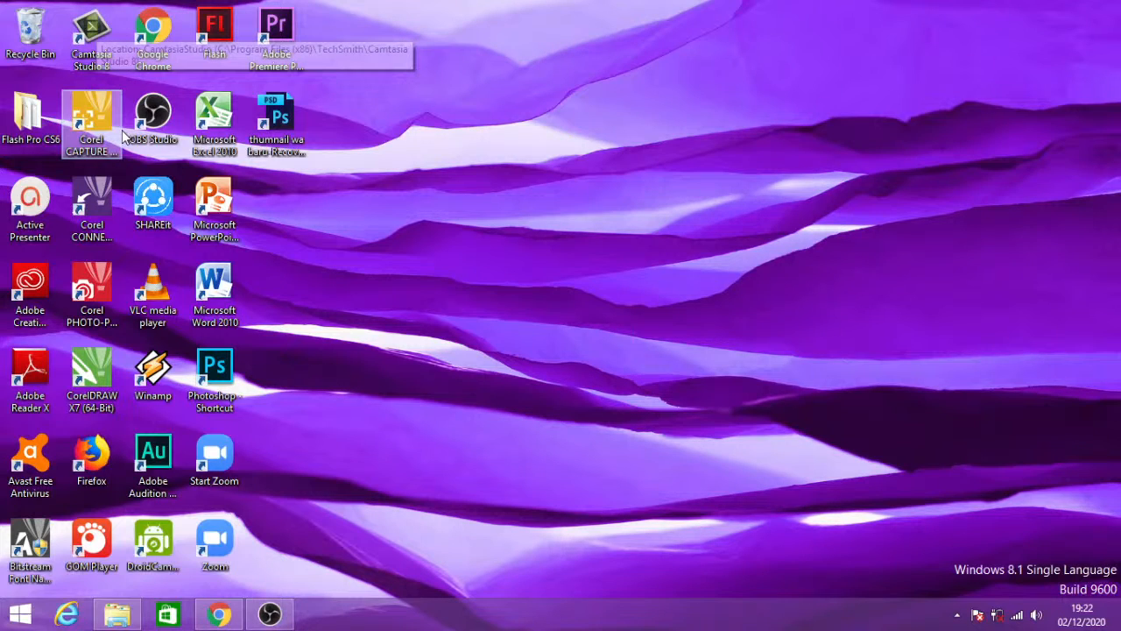
pyautogui.doubleClick(92, 29)
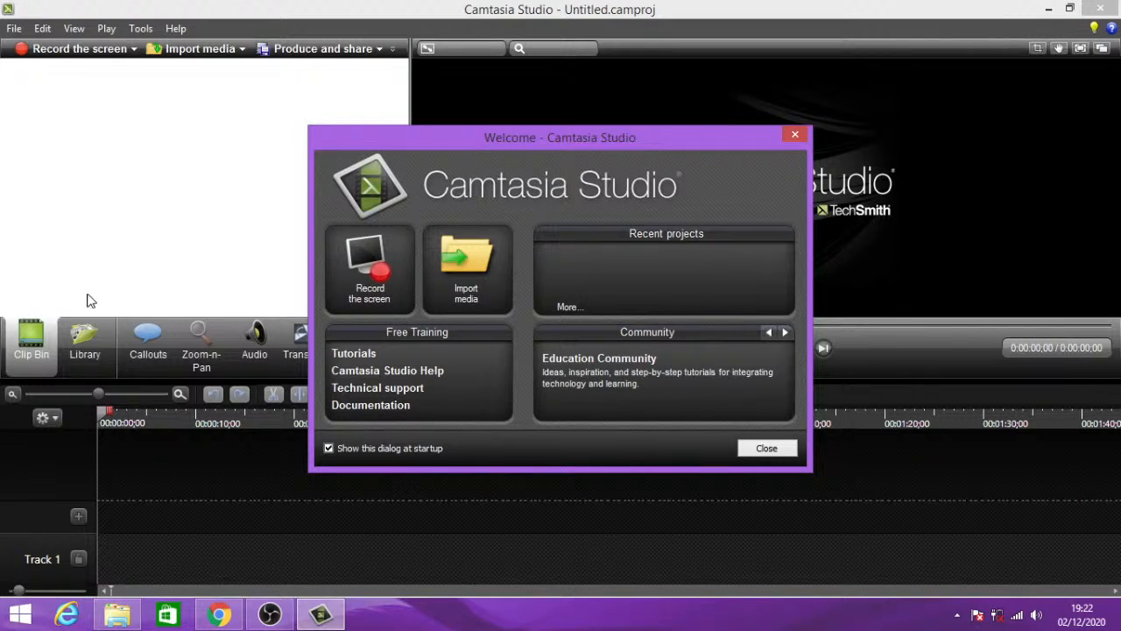
pyautogui.click(796, 136)
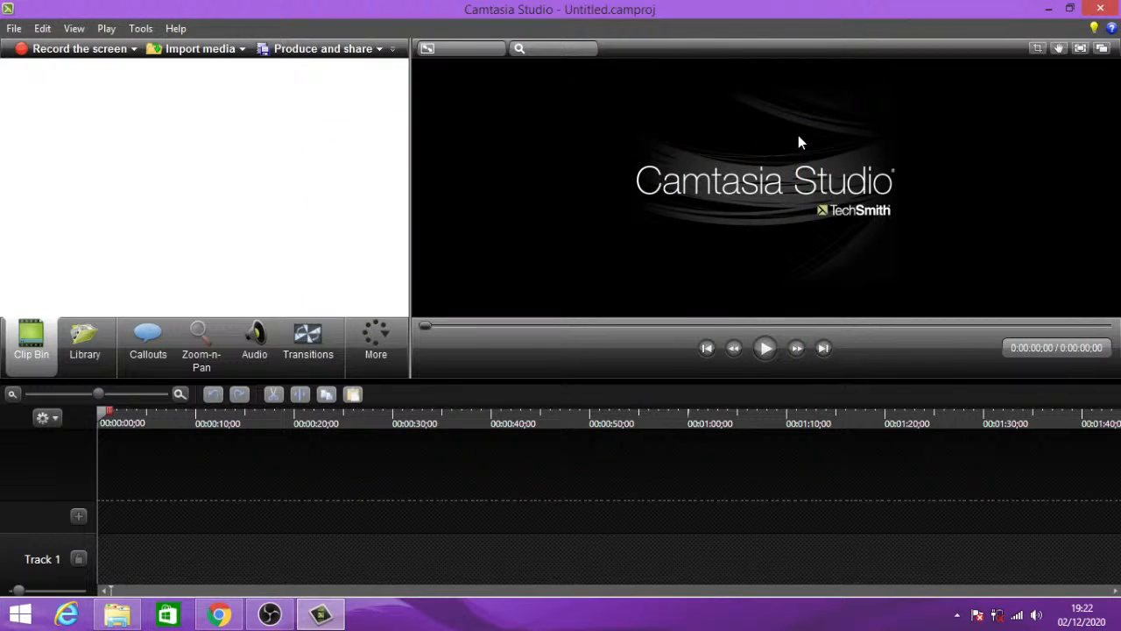
# - Open the screen recorder, choose a microphone source for its audio, then close the recorder and return to the Camtasia Studio editor
pyautogui.click(58, 50)
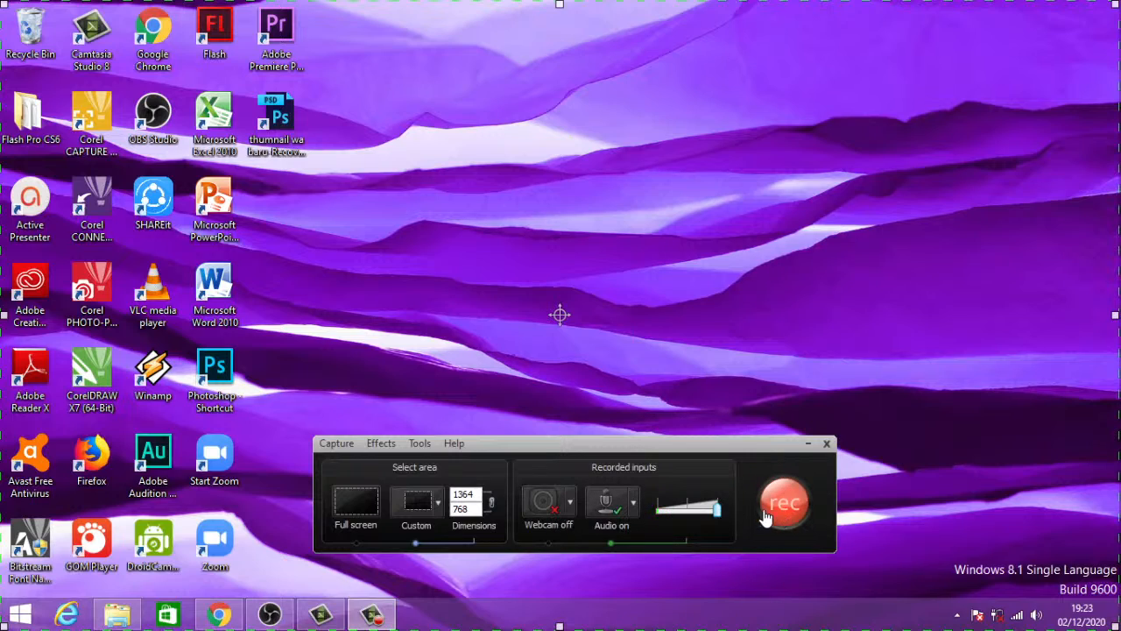
pyautogui.click(634, 507)
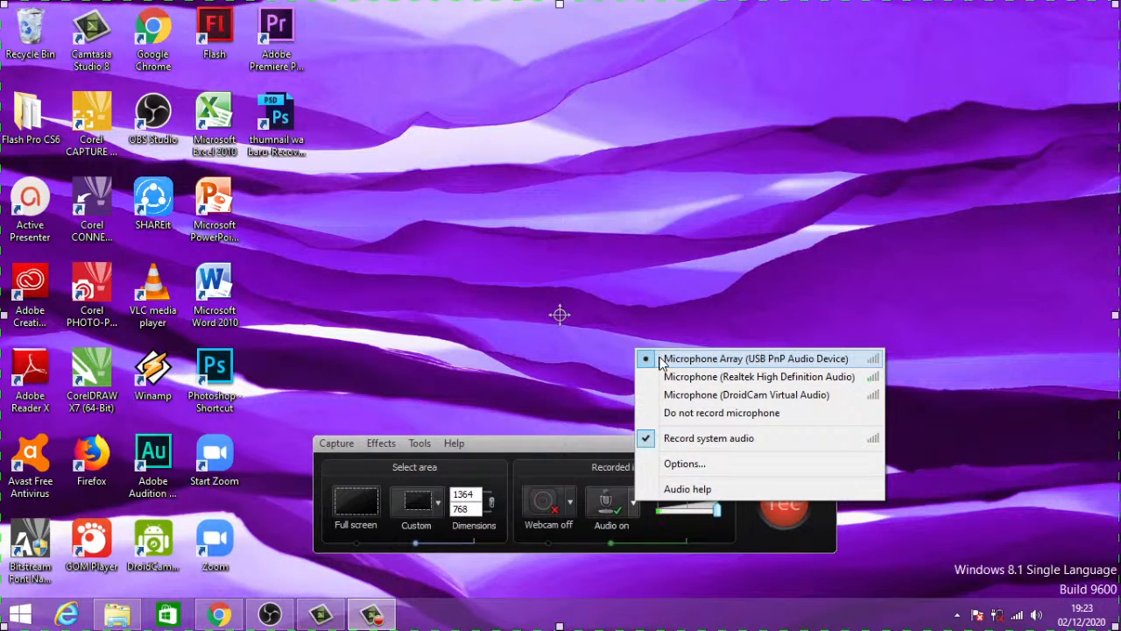
pyautogui.click(750, 366)
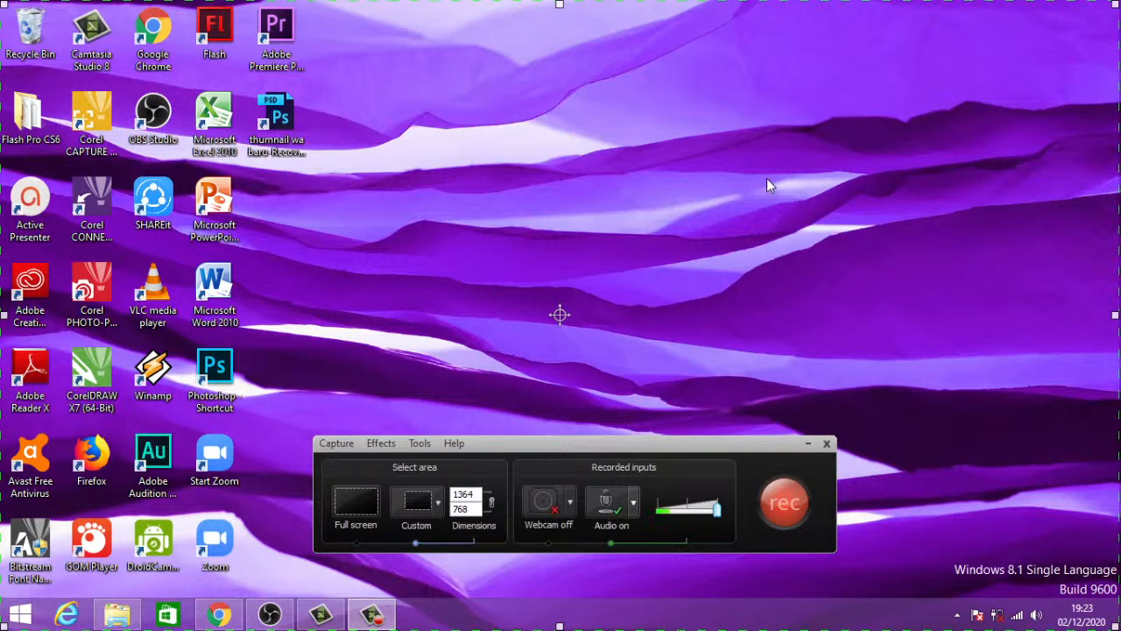
pyautogui.click(828, 444)
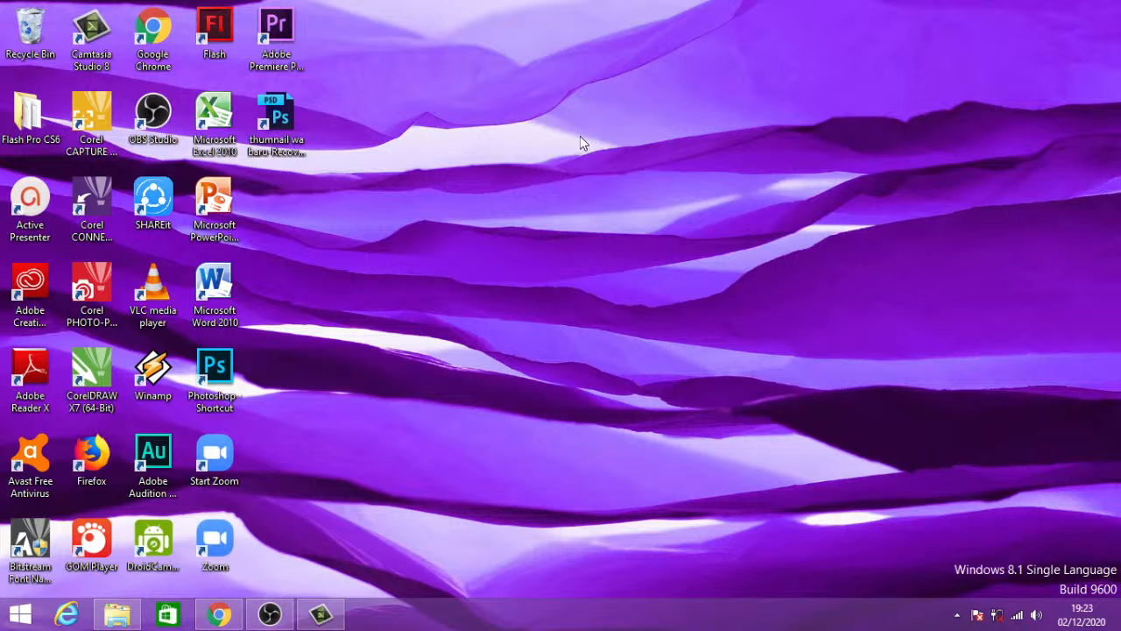
pyautogui.click(321, 616)
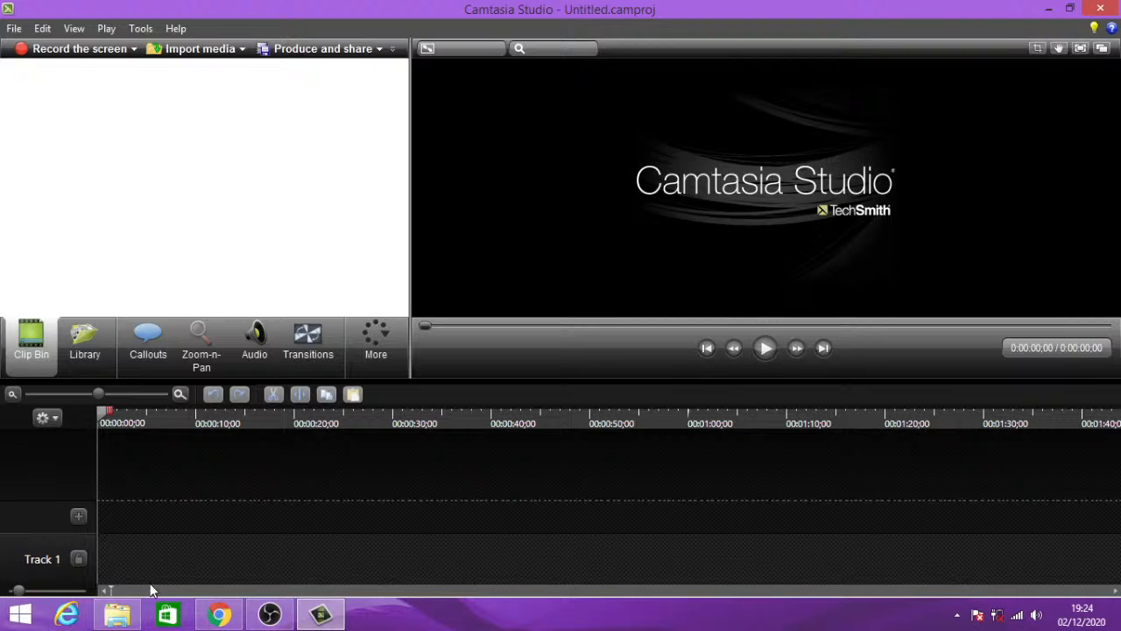
# - Open the Biologi-Pengantar presentation from the Downloads folder in PowerPoint, look over its window and close it
pyautogui.click(115, 616)
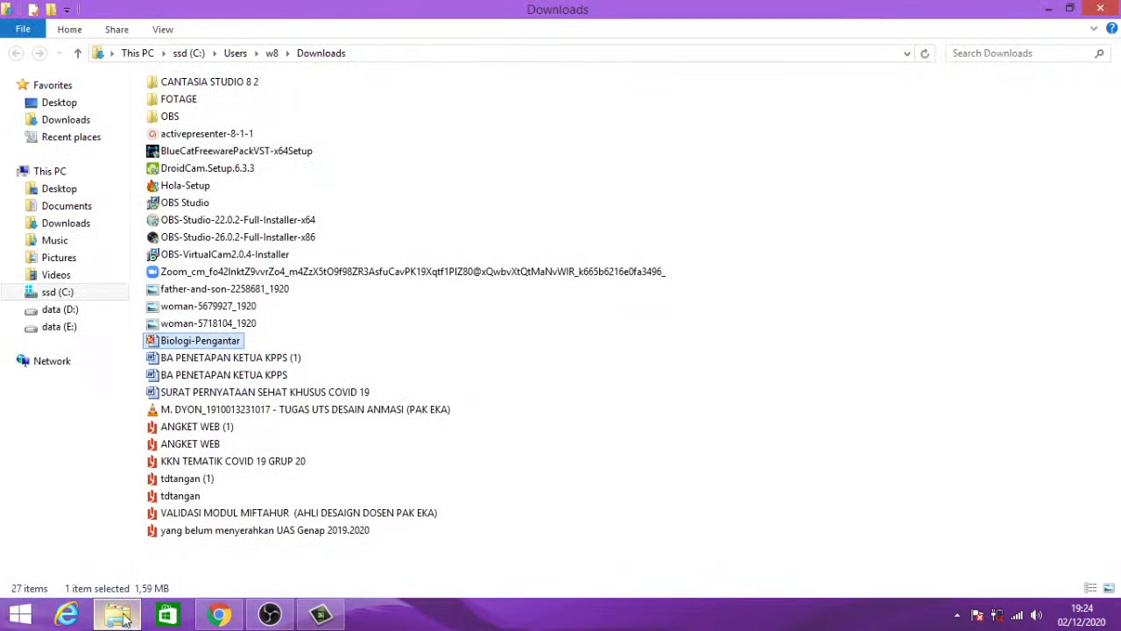
pyautogui.click(571, 384)
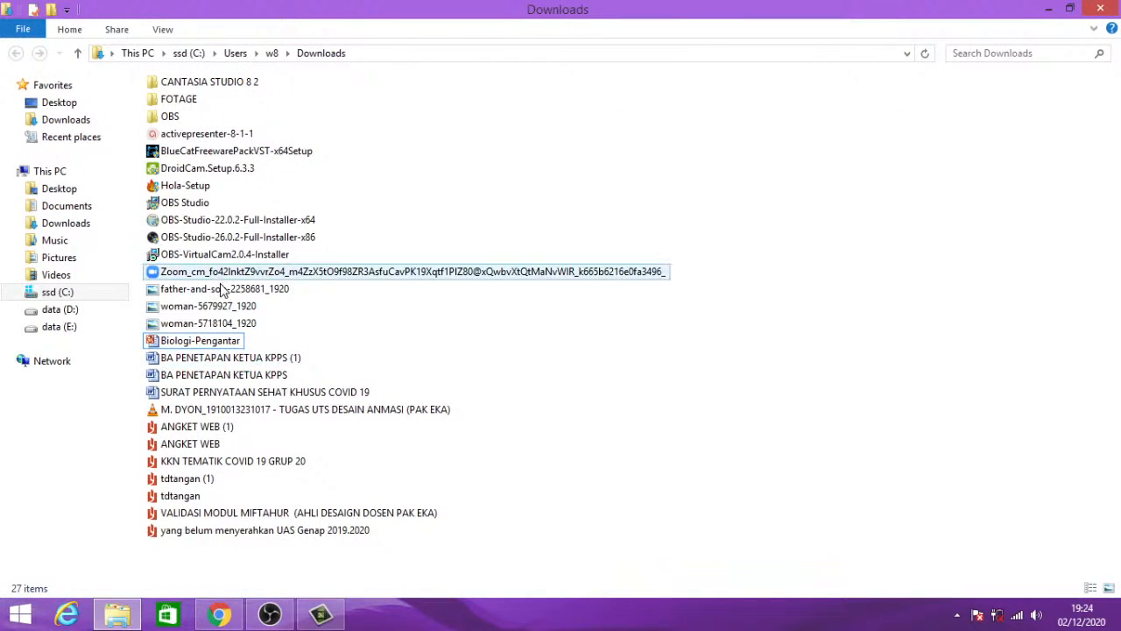
pyautogui.moveTo(183, 349)
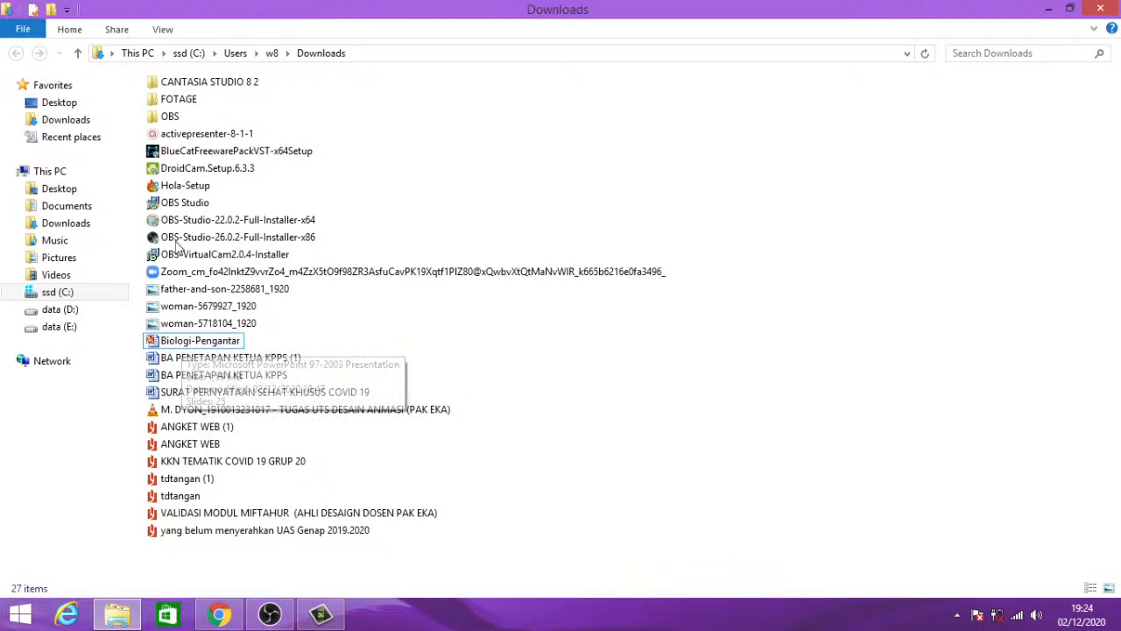
pyautogui.doubleClick(180, 342)
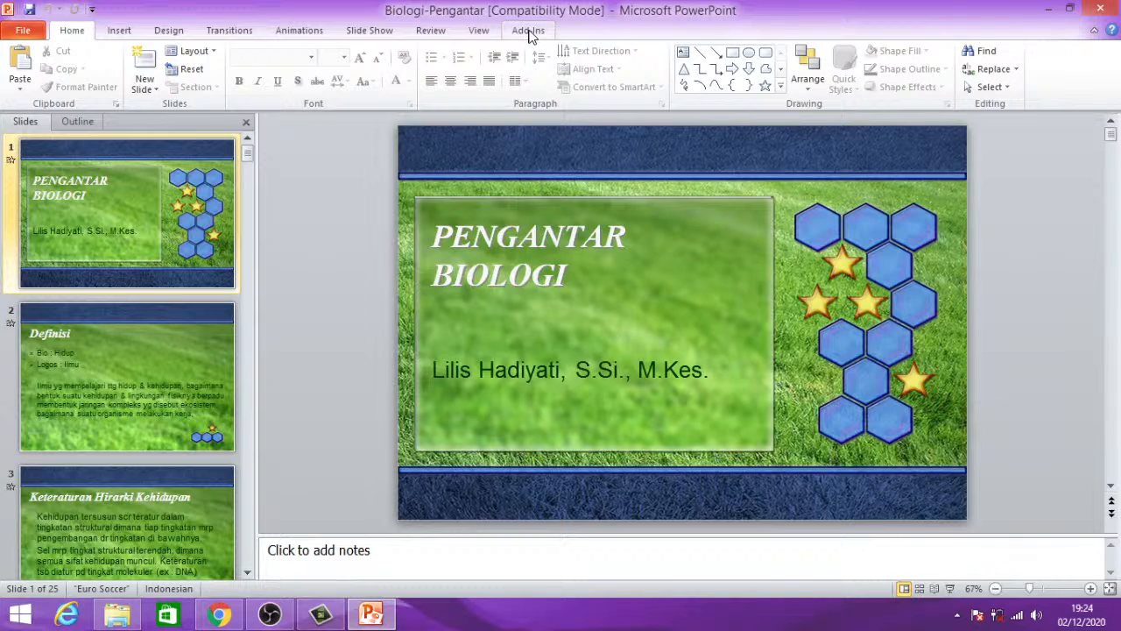
pyautogui.click(1100, 9)
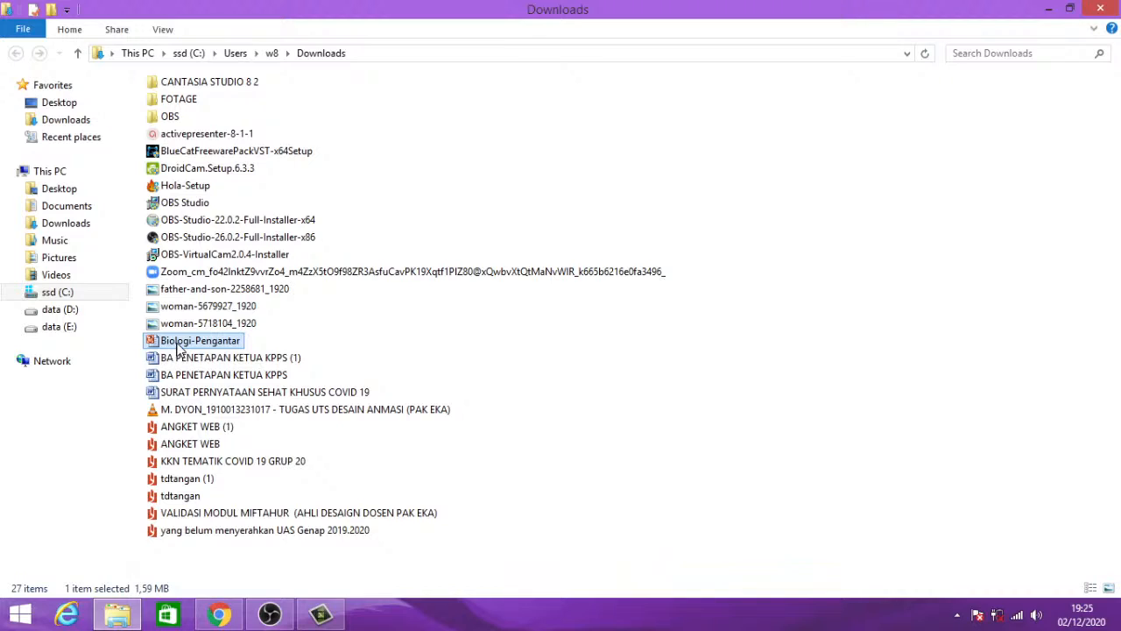
# - Show the Downloads folder's contents as large icons and select the Biologi-Pengantar presentation
pyautogui.moveTo(178, 347)
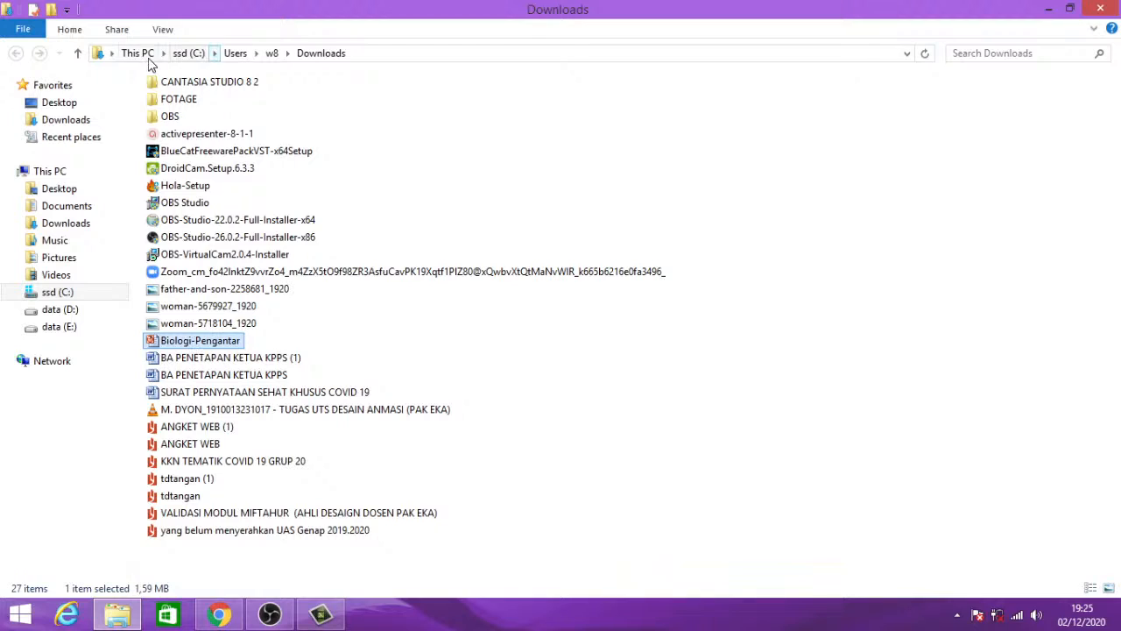
pyautogui.click(157, 32)
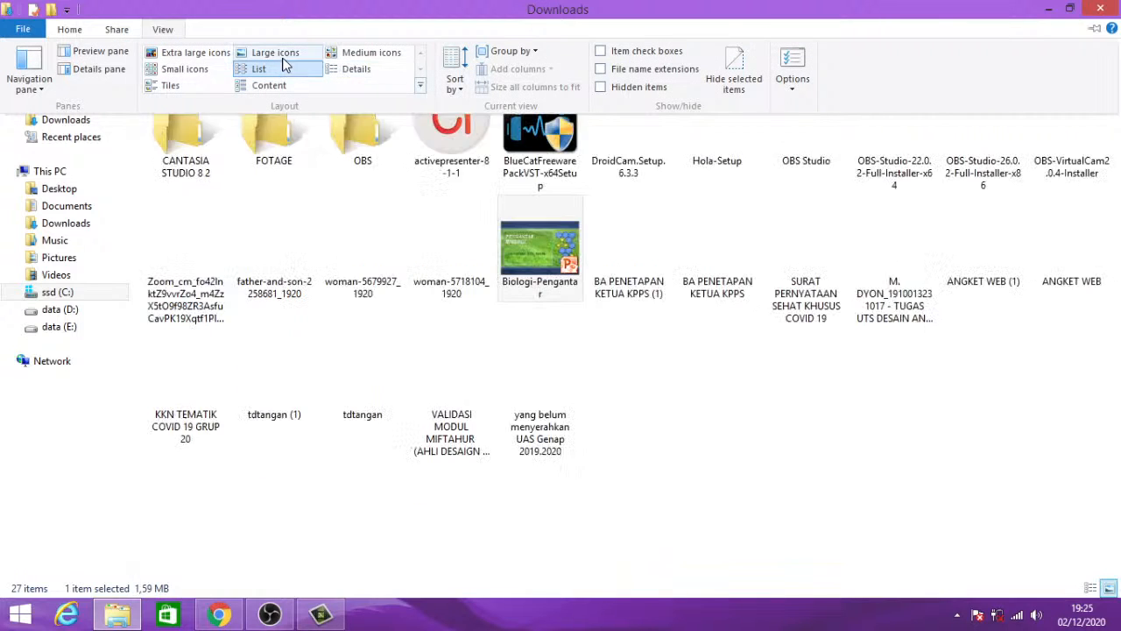
pyautogui.click(282, 57)
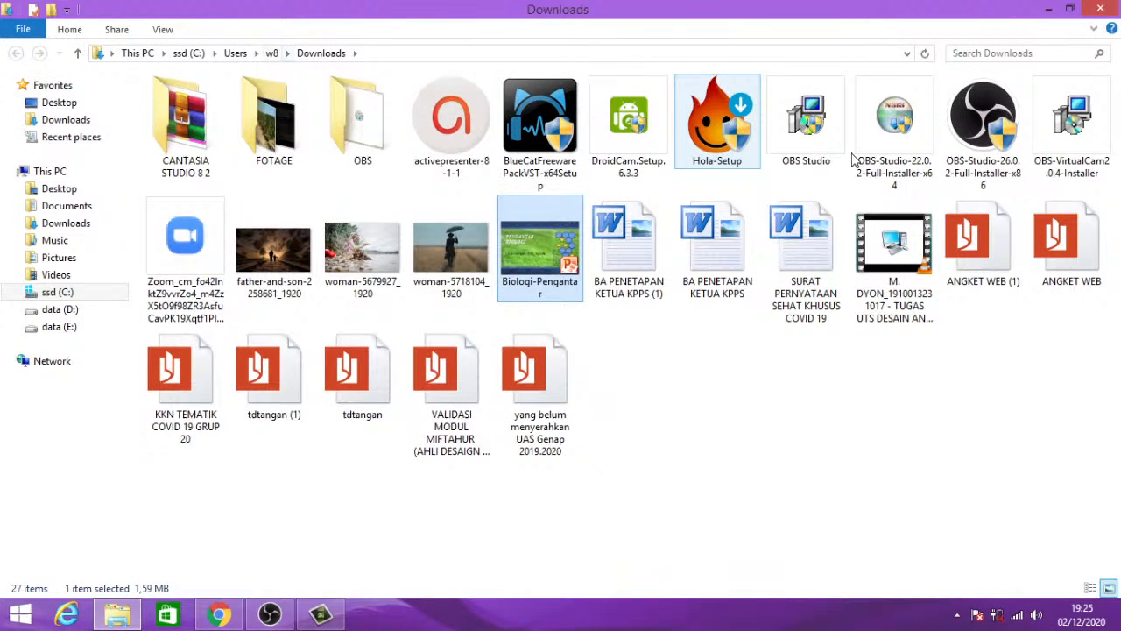
pyautogui.click(575, 308)
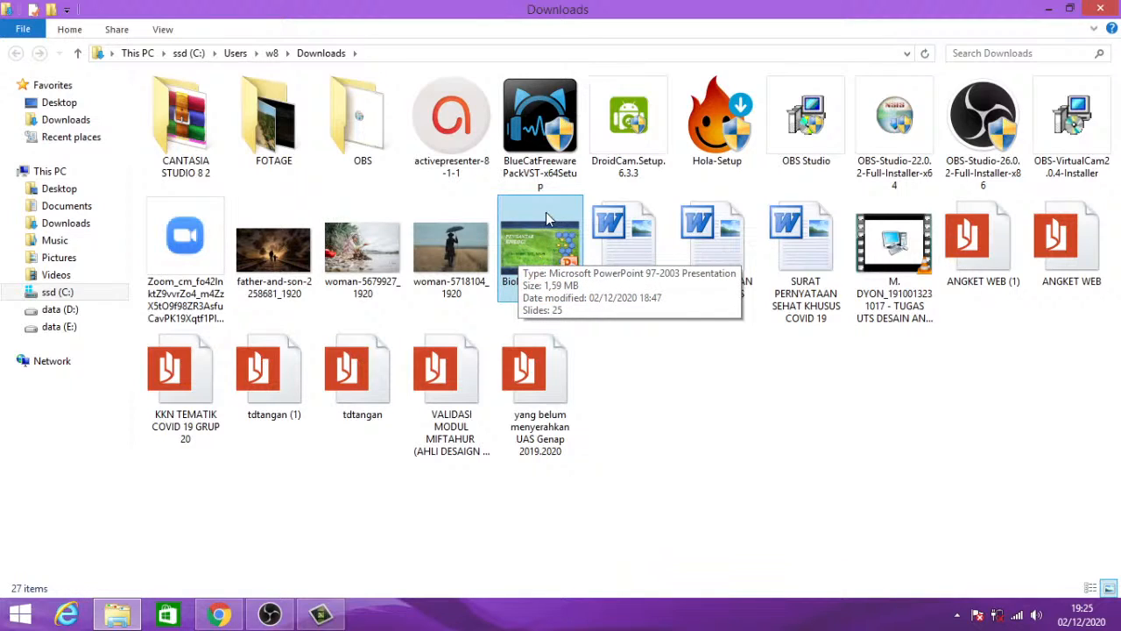
pyautogui.click(540, 249)
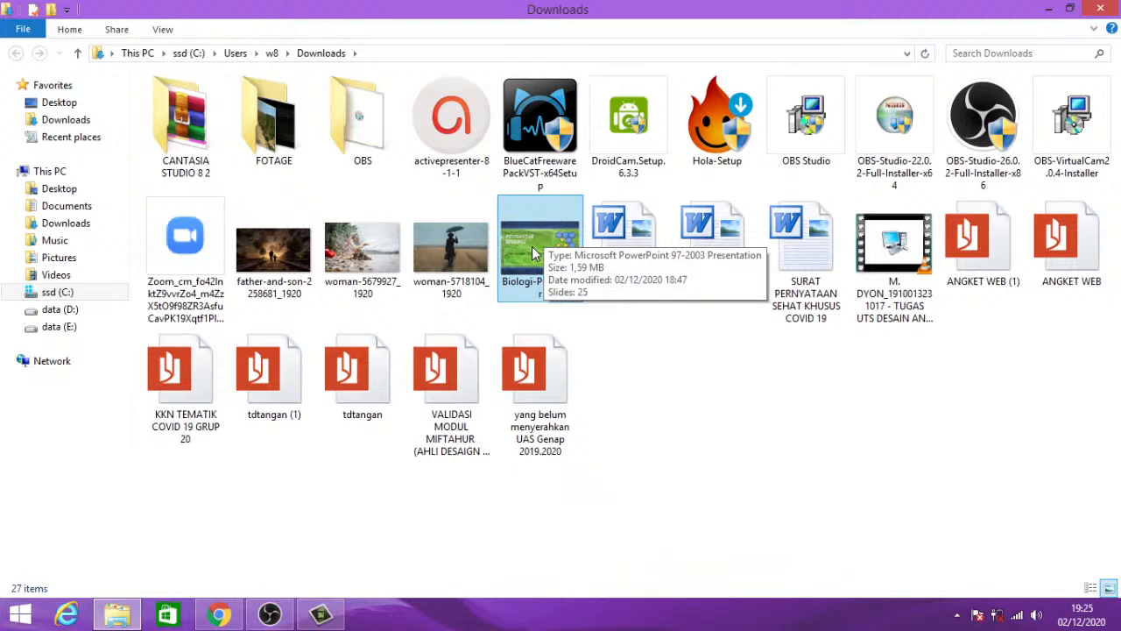
# - Open Biologi-Pengantar in PowerPoint, skim its slide thumbnails and narrow the thumbnail pane
pyautogui.doubleClick(534, 252)
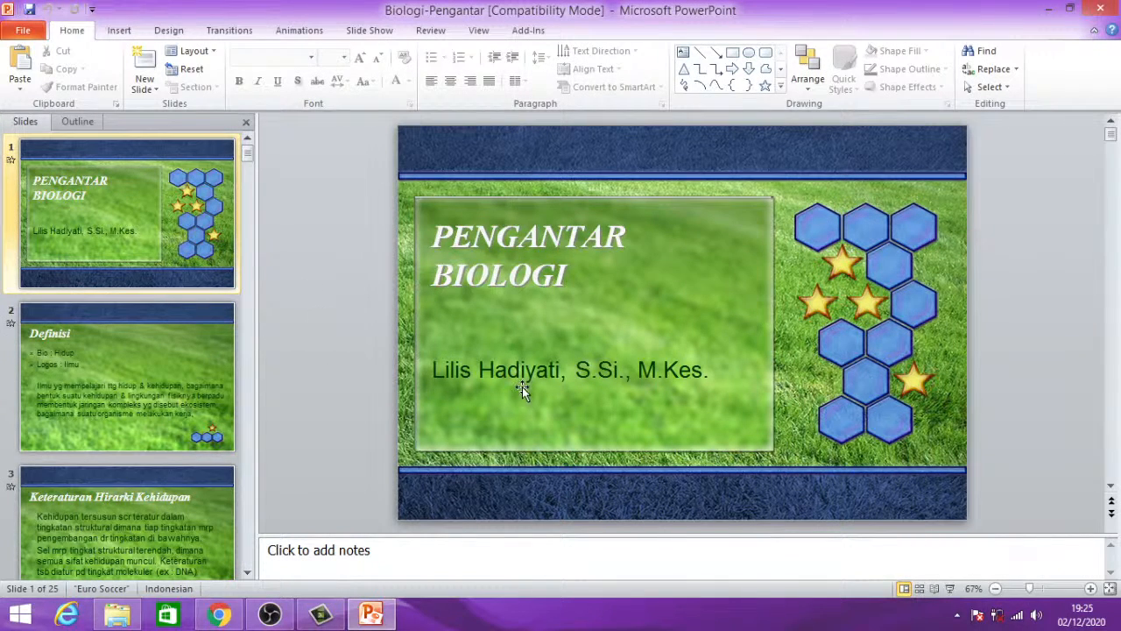
pyautogui.scroll(-12, 111, 290)
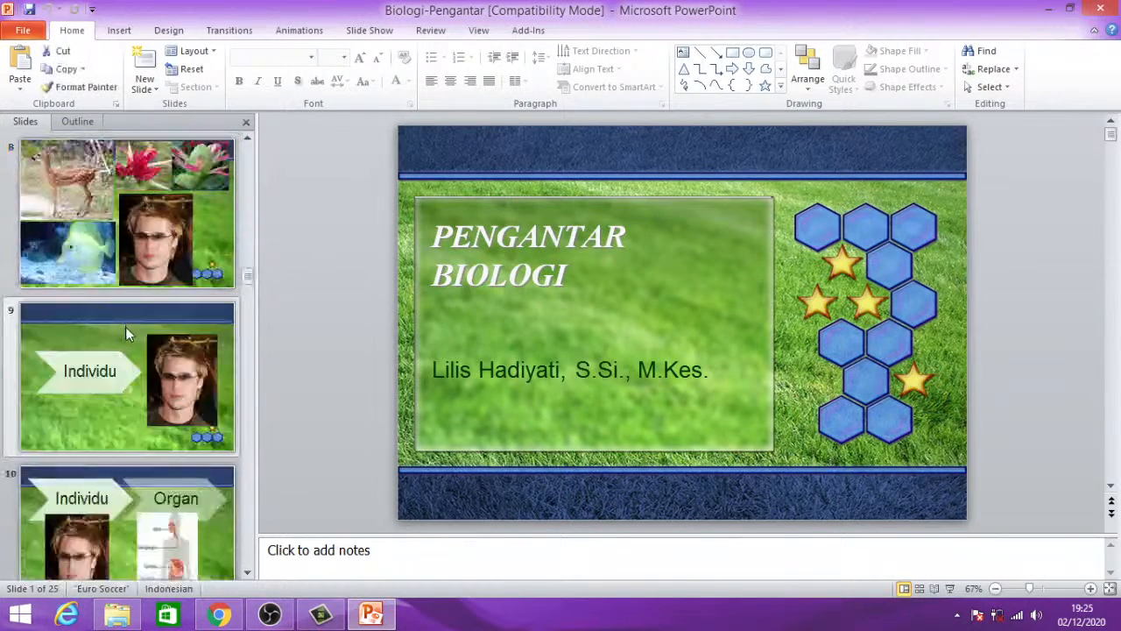
pyautogui.scroll(12, 136, 368)
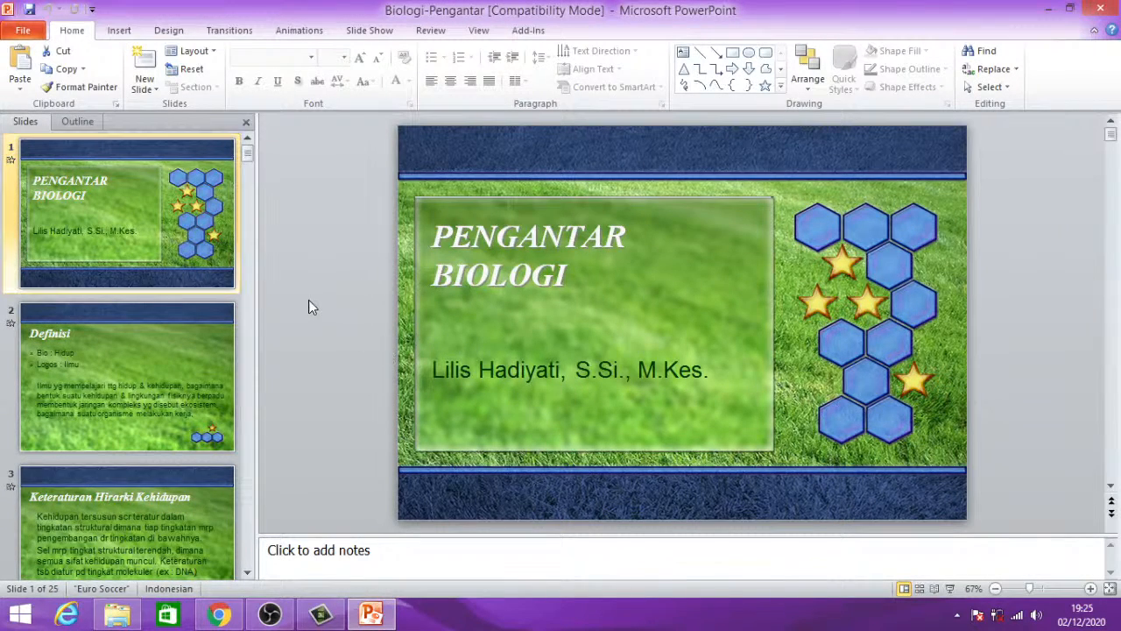
pyautogui.moveTo(255, 352); pyautogui.dragTo(216, 354)
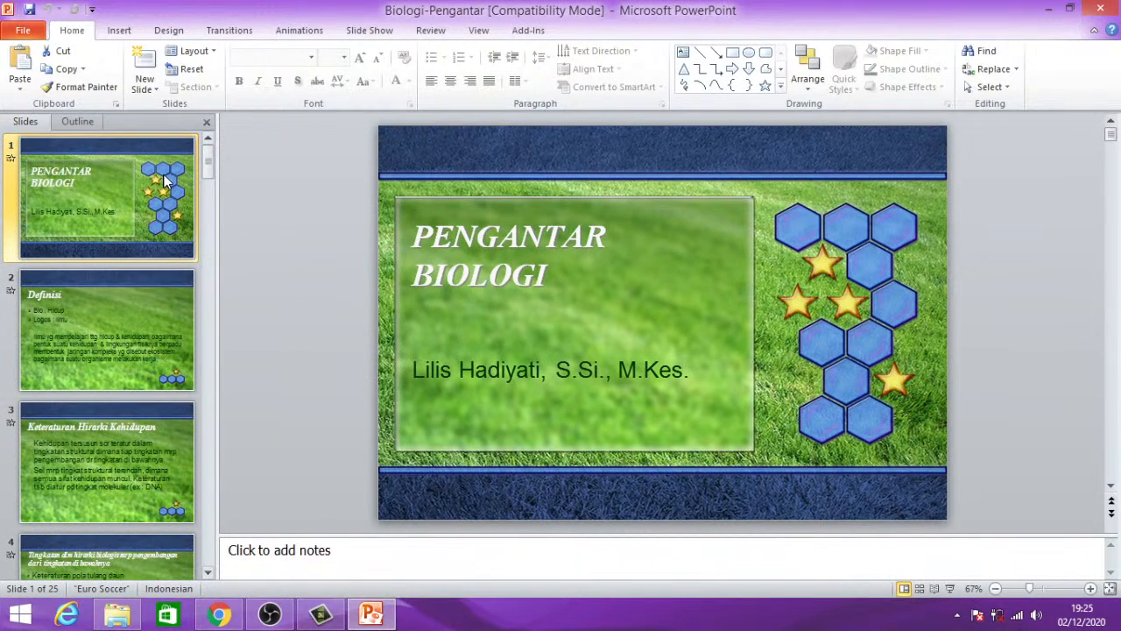
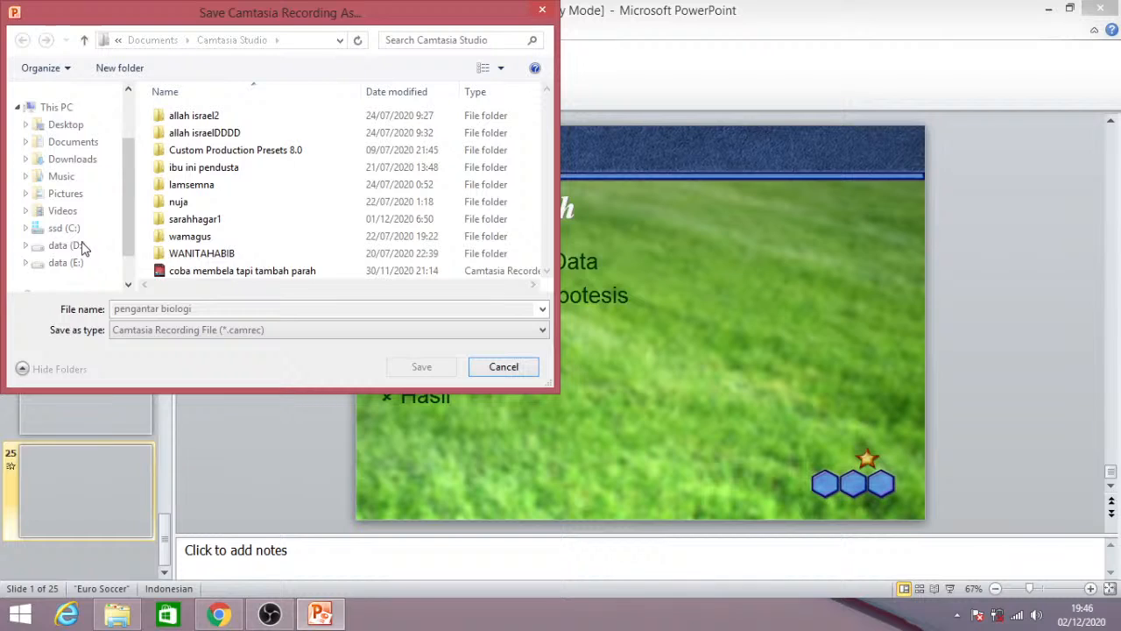
# - Save the Camtasia recording as "pengantar biologi" in the Documents folder, in the Camtasia Recording File format
pyautogui.click(82, 248)
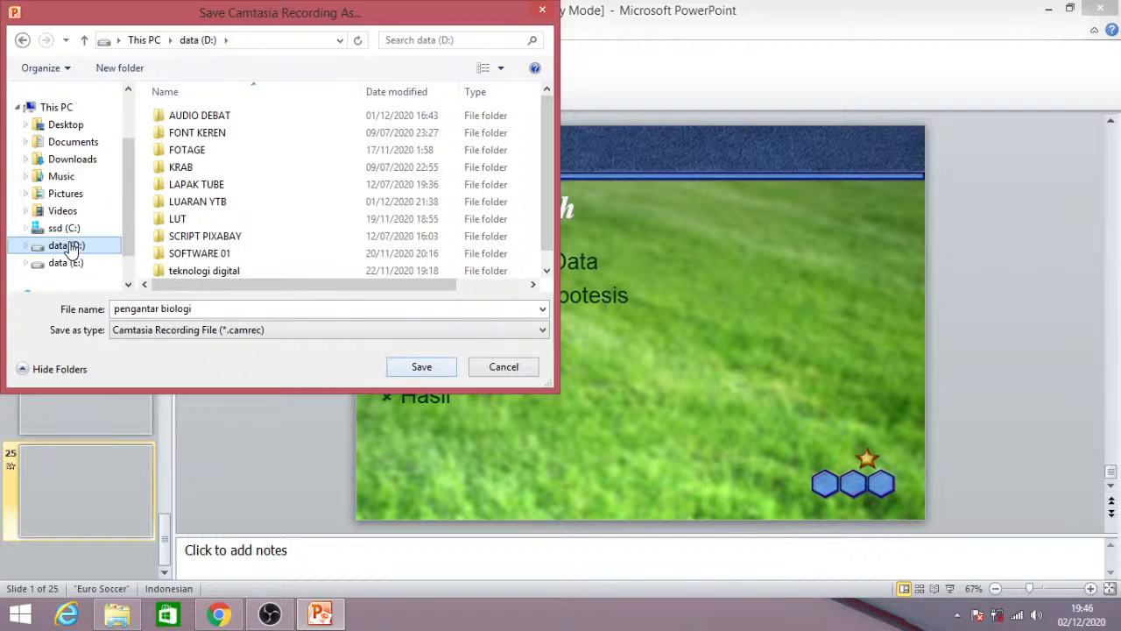
pyautogui.click(79, 146)
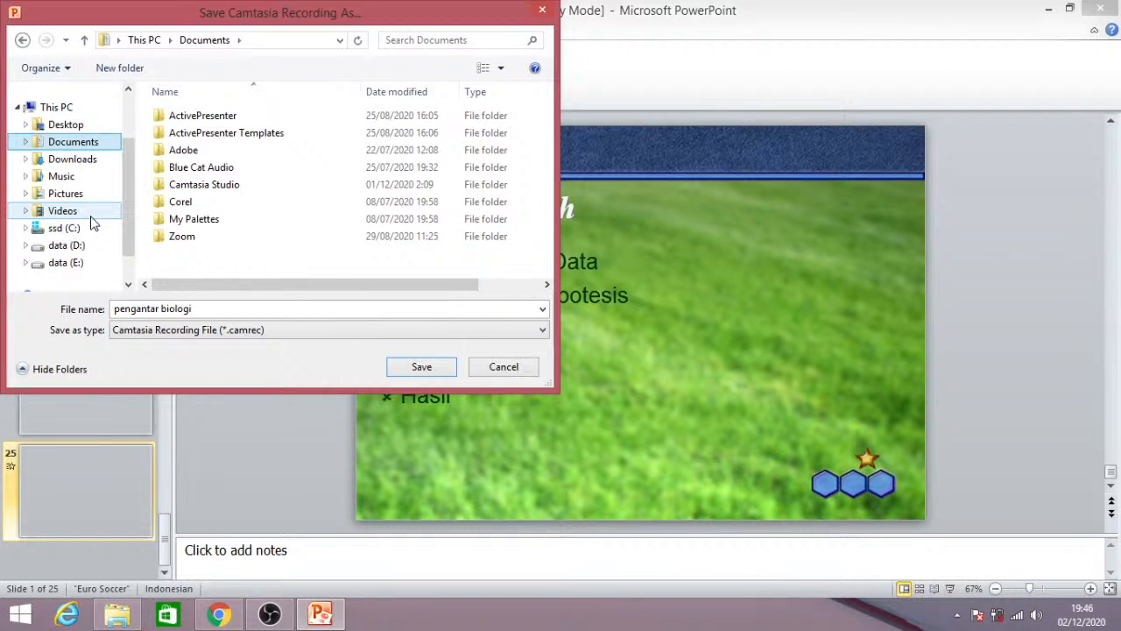
pyautogui.click(67, 245)
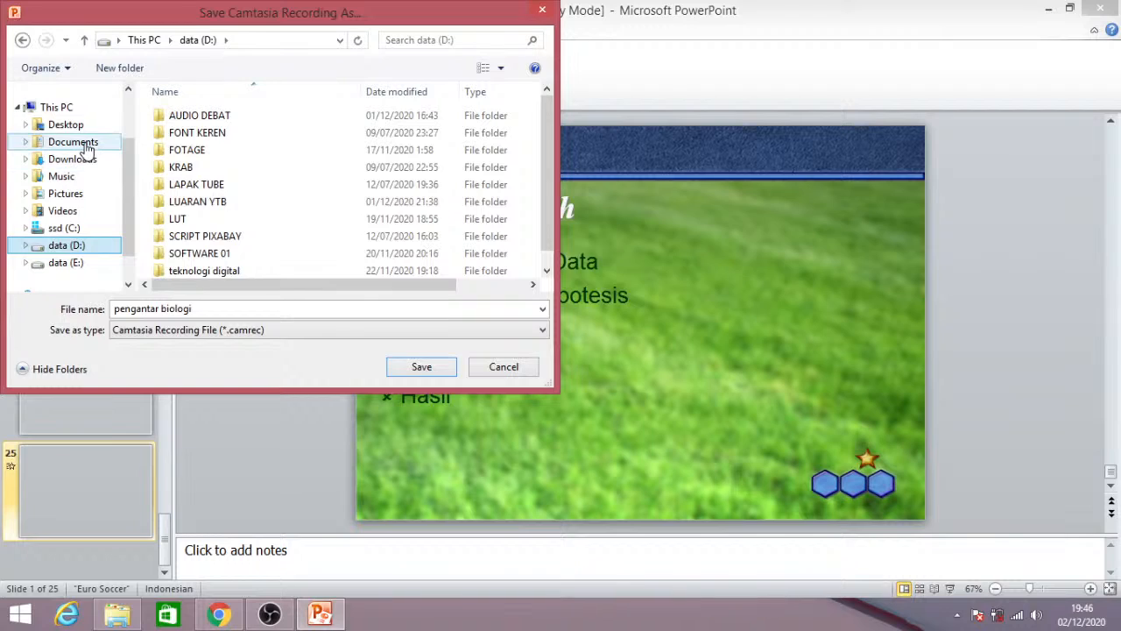
pyautogui.click(85, 147)
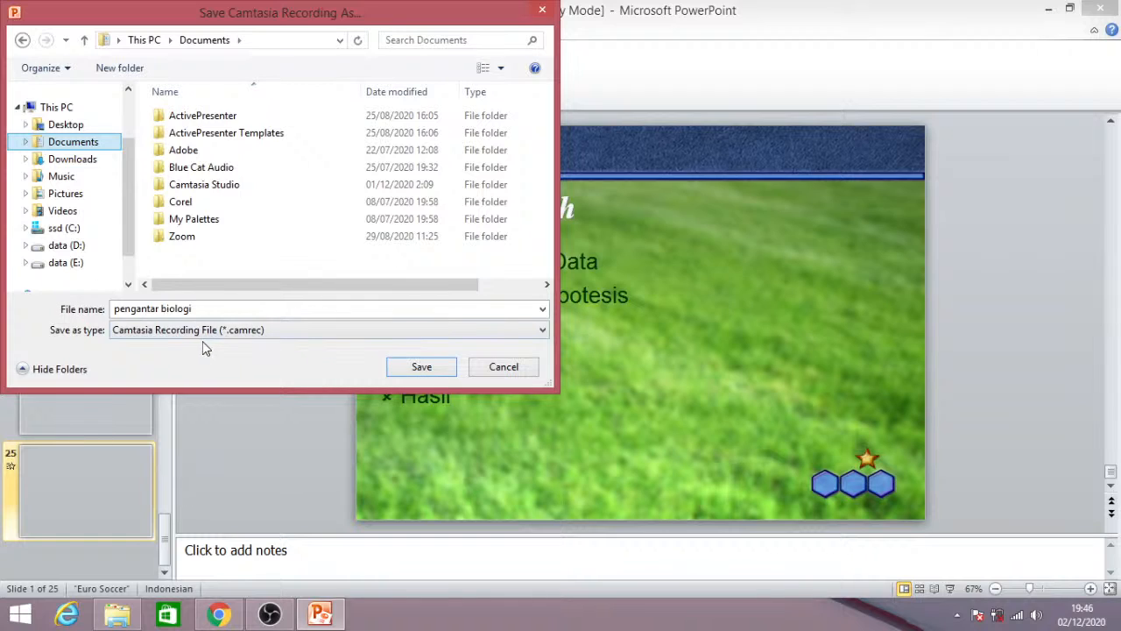
pyautogui.click(430, 368)
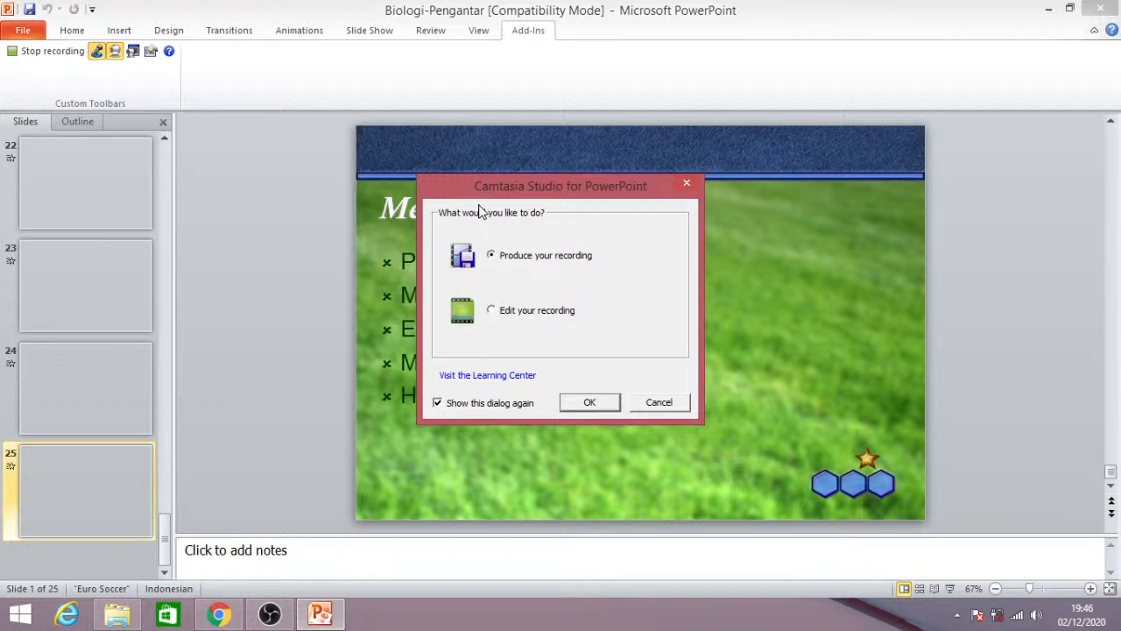
# - Move the Camtasia Studio for PowerPoint dialog aside and choose to edit the recording
pyautogui.moveTo(440, 190); pyautogui.dragTo(294, 145)
pyautogui.moveTo(435, 139); pyautogui.dragTo(587, 121)
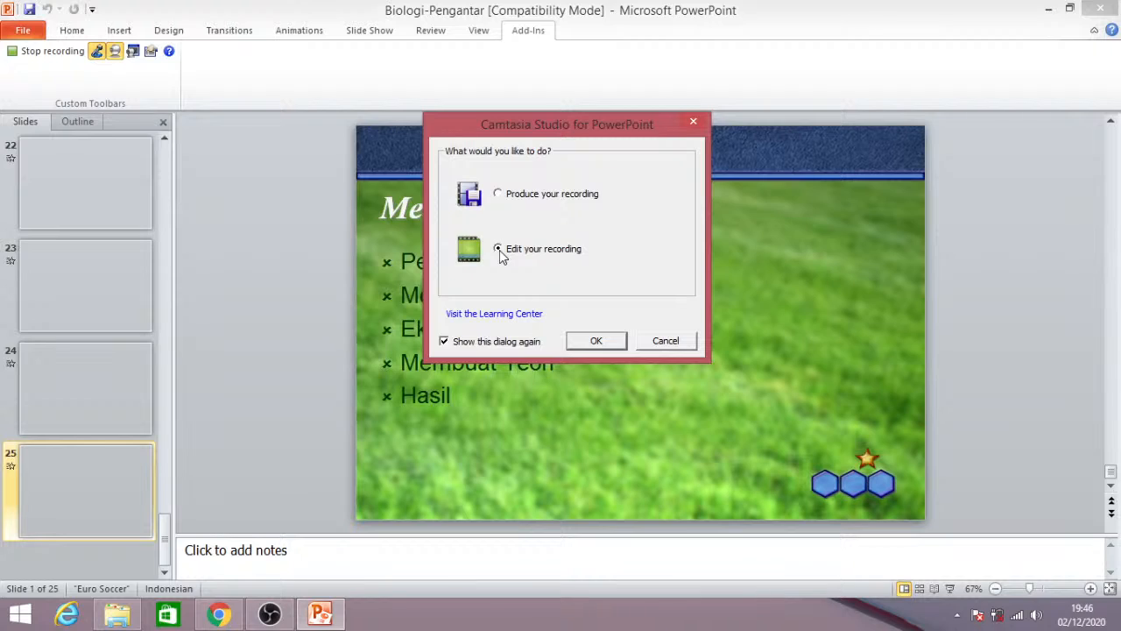
pyautogui.click(595, 342)
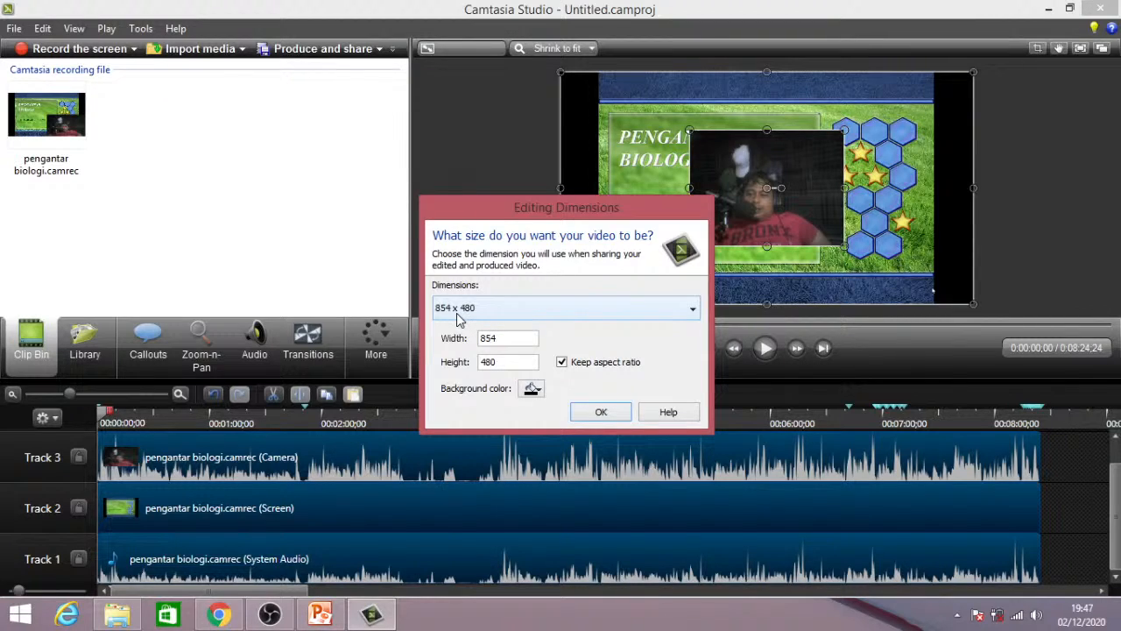
# - Set the video's editing dimensions to 1280 x 720, Automatic (up to 720p)
pyautogui.click(613, 312)
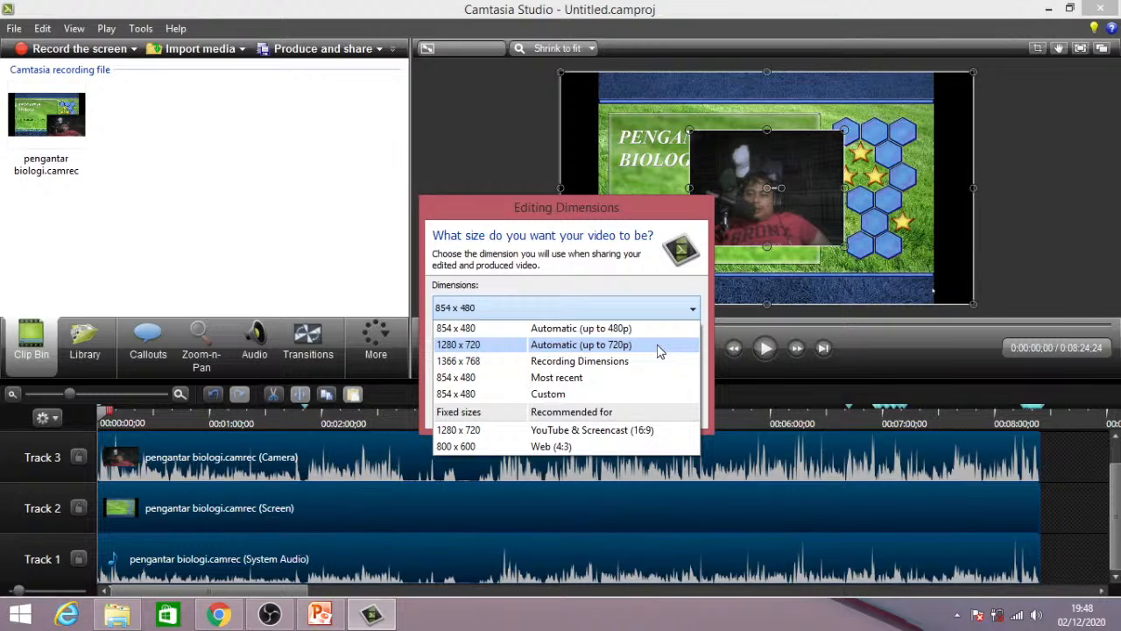
pyautogui.click(659, 348)
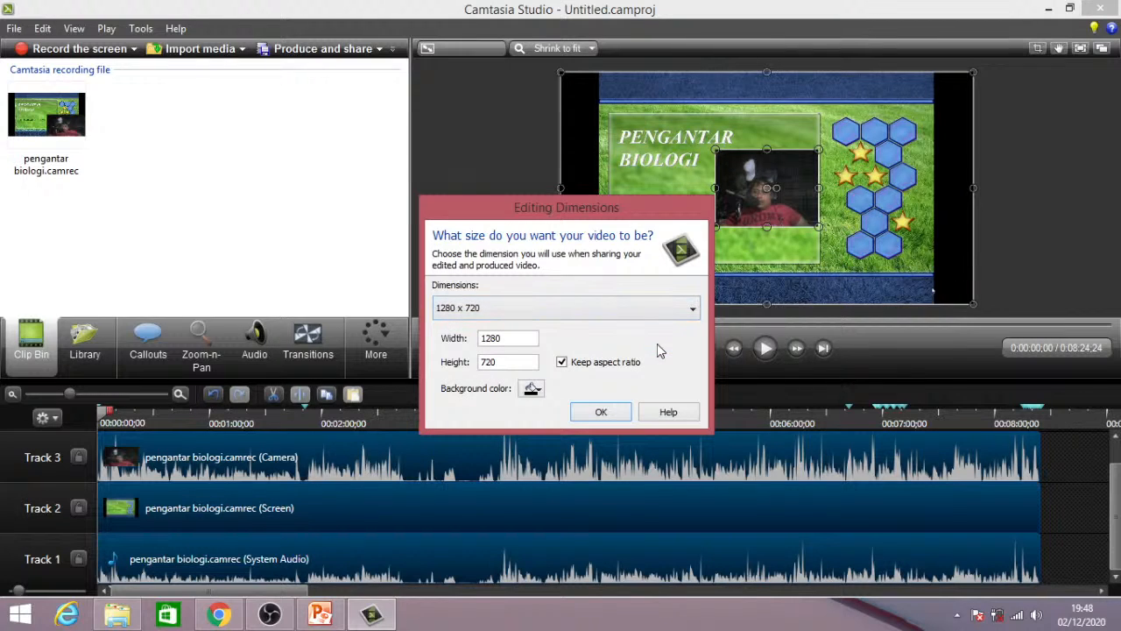
pyautogui.click(598, 414)
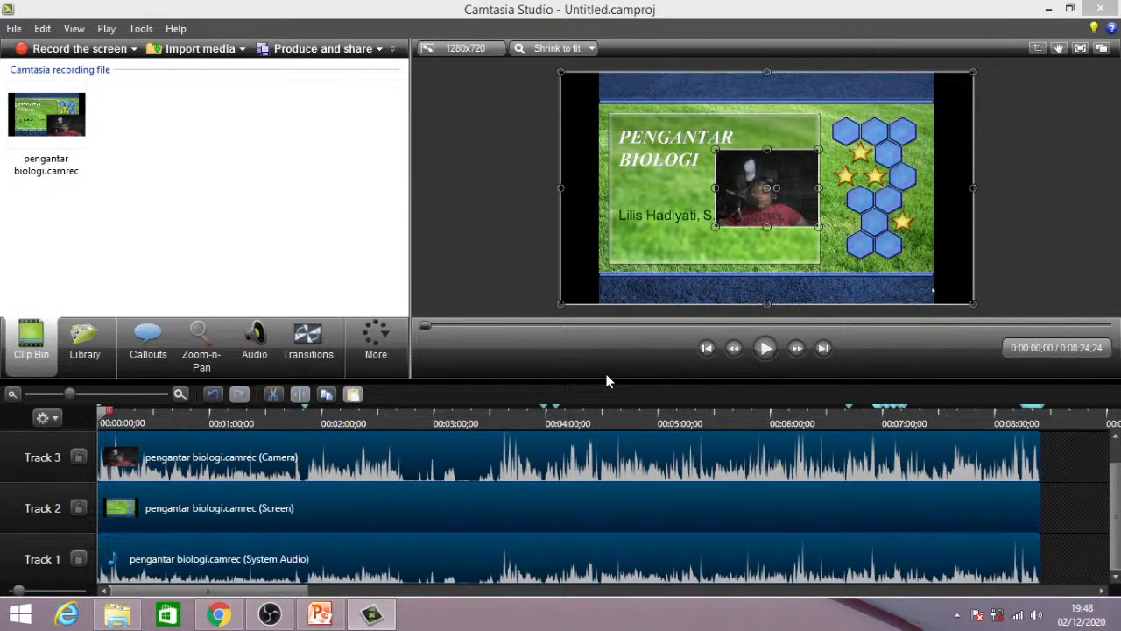
# - Play the recording from its beginning and pause it at about 28 seconds
pyautogui.click(768, 349)
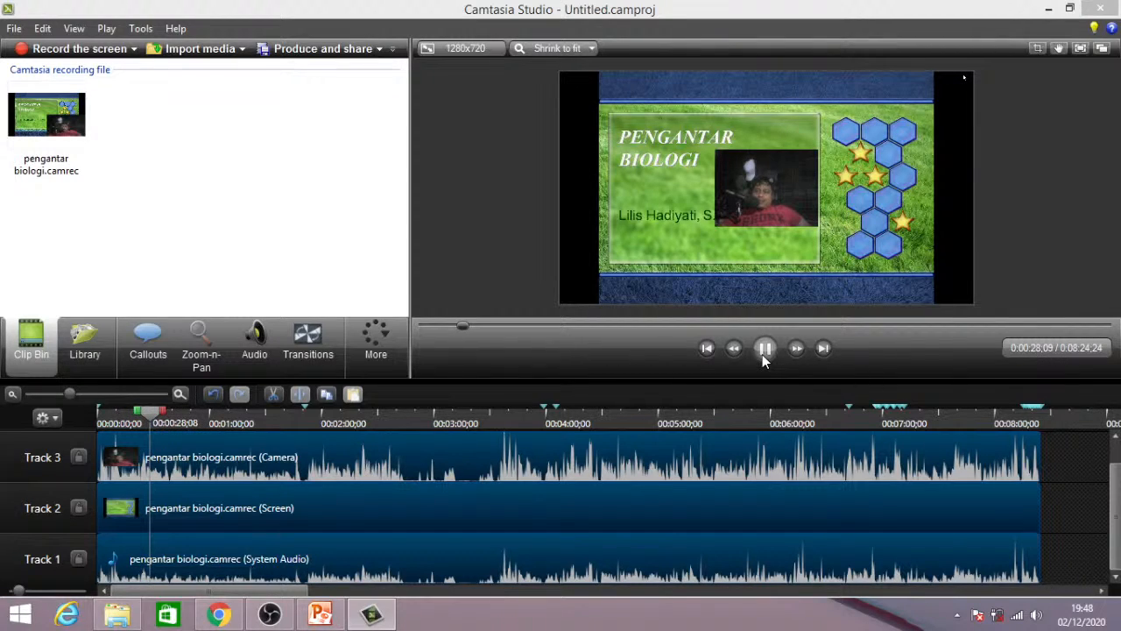
pyautogui.click(763, 354)
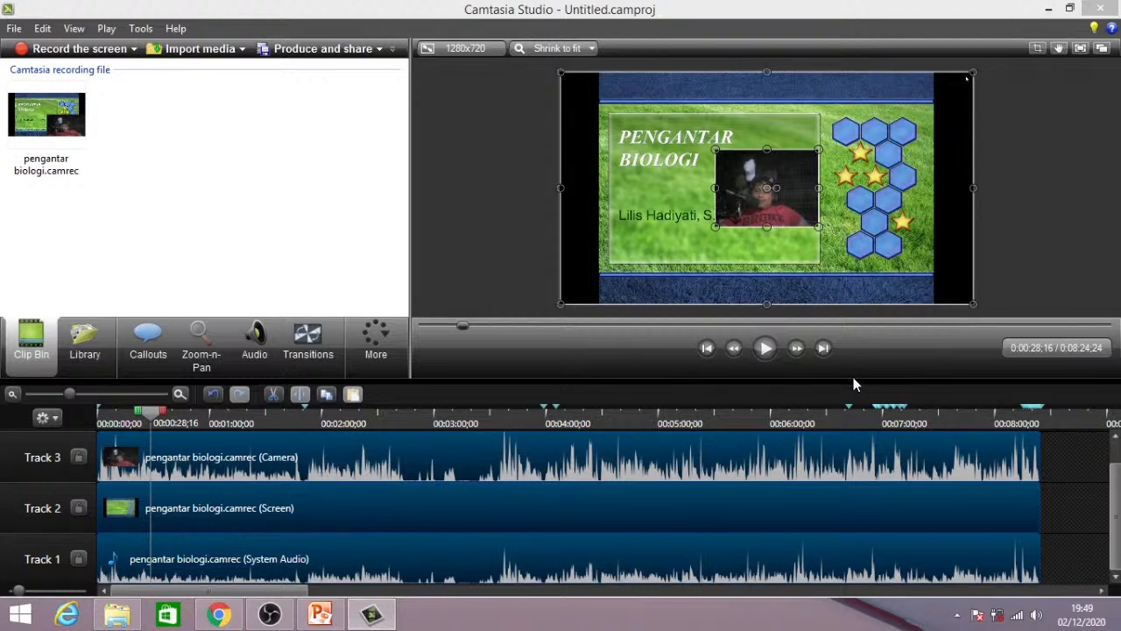
# - Raise the audio volume of the camera clip on Track 3 and the system audio clip on Track 1 above 100 %
pyautogui.moveTo(845, 379); pyautogui.dragTo(845, 360)
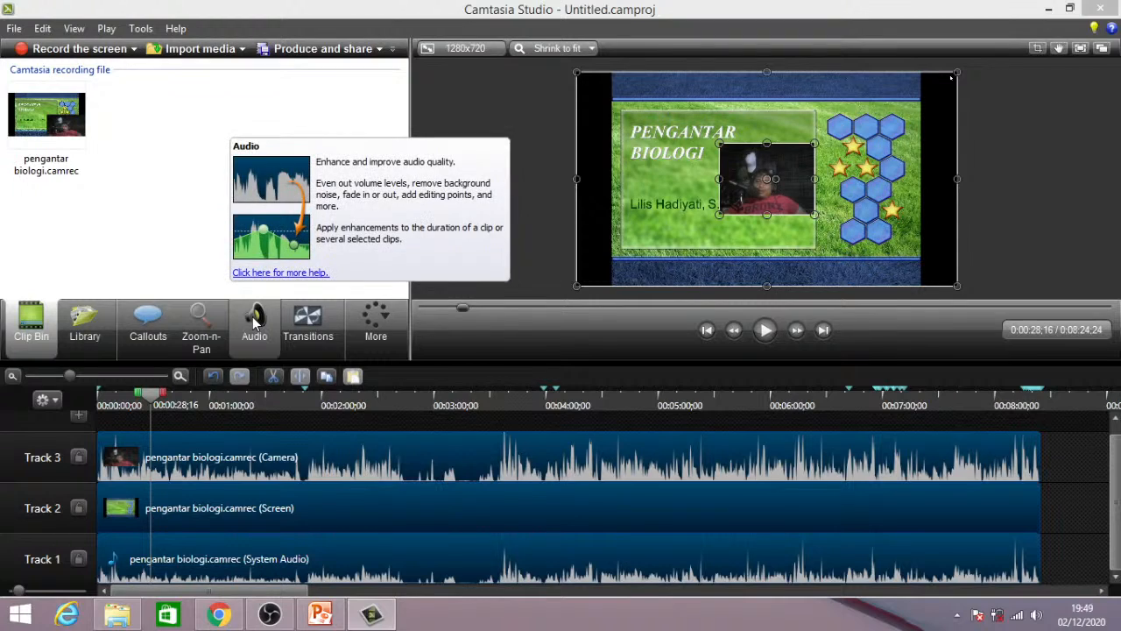
pyautogui.click(254, 323)
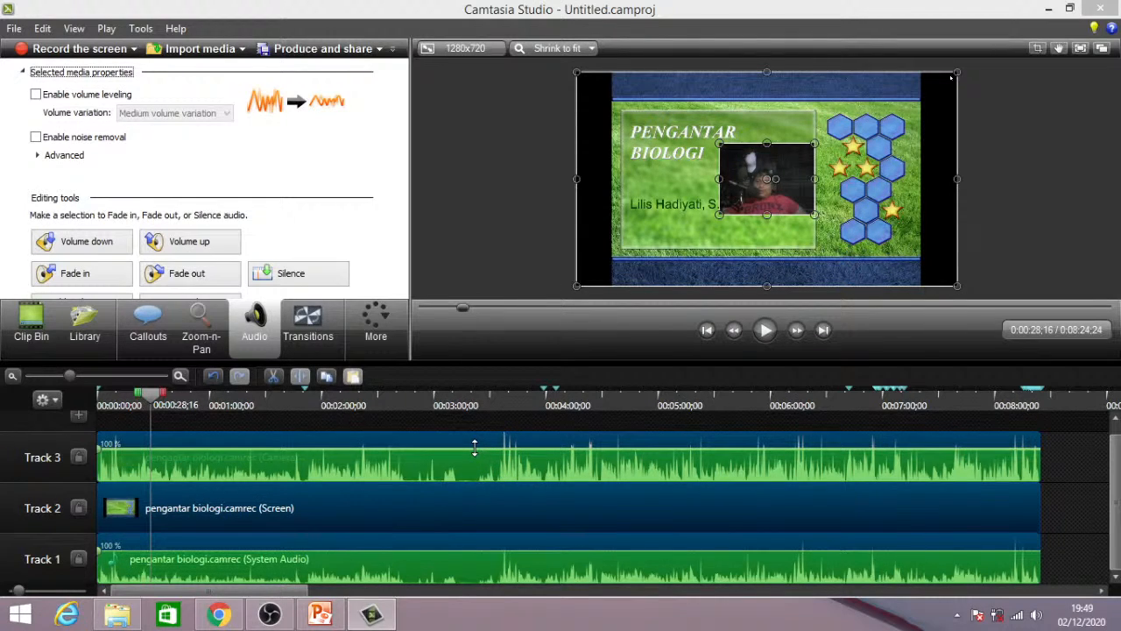
pyautogui.moveTo(474, 448); pyautogui.dragTo(473, 439)
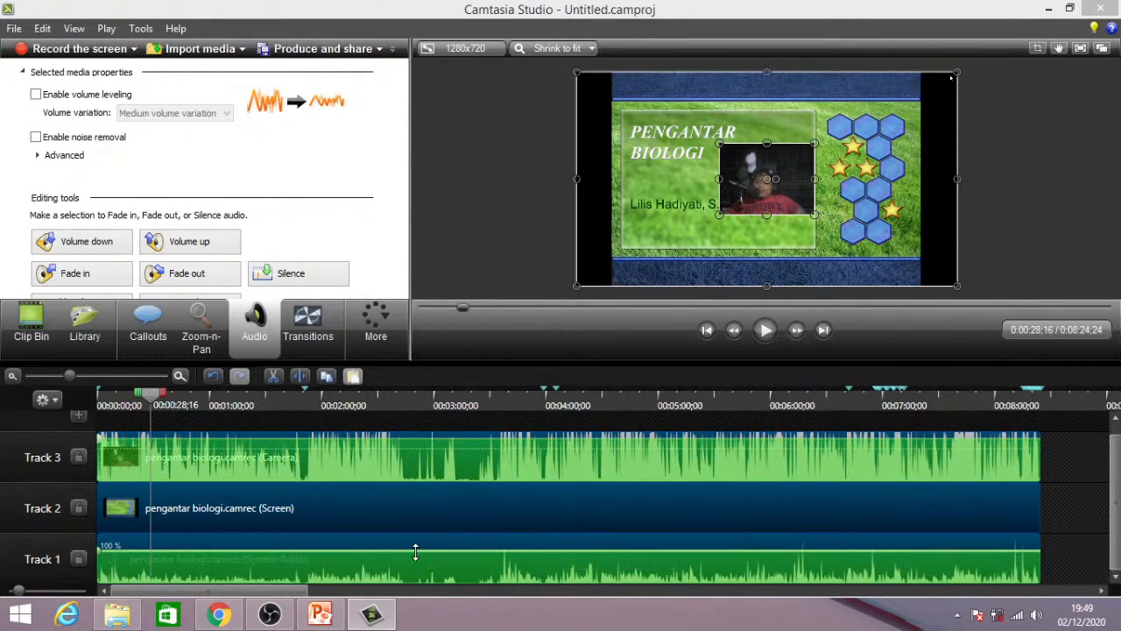
pyautogui.moveTo(415, 552); pyautogui.dragTo(416, 540)
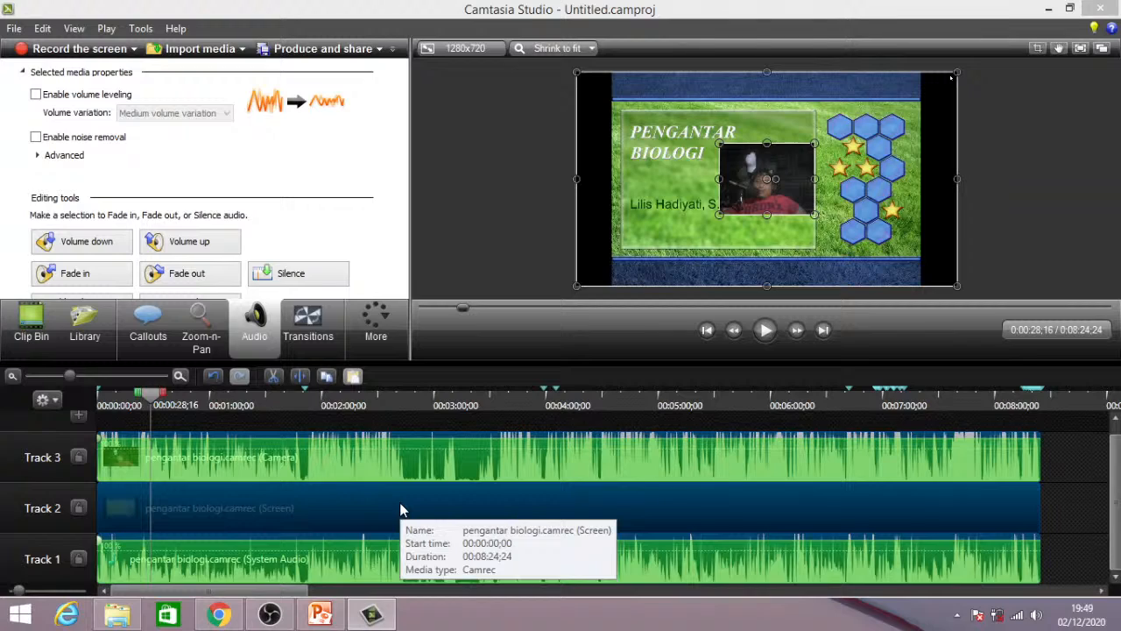
pyautogui.click(399, 510)
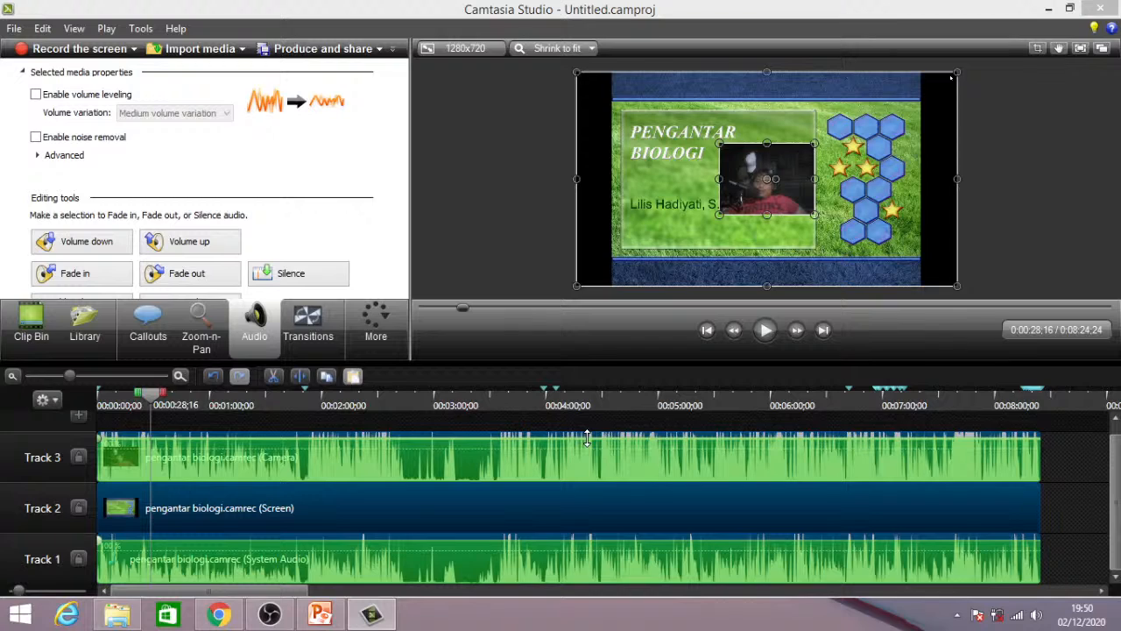
pyautogui.moveTo(587, 439)
pyautogui.mouseDown()
pyautogui.moveTo(573, 478)
pyautogui.moveTo(574, 438)
pyautogui.mouseUp()
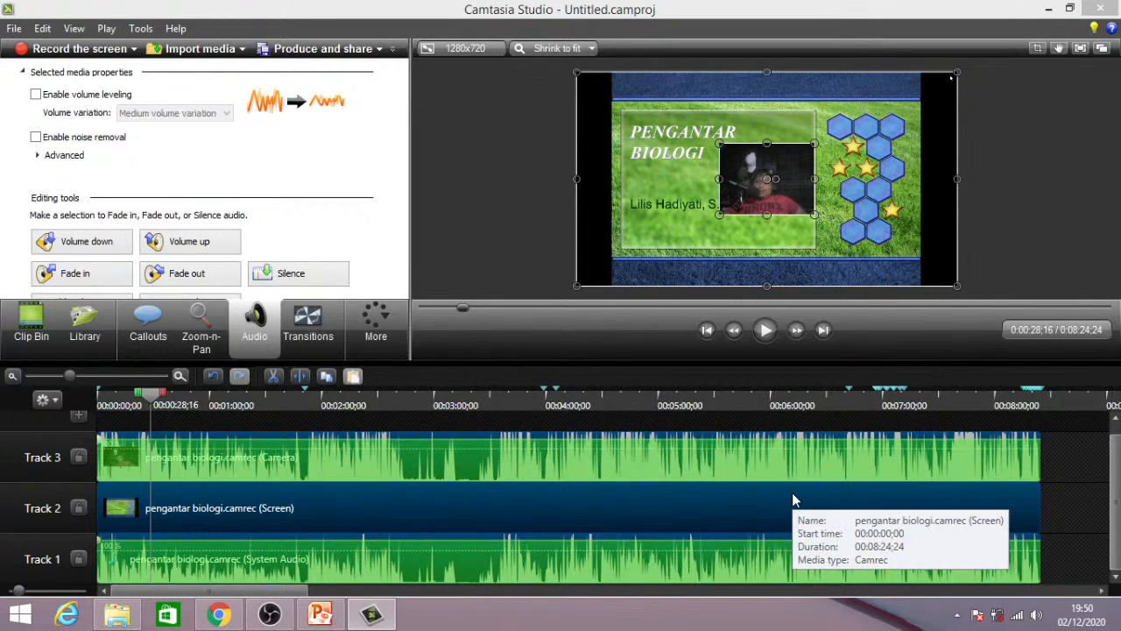
# - Deselect the clips, then play the recording from its beginning and pause it at about 3 seconds
pyautogui.click(533, 236)
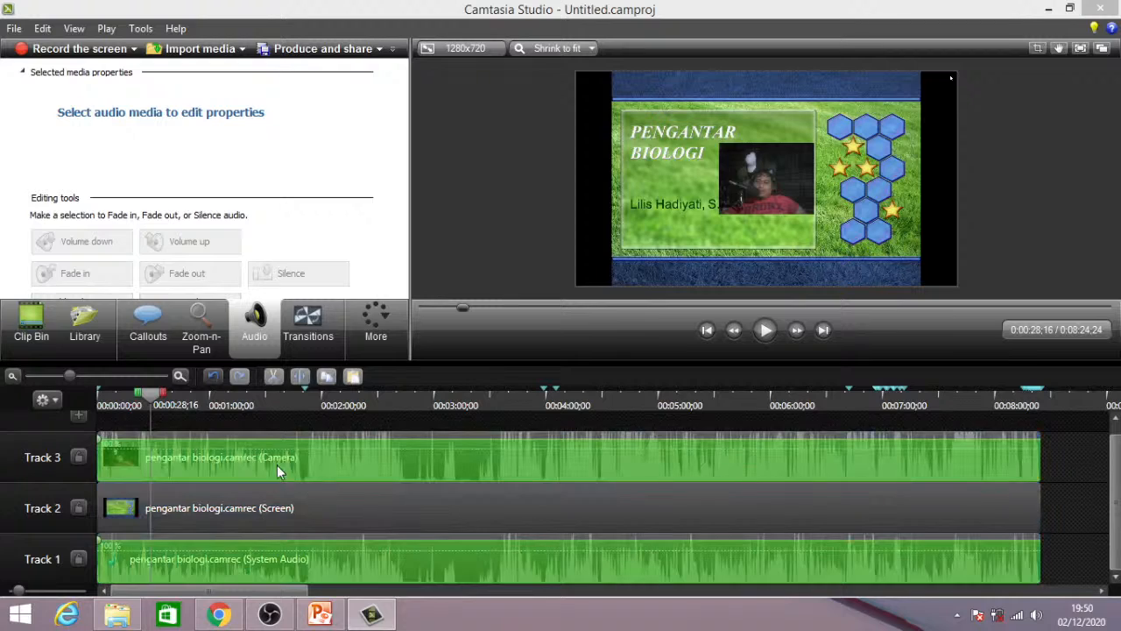
pyautogui.moveTo(150, 398); pyautogui.dragTo(99, 398)
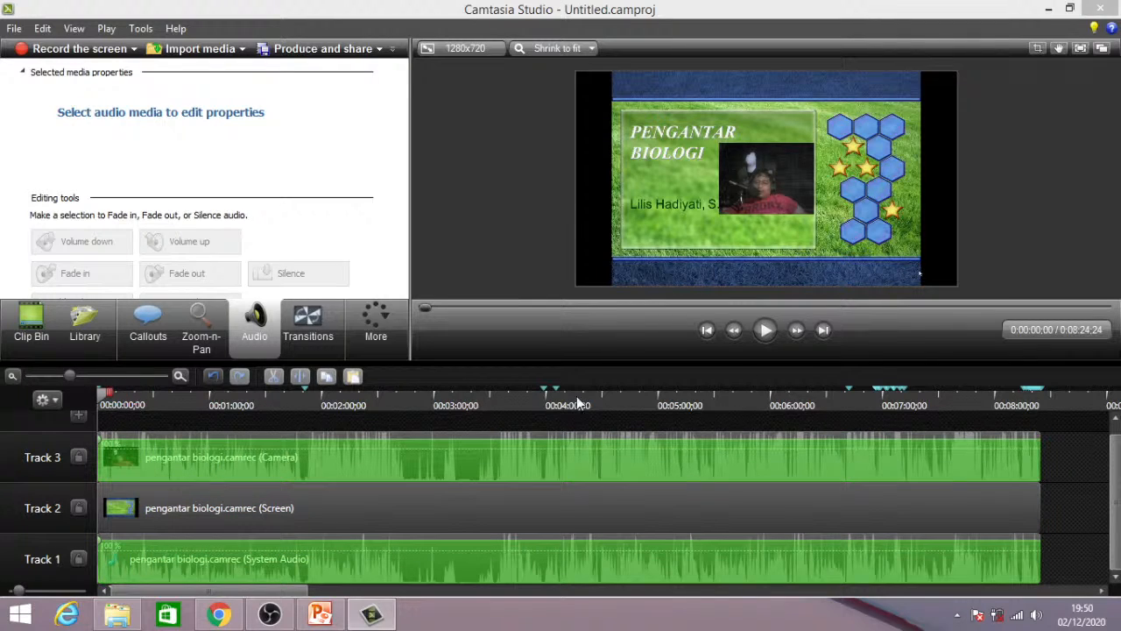
pyautogui.click(765, 332)
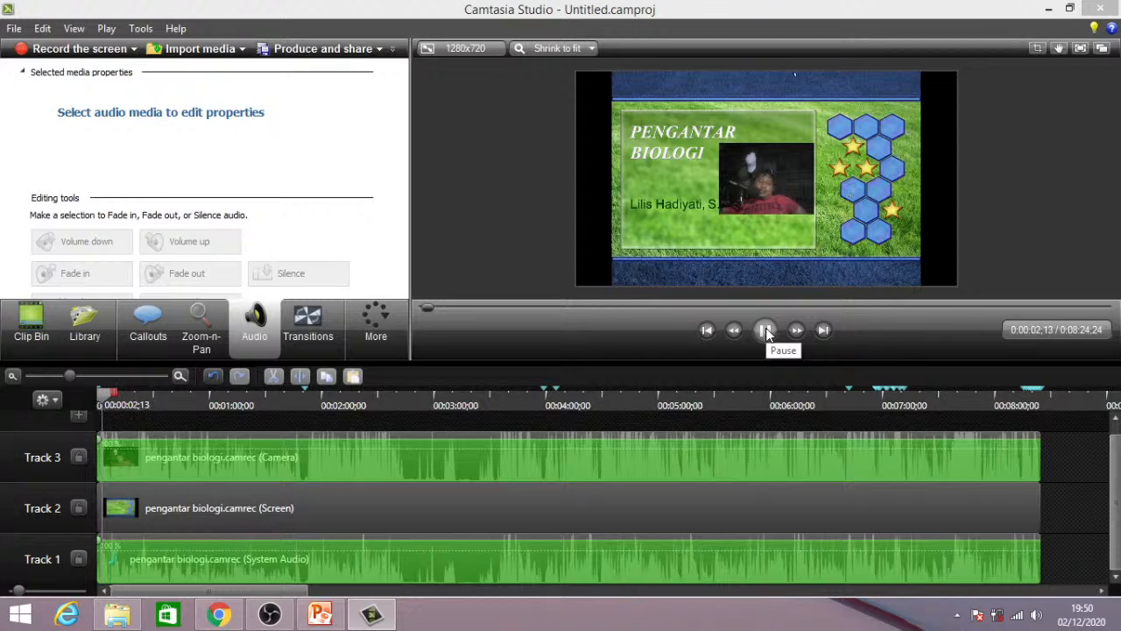
pyautogui.click(765, 331)
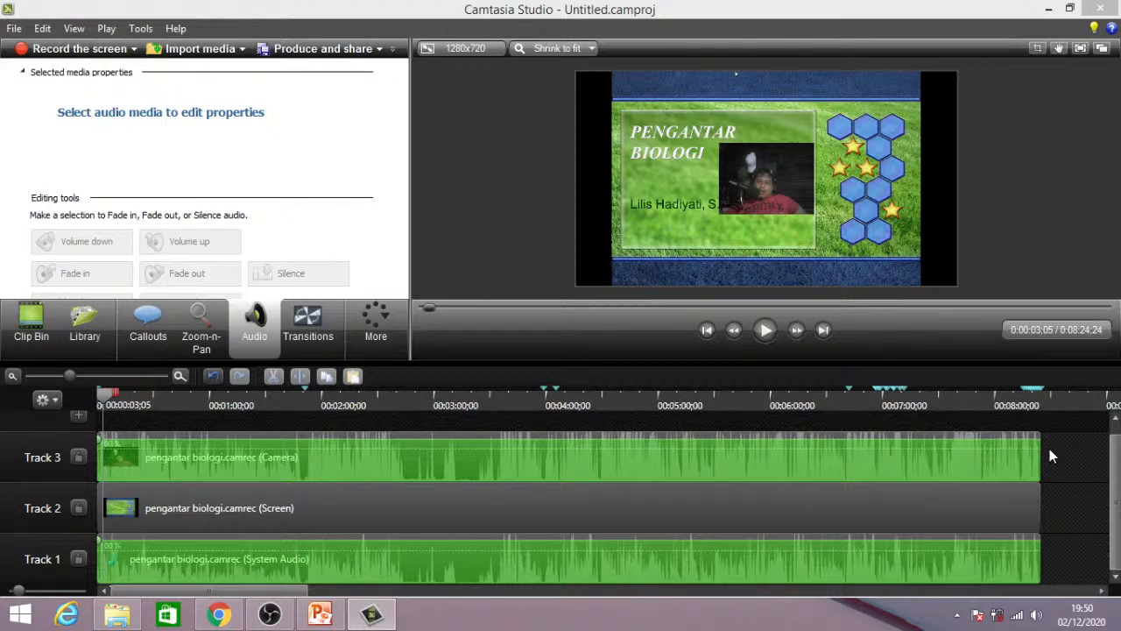
# - Select the clips on all three tracks together, then clear the selection
pyautogui.moveTo(1062, 449); pyautogui.dragTo(725, 566)
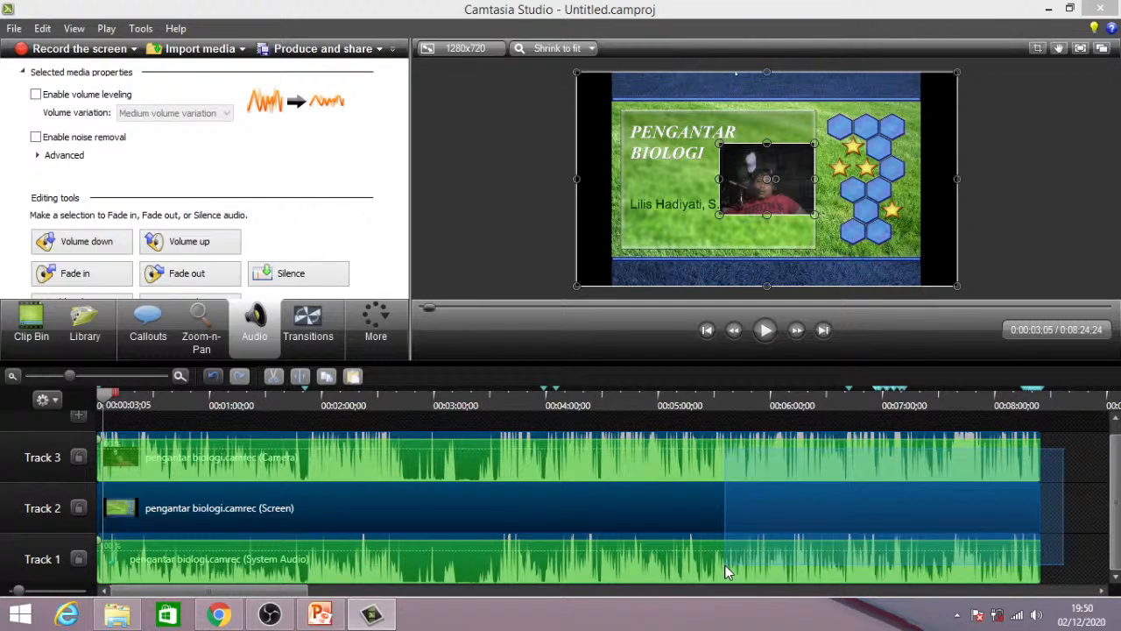
pyautogui.click(1072, 453)
pyautogui.moveTo(1069, 478); pyautogui.dragTo(811, 561)
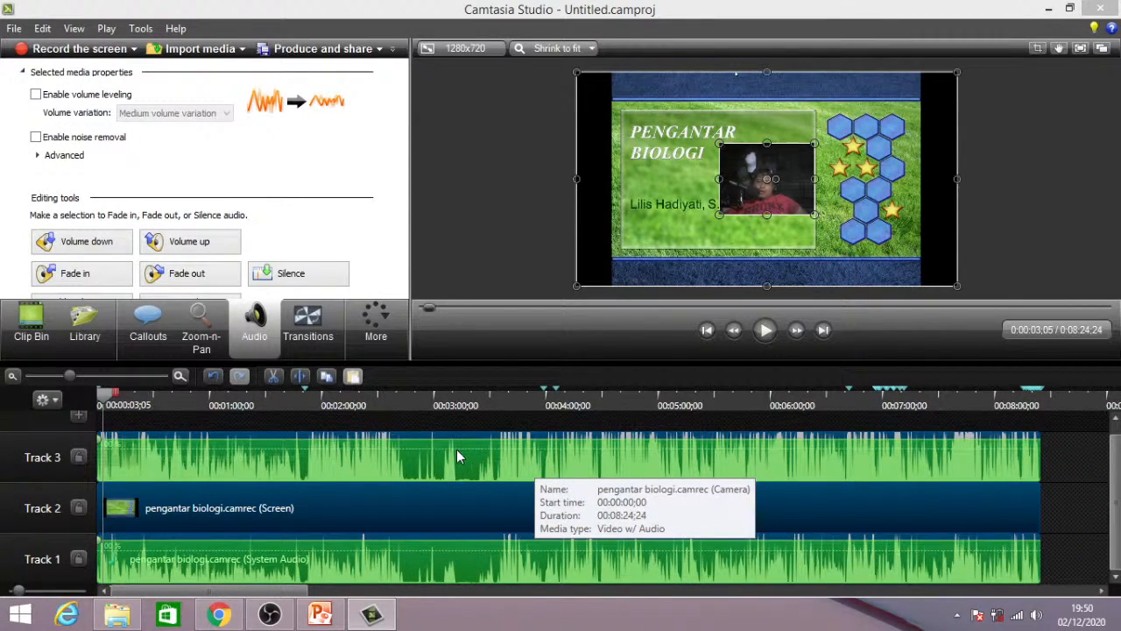
pyautogui.moveTo(375, 464); pyautogui.dragTo(220, 455)
pyautogui.click(1069, 459)
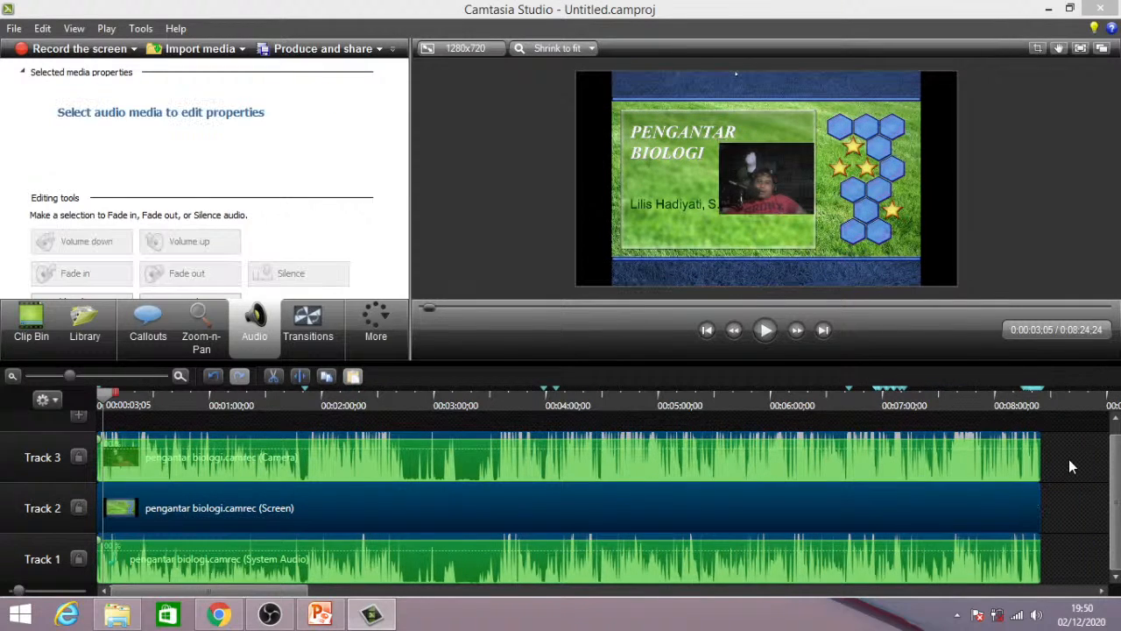
# - Shift only the Track 3 camera clip about 13 seconds along the timeline and move it back to the start
pyautogui.click(684, 460)
pyautogui.moveTo(557, 459); pyautogui.dragTo(581, 458)
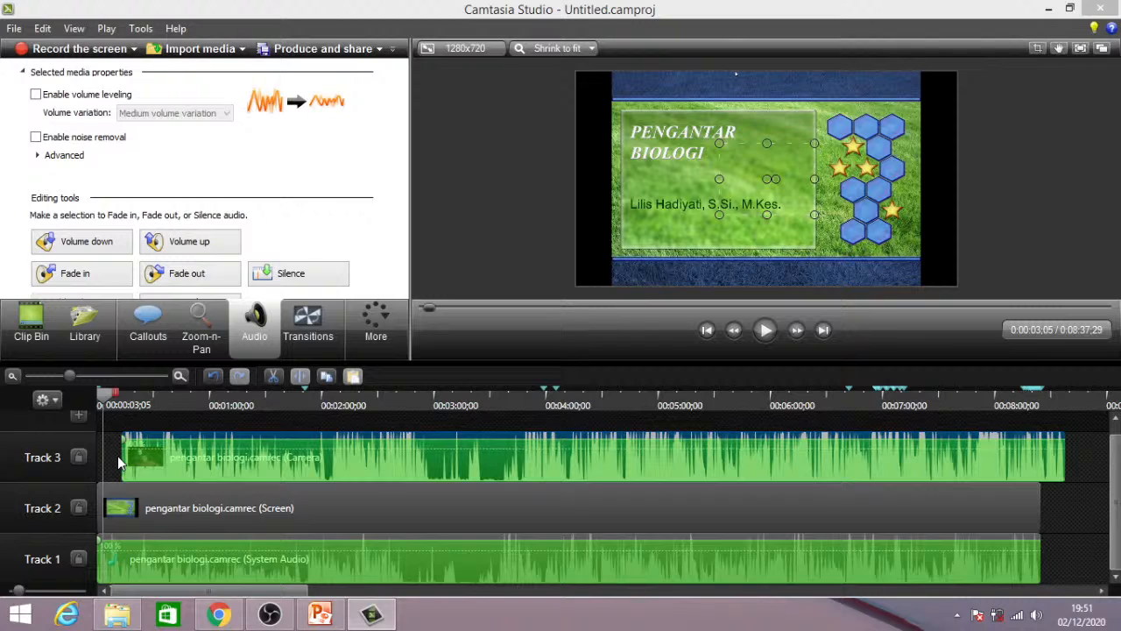
pyautogui.moveTo(601, 459); pyautogui.dragTo(537, 454)
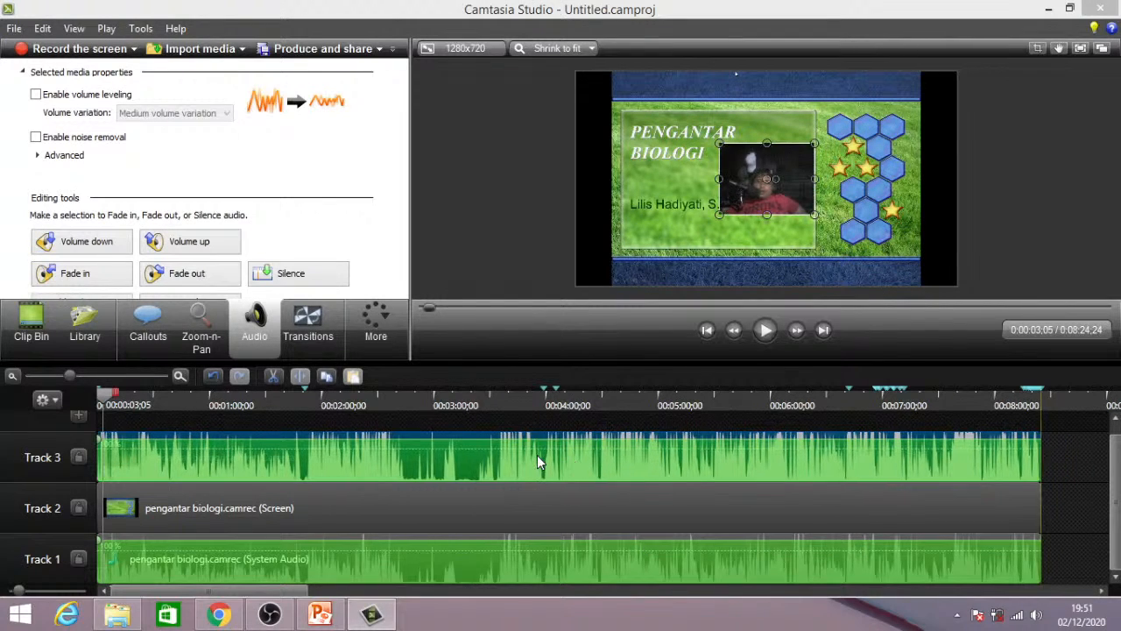
# - Select the clips on all three tracks and position the playhead at 0:00:00;18, before the narration starts
pyautogui.moveTo(1070, 443); pyautogui.dragTo(932, 564)
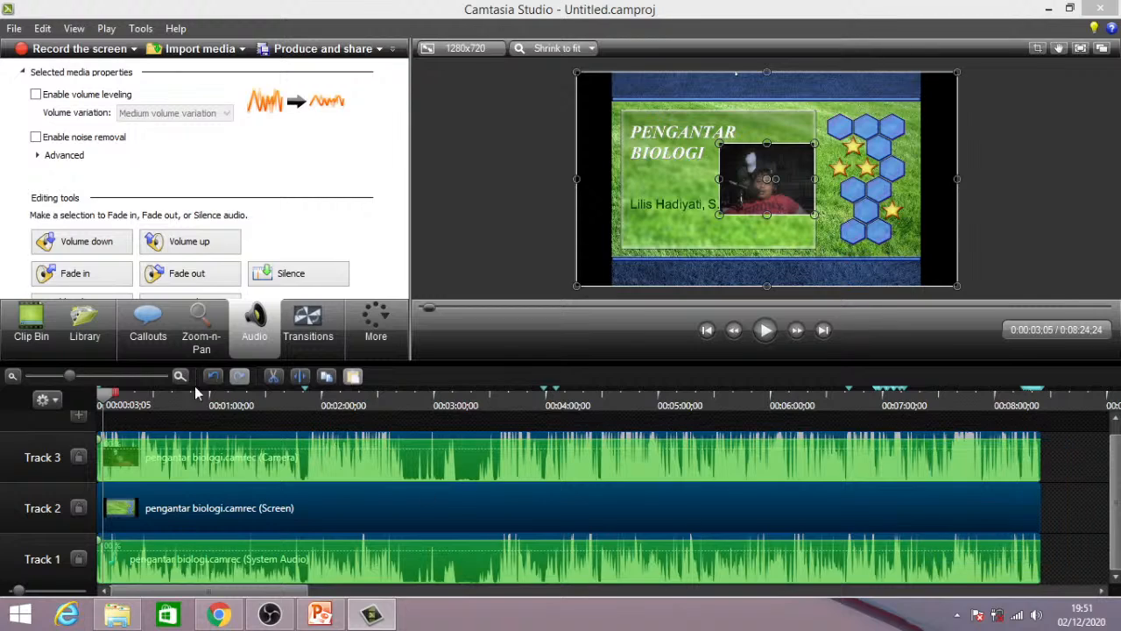
pyautogui.moveTo(67, 374); pyautogui.dragTo(183, 375)
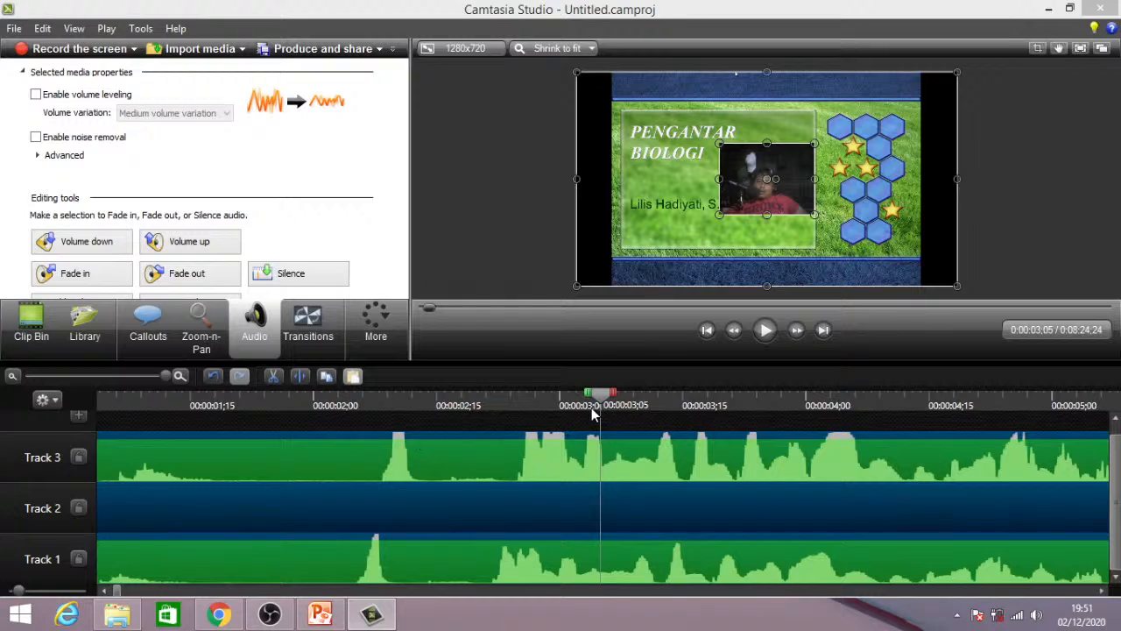
pyautogui.moveTo(600, 396); pyautogui.dragTo(257, 424)
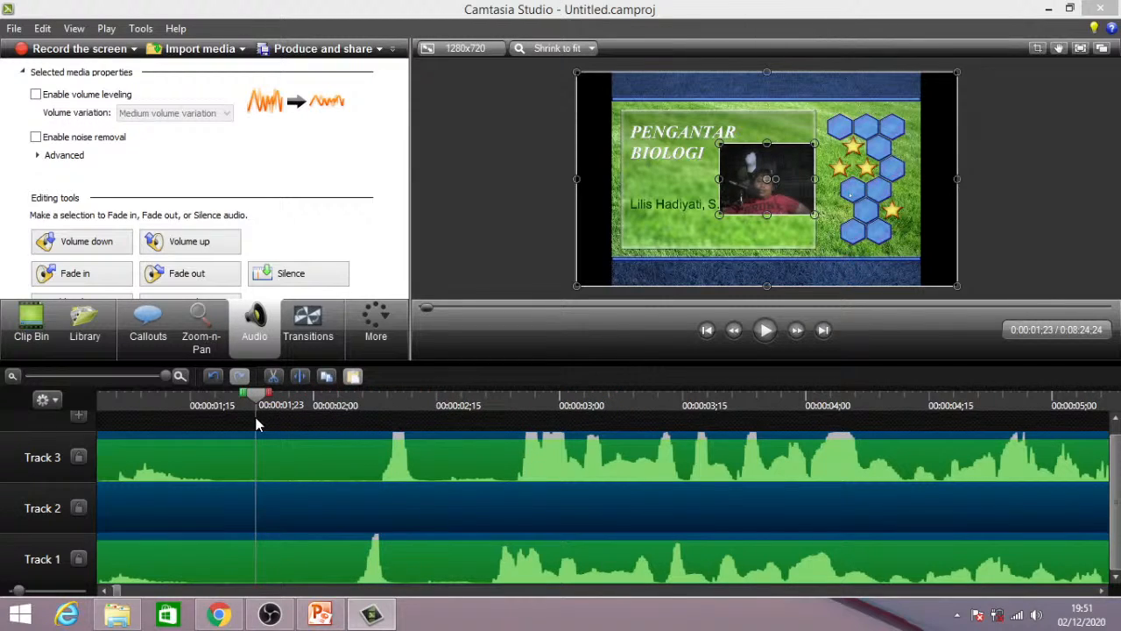
pyautogui.moveTo(163, 375); pyautogui.dragTo(28, 375)
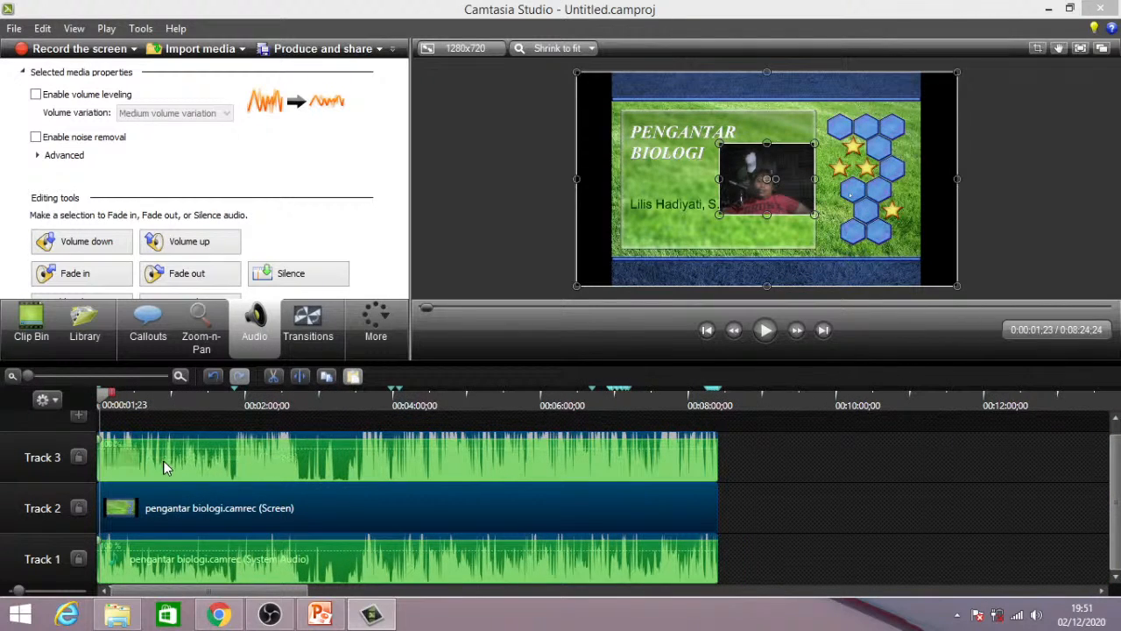
pyautogui.click(821, 487)
pyautogui.moveTo(821, 480); pyautogui.dragTo(413, 557)
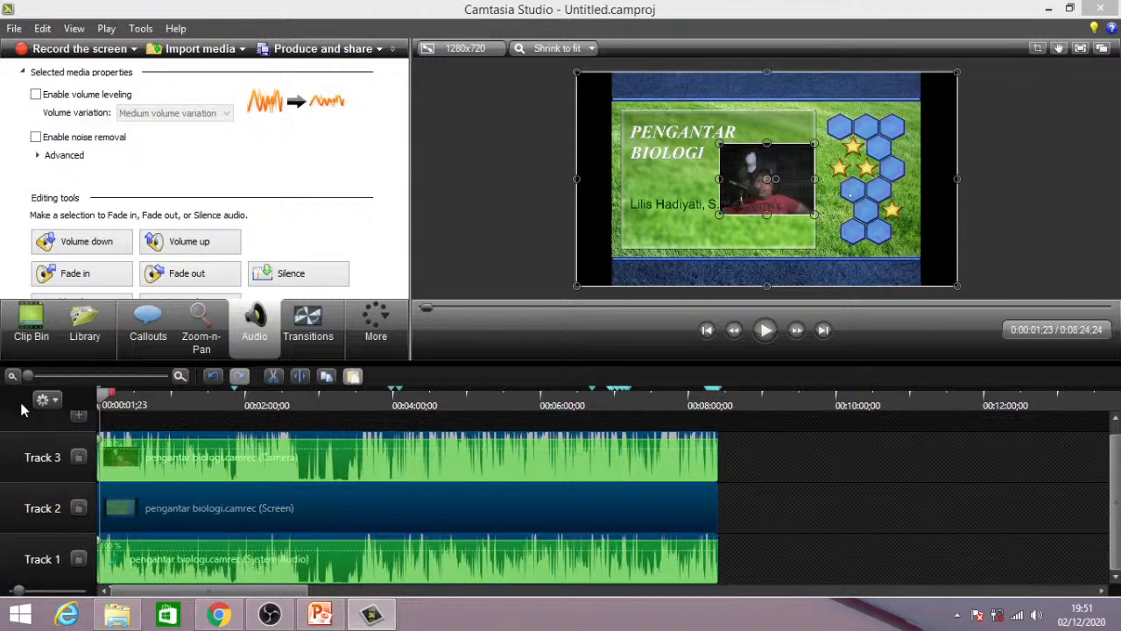
pyautogui.moveTo(28, 379); pyautogui.dragTo(161, 376)
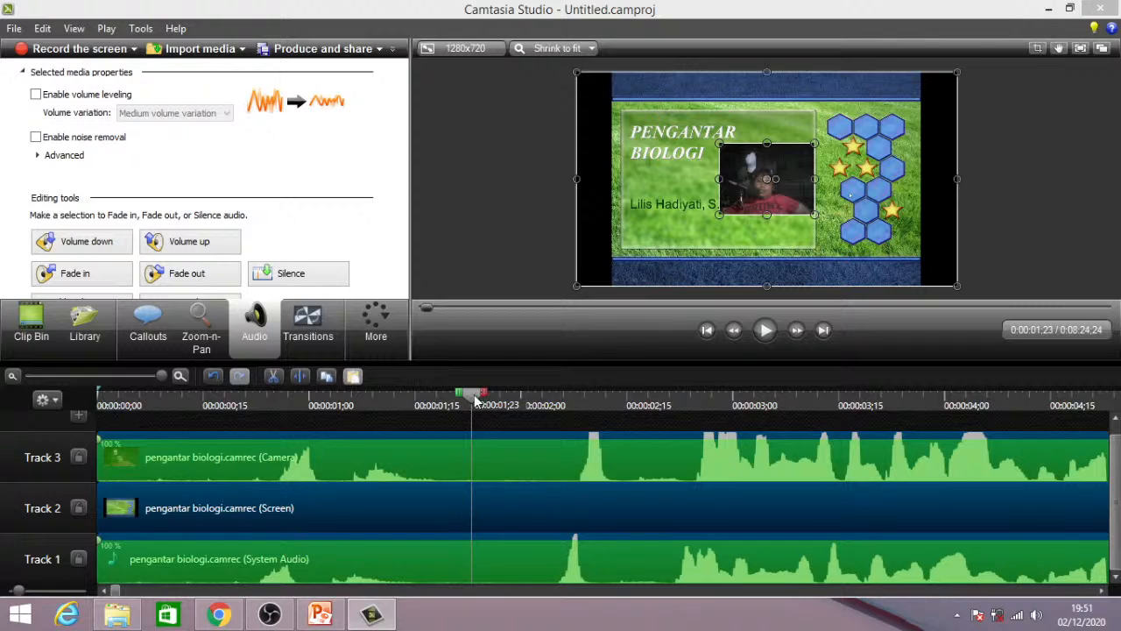
pyautogui.moveTo(475, 399); pyautogui.dragTo(229, 418)
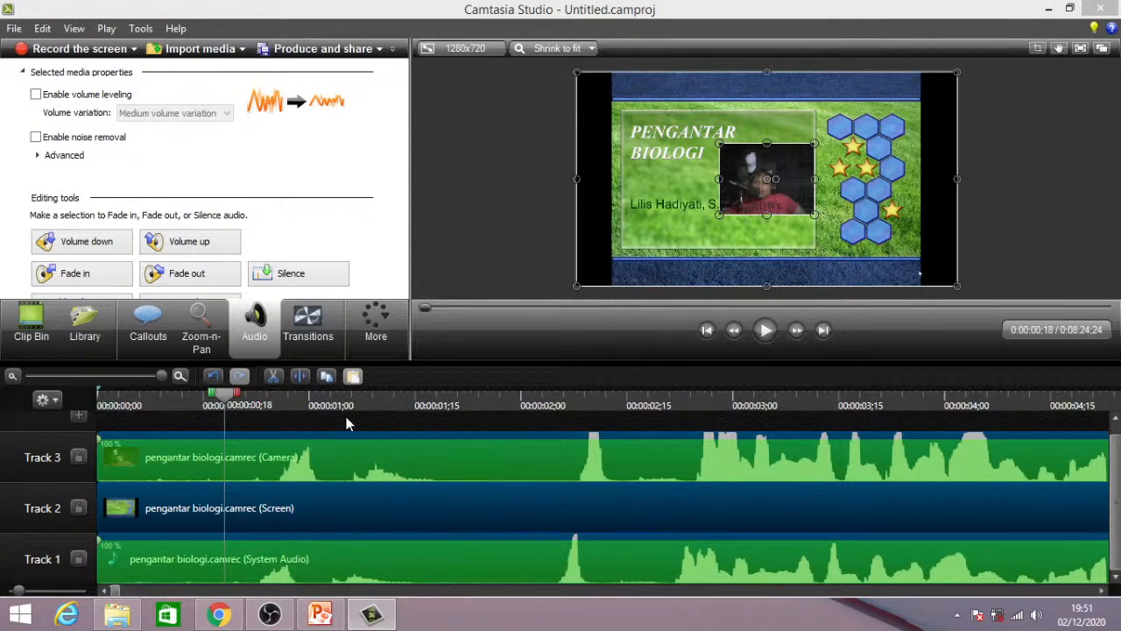
# - Split the camera, screen and system audio clips on all three tracks at 0:00:00;18
pyautogui.moveTo(162, 375); pyautogui.dragTo(85, 379)
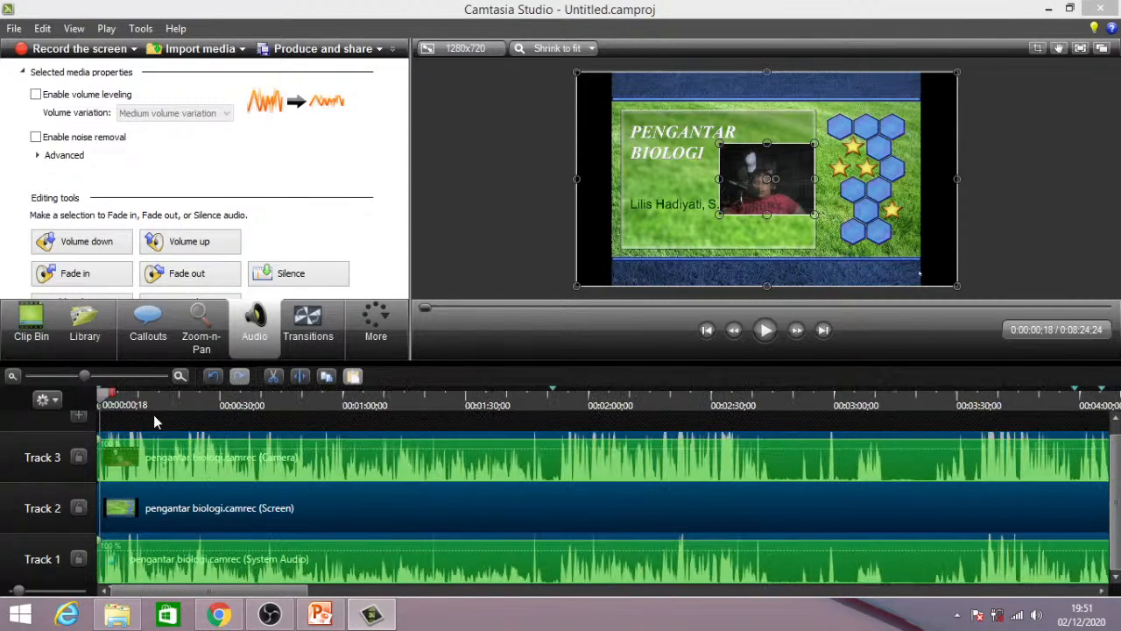
pyautogui.click(114, 377)
pyautogui.moveTo(114, 379); pyautogui.dragTo(139, 374)
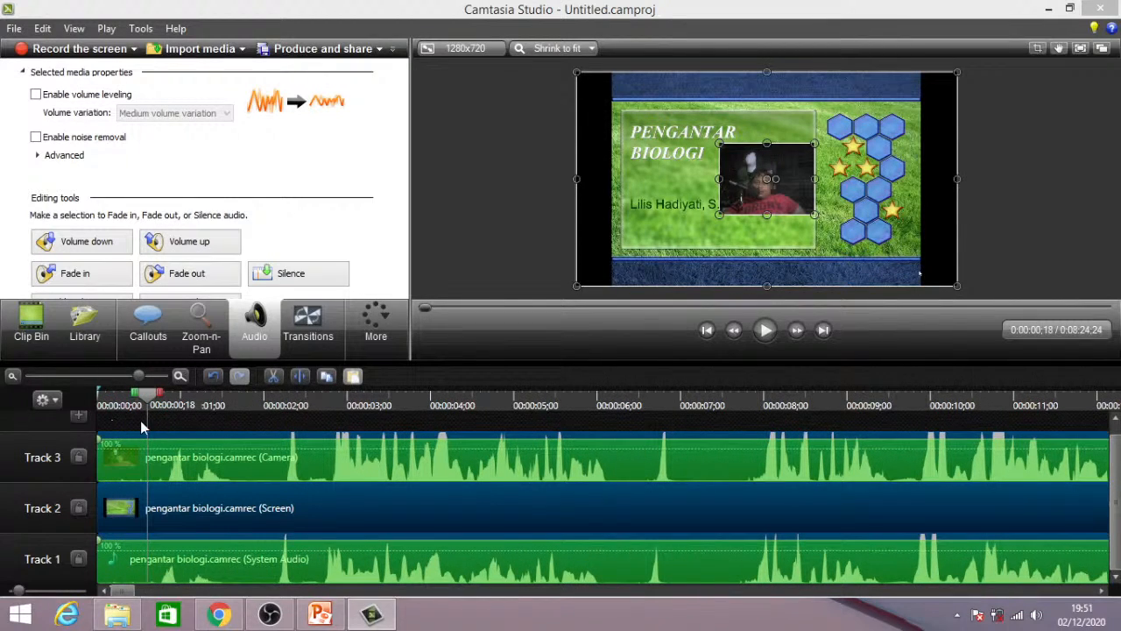
pyautogui.click(226, 418)
pyautogui.moveTo(253, 447); pyautogui.dragTo(254, 585)
pyautogui.moveTo(235, 418); pyautogui.dragTo(276, 561)
pyautogui.click(275, 425)
pyautogui.moveTo(275, 426); pyautogui.dragTo(283, 566)
pyautogui.click(299, 378)
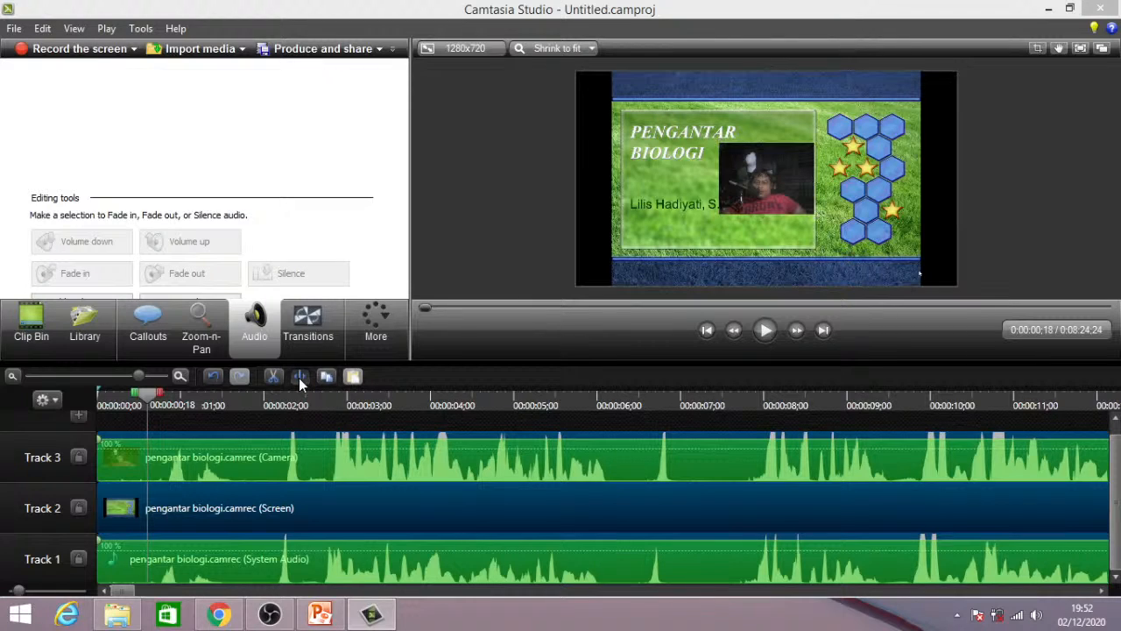
# - Delete the short segments before 0:00:00;18 on all three tracks and slide the remaining clips together to the timeline start
pyautogui.click(155, 447)
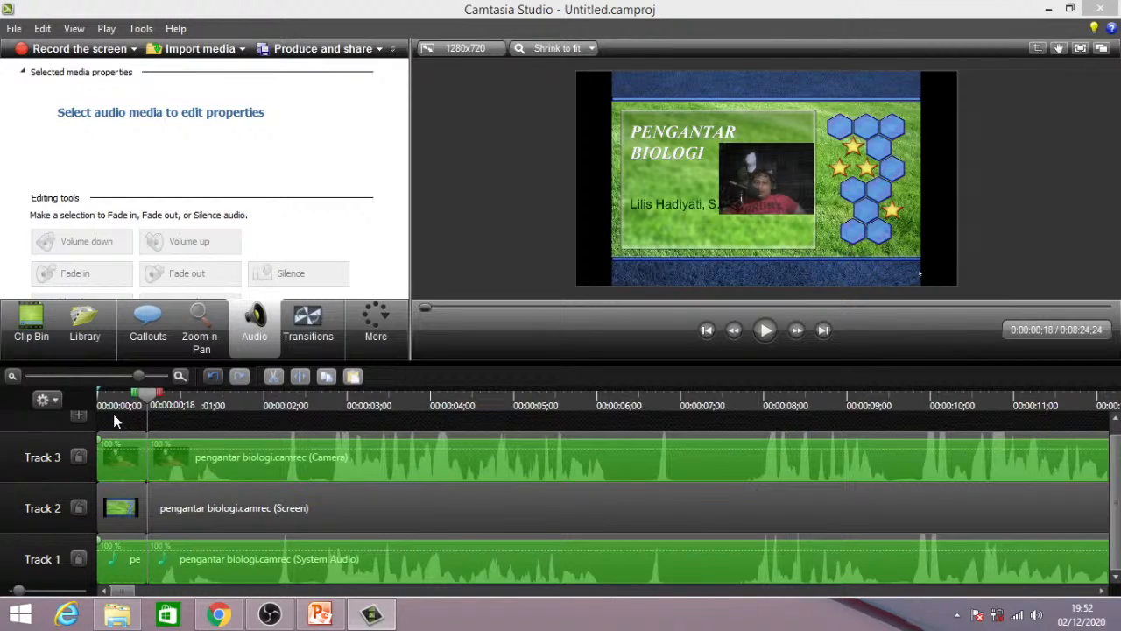
pyautogui.moveTo(113, 413); pyautogui.dragTo(125, 537)
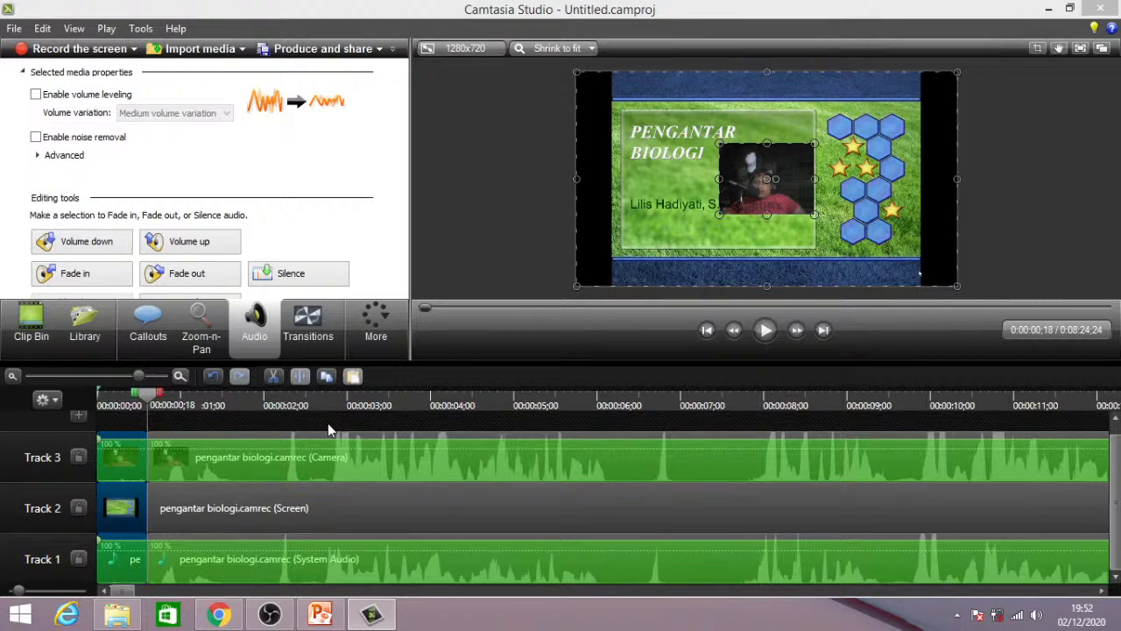
pyautogui.press('Delete')
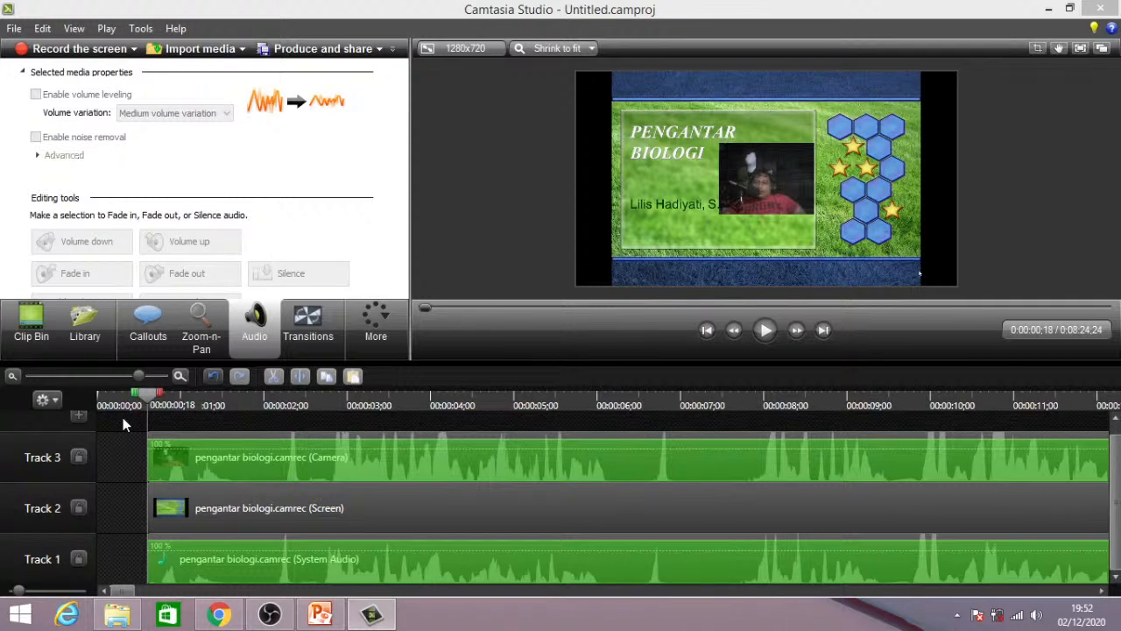
pyautogui.moveTo(149, 395); pyautogui.dragTo(187, 424)
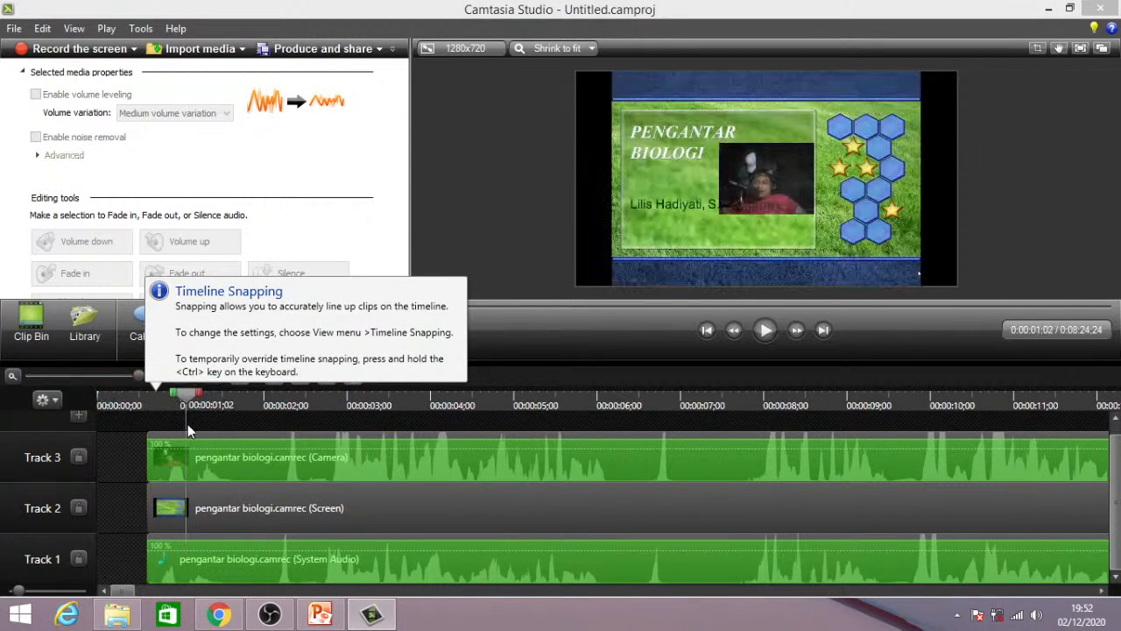
pyautogui.click(319, 436)
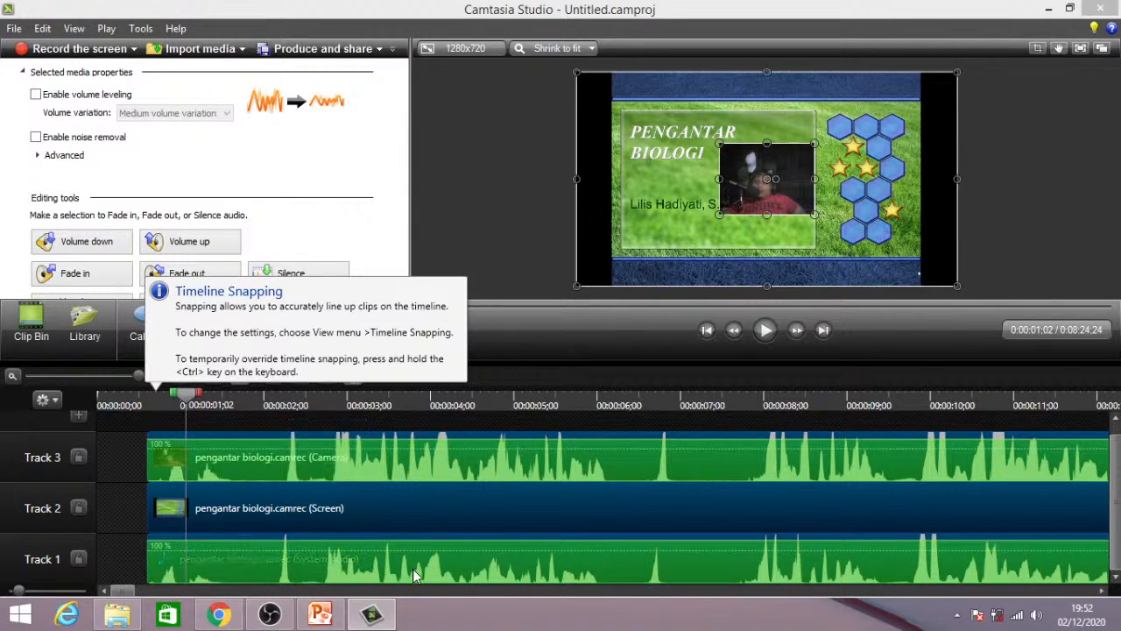
pyautogui.moveTo(667, 513); pyautogui.dragTo(622, 508)
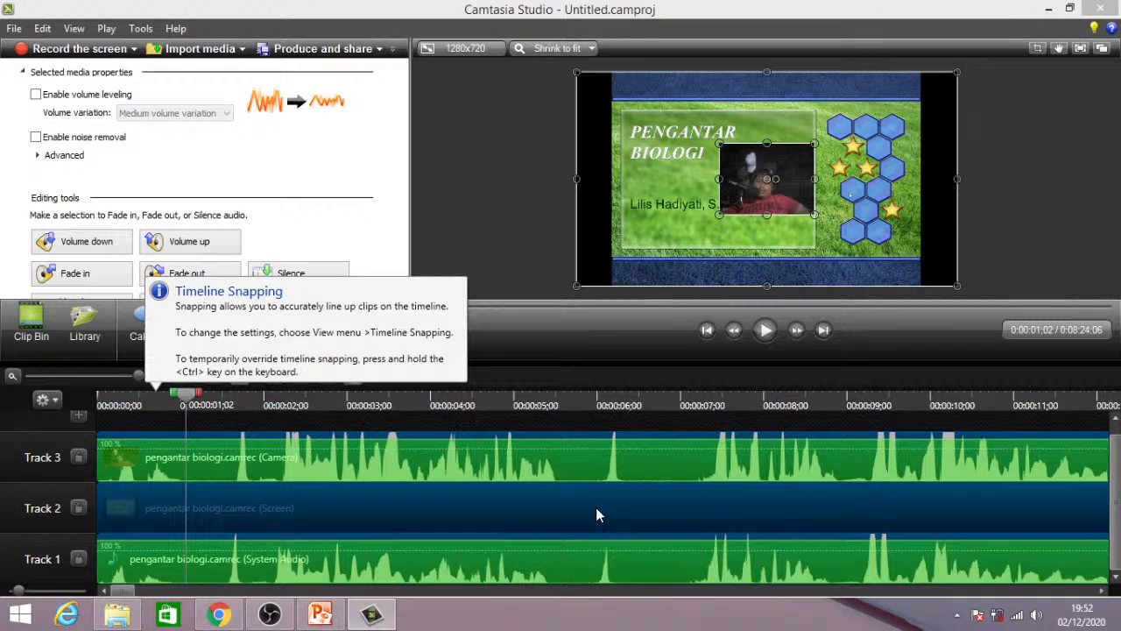
# - Position the playhead at 0:08:16;03 near the end of the recording and clear the clip selection
pyautogui.click(13, 378)
pyautogui.click(13, 377)
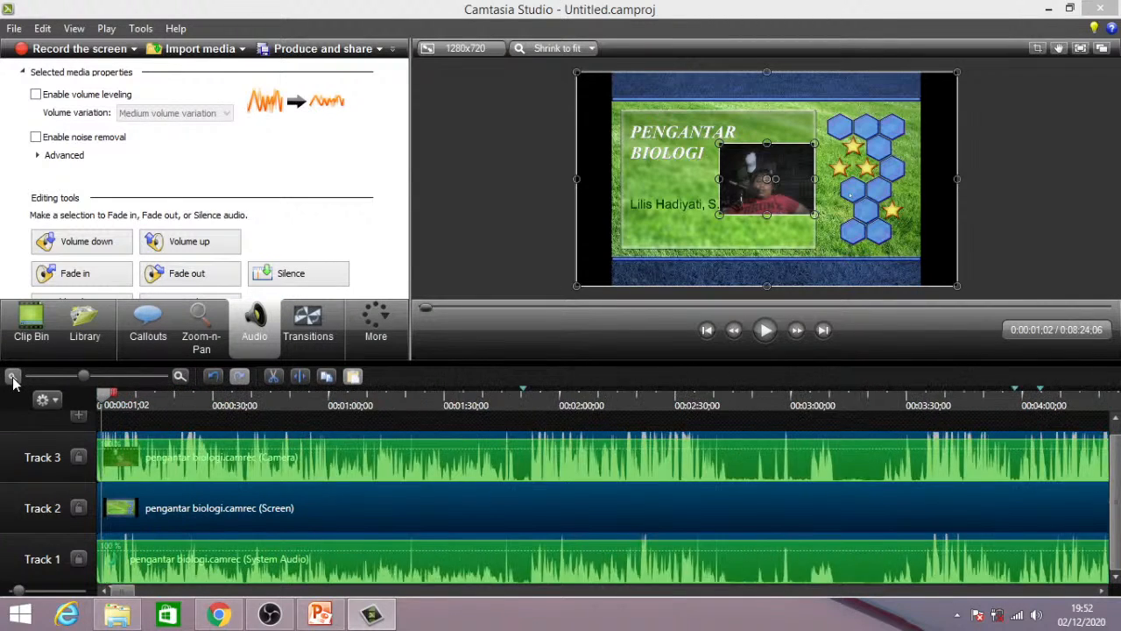
pyautogui.click(12, 377)
pyautogui.moveTo(104, 396); pyautogui.dragTo(752, 422)
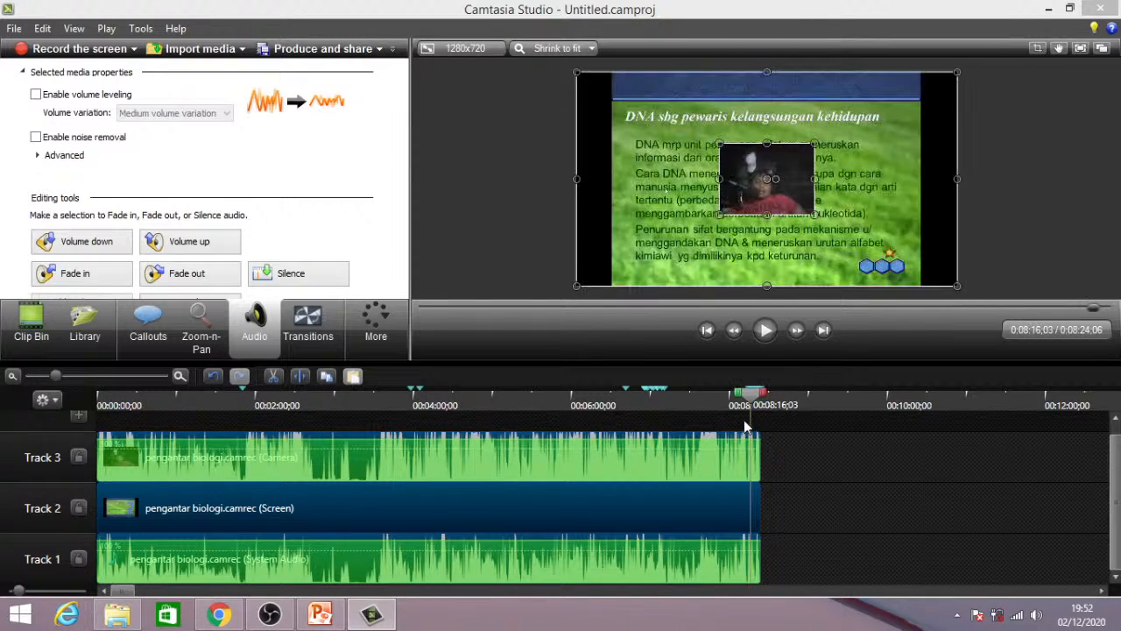
pyautogui.click(180, 376)
pyautogui.click(179, 376)
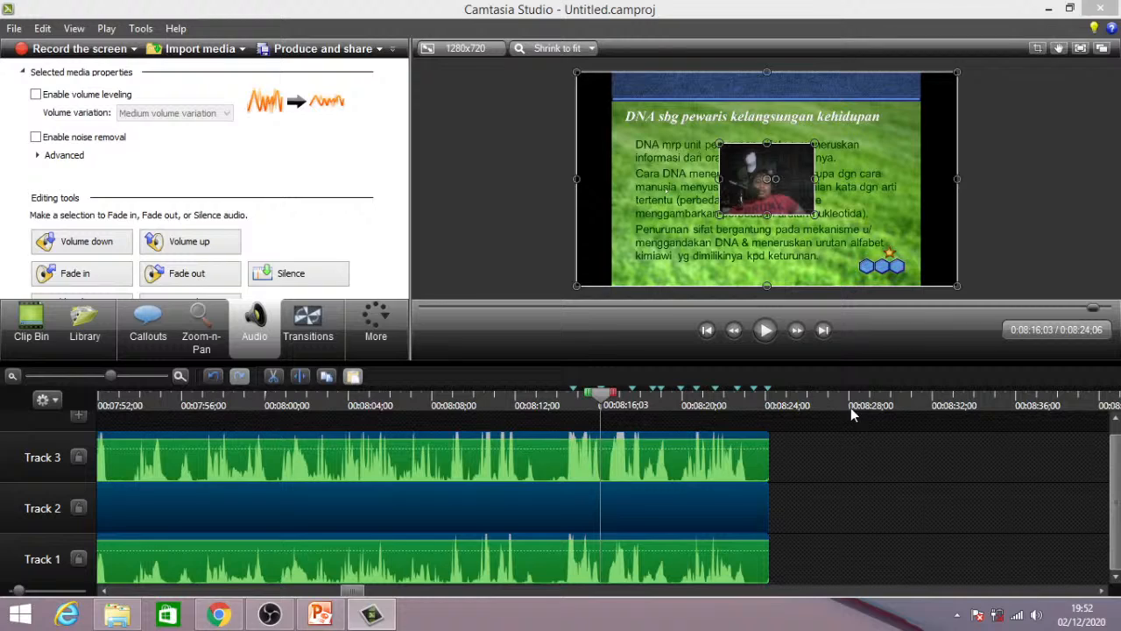
pyautogui.moveTo(606, 404)
pyautogui.mouseDown()
pyautogui.moveTo(732, 408)
pyautogui.moveTo(601, 405)
pyautogui.mouseUp()
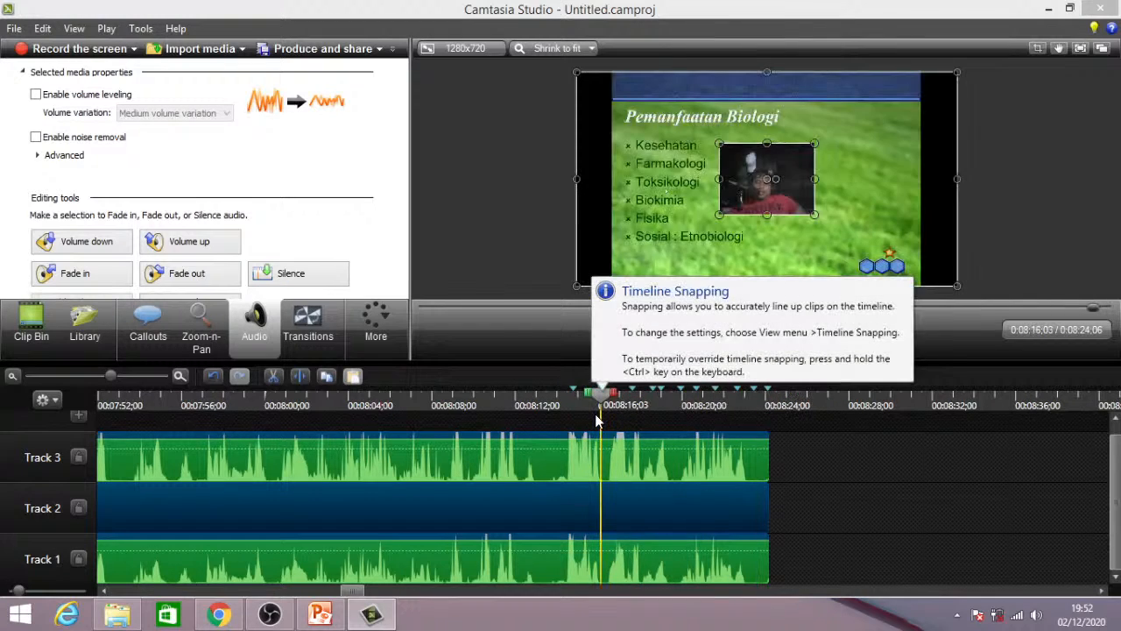
pyautogui.click(876, 466)
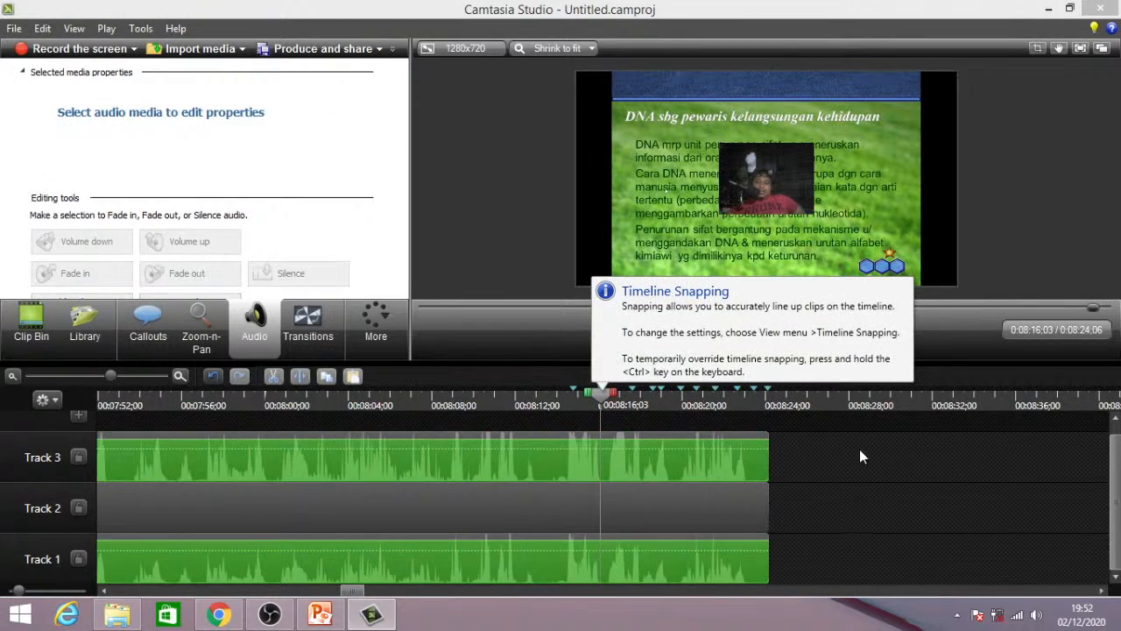
# - Shrink the Track 3 webcam picture to about two-thirds of its width and move it to the canvas's upper-left corner
pyautogui.click(404, 464)
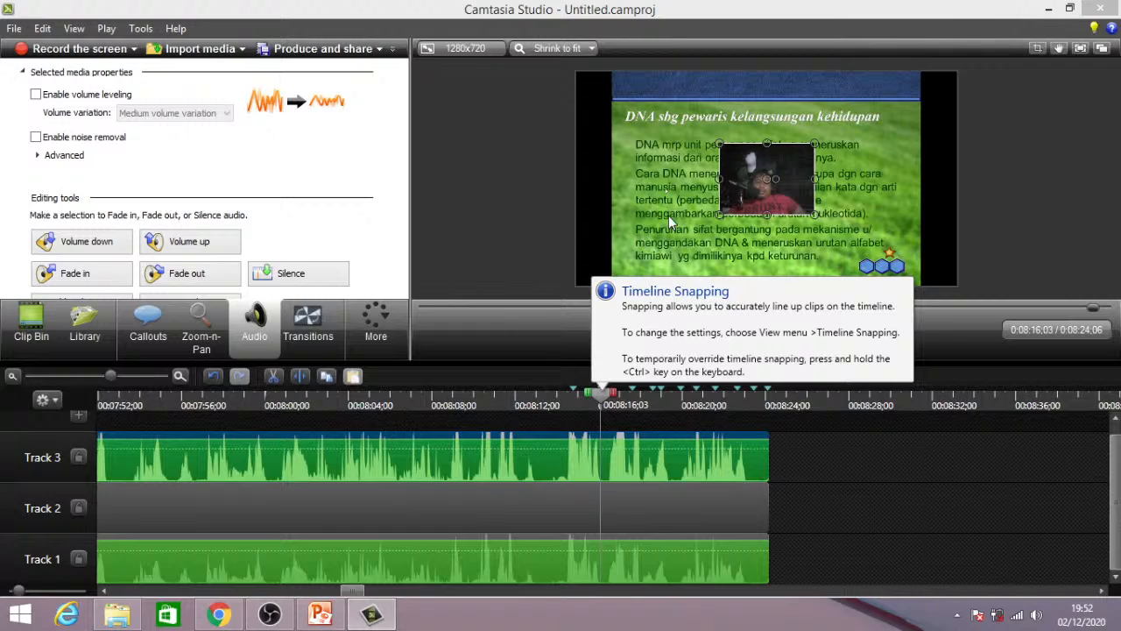
pyautogui.click(752, 162)
pyautogui.moveTo(787, 166); pyautogui.dragTo(655, 92)
pyautogui.moveTo(679, 149); pyautogui.dragTo(630, 90)
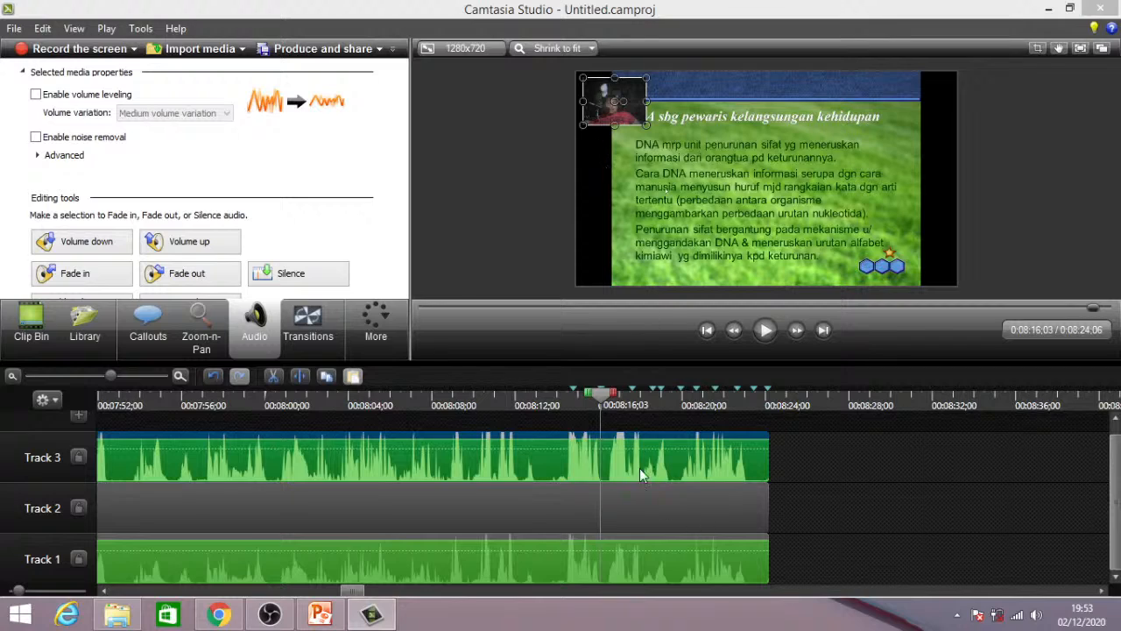
# - Position the playhead at 0:08:23;13 and fine-tune the webcam picture's placement in the canvas's upper-left corner
pyautogui.moveTo(604, 403); pyautogui.dragTo(756, 445)
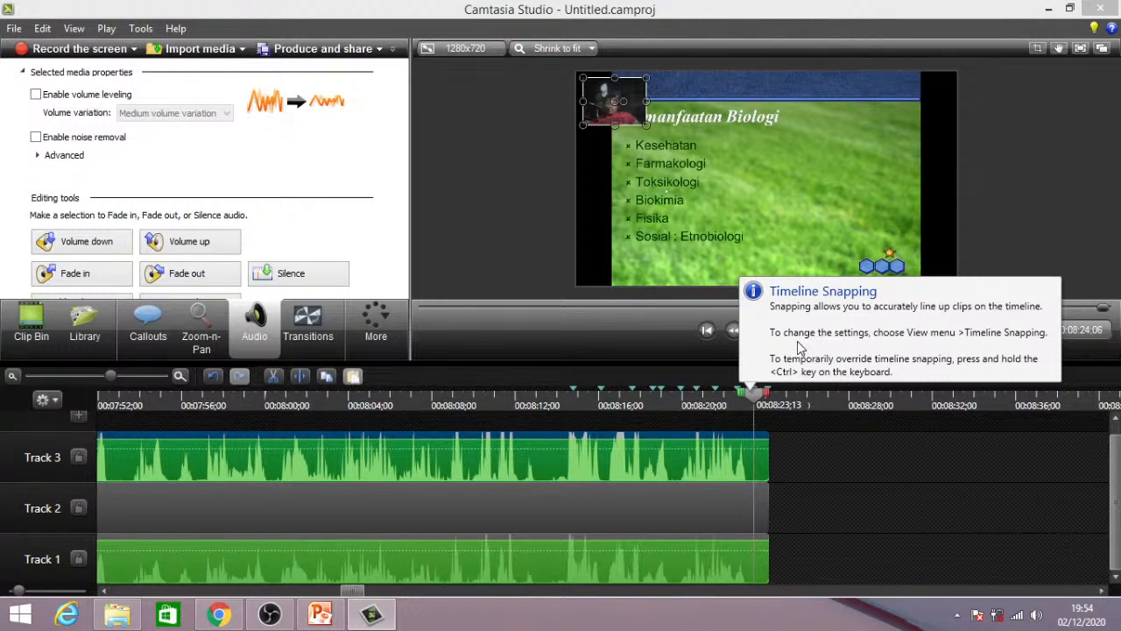
pyautogui.moveTo(618, 87)
pyautogui.mouseDown()
pyautogui.moveTo(918, 88)
pyautogui.moveTo(929, 234)
pyautogui.moveTo(912, 96)
pyautogui.moveTo(653, 88)
pyautogui.moveTo(609, 205)
pyautogui.moveTo(614, 262)
pyautogui.moveTo(876, 232)
pyautogui.moveTo(647, 70)
pyautogui.moveTo(601, 96)
pyautogui.moveTo(618, 90)
pyautogui.mouseUp()
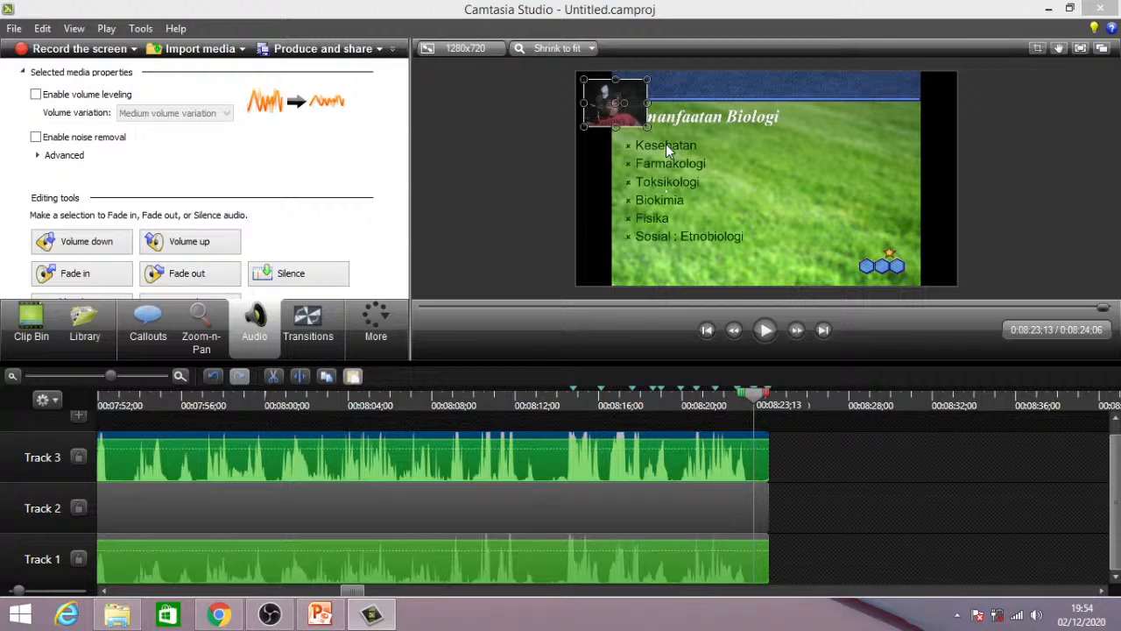
pyautogui.moveTo(648, 127); pyautogui.dragTo(633, 94)
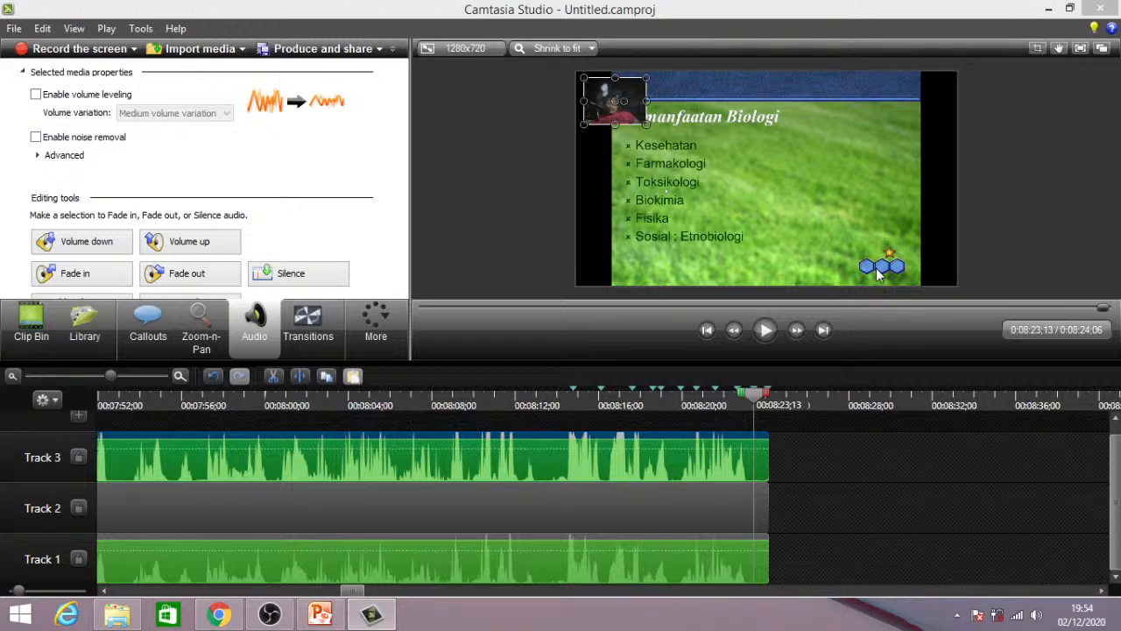
# - Split the clips on all three tracks at 0:08:23;13 and delete the short segments after that point
pyautogui.moveTo(759, 400)
pyautogui.mouseDown()
pyautogui.moveTo(689, 399)
pyautogui.moveTo(751, 396)
pyautogui.mouseUp()
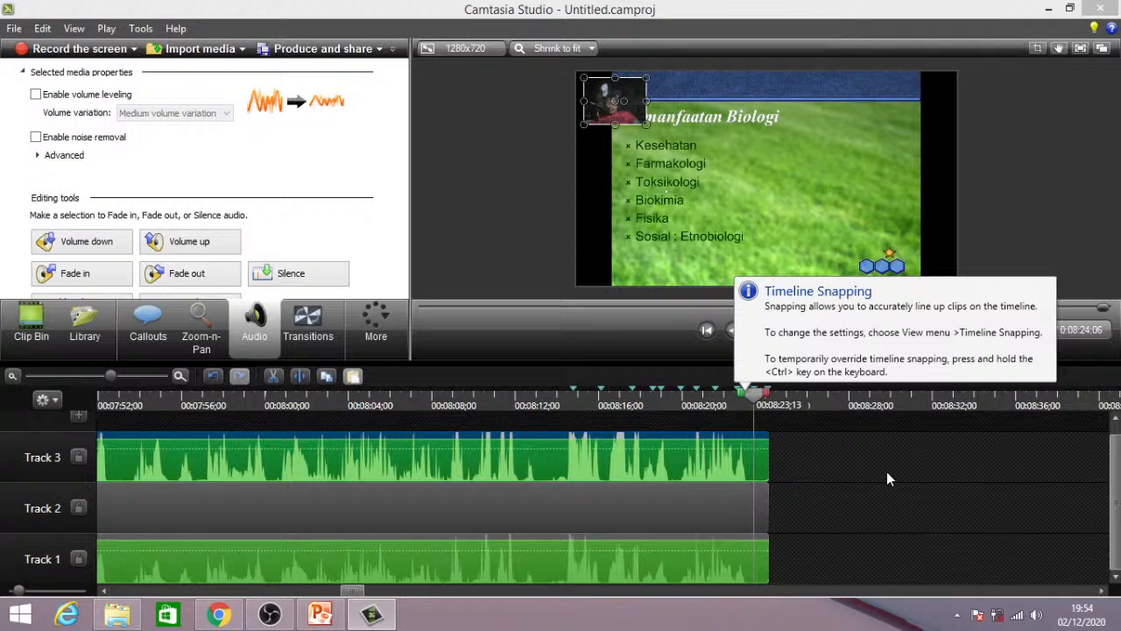
pyautogui.moveTo(882, 454); pyautogui.dragTo(672, 549)
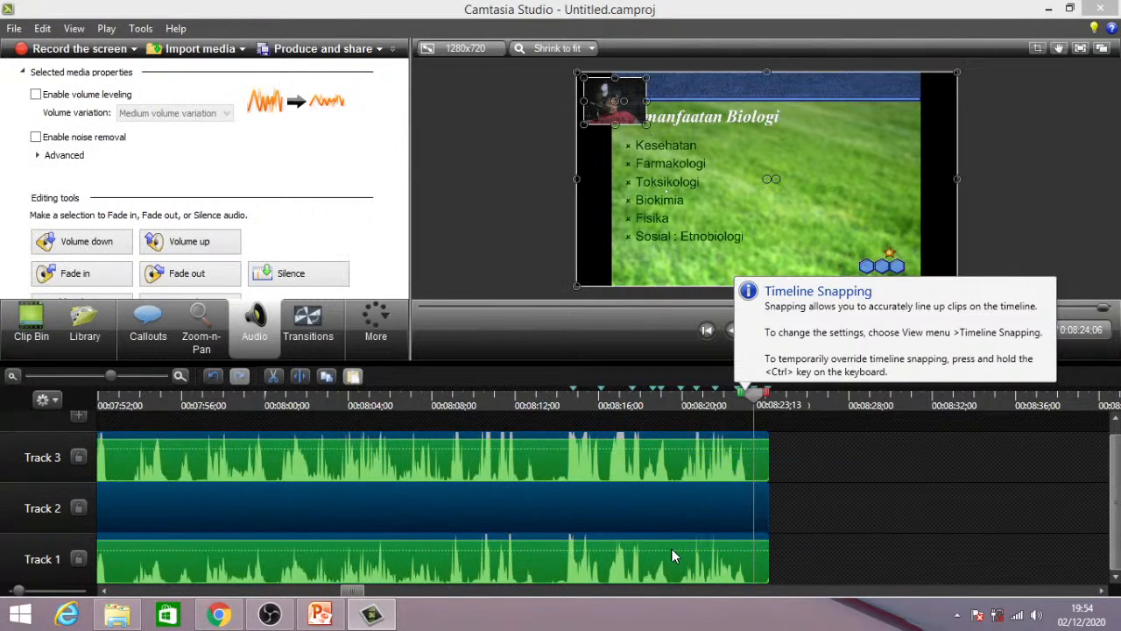
pyautogui.click(301, 376)
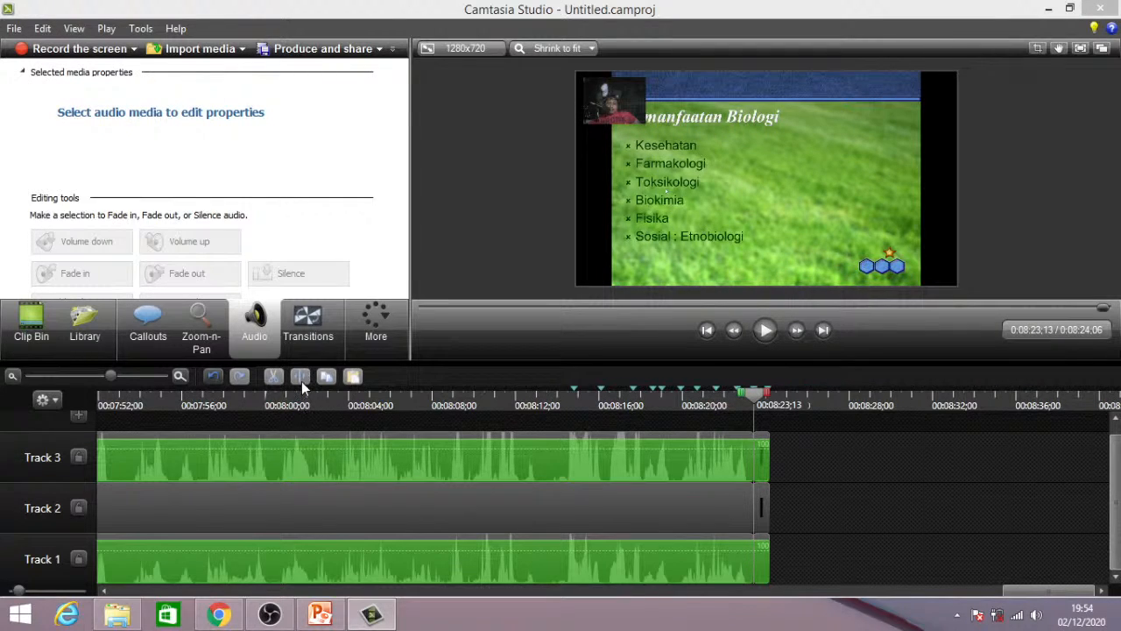
pyautogui.moveTo(850, 444); pyautogui.dragTo(771, 544)
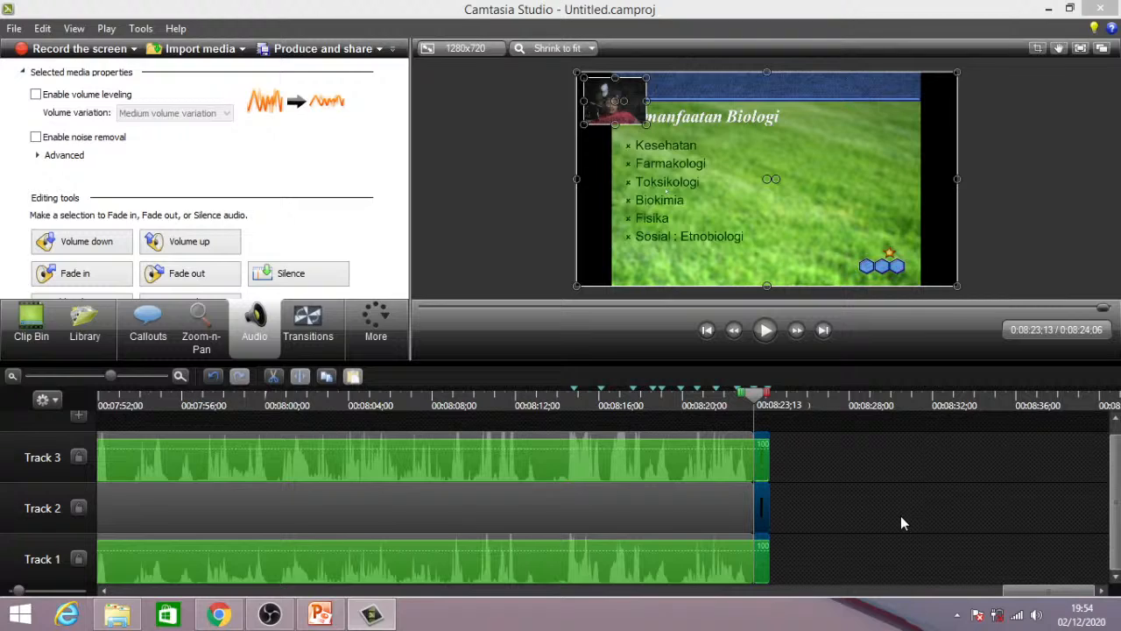
pyautogui.press('Delete')
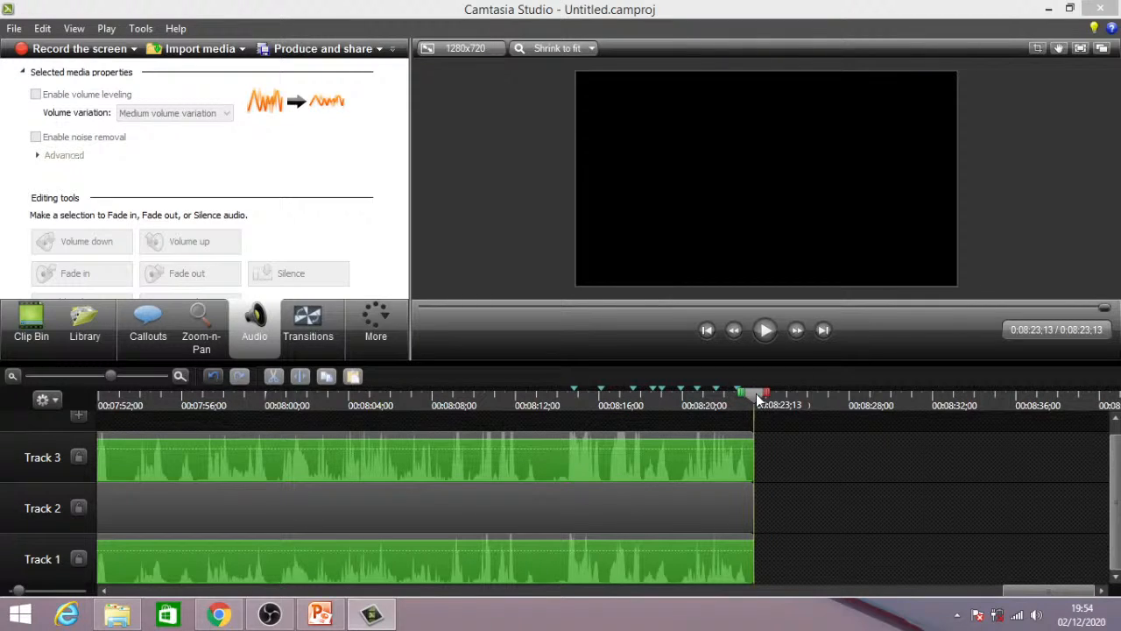
# - Position the playhead at 0:08:21;18 and split only the Track 3 camera clip there
pyautogui.moveTo(757, 398); pyautogui.dragTo(724, 408)
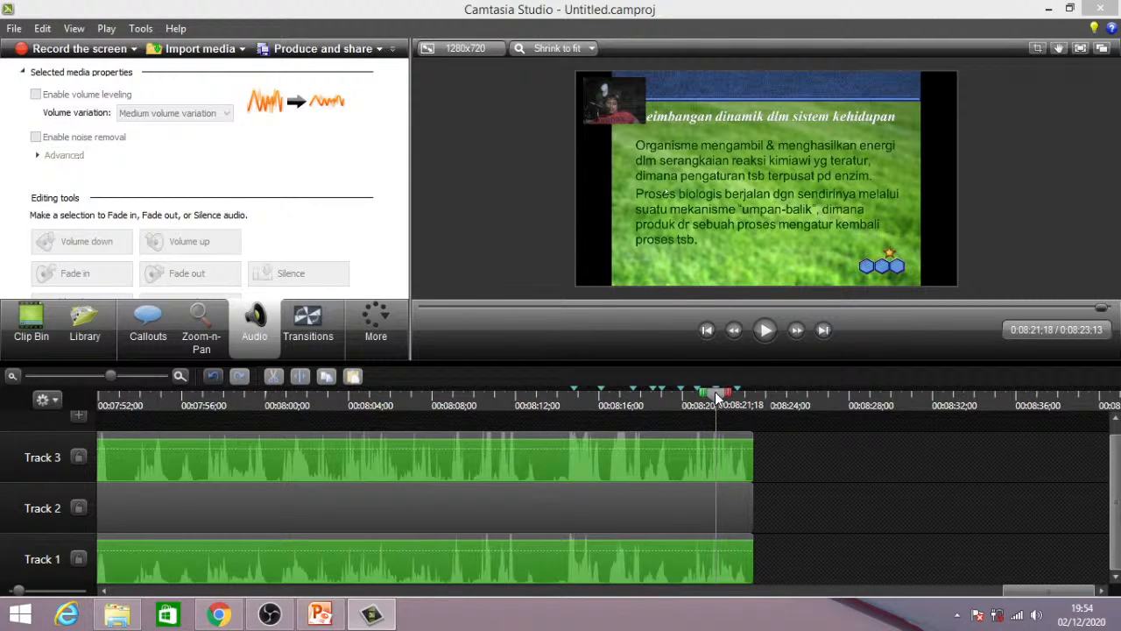
pyautogui.moveTo(725, 403)
pyautogui.mouseDown()
pyautogui.moveTo(741, 405)
pyautogui.moveTo(723, 408)
pyautogui.mouseUp()
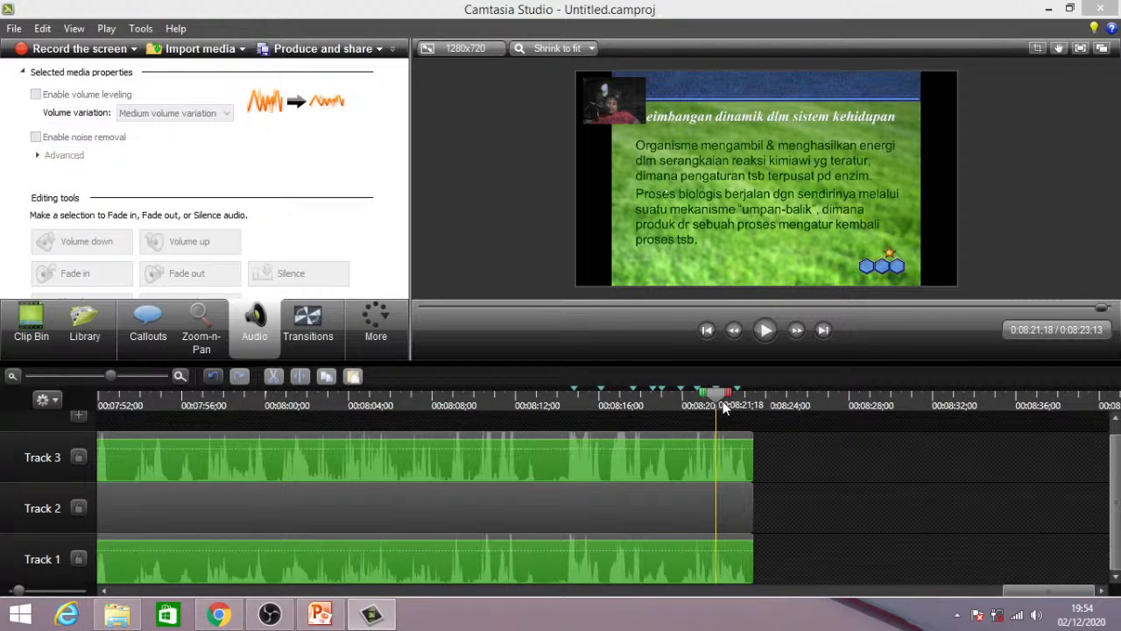
pyautogui.click(556, 464)
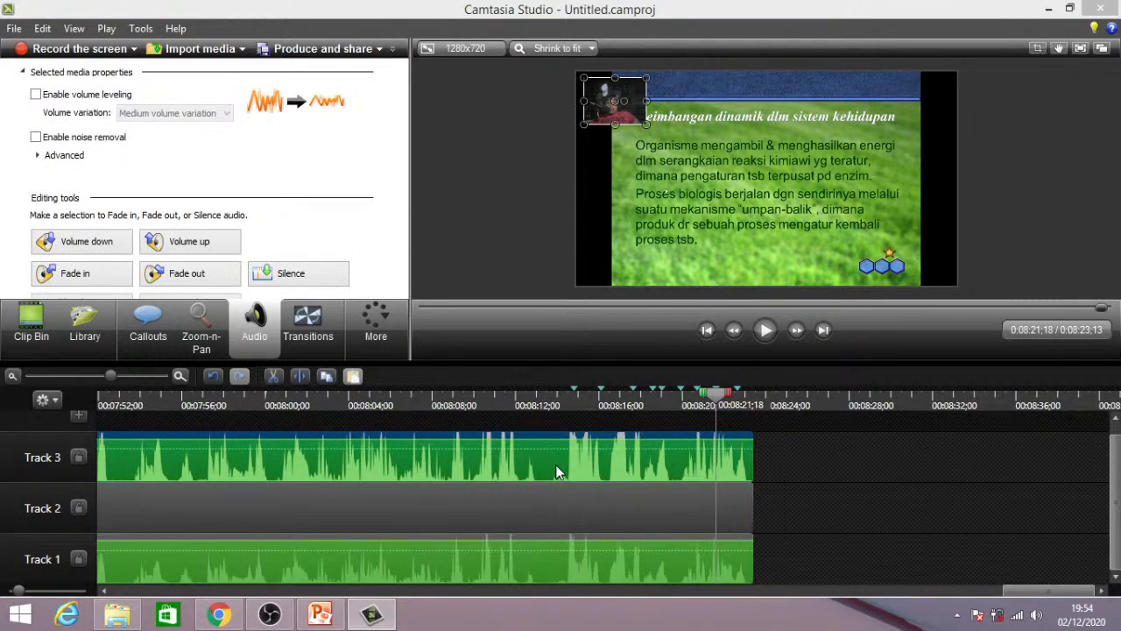
pyautogui.click(299, 376)
# - Split the Track 2 screen clip at 0:08:21;18 and delete the end segments of the screen and camera clips
pyautogui.click(554, 517)
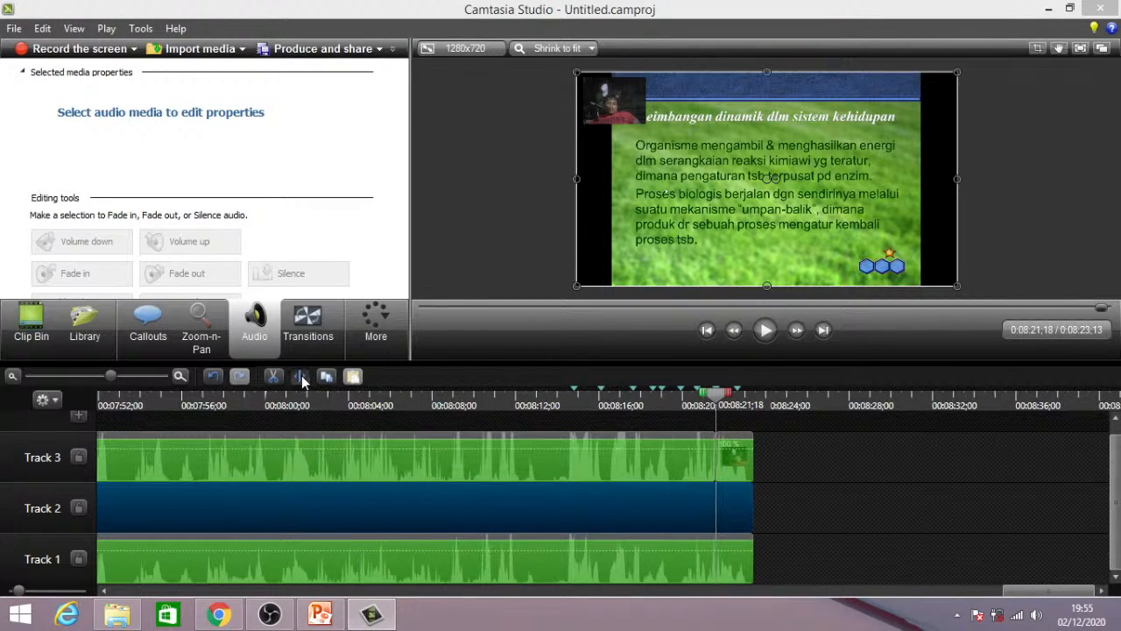
pyautogui.click(273, 375)
pyautogui.click(743, 508)
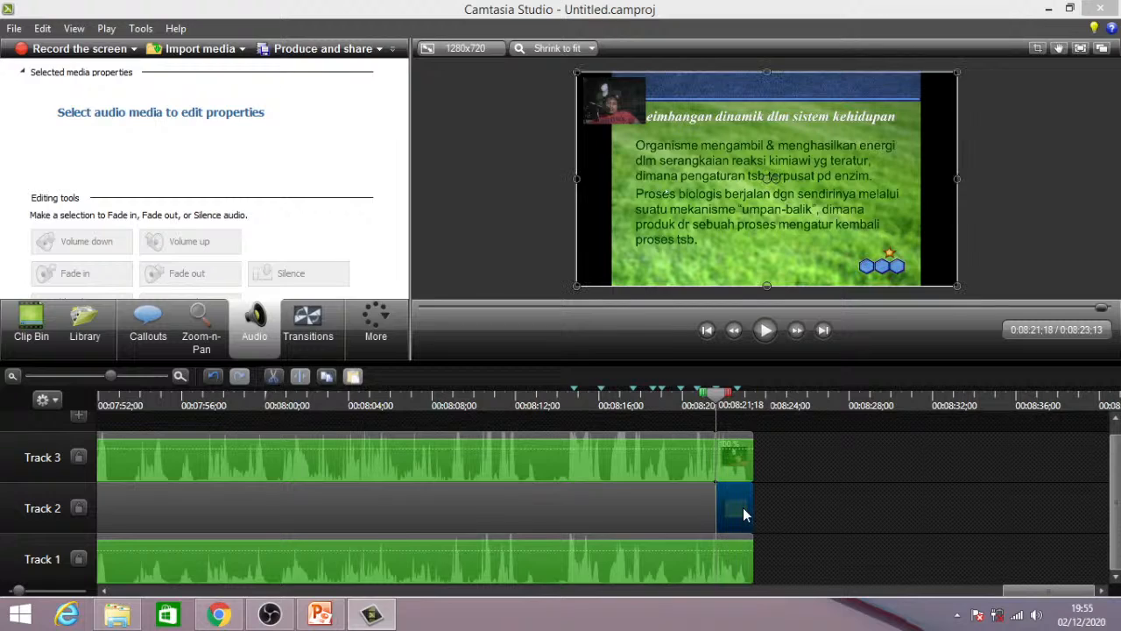
pyautogui.press('Delete')
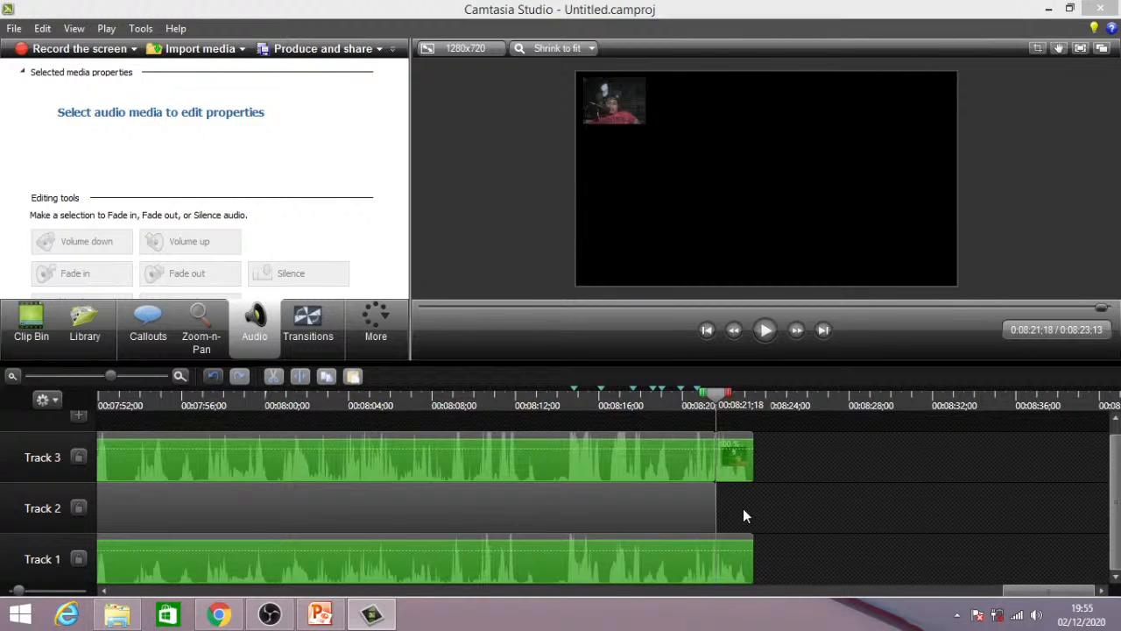
pyautogui.click(742, 470)
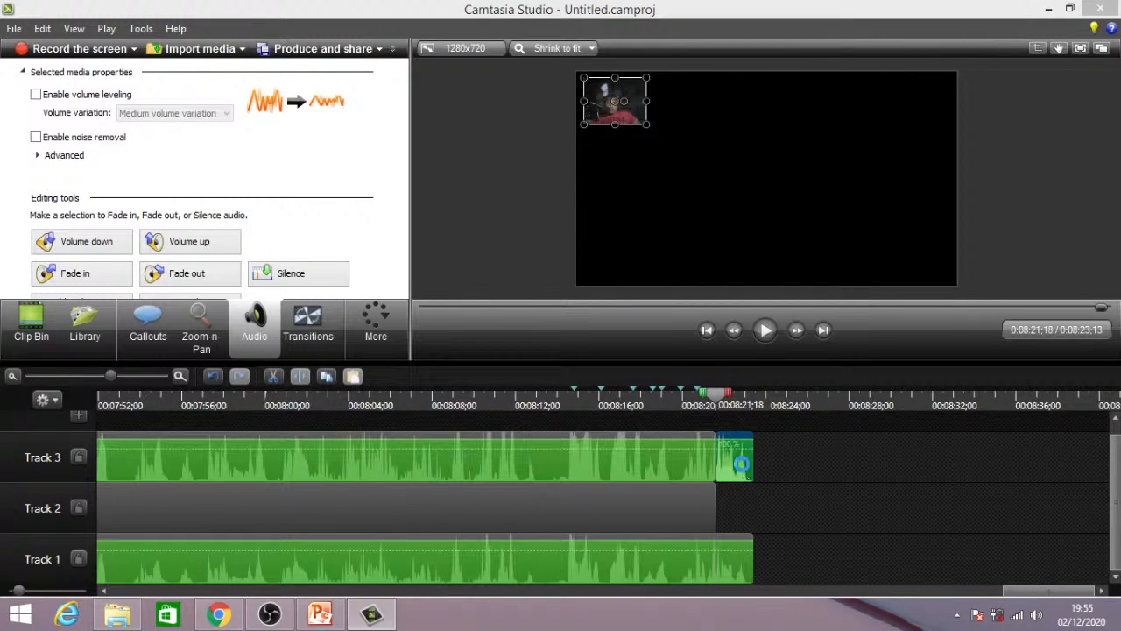
pyautogui.press('Delete')
# - Split the Track 1 system audio clip at 0:08:21;18 and delete its end segment
pyautogui.click(738, 553)
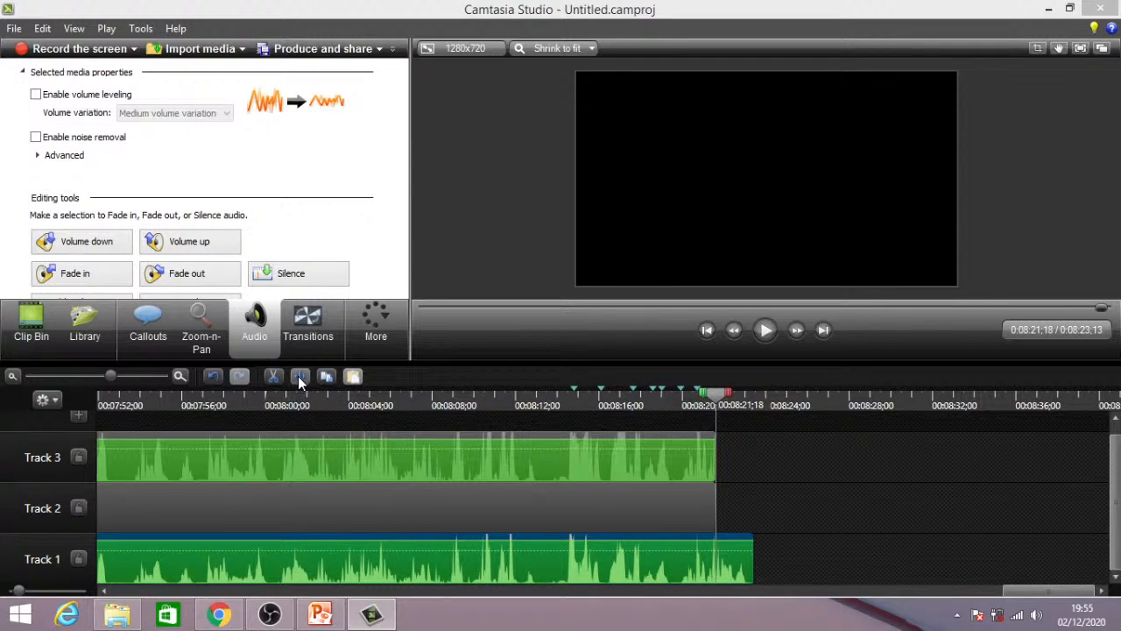
pyautogui.click(298, 376)
pyautogui.click(735, 563)
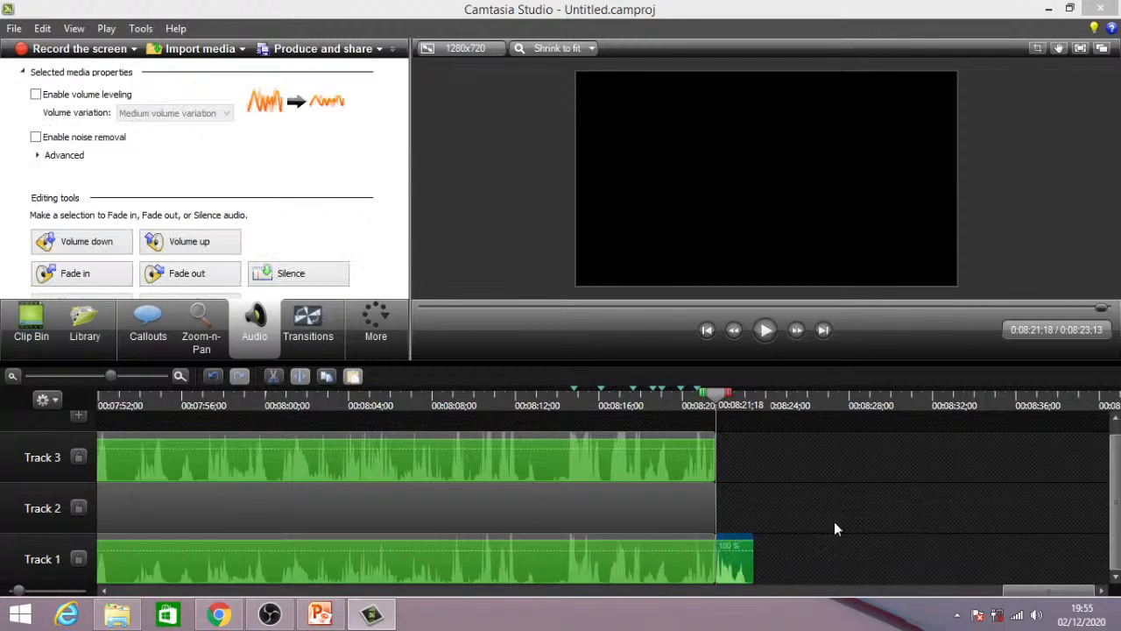
pyautogui.press('Delete')
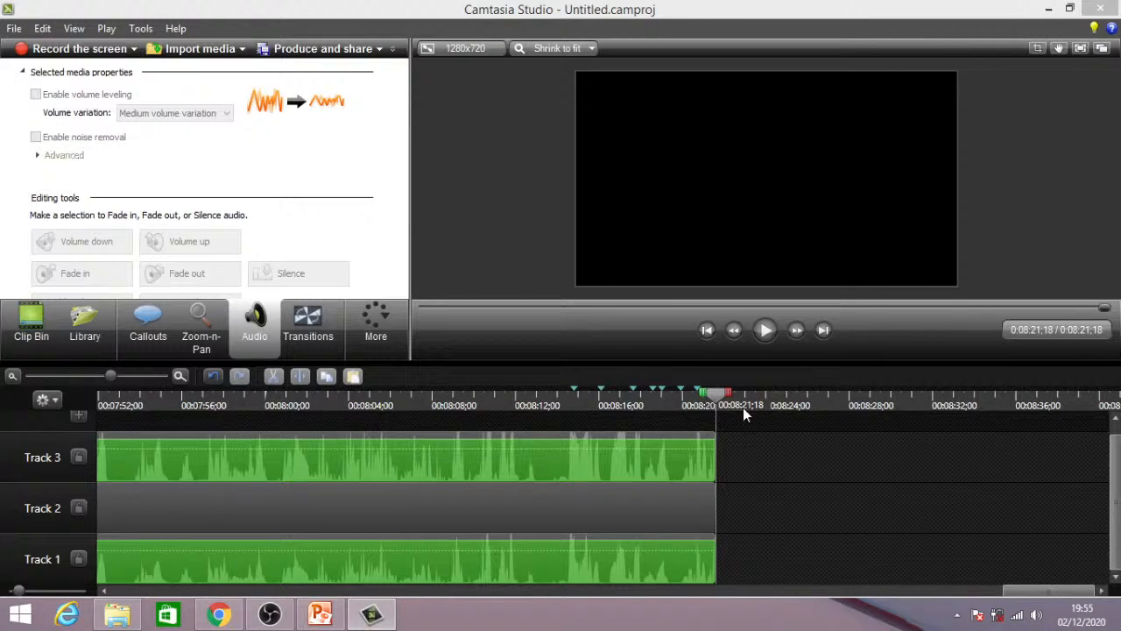
# - Position the playhead at 0:08:11;11 and add the Glacier Express - 45569 video from the Downloads FOTAGE folder to the Clip Bin
pyautogui.moveTo(724, 401); pyautogui.dragTo(491, 423)
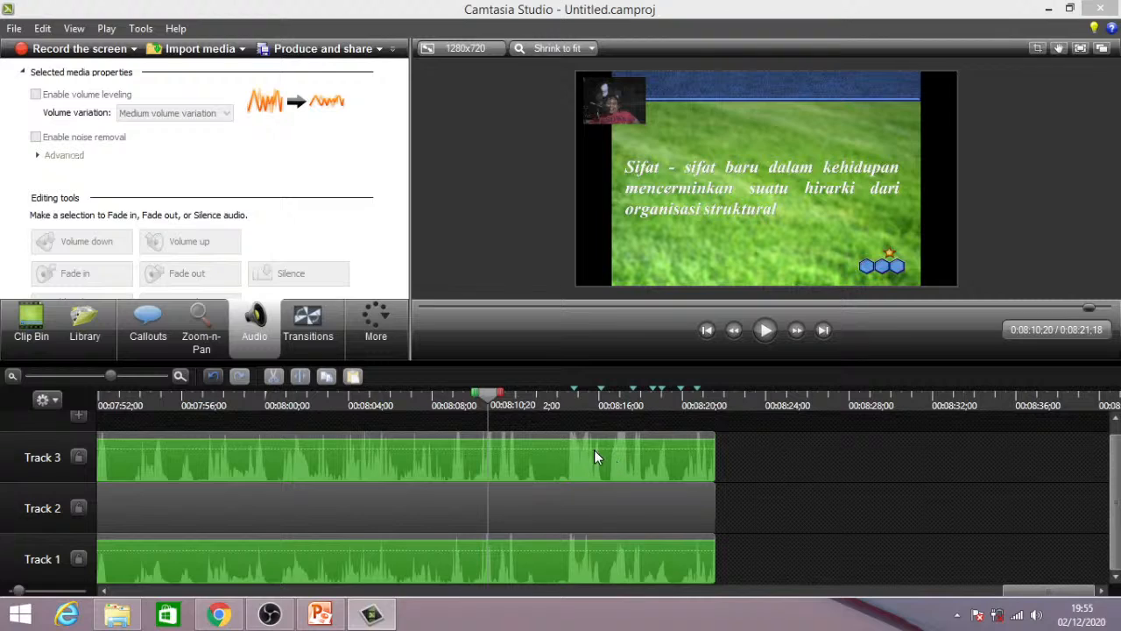
pyautogui.moveTo(497, 394)
pyautogui.mouseDown()
pyautogui.moveTo(517, 408)
pyautogui.moveTo(502, 407)
pyautogui.mouseUp()
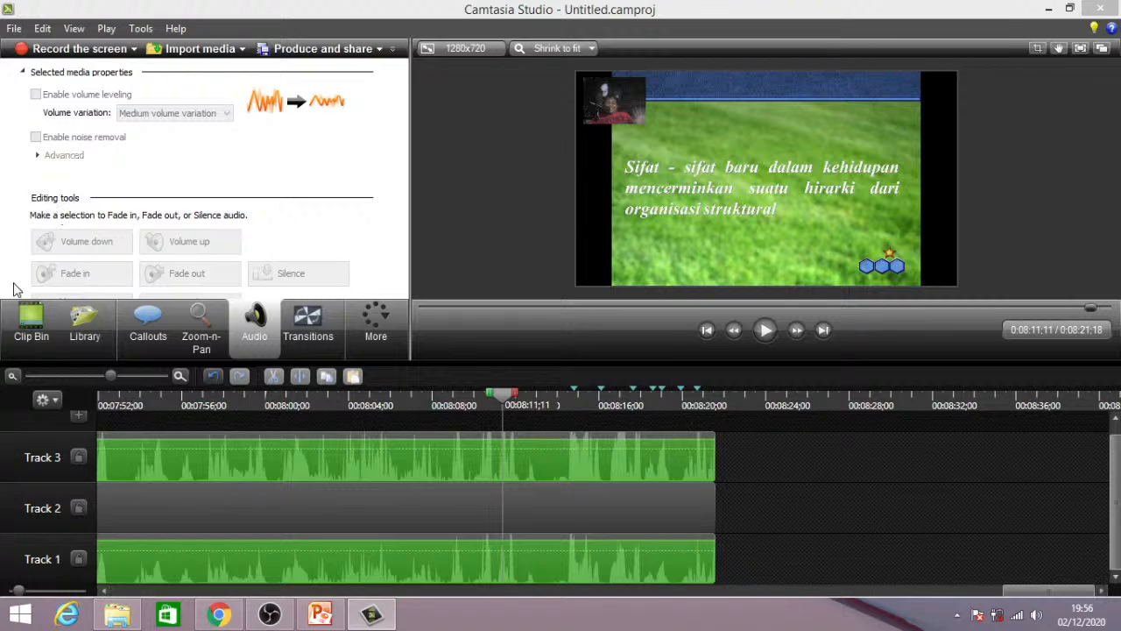
pyautogui.click(26, 328)
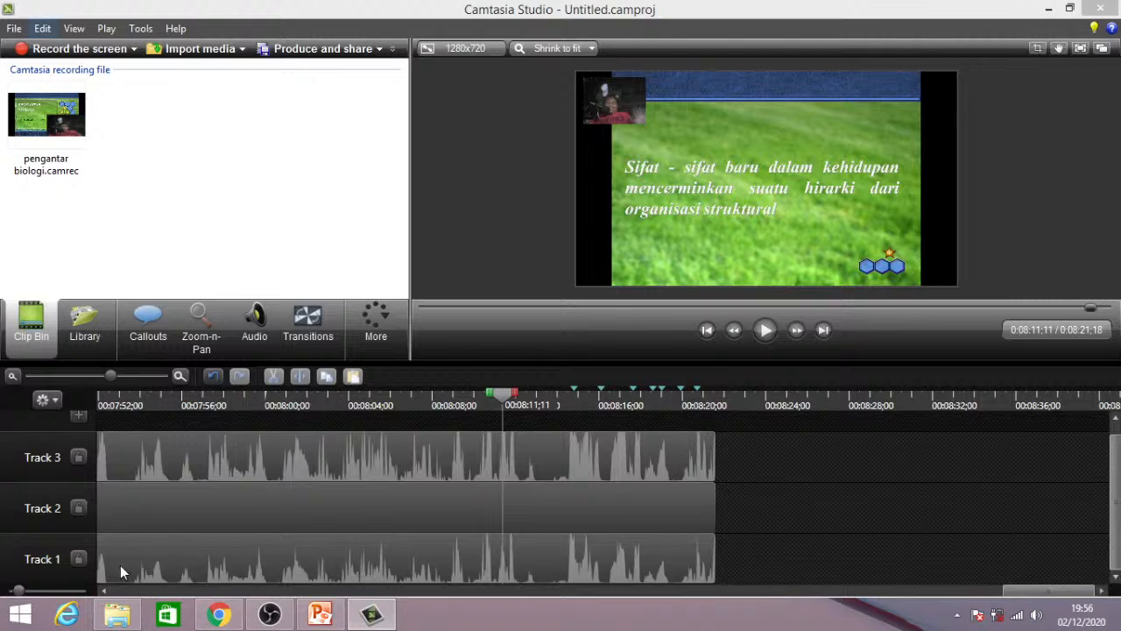
pyautogui.click(116, 613)
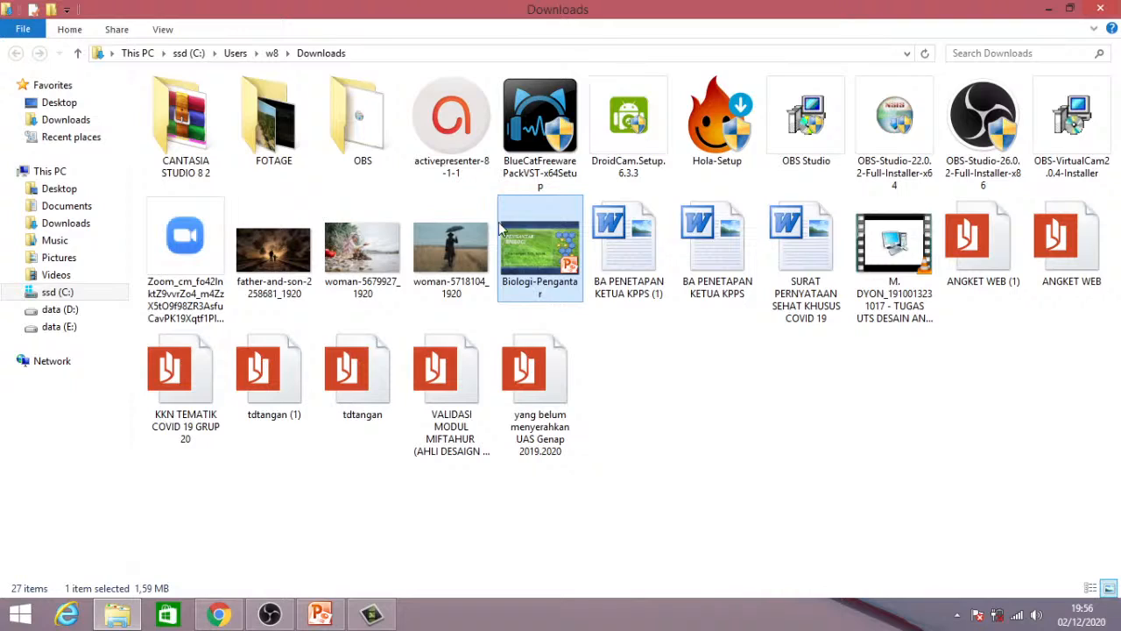
pyautogui.doubleClick(272, 125)
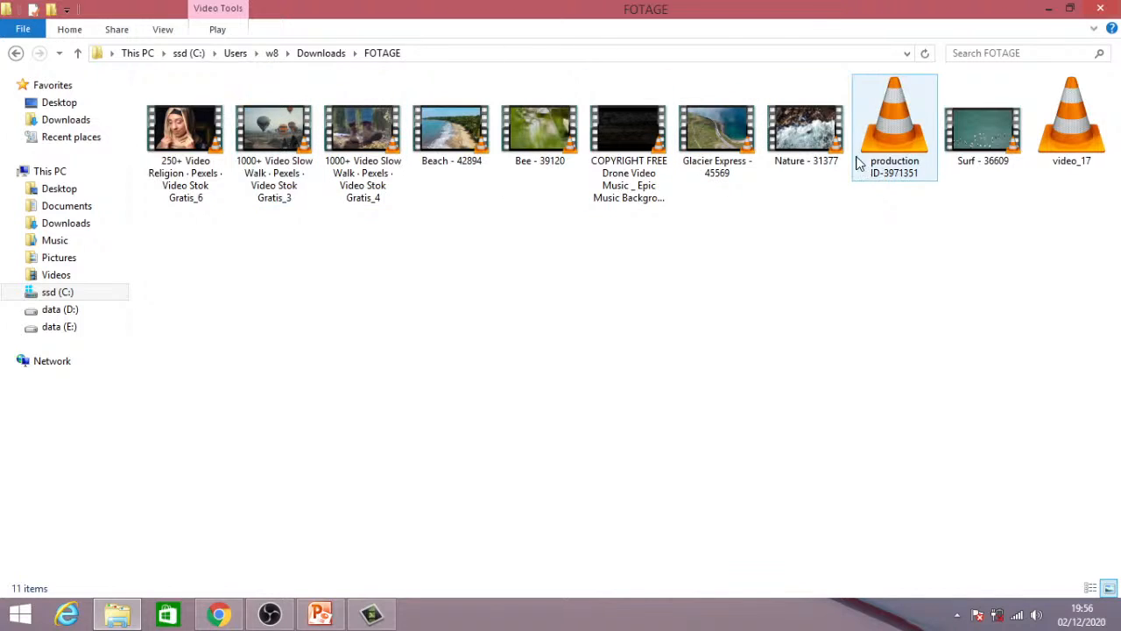
pyautogui.click(721, 140)
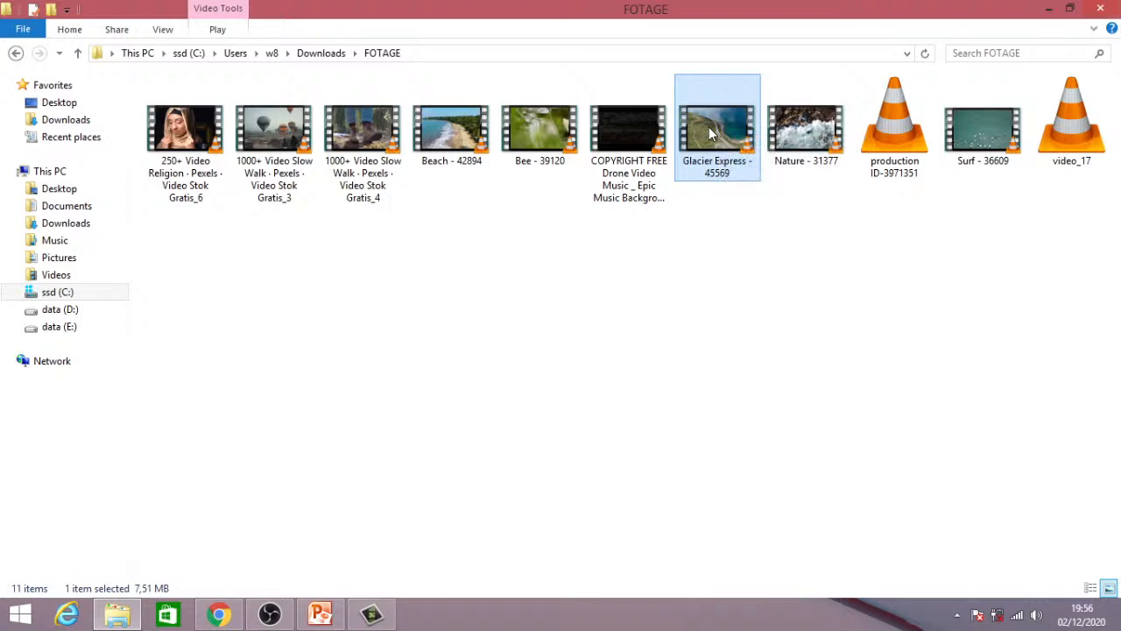
pyautogui.moveTo(710, 129); pyautogui.dragTo(95, 243)
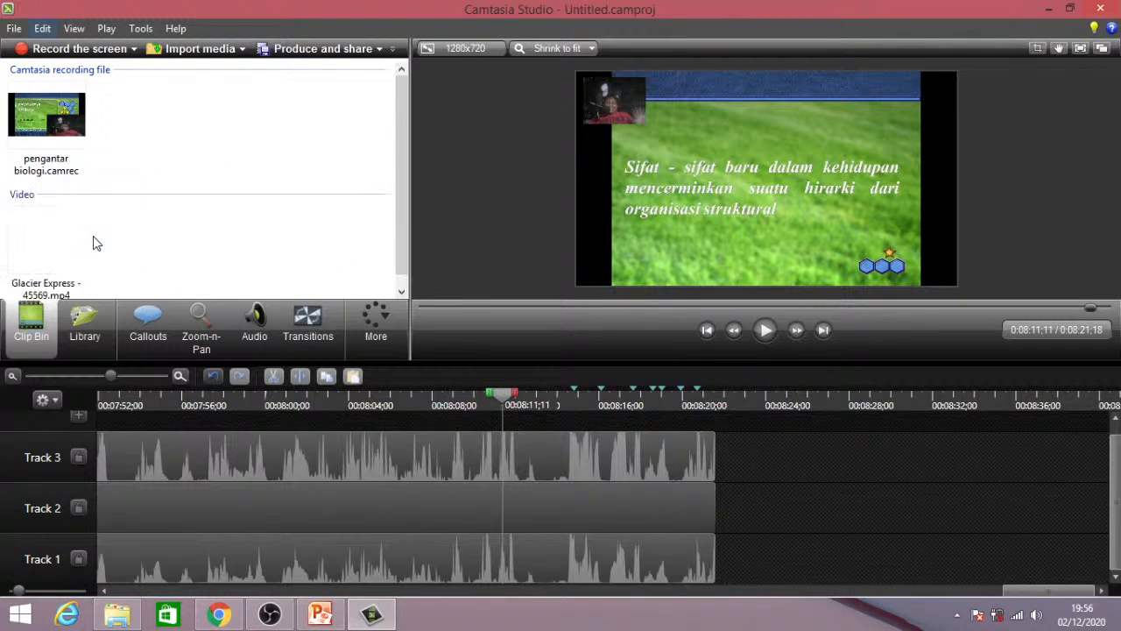
pyautogui.click(84, 331)
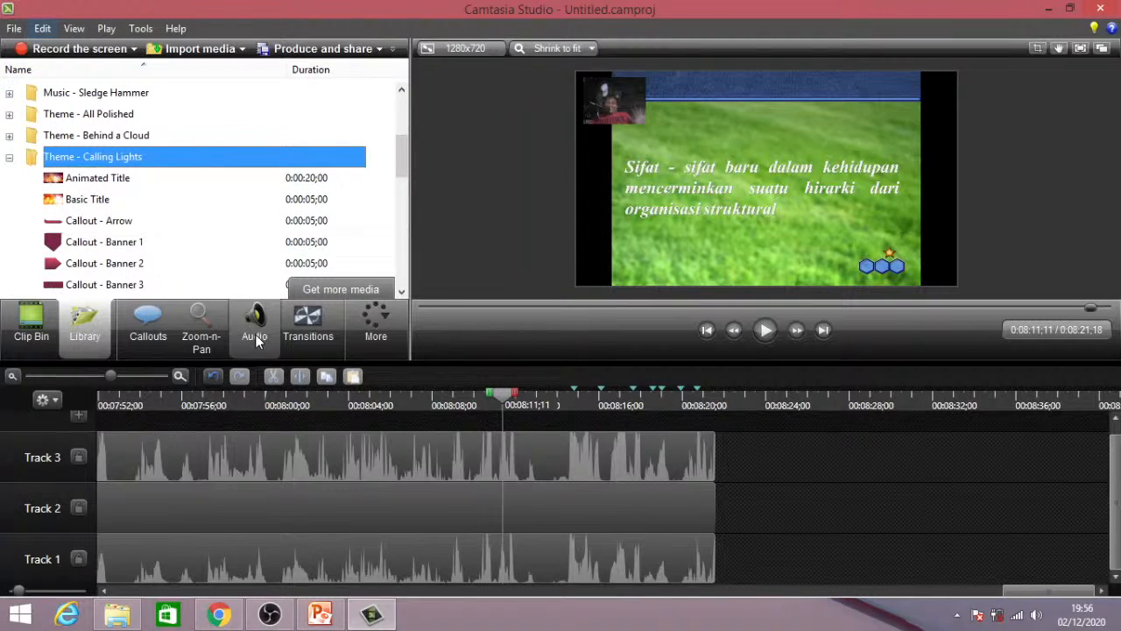
pyautogui.click(311, 321)
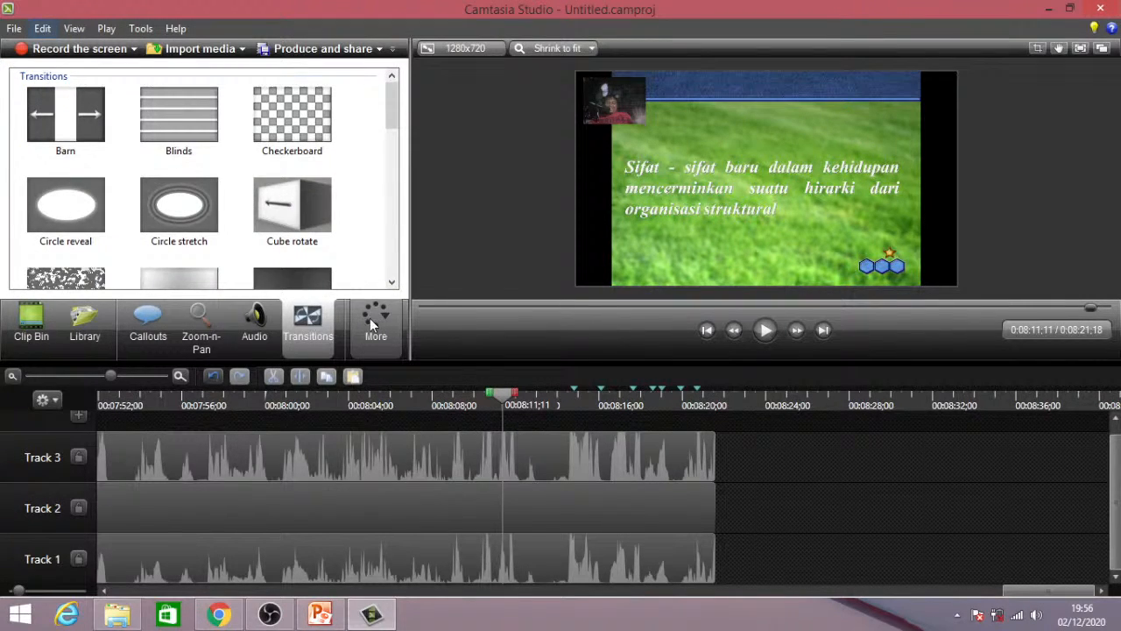
pyautogui.click(250, 324)
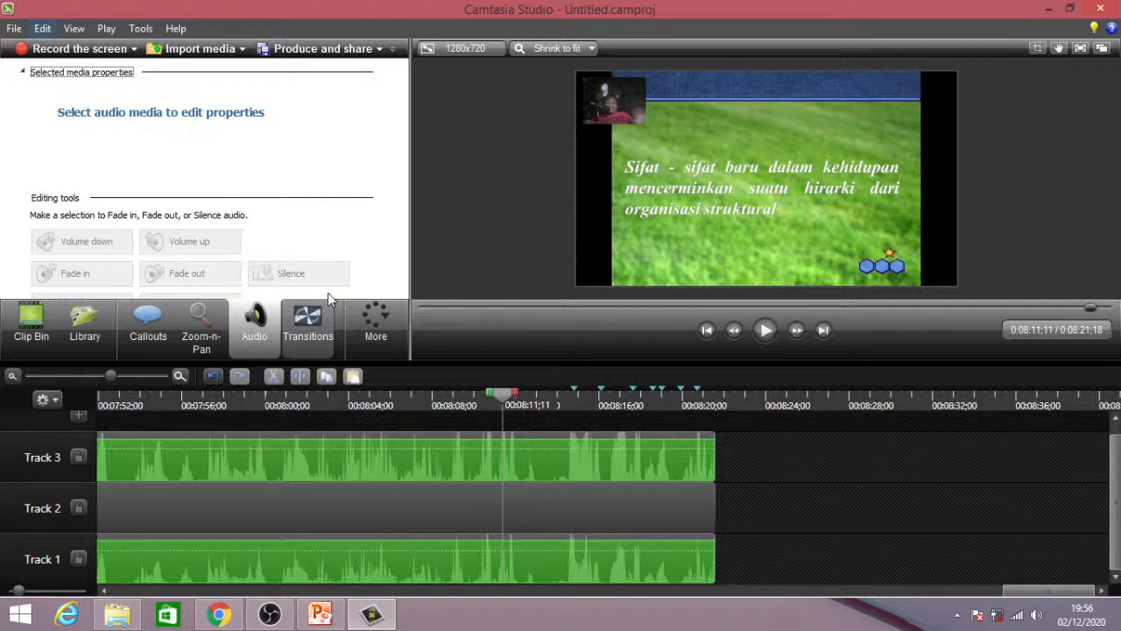
# - Add the Bee - 39120 video from the Downloads FOTAGE folder to the Clip Bin
pyautogui.click(31, 326)
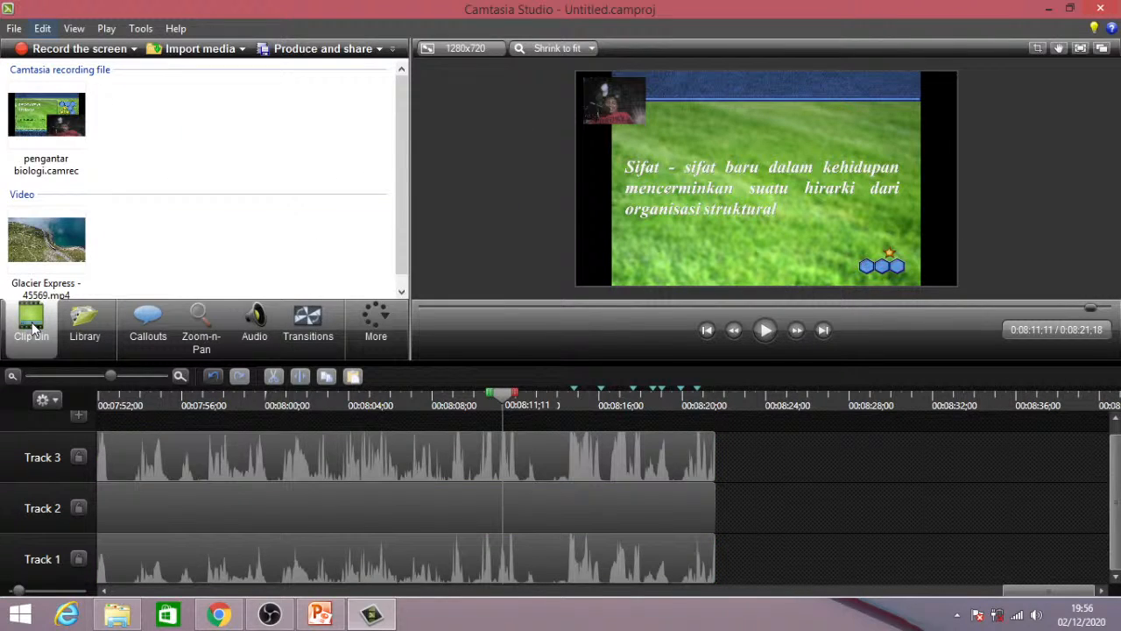
pyautogui.click(118, 613)
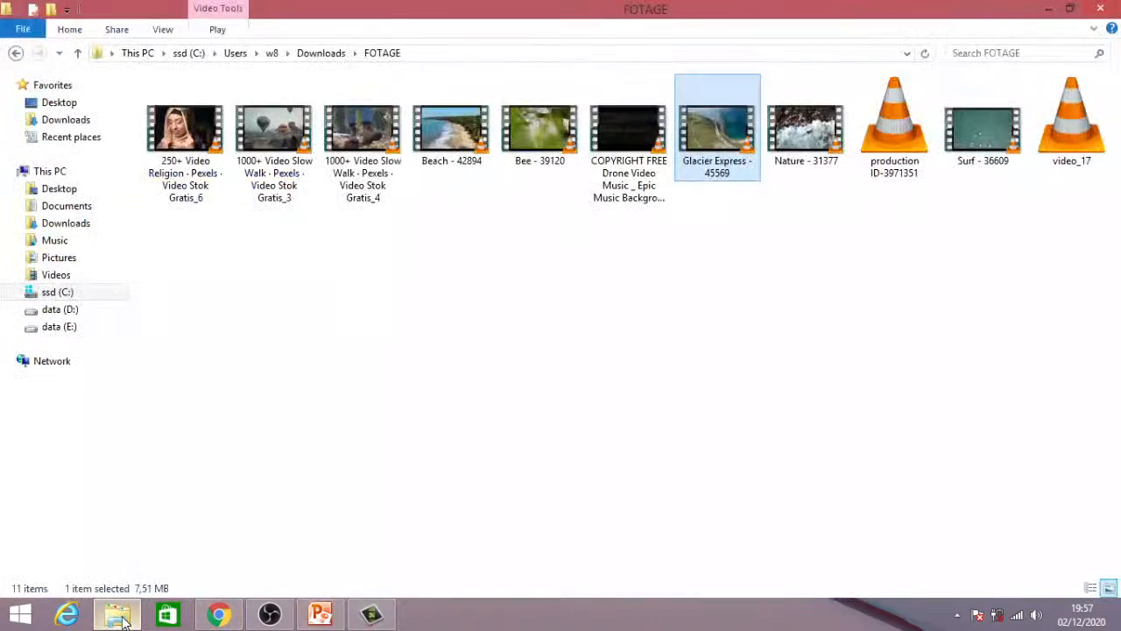
pyautogui.click(535, 134)
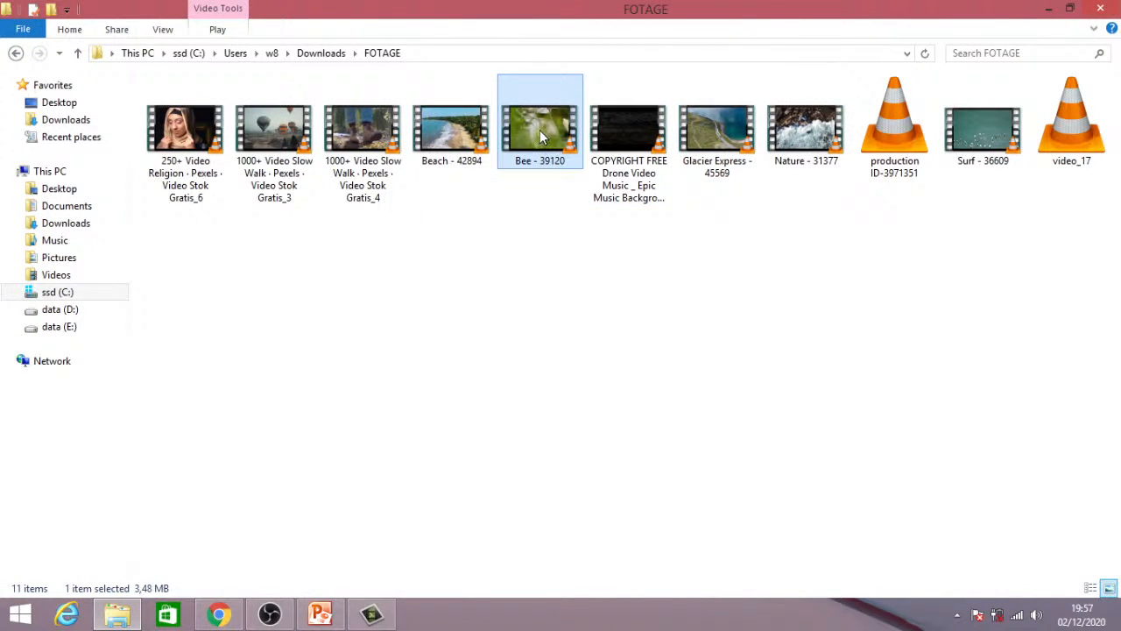
pyautogui.moveTo(539, 130); pyautogui.dragTo(169, 246)
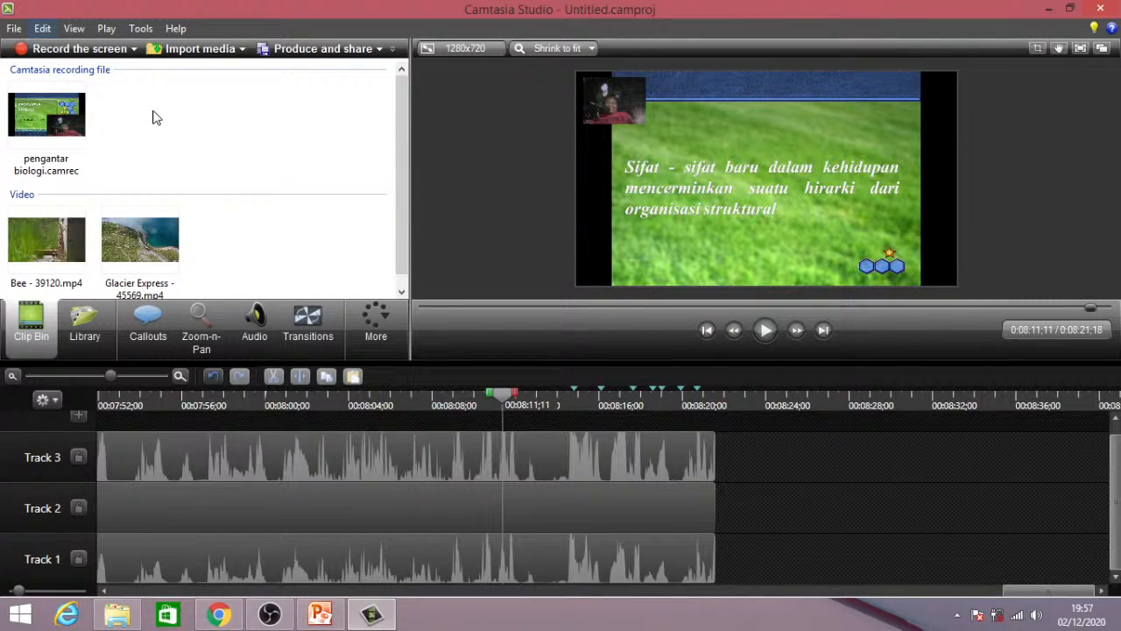
# - Import the video 1000+ Video Slow Walk - Pexels - Video Stok Gratis_3 from the Downloads FOTAGE folder through the media import dialog
pyautogui.click(14, 29)
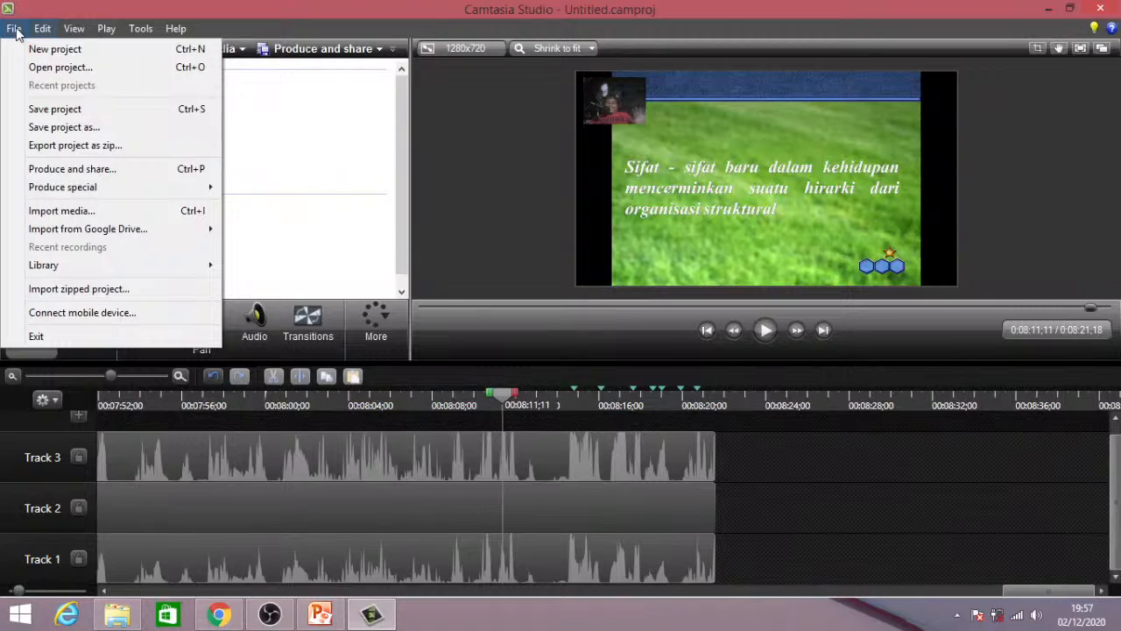
pyautogui.click(159, 212)
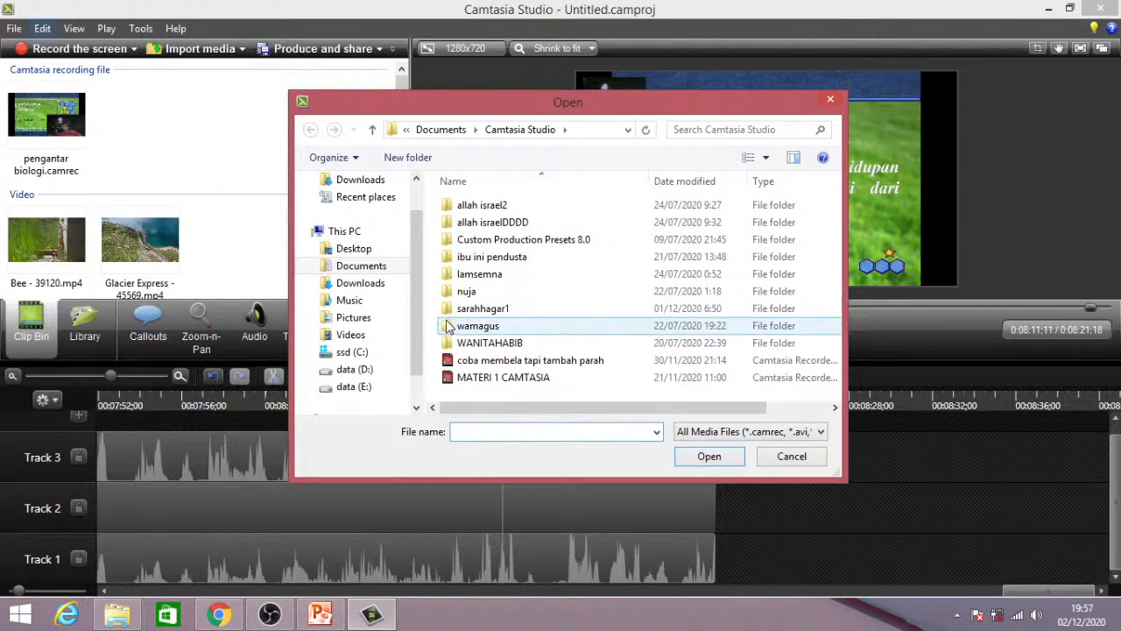
pyautogui.click(395, 289)
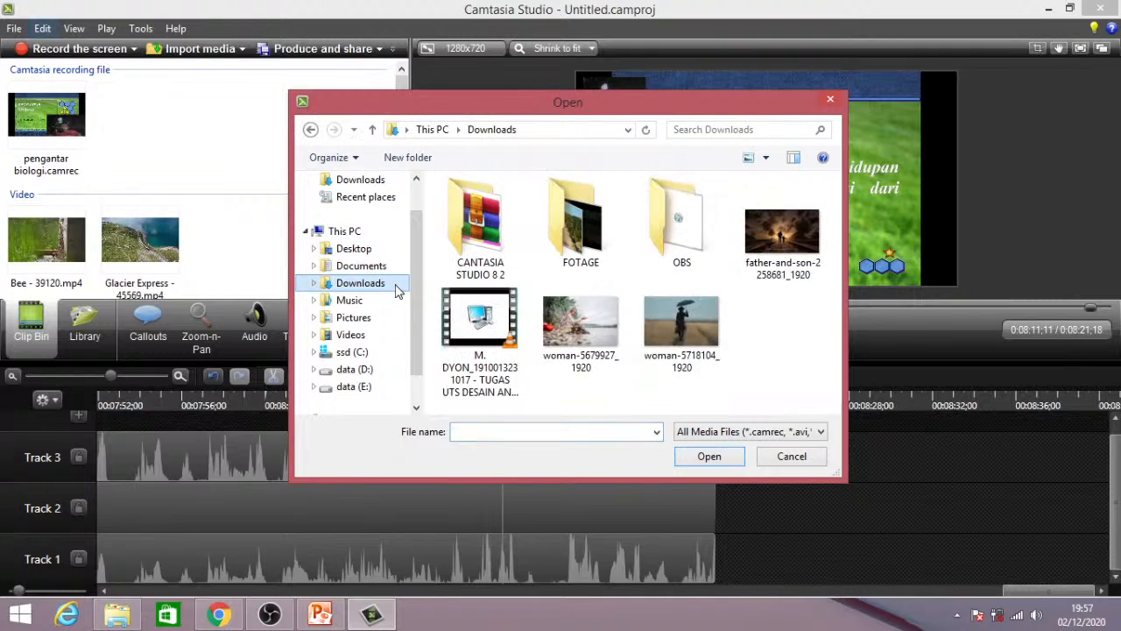
pyautogui.doubleClick(579, 224)
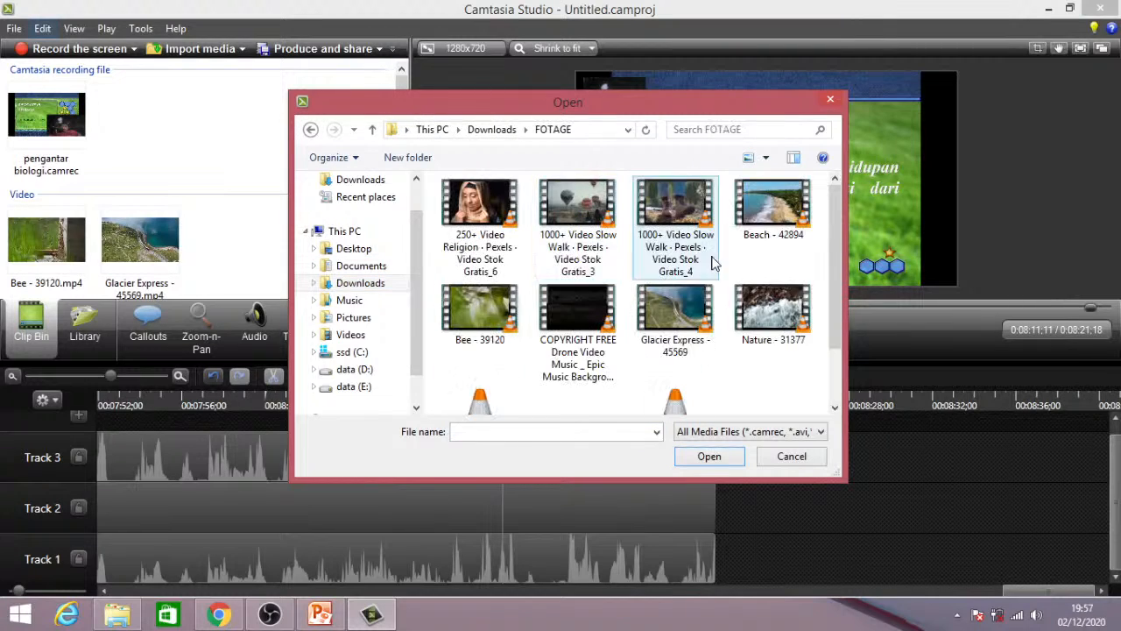
pyautogui.click(575, 213)
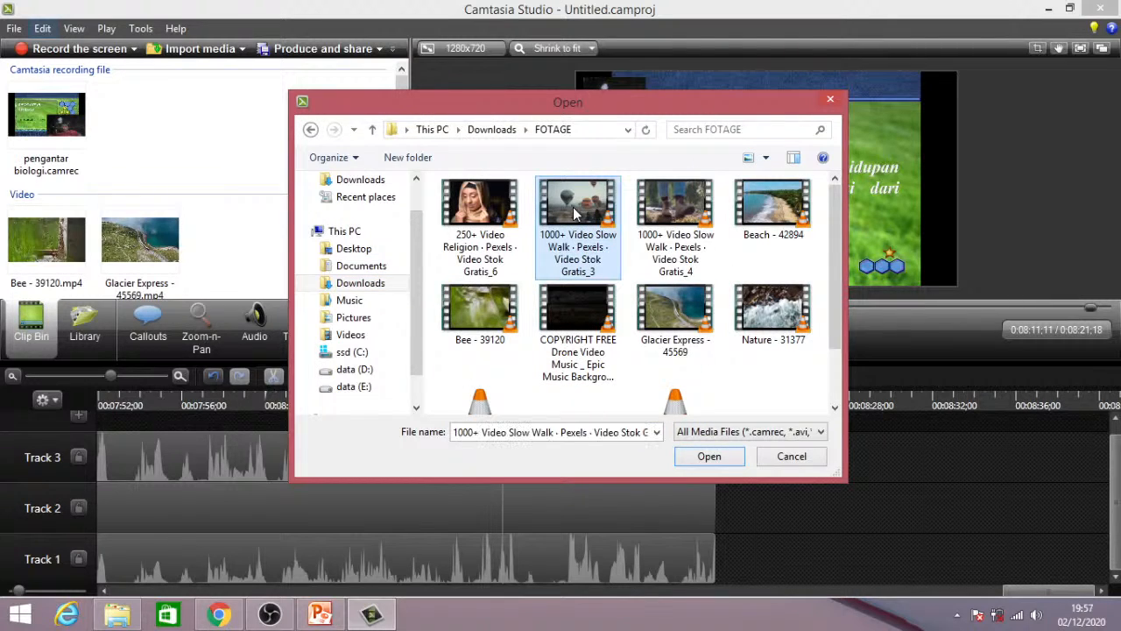
pyautogui.click(708, 456)
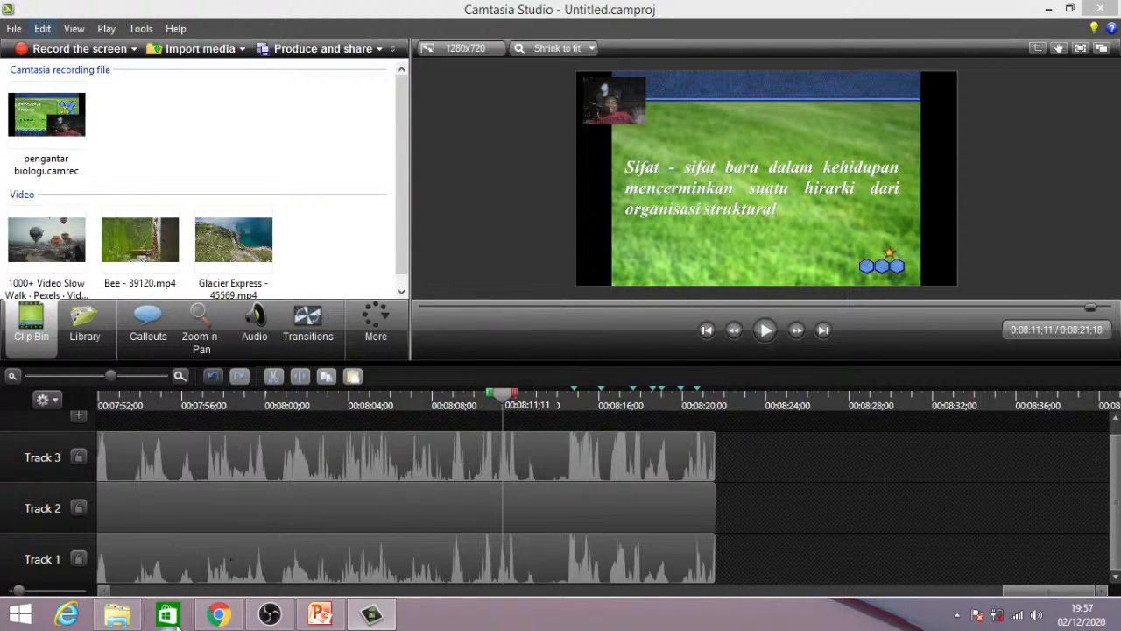
pyautogui.click(116, 614)
pyautogui.click(571, 263)
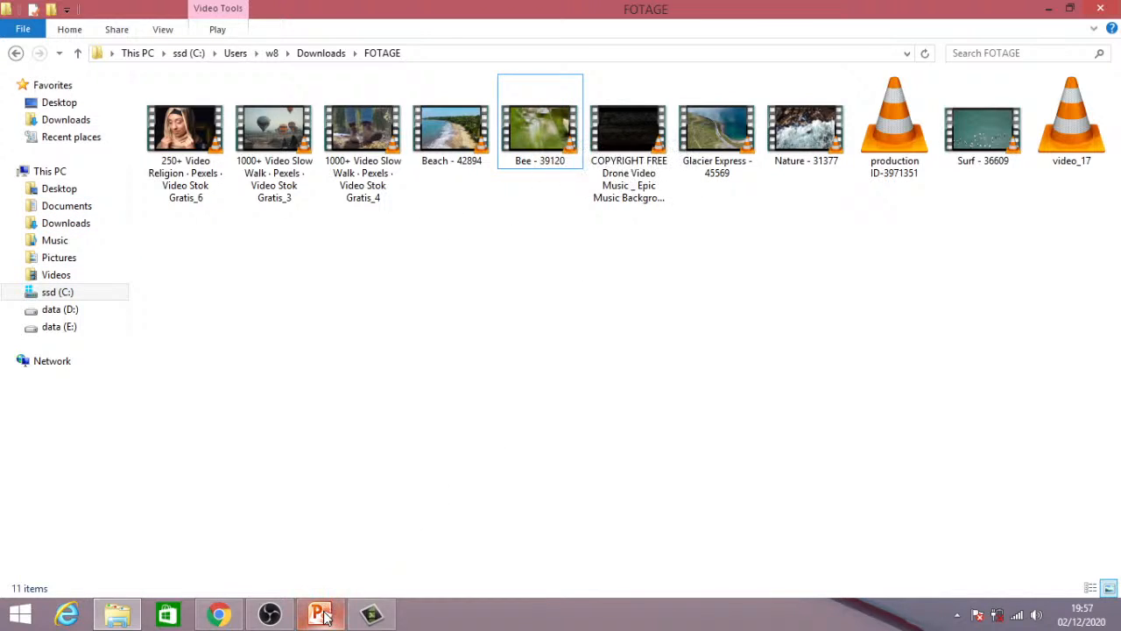
pyautogui.click(374, 618)
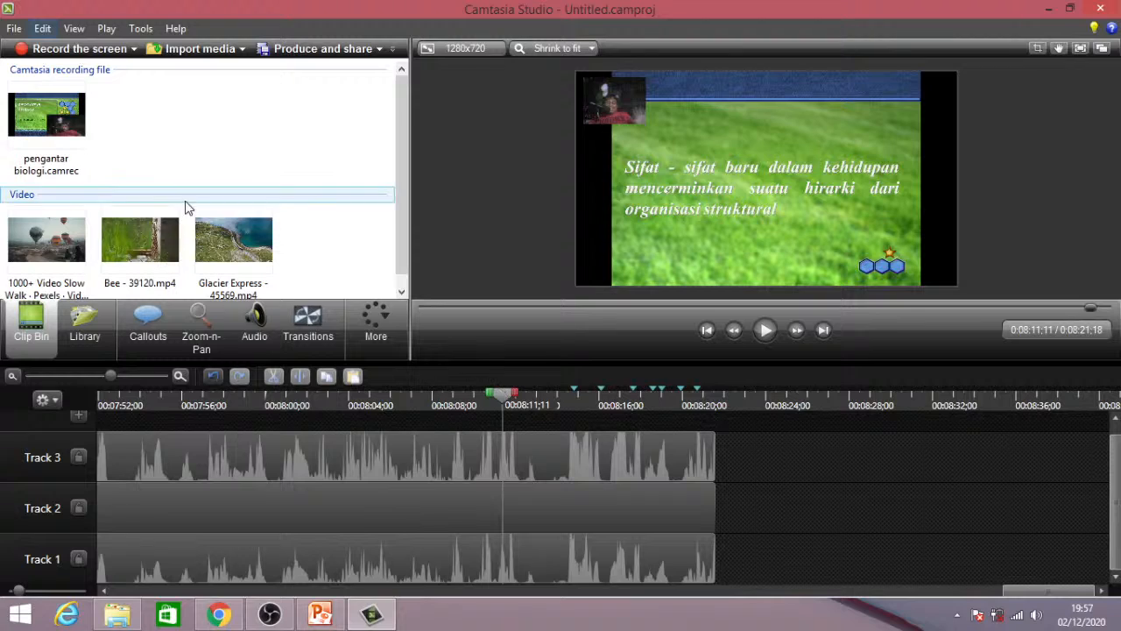
# - Place the Glacier Express - 45569 video on Track 3 directly after the end of the camera clip
pyautogui.click(247, 242)
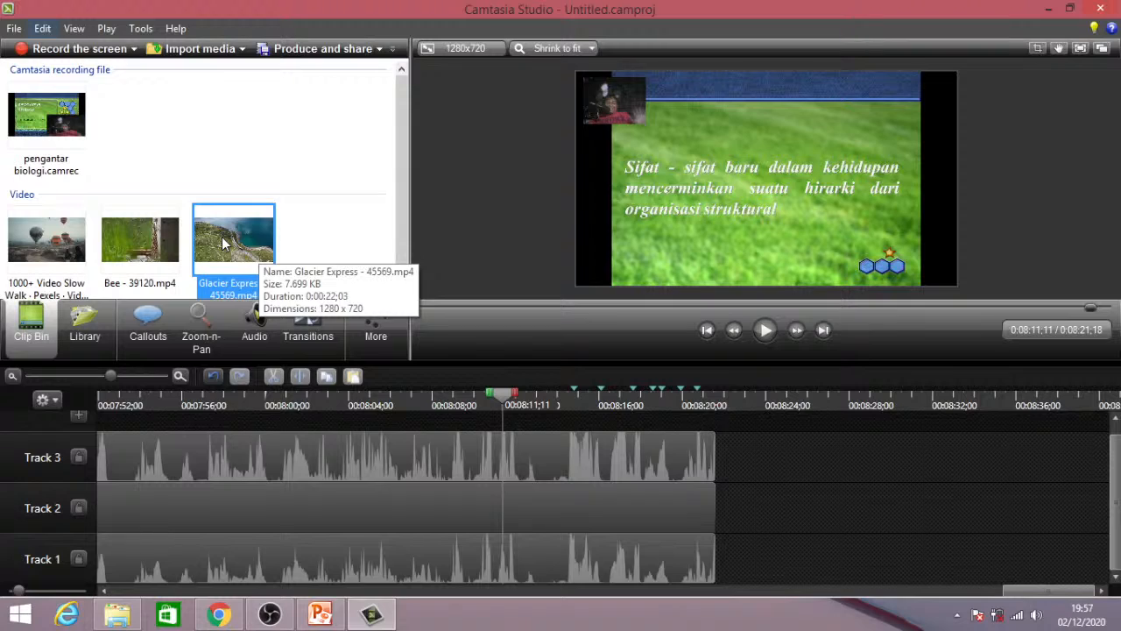
pyautogui.moveTo(224, 245); pyautogui.dragTo(771, 457)
pyautogui.moveTo(926, 455); pyautogui.dragTo(872, 462)
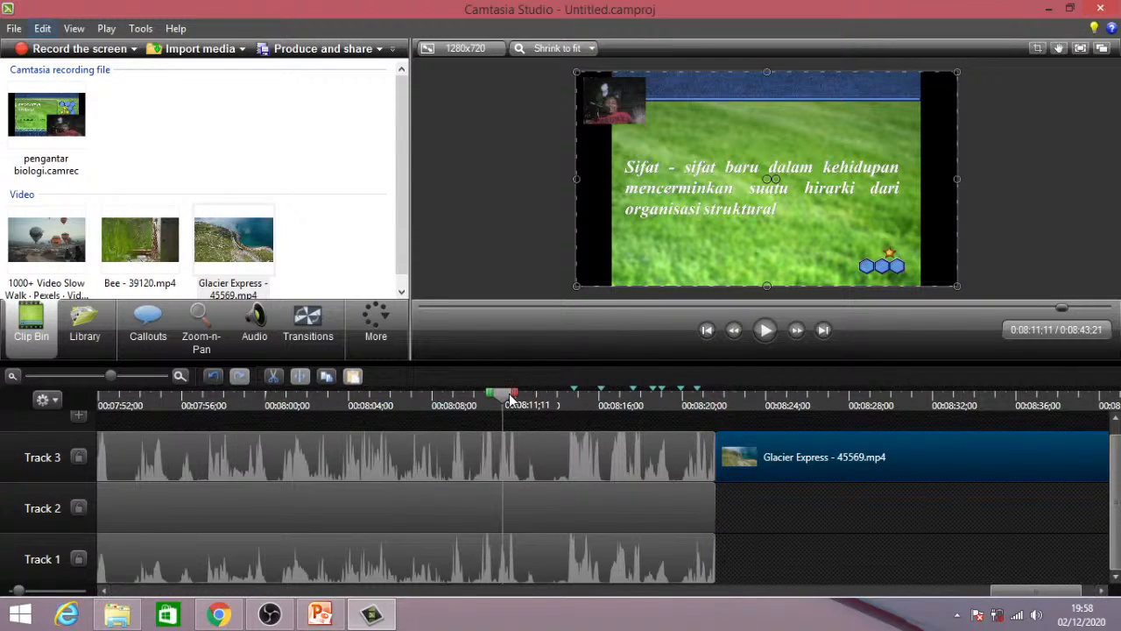
# - Play the timeline from 0:08:20;21 to preview the change from the recording to the Glacier Express footage
pyautogui.moveTo(506, 400); pyautogui.dragTo(698, 399)
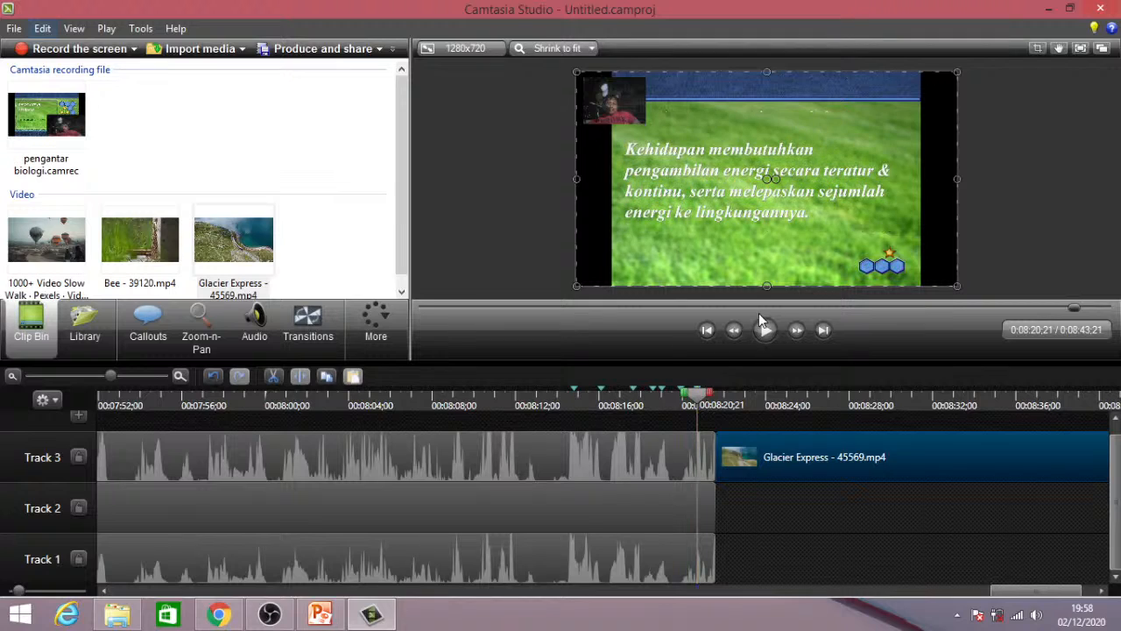
pyautogui.click(767, 333)
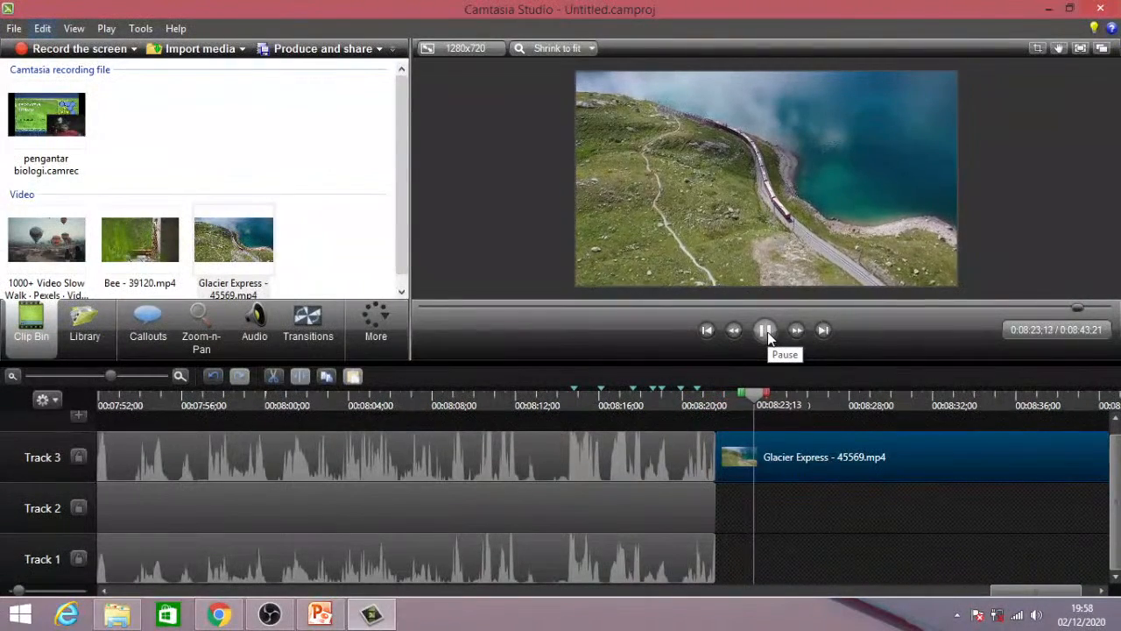
pyautogui.click(767, 332)
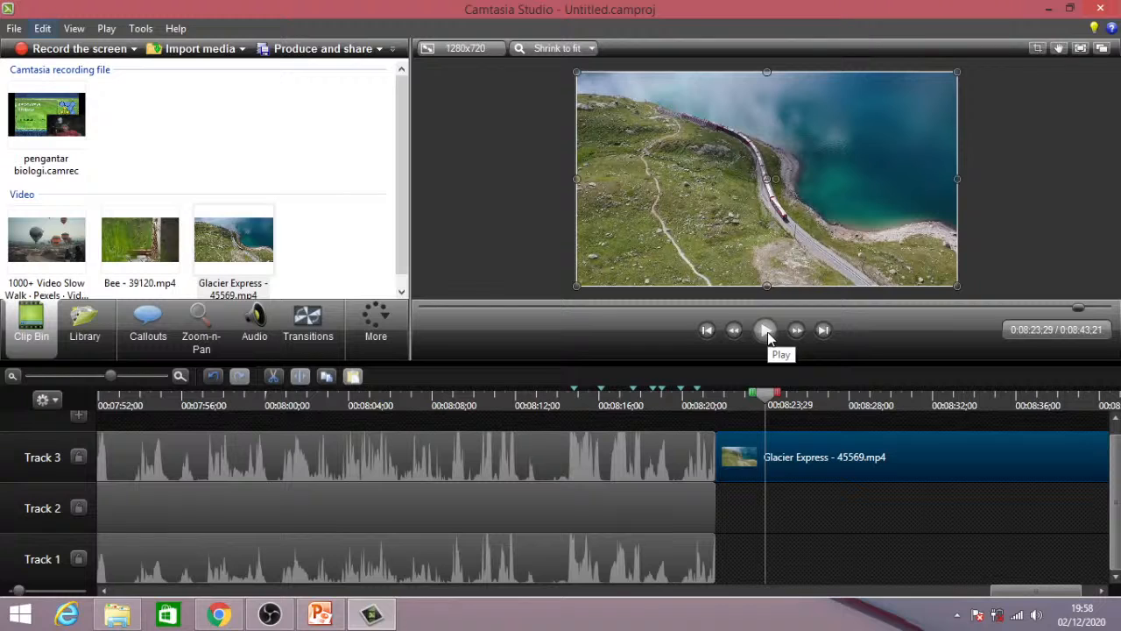
pyautogui.click(767, 331)
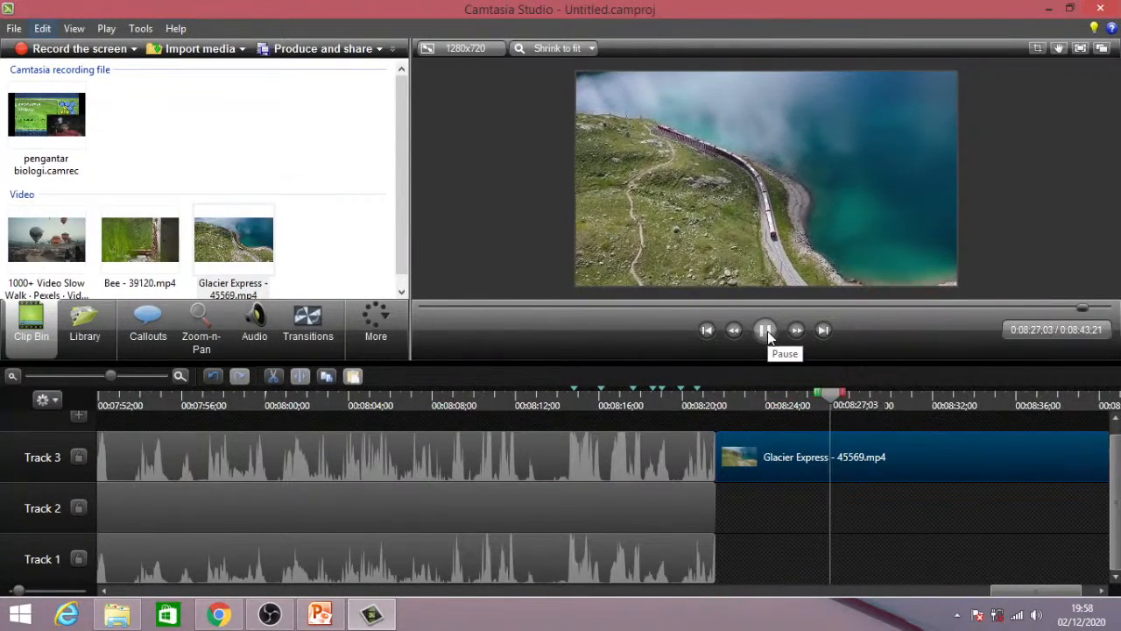
pyautogui.click(768, 331)
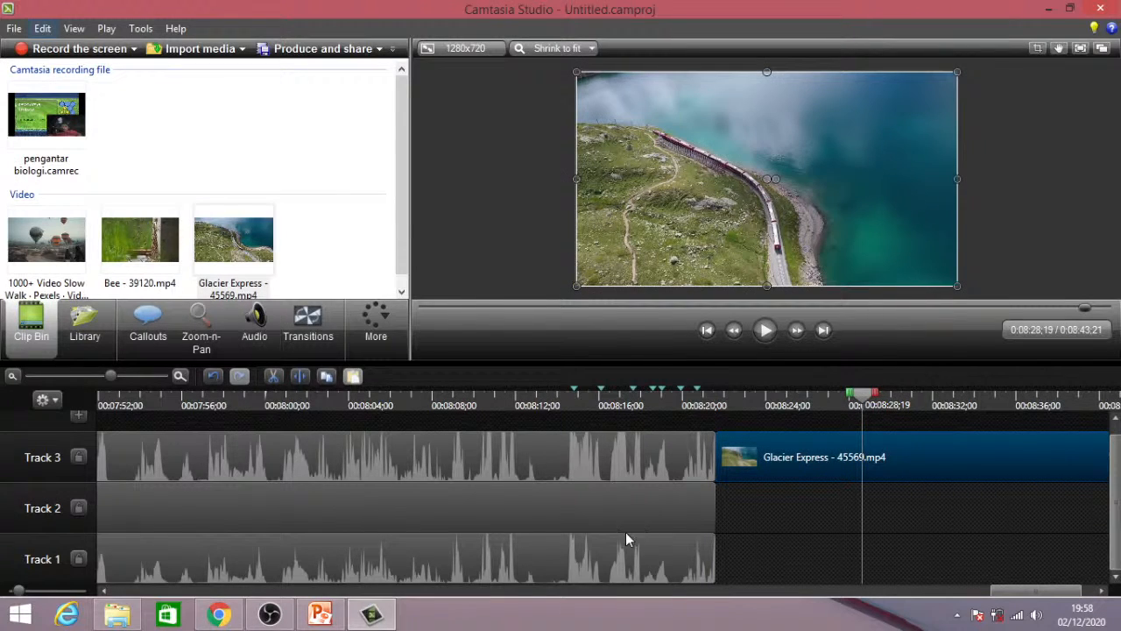
# - Split the Glacier Express clip on Track 3 at 0:08:38;01 and delete its end segment
pyautogui.click(26, 378)
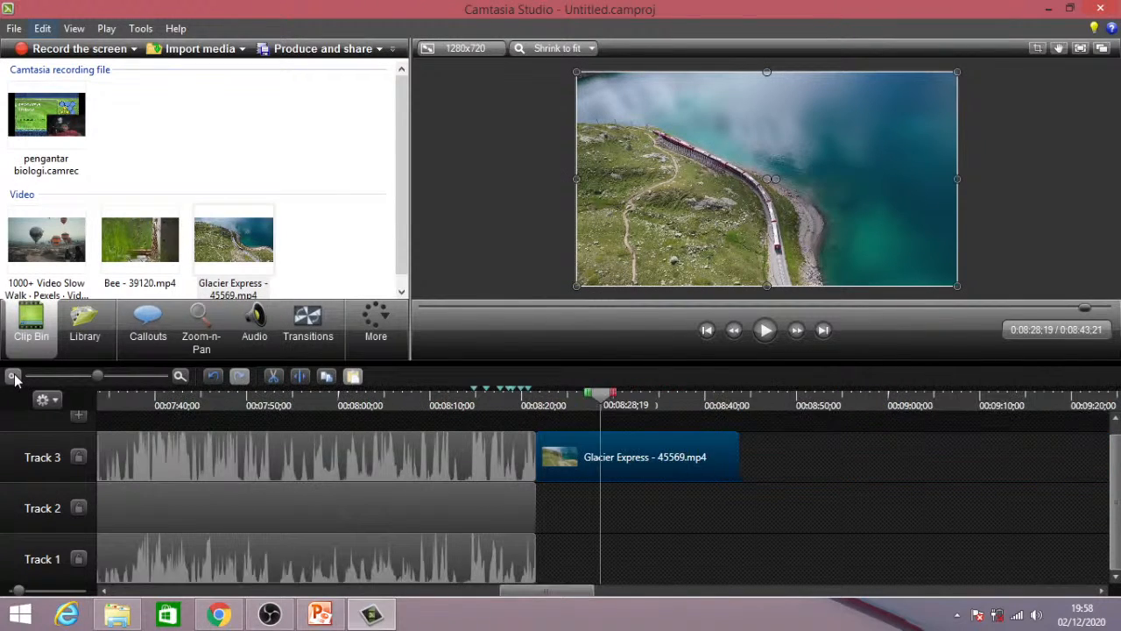
pyautogui.click(27, 378)
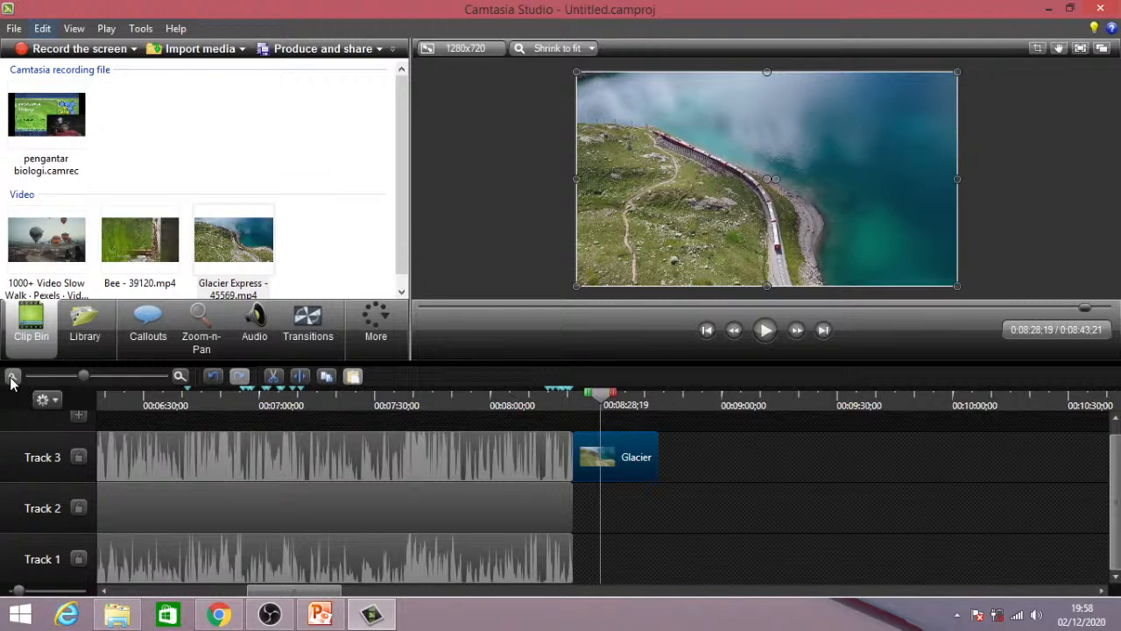
pyautogui.click(13, 376)
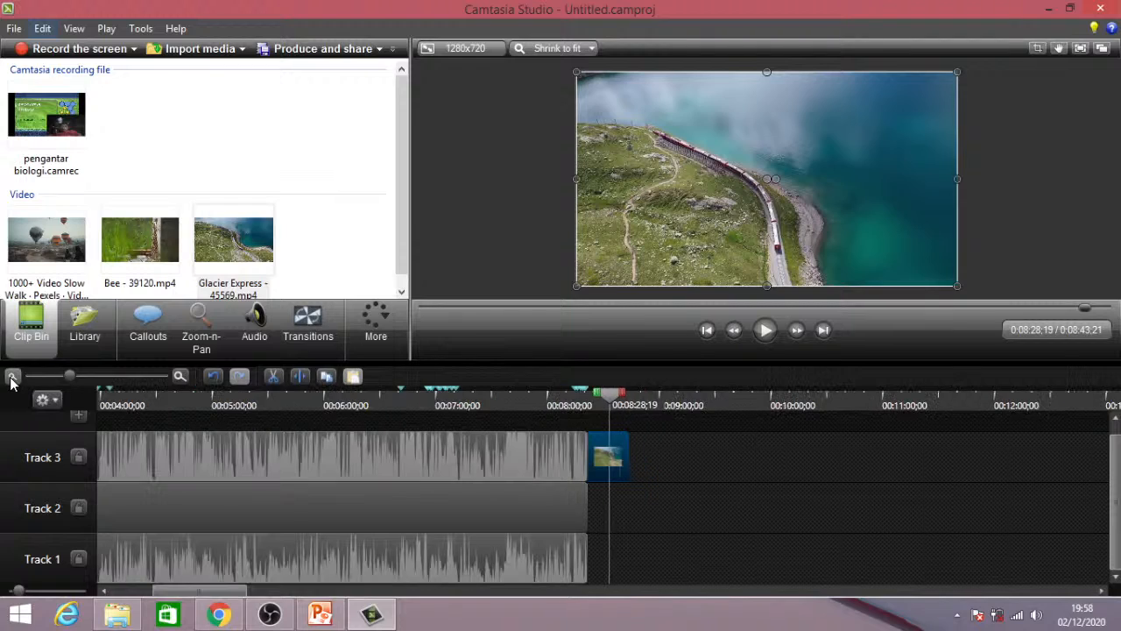
pyautogui.click(179, 376)
pyautogui.click(179, 376)
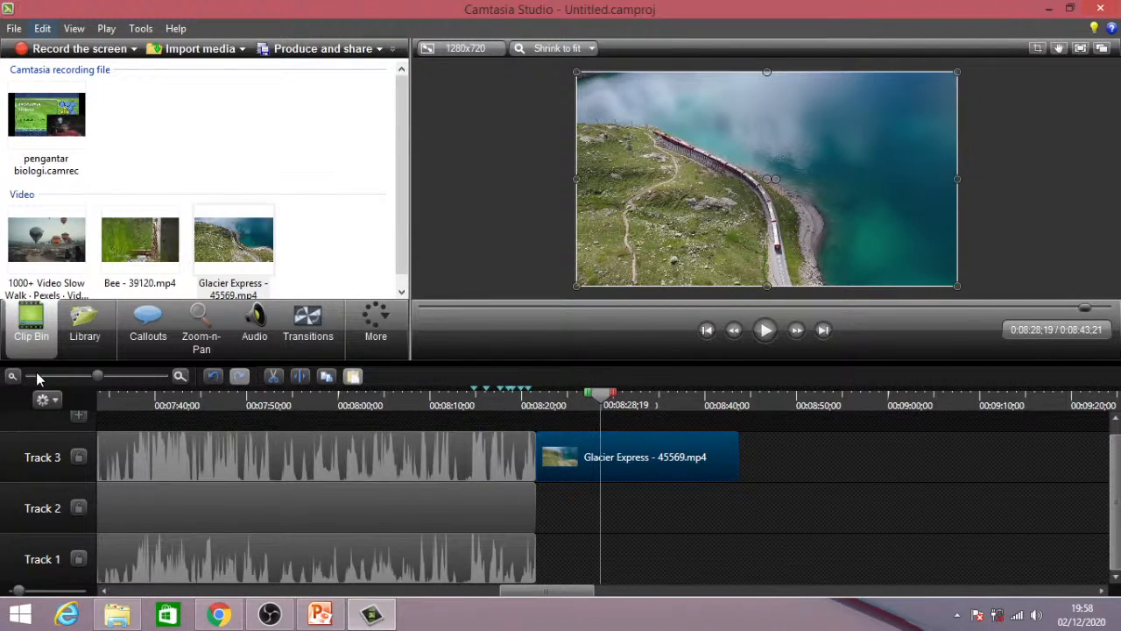
pyautogui.moveTo(602, 401); pyautogui.dragTo(687, 407)
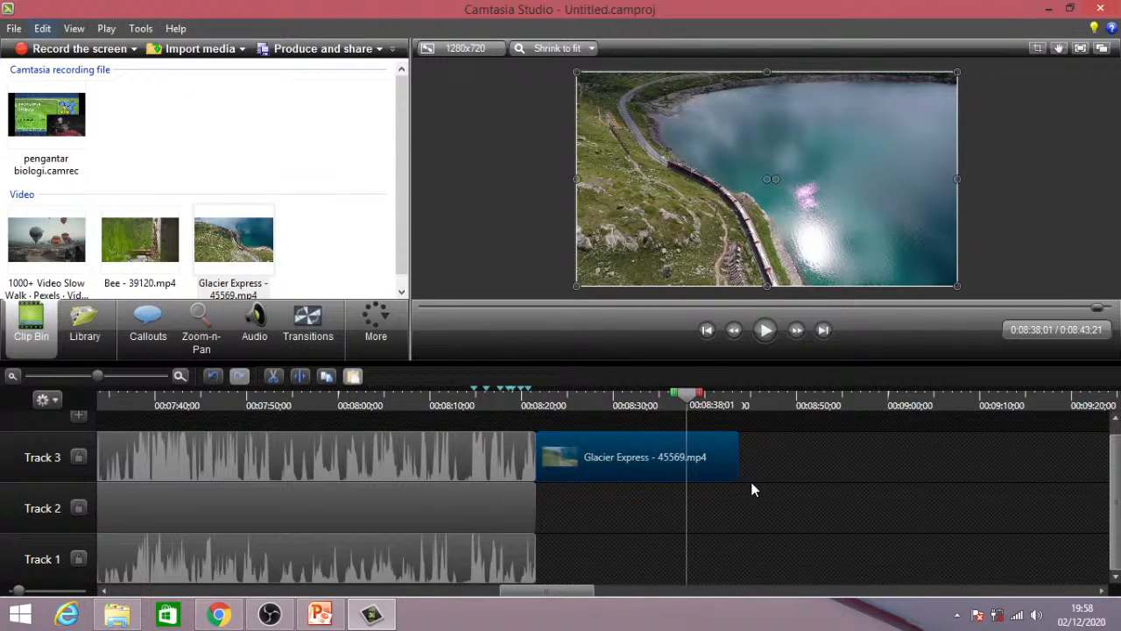
pyautogui.click(789, 473)
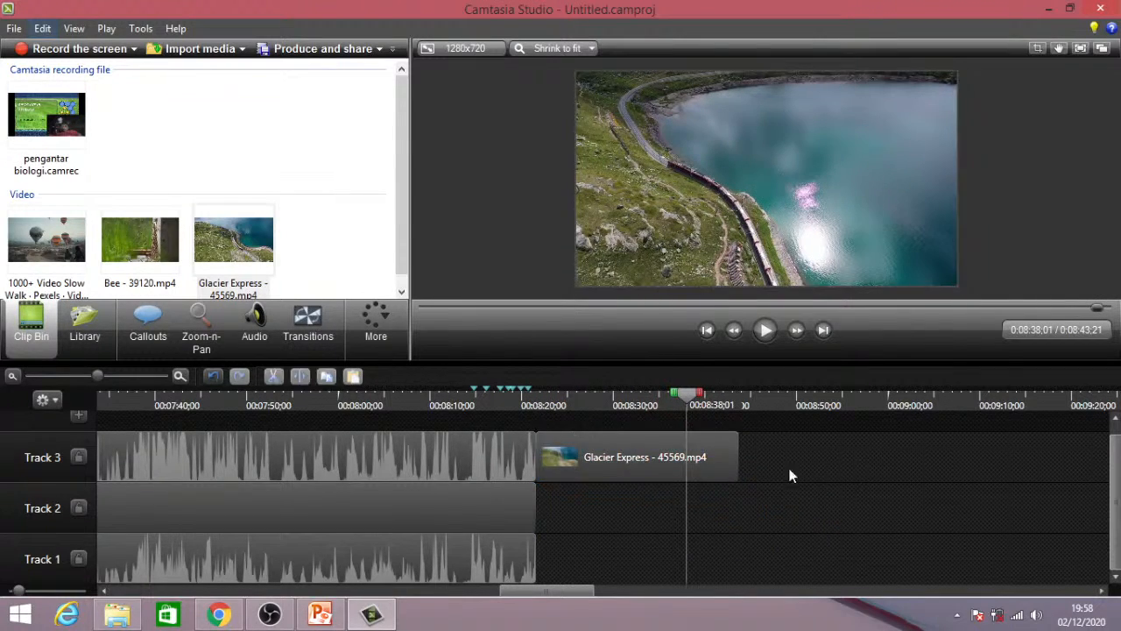
pyautogui.click(633, 464)
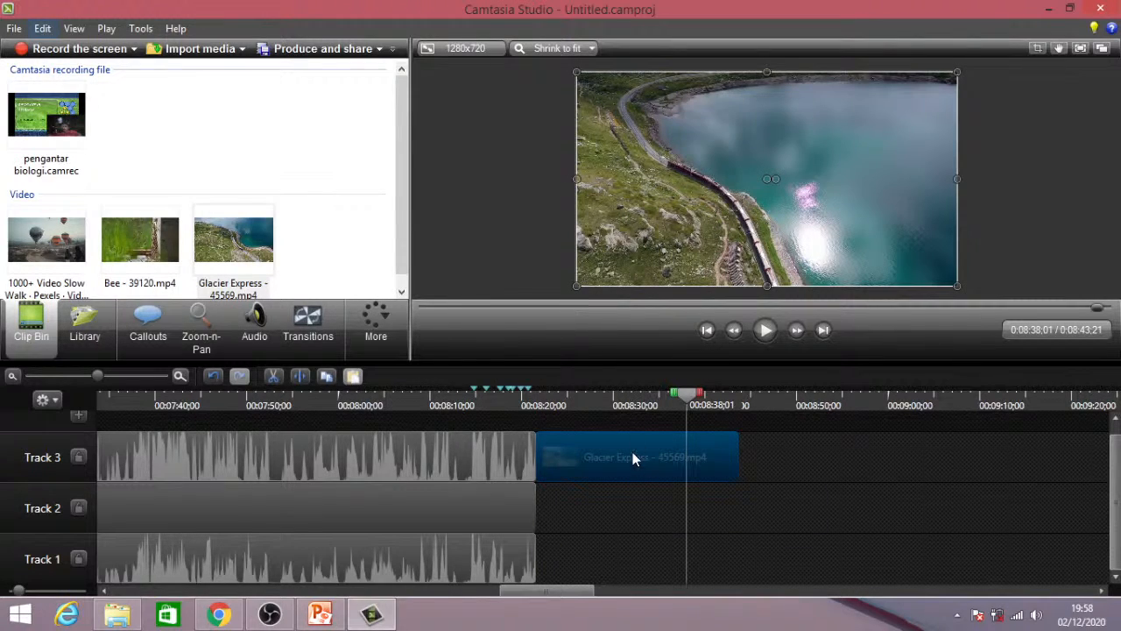
pyautogui.moveTo(638, 451)
pyautogui.click(300, 382)
pyautogui.click(718, 474)
pyautogui.press('Delete')
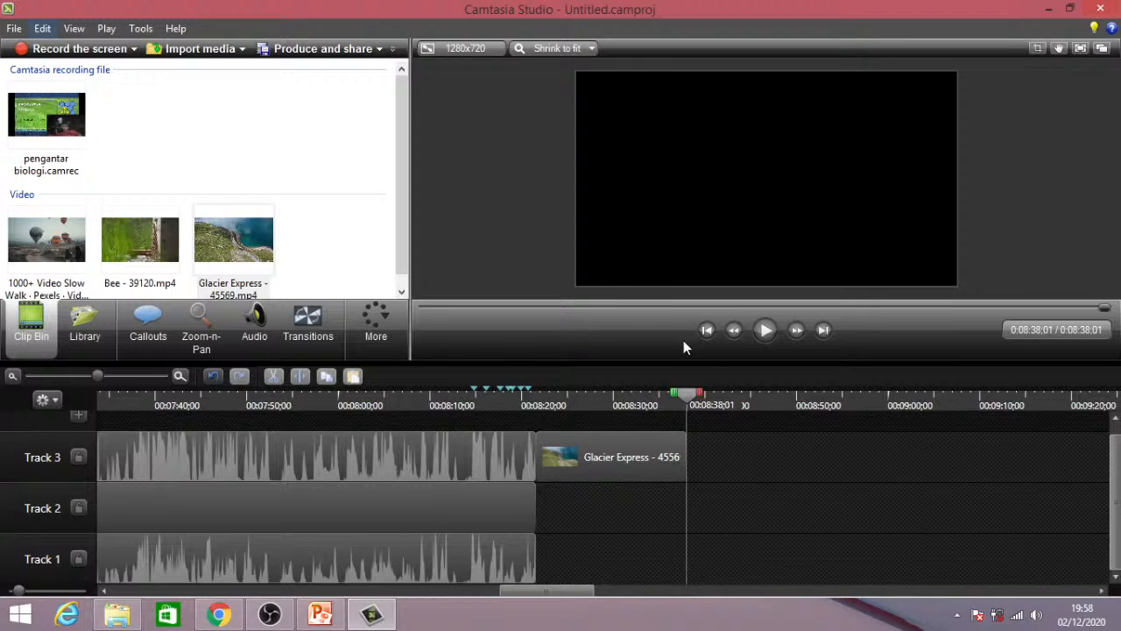
# - Split the recording clips on all three tracks at 0:07:53;02 and shift everything after the split forward by about 51 seconds
pyautogui.moveTo(689, 398); pyautogui.dragTo(275, 401)
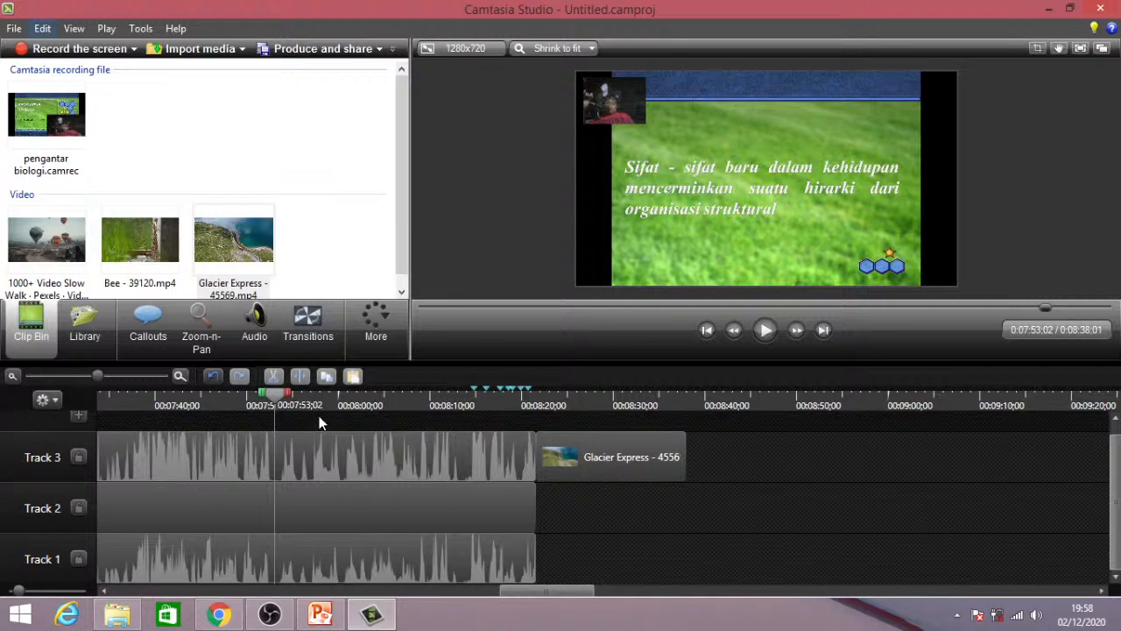
pyautogui.moveTo(319, 423); pyautogui.dragTo(465, 561)
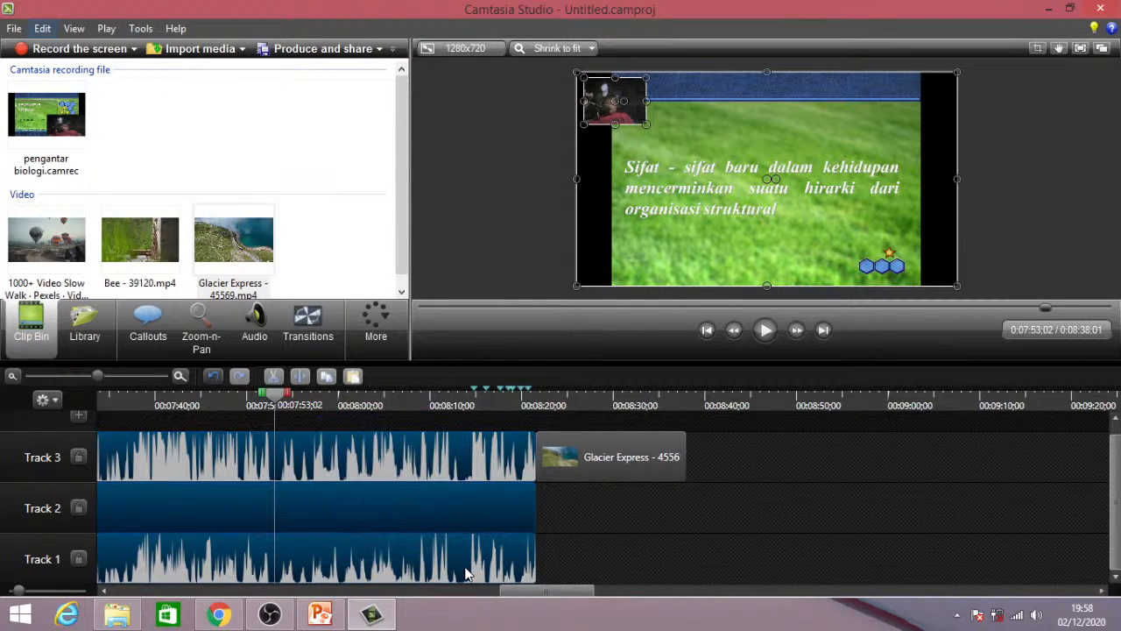
pyautogui.click(301, 376)
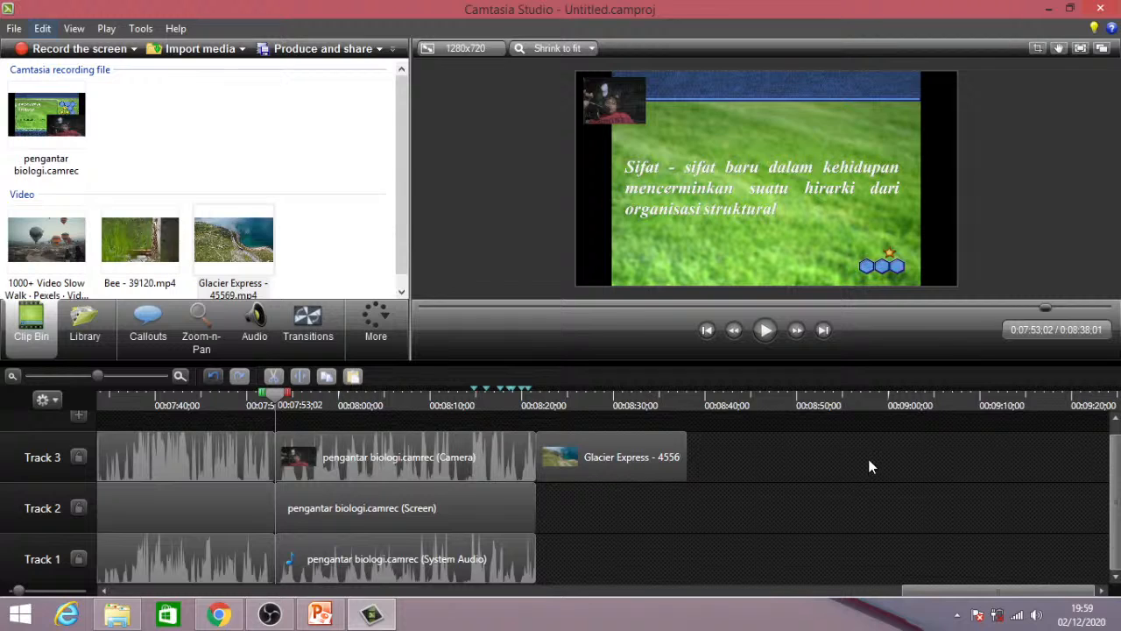
pyautogui.moveTo(838, 477); pyautogui.dragTo(359, 561)
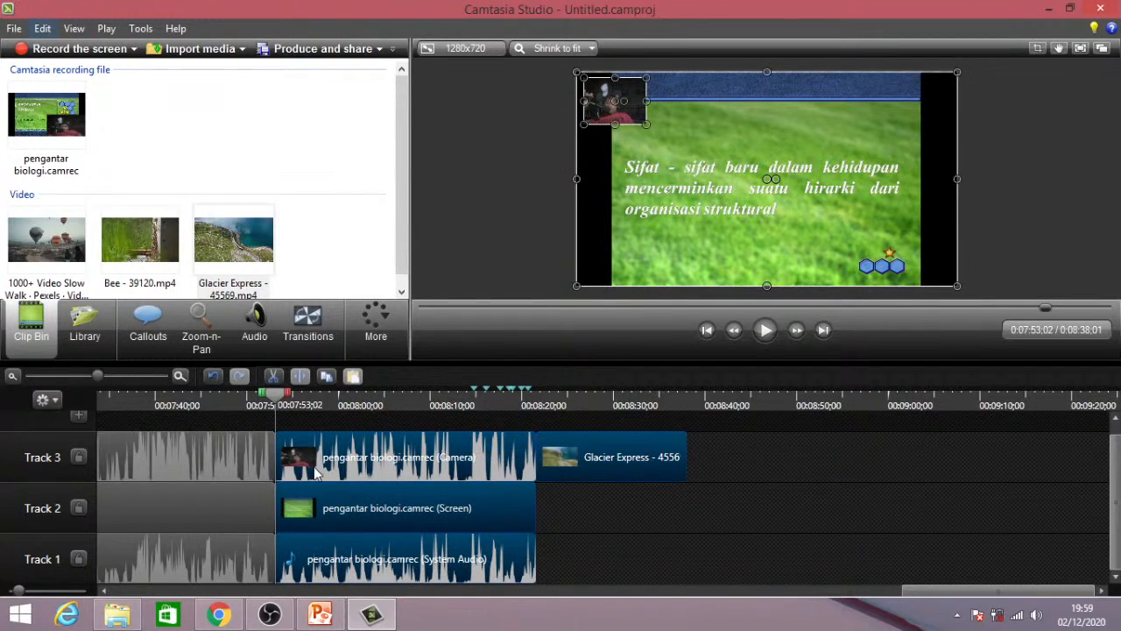
pyautogui.moveTo(301, 465); pyautogui.dragTo(764, 498)
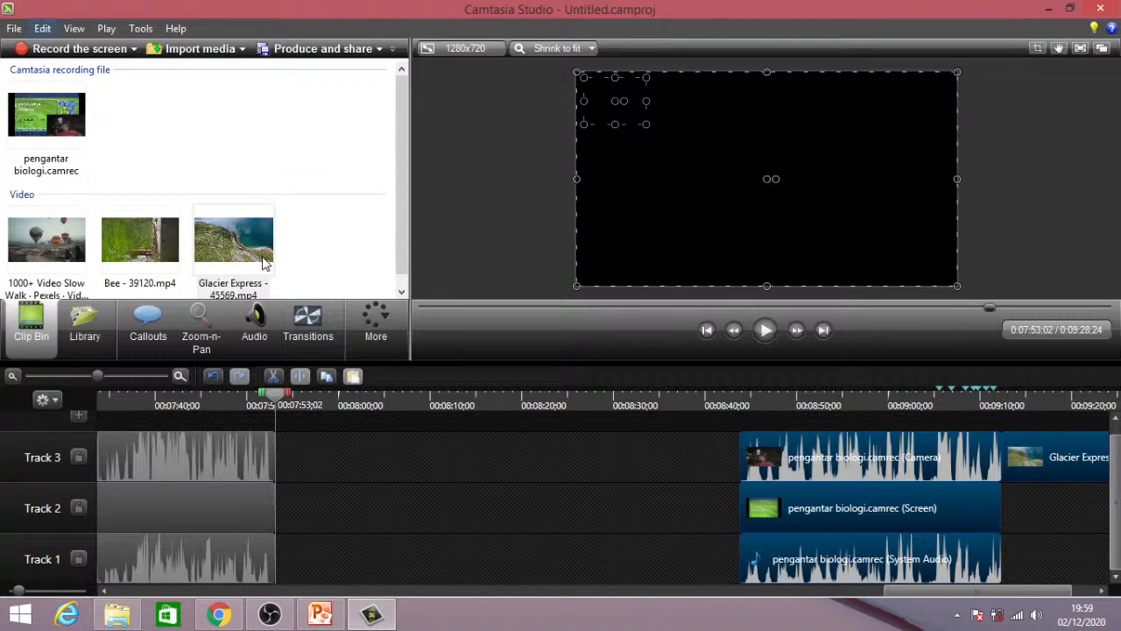
# - Place the 1000+ Video Slow Walk footage on Track 3 in the gap, starting directly at the 0:07:53;02 split
pyautogui.click(44, 244)
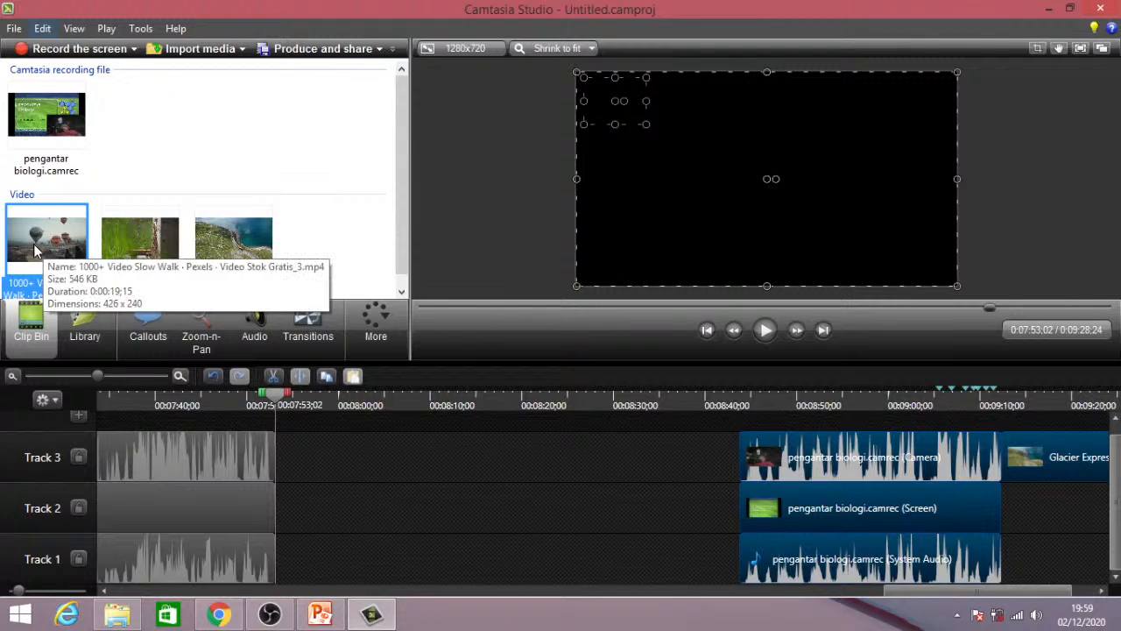
pyautogui.moveTo(35, 251); pyautogui.dragTo(398, 431)
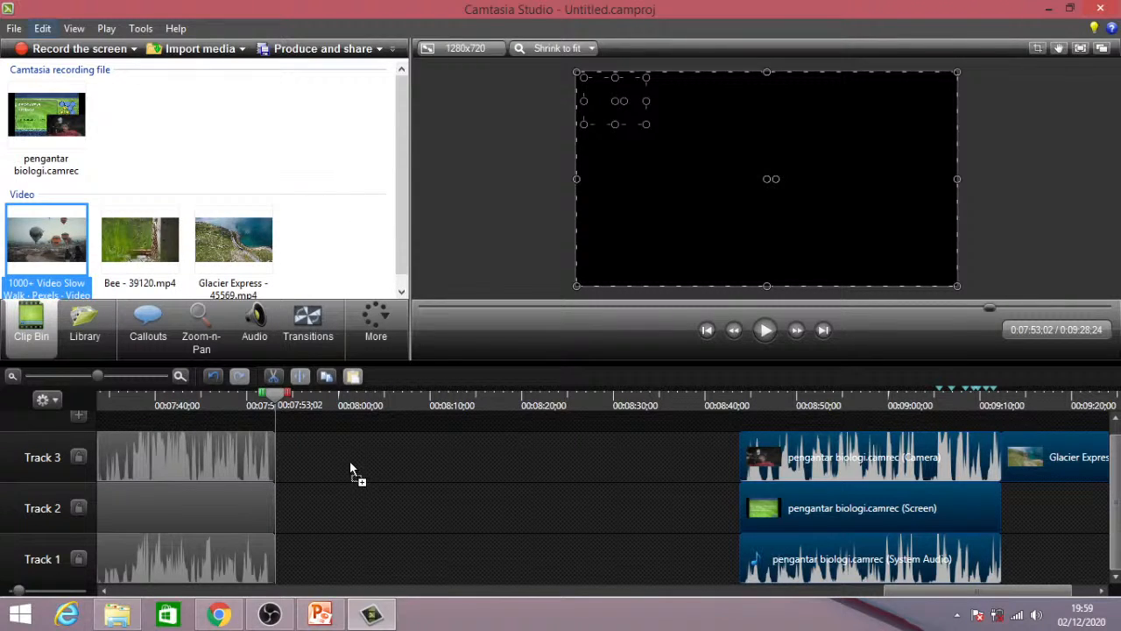
pyautogui.moveTo(350, 462); pyautogui.dragTo(350, 462)
pyautogui.moveTo(480, 462); pyautogui.dragTo(409, 466)
pyautogui.moveTo(404, 460); pyautogui.dragTo(404, 460)
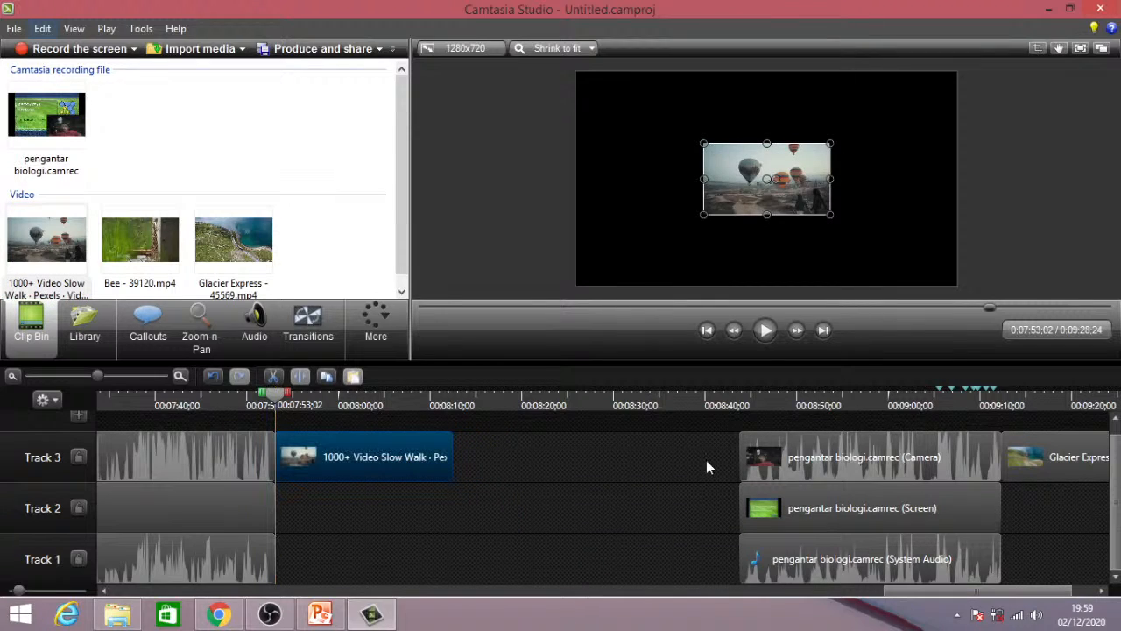
# - Shift the recording clips and Glacier Express after the gap about 31 seconds earlier, directly against the end of the 1000+ Video Slow Walk clip
pyautogui.moveTo(584, 454); pyautogui.dragTo(981, 525)
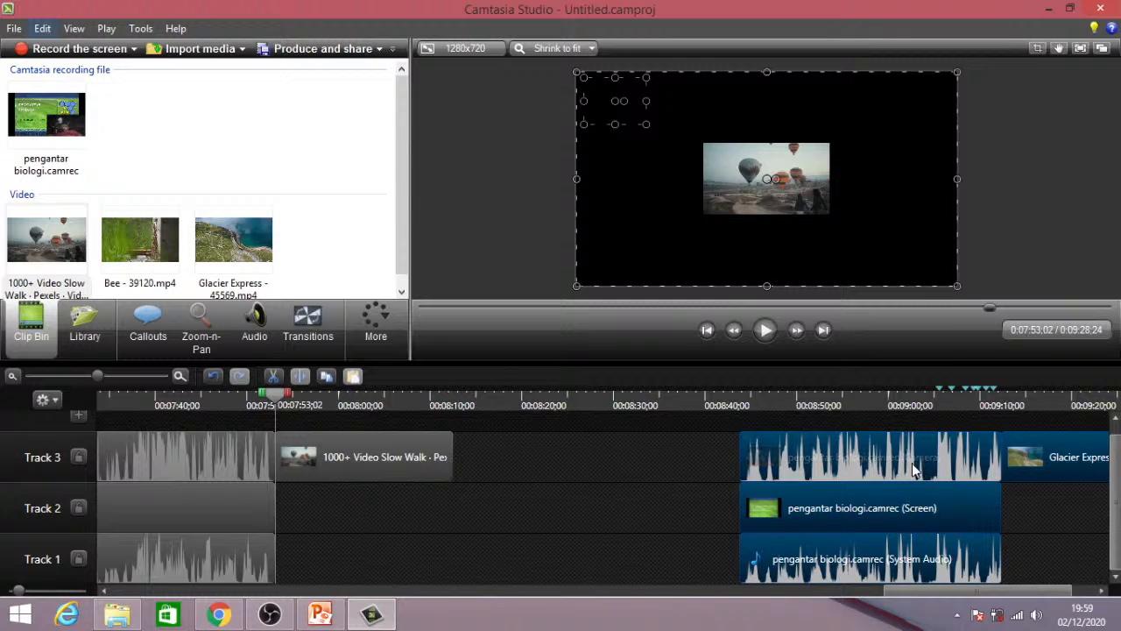
pyautogui.moveTo(841, 460); pyautogui.dragTo(557, 457)
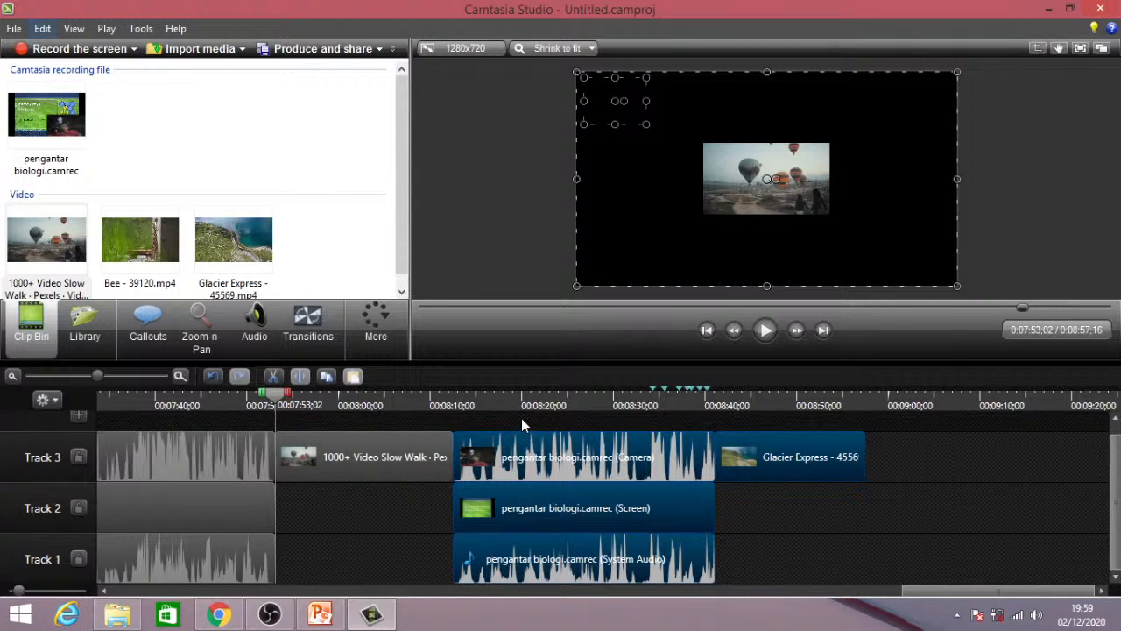
# - Delete the 1000+ Video Slow Walk clip from Track 3 and shift all the following clips about 6 seconds earlier
pyautogui.click(380, 455)
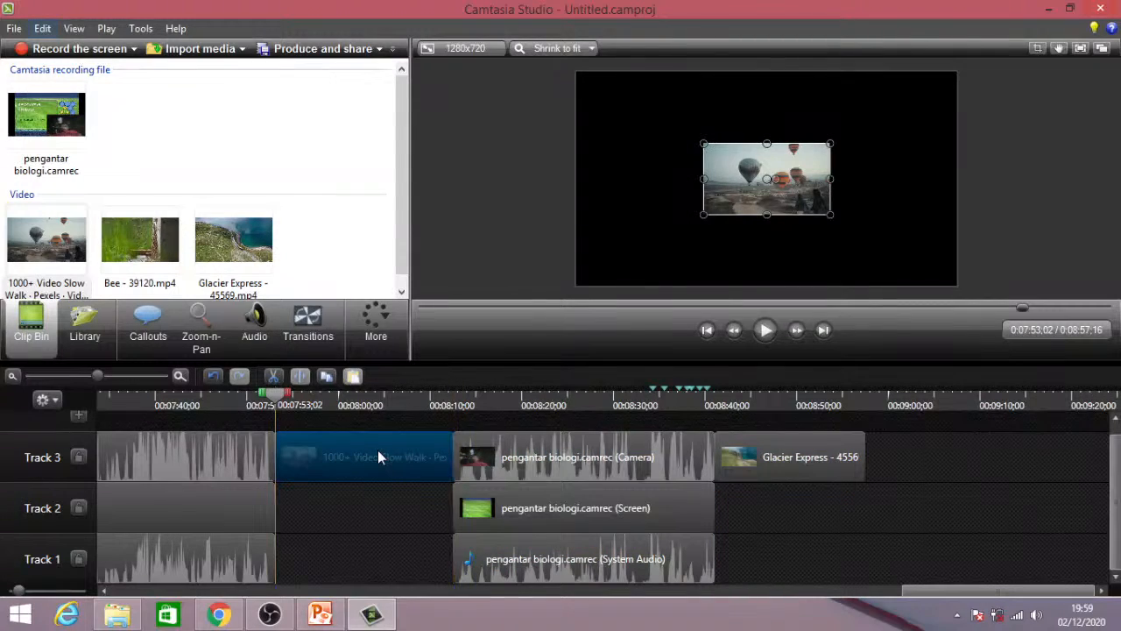
pyautogui.press('Delete')
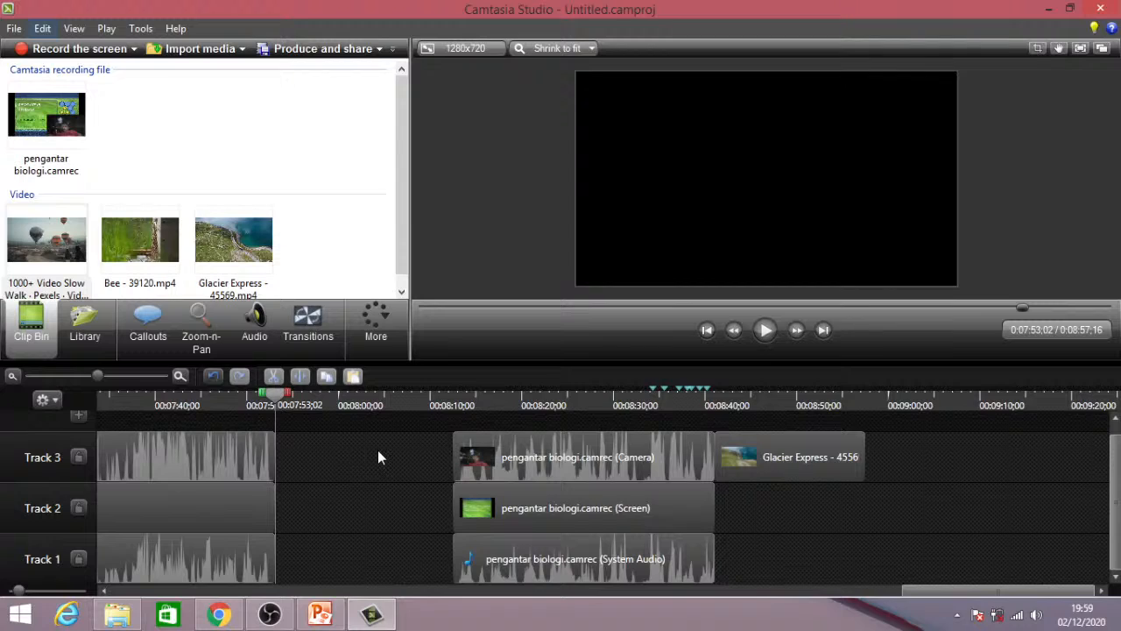
pyautogui.moveTo(628, 471); pyautogui.dragTo(571, 472)
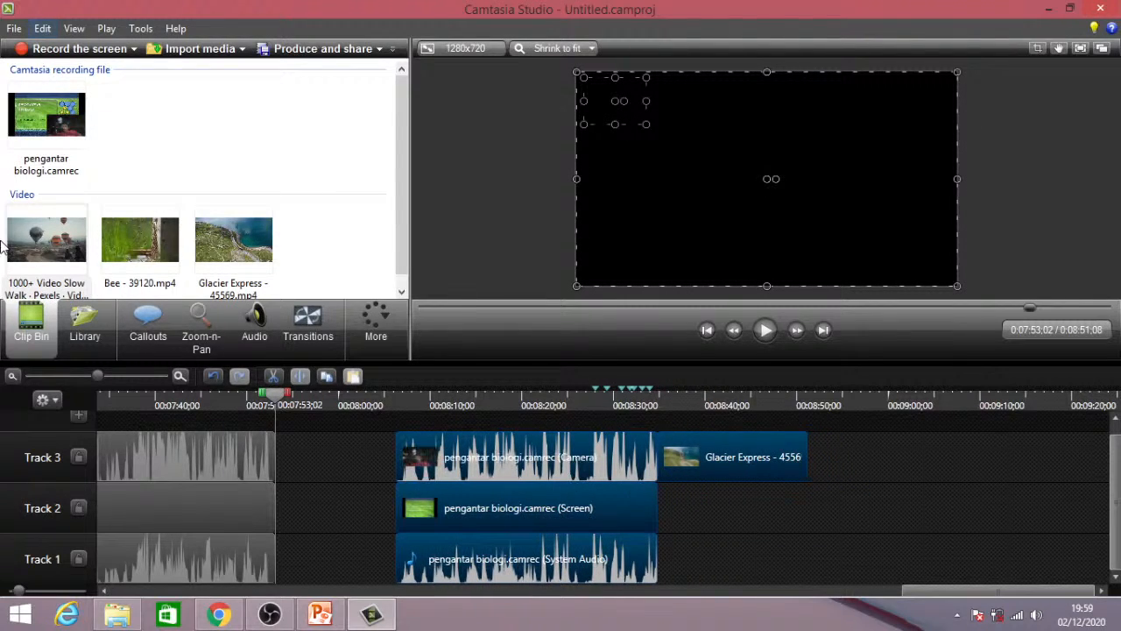
# - Try to insert the 1000+ Video Slow Walk footage directly into the shortened gap on Track 3
pyautogui.click(39, 249)
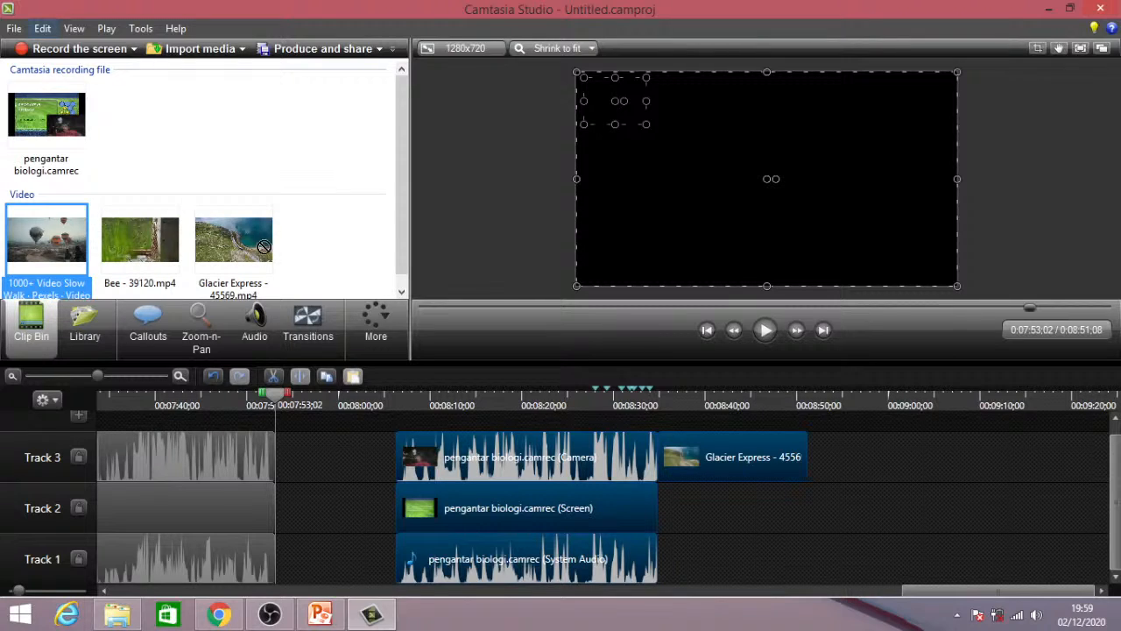
pyautogui.moveTo(318, 460); pyautogui.dragTo(445, 459)
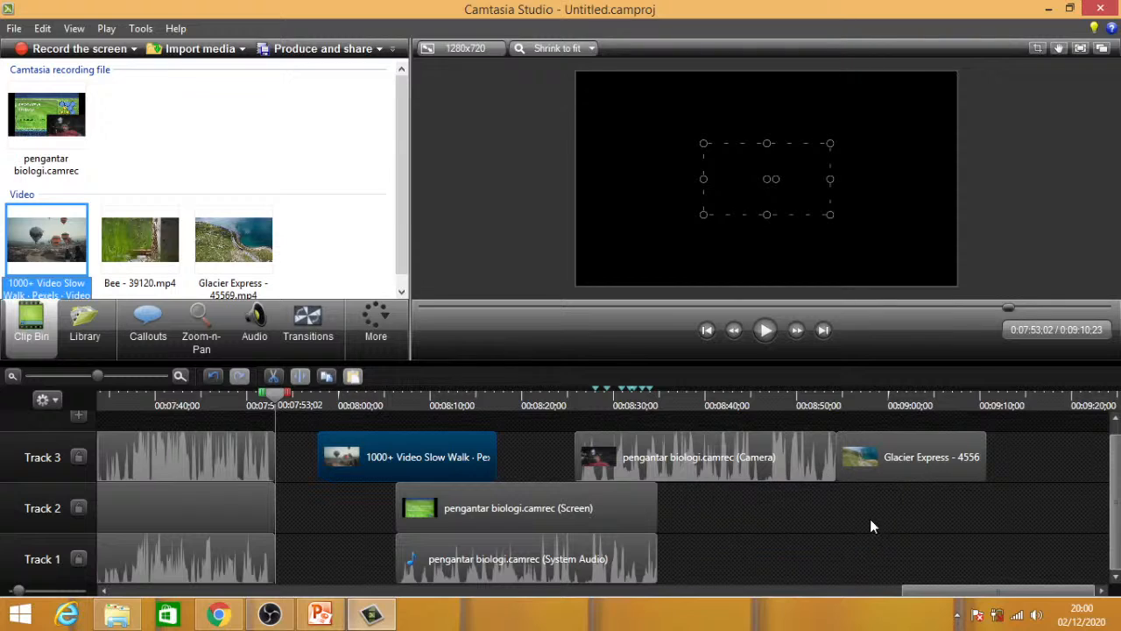
pyautogui.press('Delete')
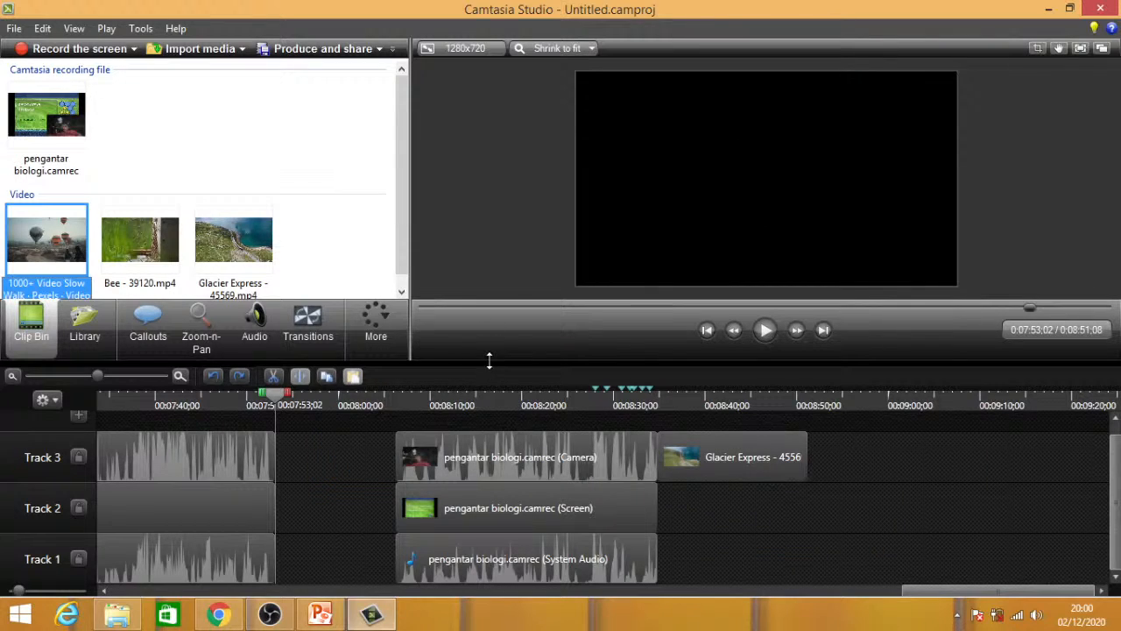
# - Adjust the timeline area's height and reduce the track height to make room for another track above Track 3
pyautogui.moveTo(489, 360); pyautogui.dragTo(485, 311)
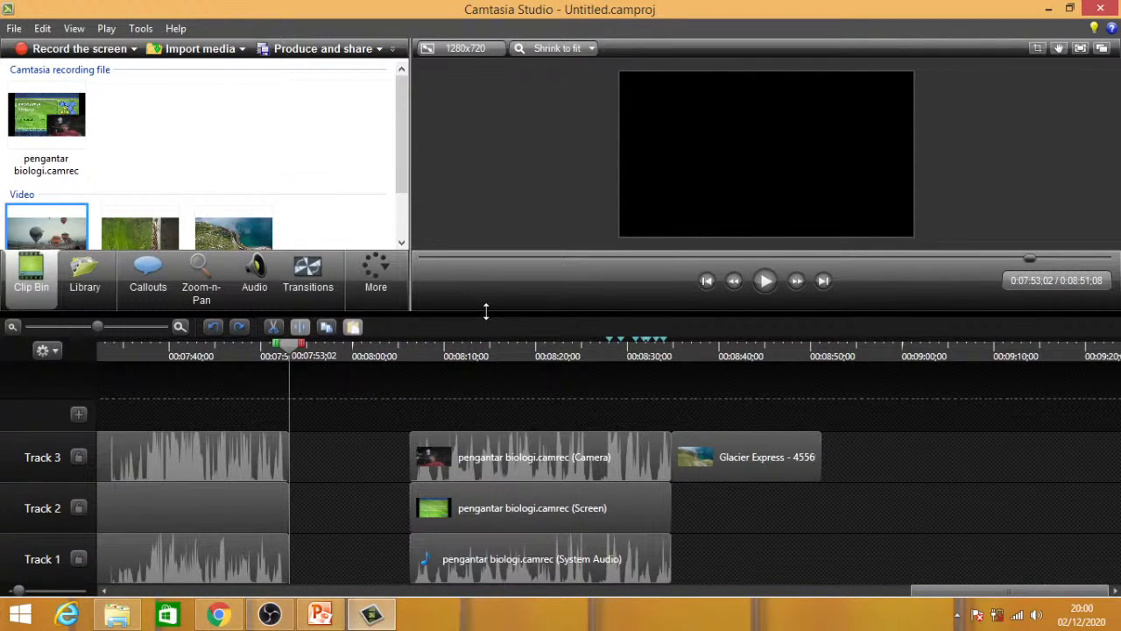
pyautogui.moveTo(19, 593)
pyautogui.mouseDown()
pyautogui.moveTo(4, 596)
pyautogui.moveTo(86, 589)
pyautogui.moveTo(7, 594)
pyautogui.mouseUp()
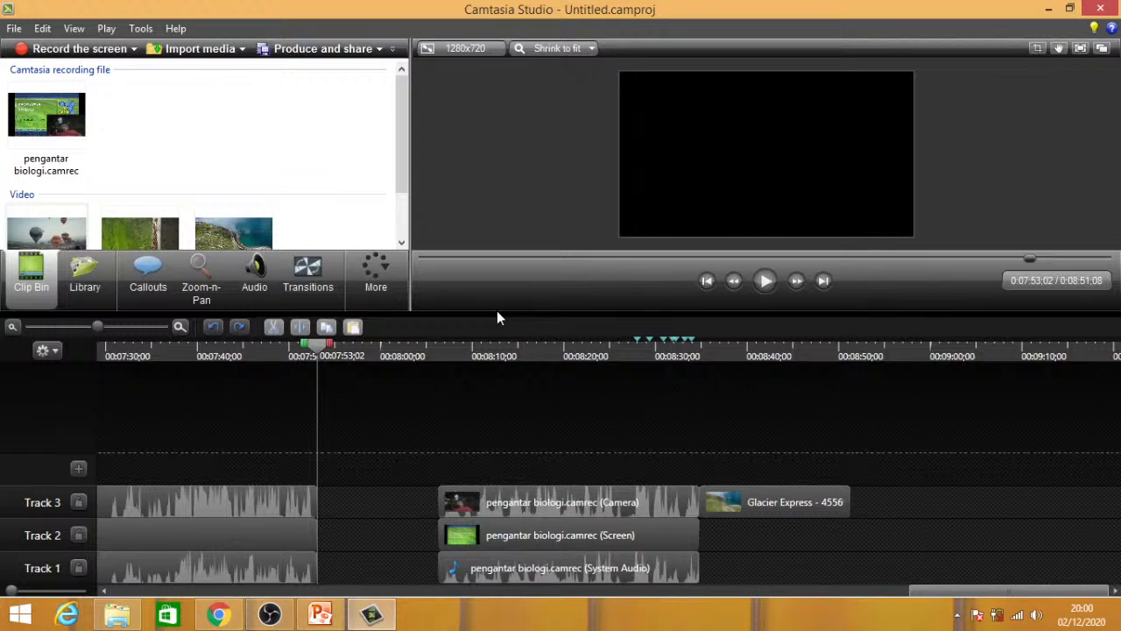
pyautogui.moveTo(496, 310); pyautogui.dragTo(489, 342)
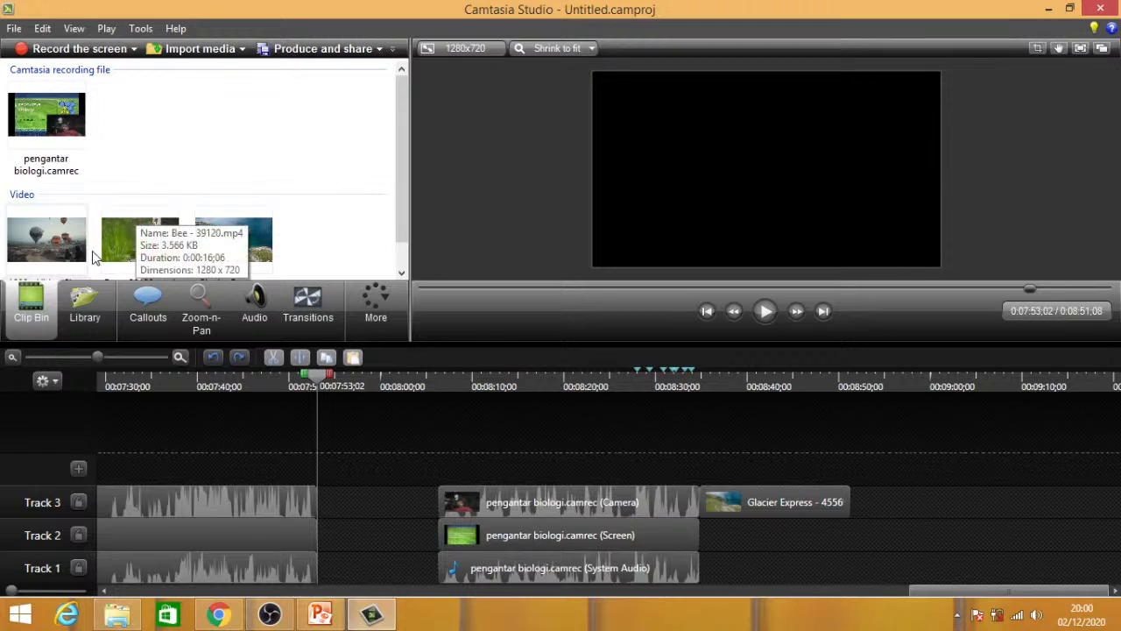
# - Place the 1000+ Video Slow Walk footage on a new Track 4, starting at the beginning of the gap at 0:07:53;02
pyautogui.click(51, 242)
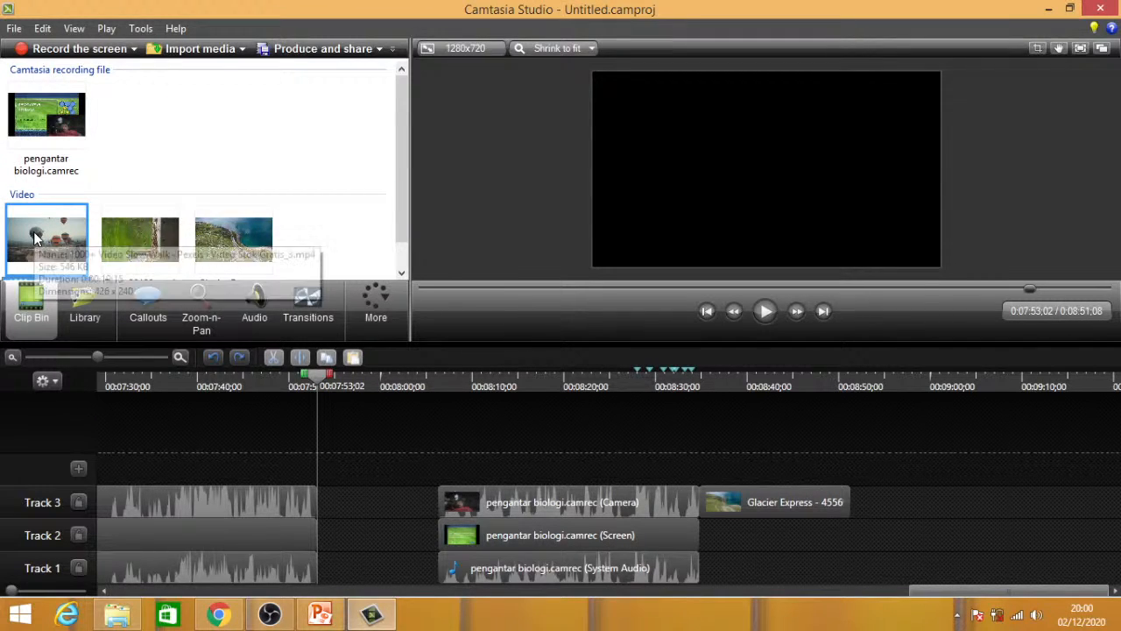
pyautogui.moveTo(57, 235); pyautogui.dragTo(176, 256)
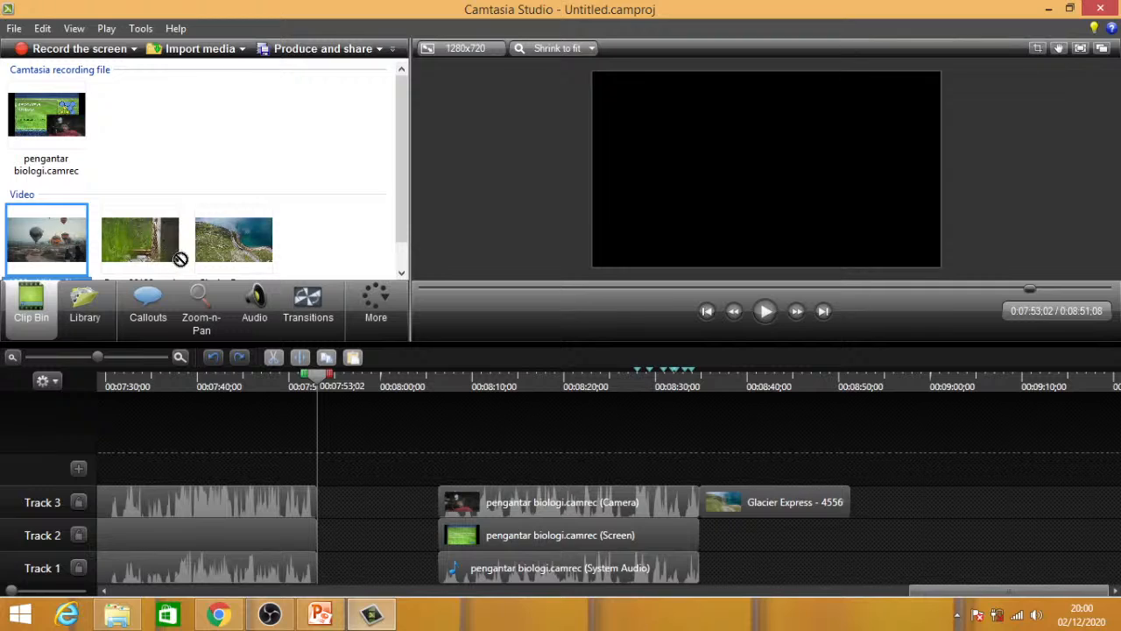
pyautogui.moveTo(260, 323); pyautogui.dragTo(438, 471)
pyautogui.click(337, 375)
pyautogui.moveTo(336, 375); pyautogui.dragTo(314, 376)
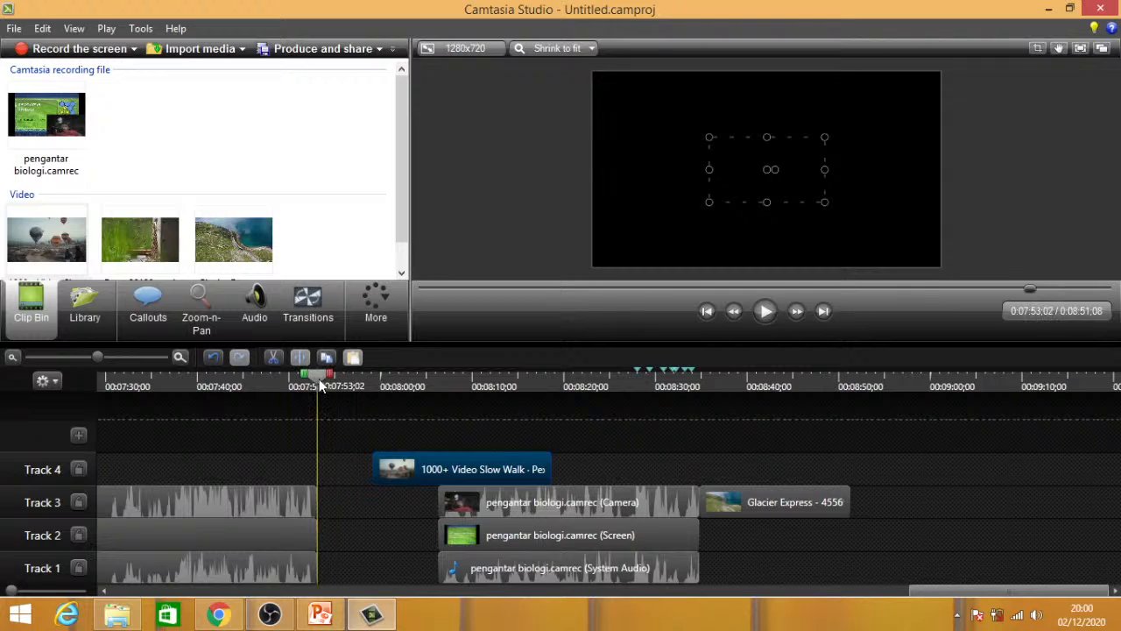
pyautogui.click(438, 474)
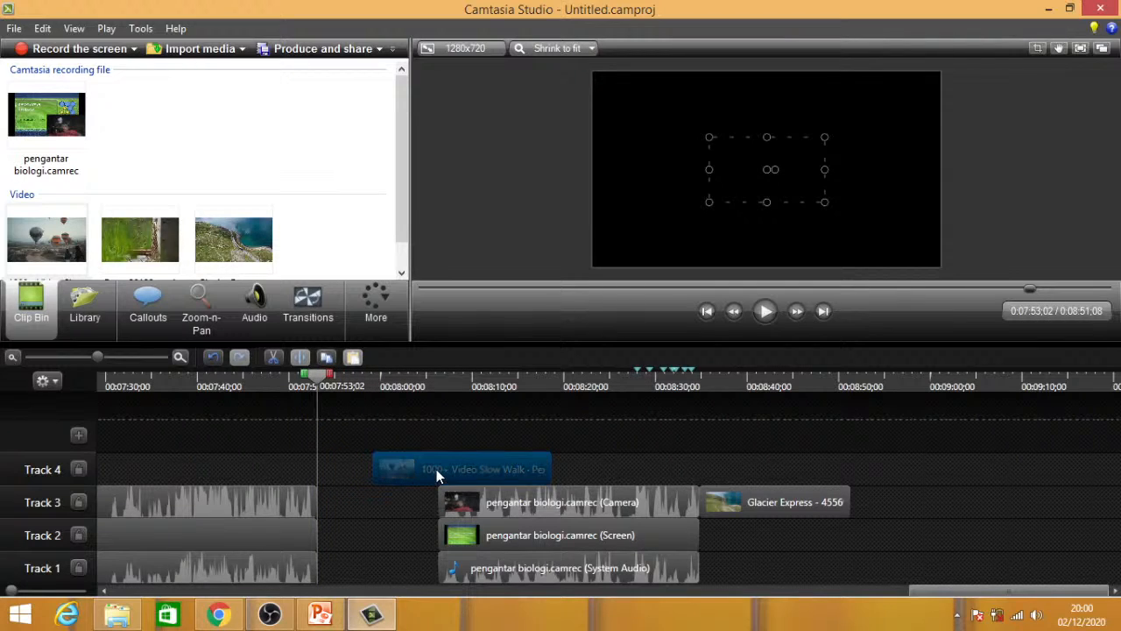
pyautogui.moveTo(491, 474); pyautogui.dragTo(440, 473)
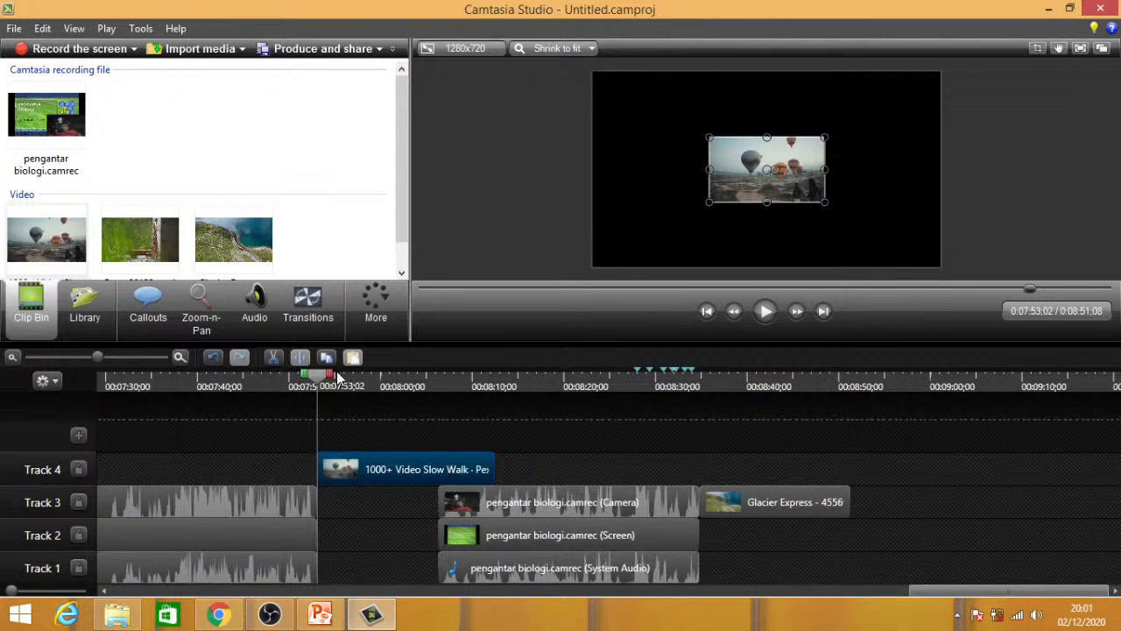
# - Split the Slow Walk clip on Track 4 at 0:08:06;09, where the recording resumes, and delete its end segment
pyautogui.moveTo(315, 375); pyautogui.dragTo(444, 395)
pyautogui.moveTo(389, 474); pyautogui.dragTo(389, 473)
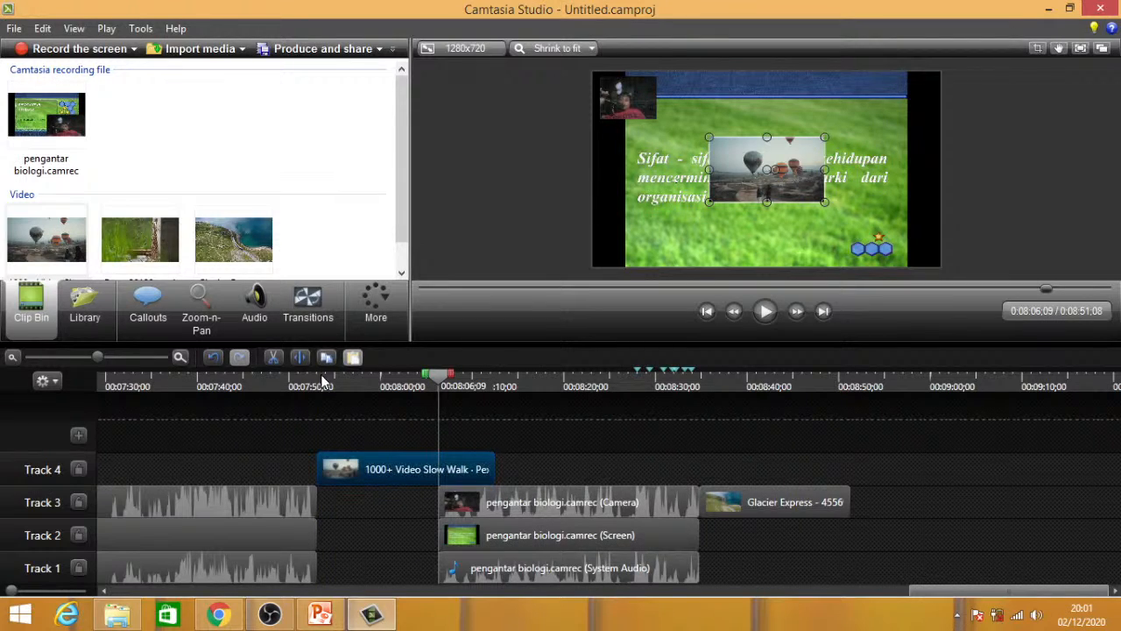
pyautogui.click(301, 358)
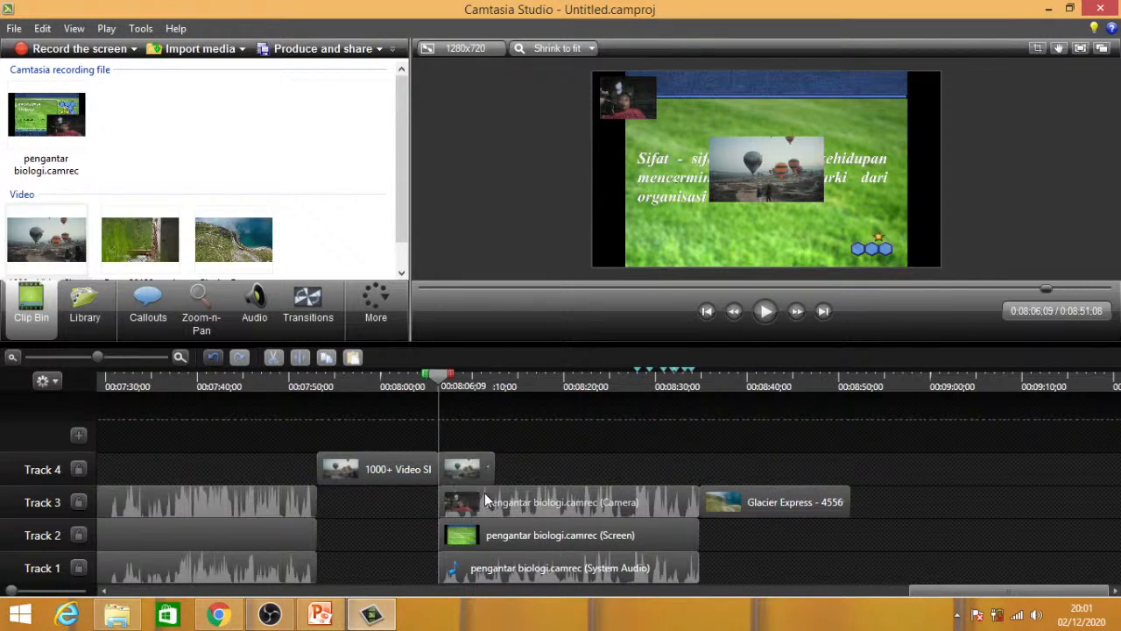
pyautogui.click(472, 467)
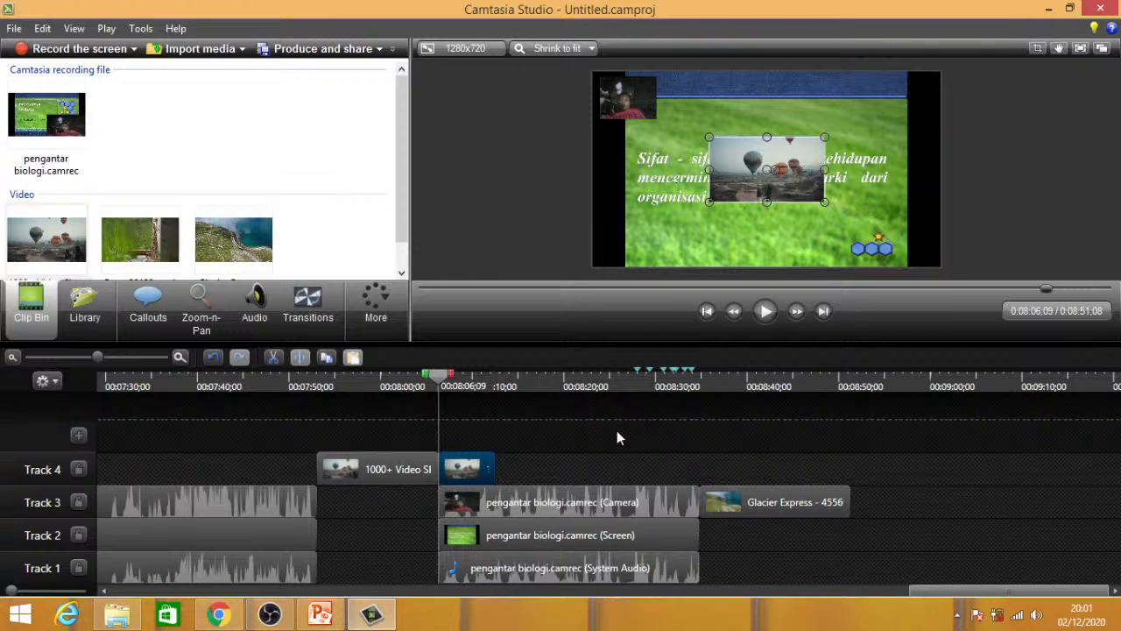
pyautogui.press('Delete')
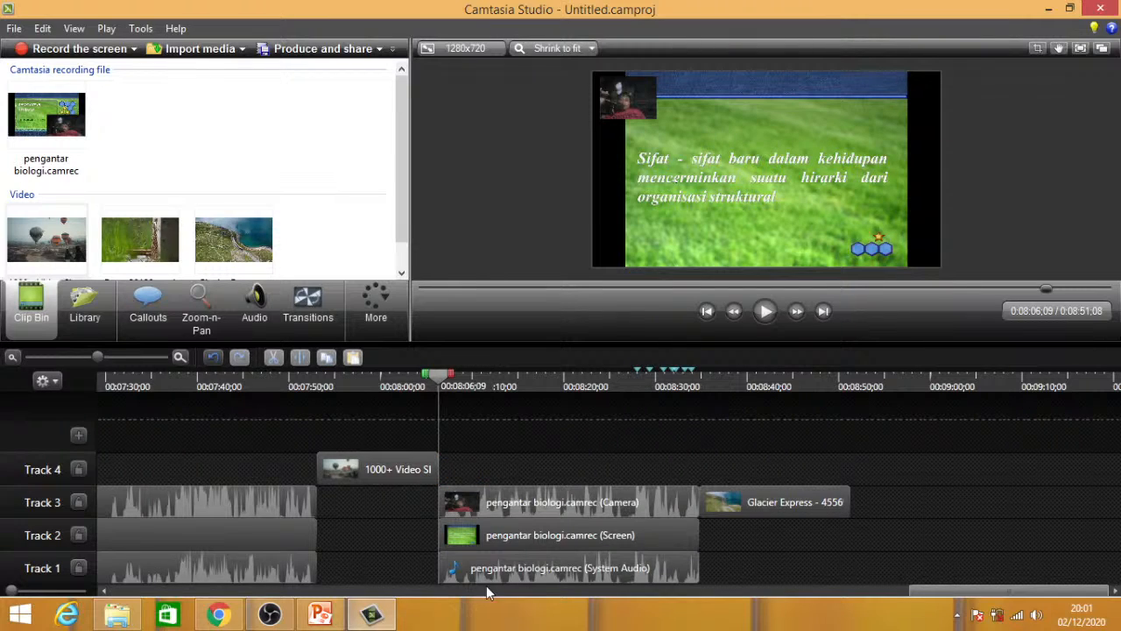
# - Move the trimmed Slow Walk clip from Track 4 into the gap on Track 3 and enlarge it to fill the canvas
pyautogui.click(376, 472)
pyautogui.moveTo(371, 471); pyautogui.dragTo(375, 494)
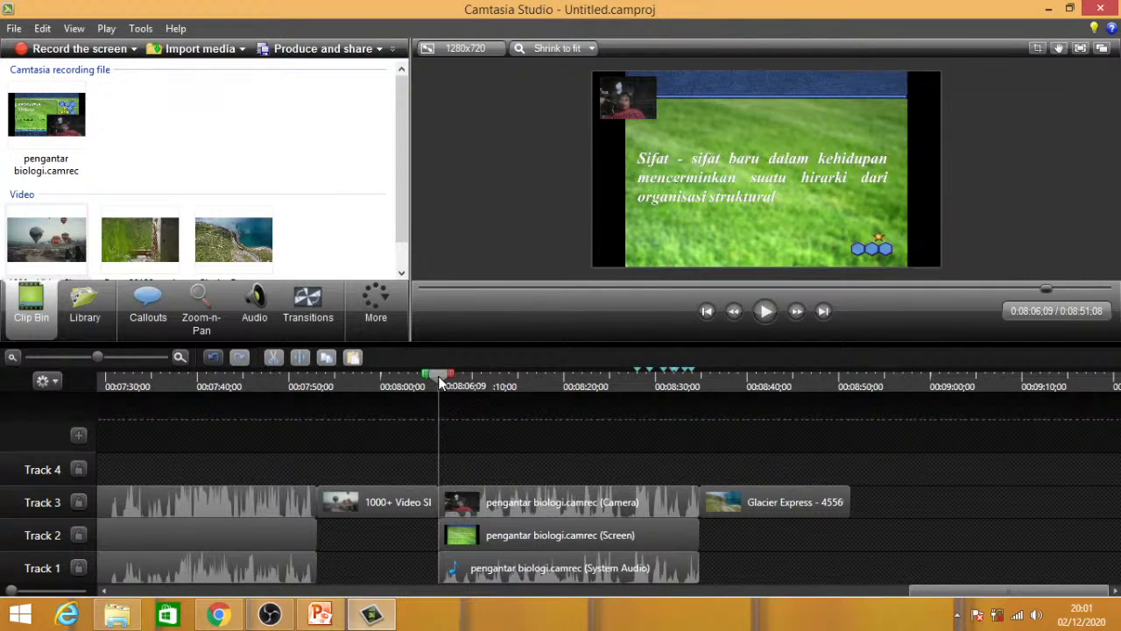
pyautogui.moveTo(438, 376); pyautogui.dragTo(392, 387)
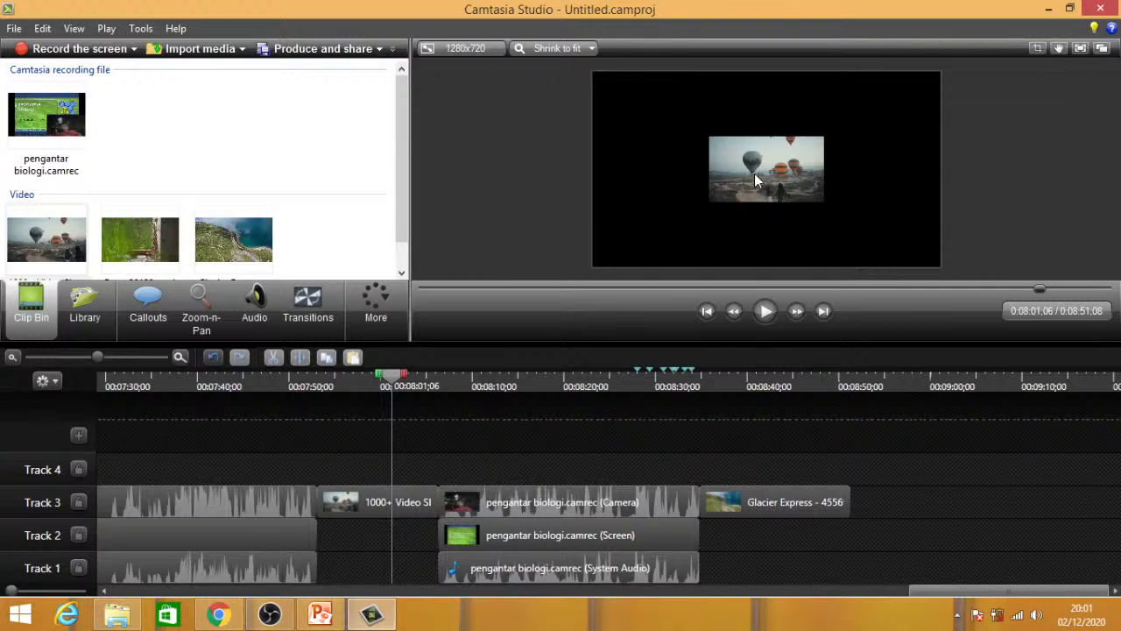
pyautogui.click(754, 169)
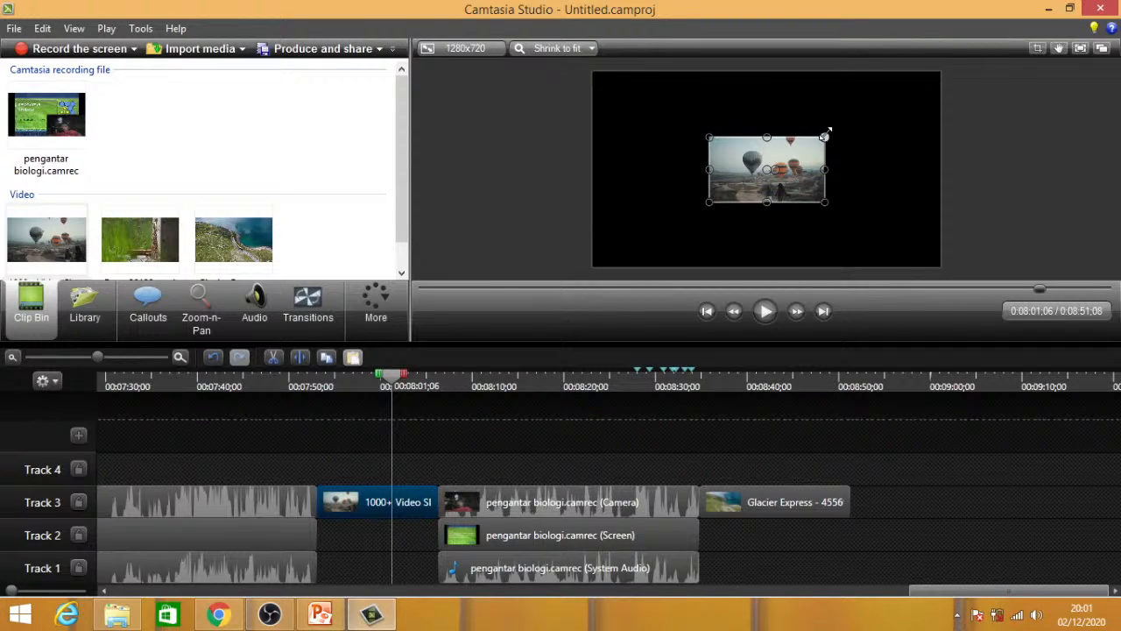
pyautogui.moveTo(826, 137); pyautogui.dragTo(942, 71)
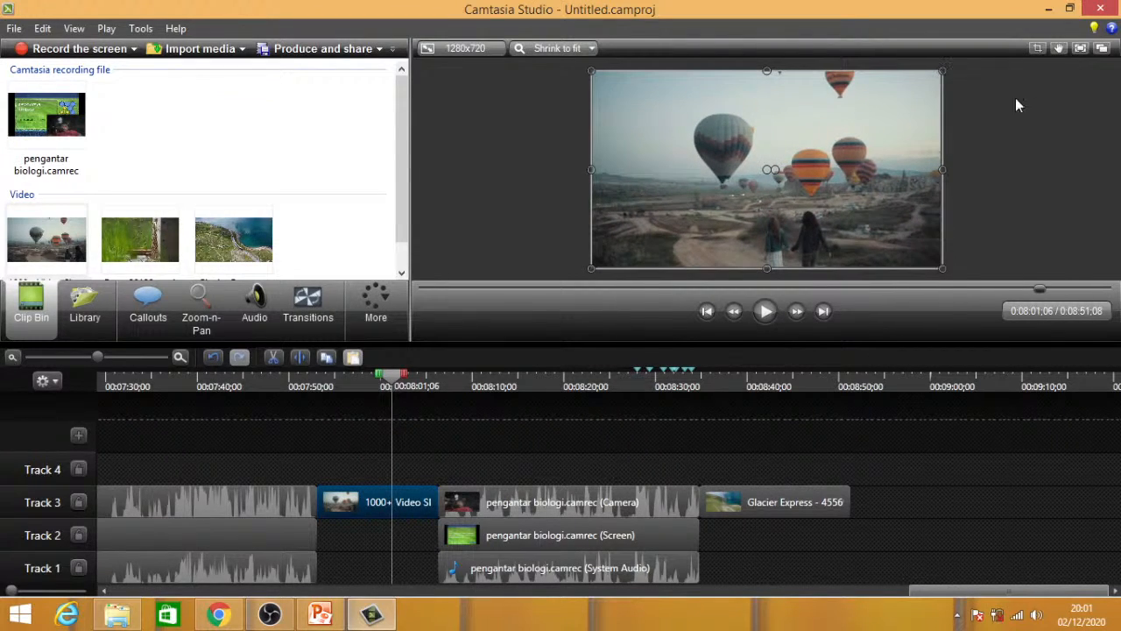
pyautogui.click(934, 499)
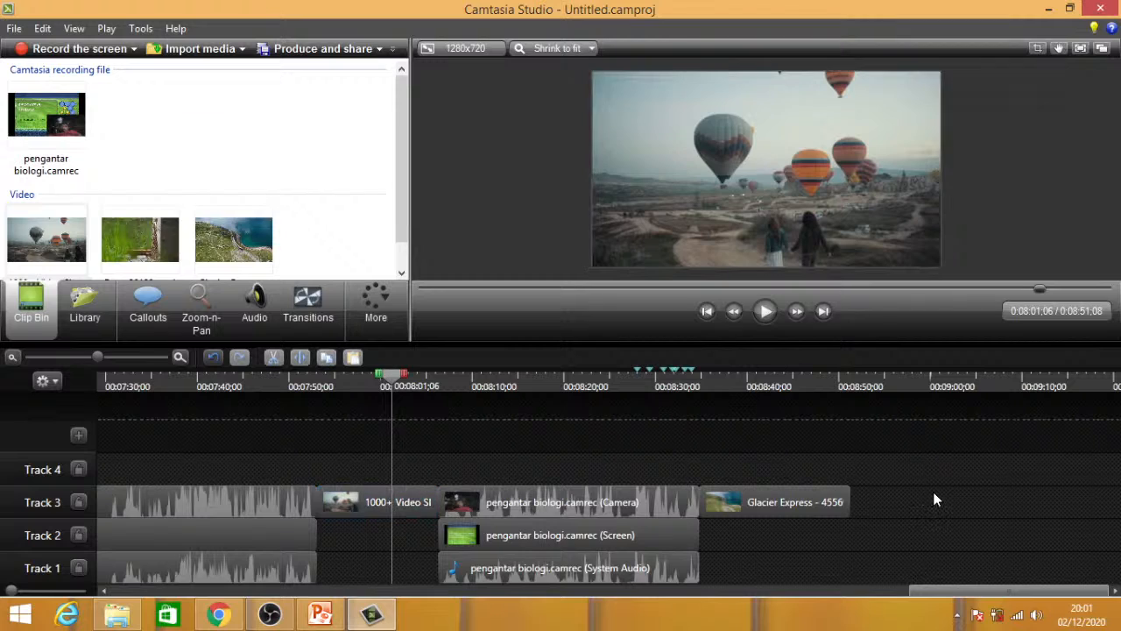
# - Play the timeline from 0:07:51;08 to preview the change from the recording to the Slow Walk footage
pyautogui.moveTo(392, 379); pyautogui.dragTo(300, 385)
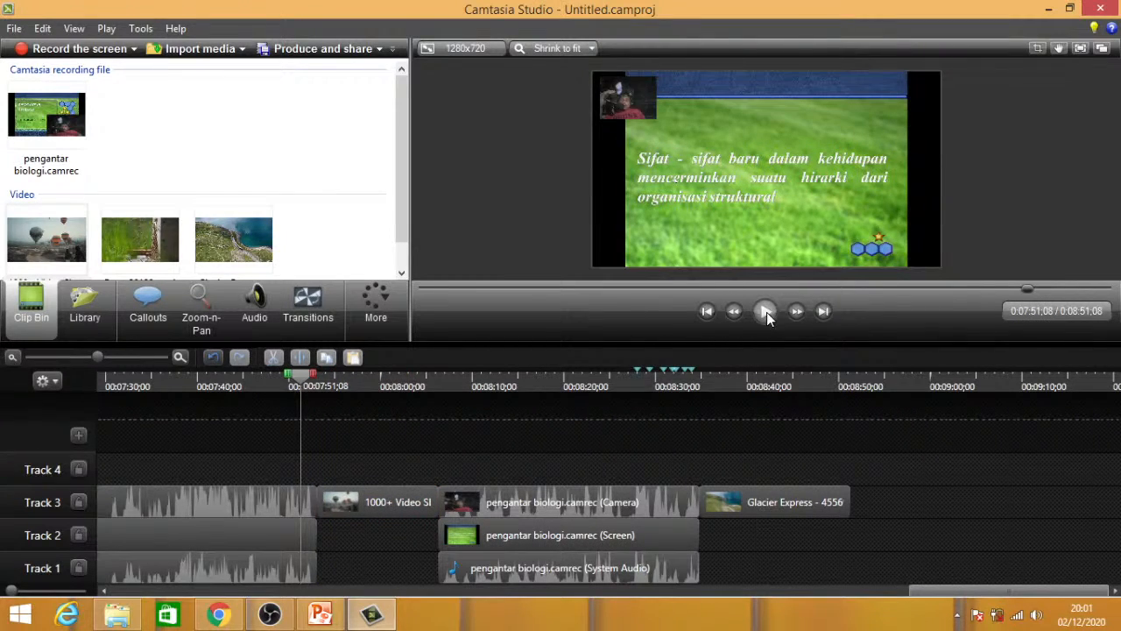
pyautogui.click(764, 315)
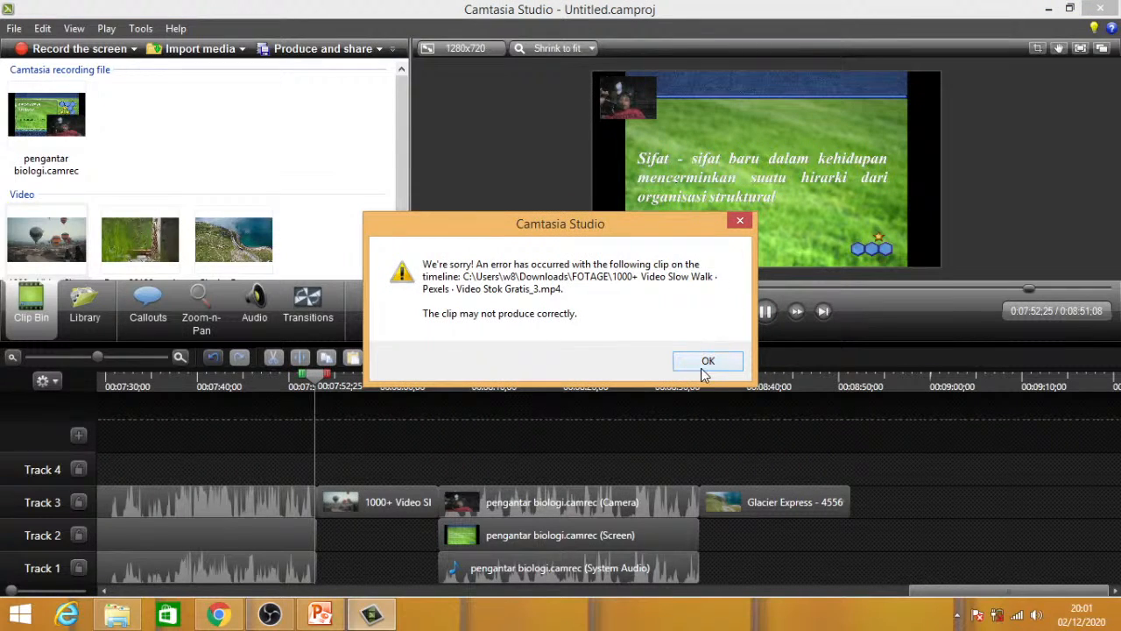
pyautogui.click(708, 362)
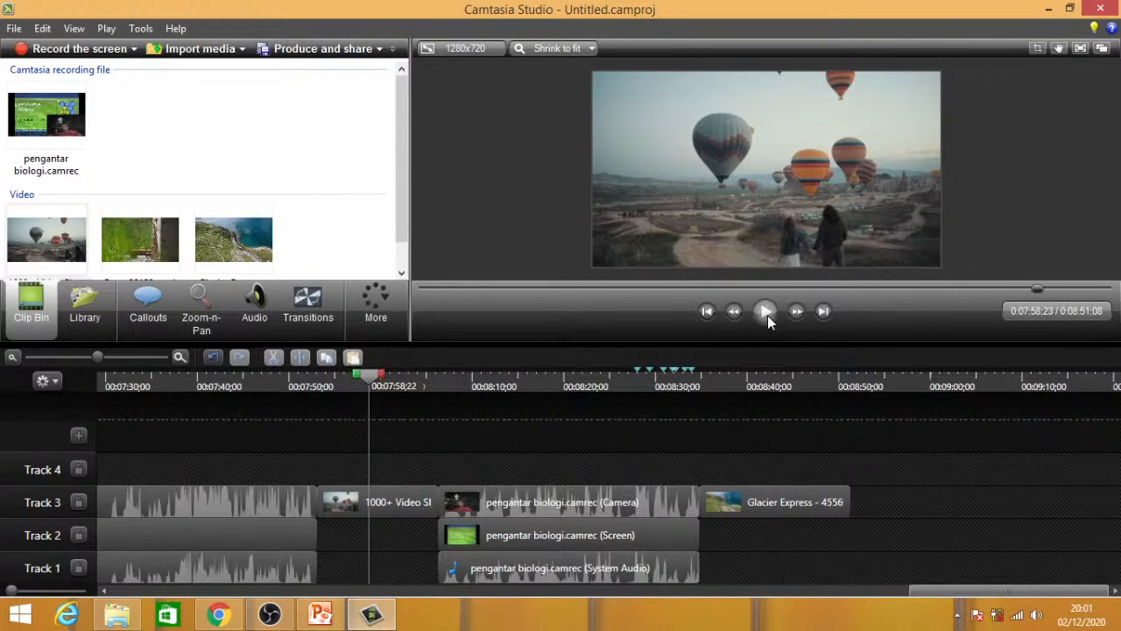
pyautogui.moveTo(365, 374); pyautogui.dragTo(342, 385)
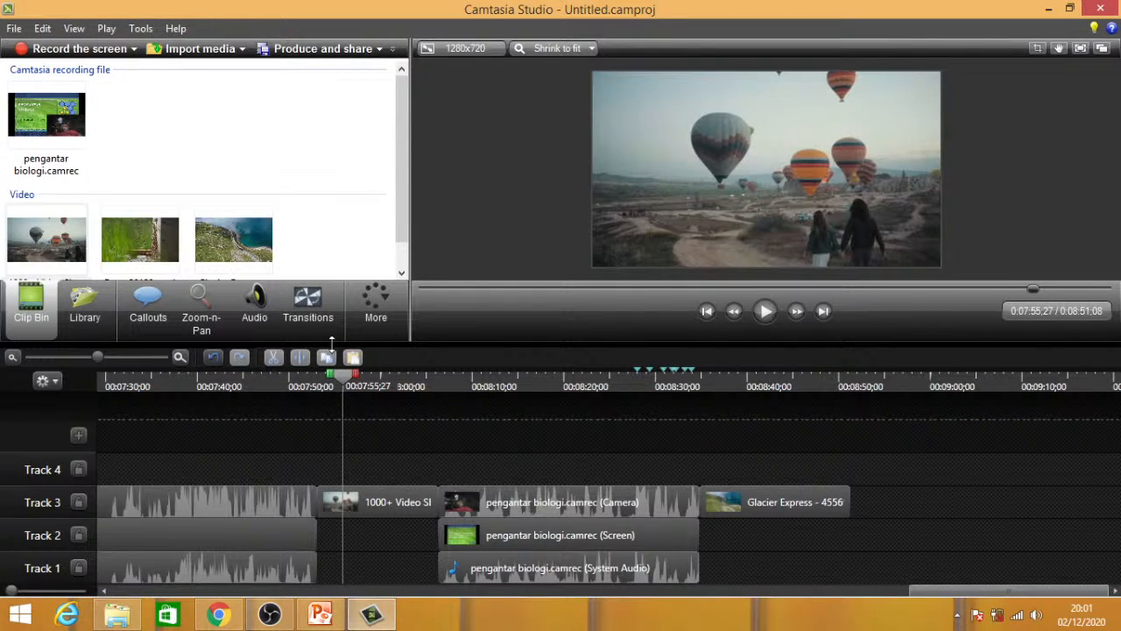
# - Add a Fold transition at both the start and the end of the Slow Walk clip on Track 3
pyautogui.click(307, 305)
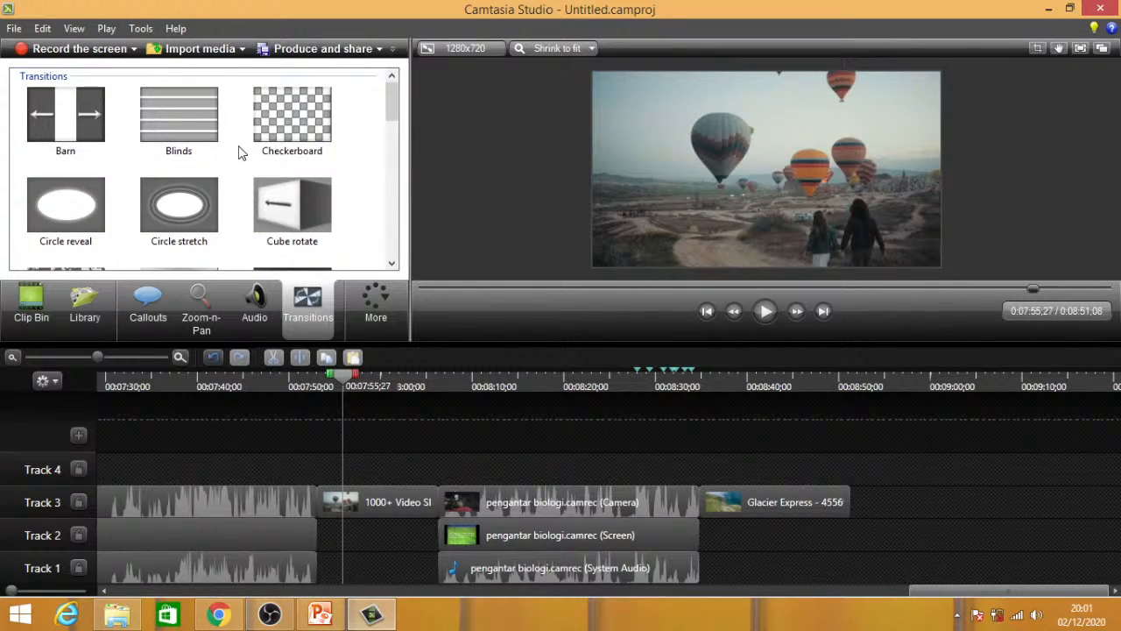
pyautogui.scroll(-5, 238, 152)
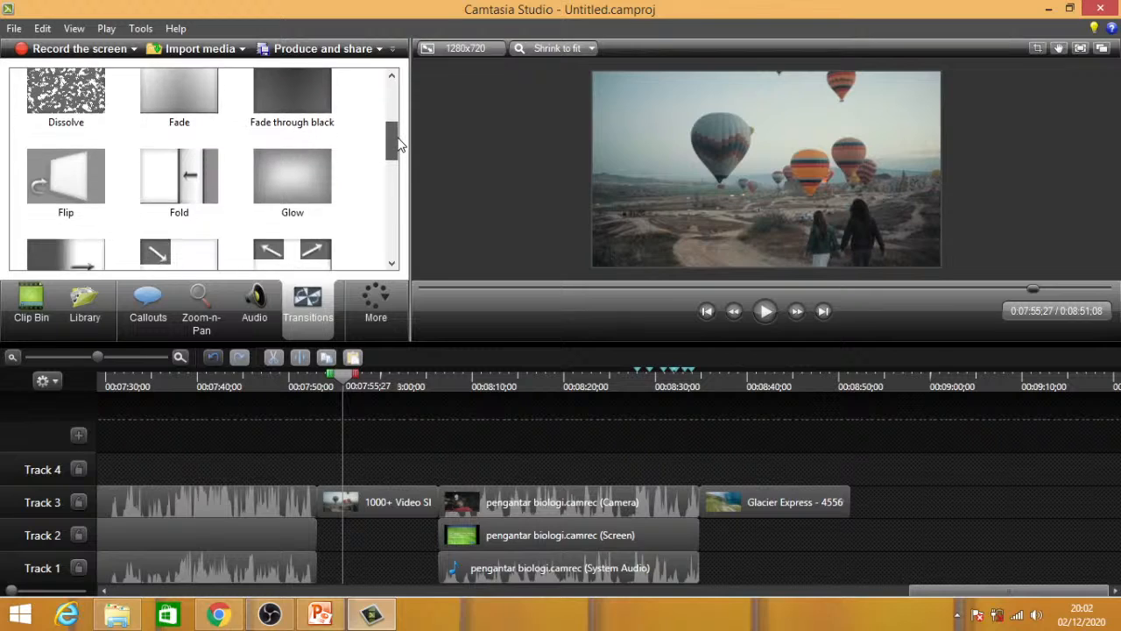
pyautogui.click(175, 149)
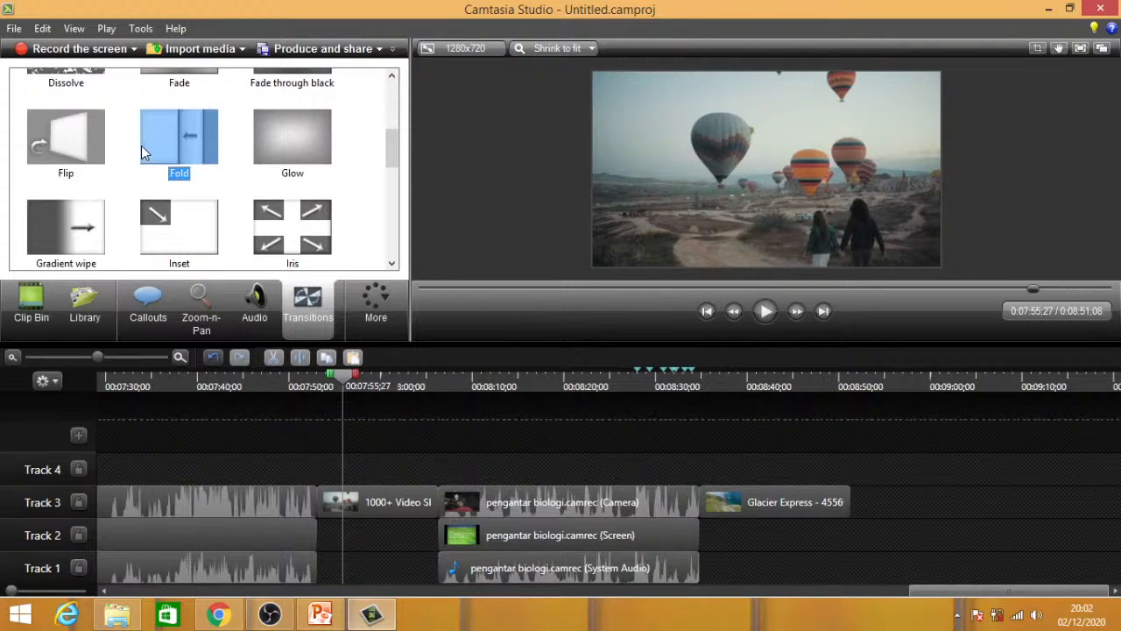
pyautogui.moveTo(175, 145); pyautogui.dragTo(279, 361)
pyautogui.moveTo(313, 494); pyautogui.dragTo(315, 494)
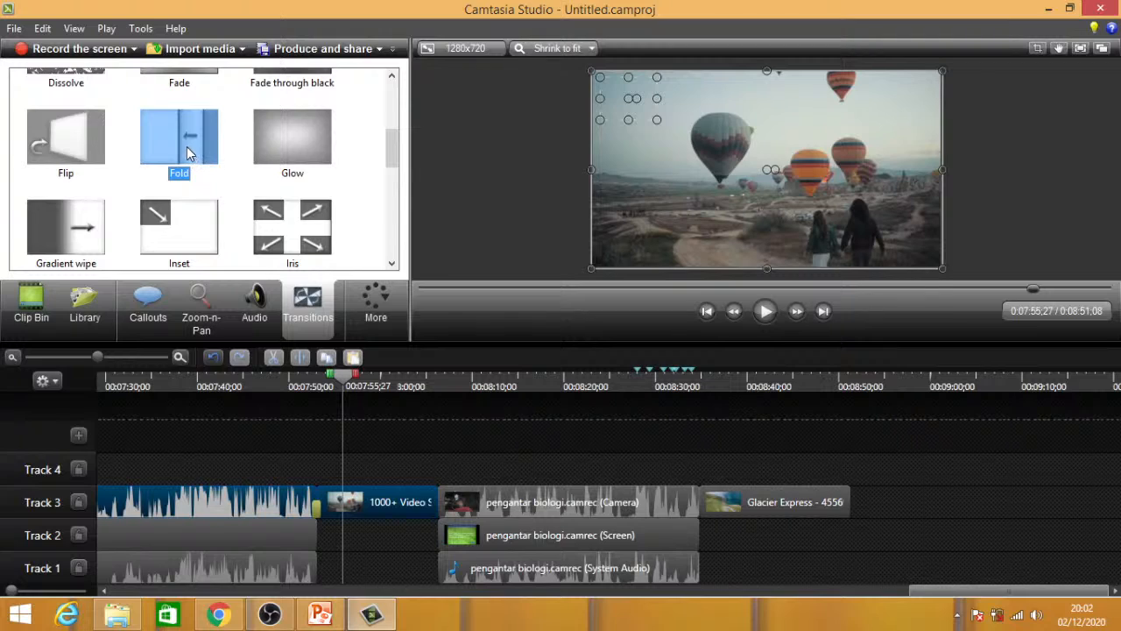
pyautogui.moveTo(187, 149); pyautogui.dragTo(437, 510)
# - Play the timeline from 0:07:50;24 to preview the Fold transition into the Slow Walk footage
pyautogui.moveTo(344, 383); pyautogui.dragTo(295, 393)
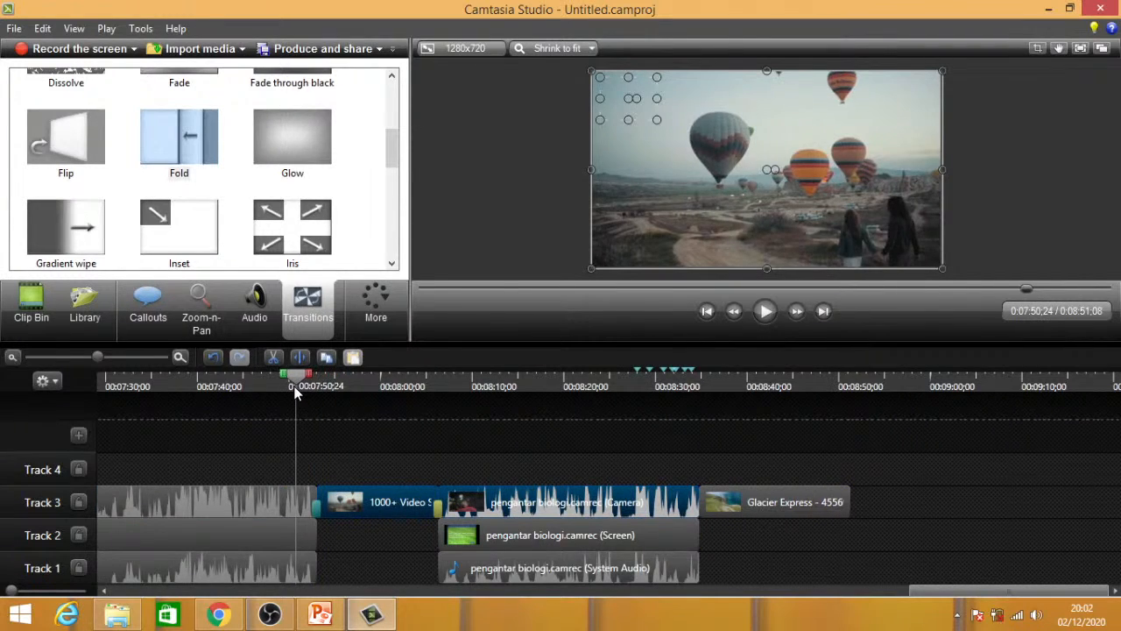
pyautogui.click(765, 313)
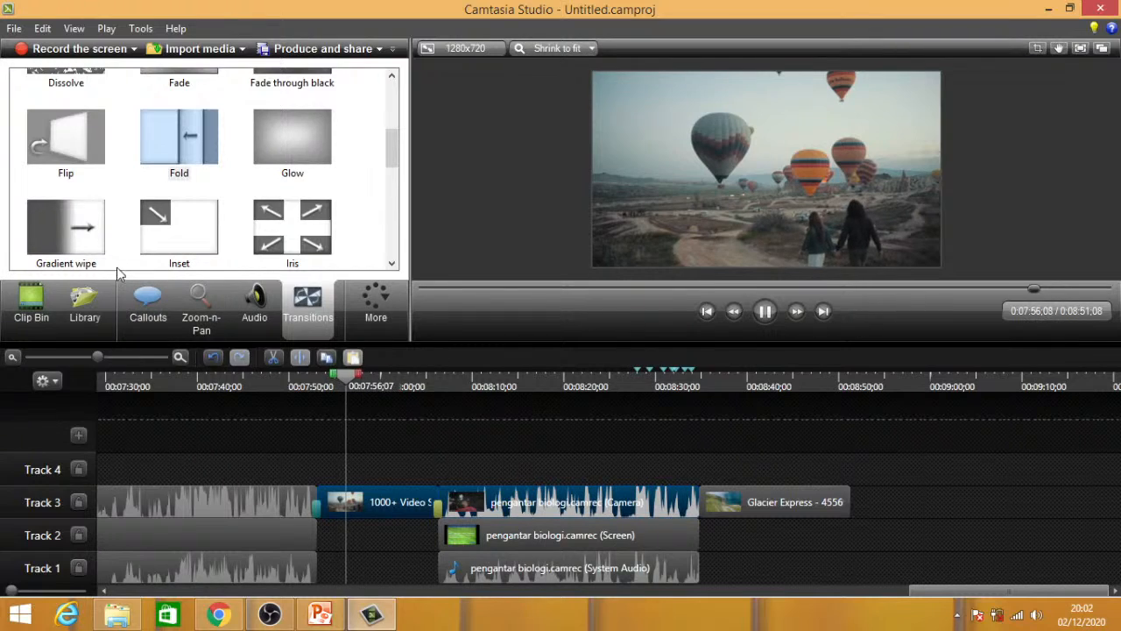
# - Add a Gradient wipe transition between the second camera clip and the Glacier Express clip on Track 3, and preview it
pyautogui.moveTo(63, 225); pyautogui.dragTo(699, 503)
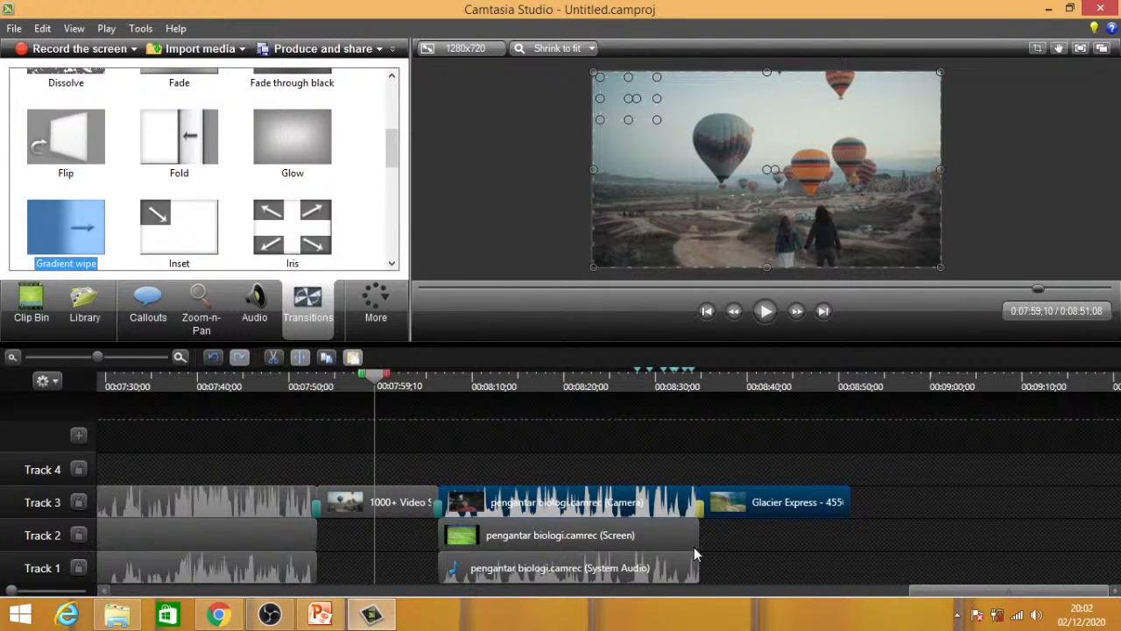
pyautogui.click(766, 313)
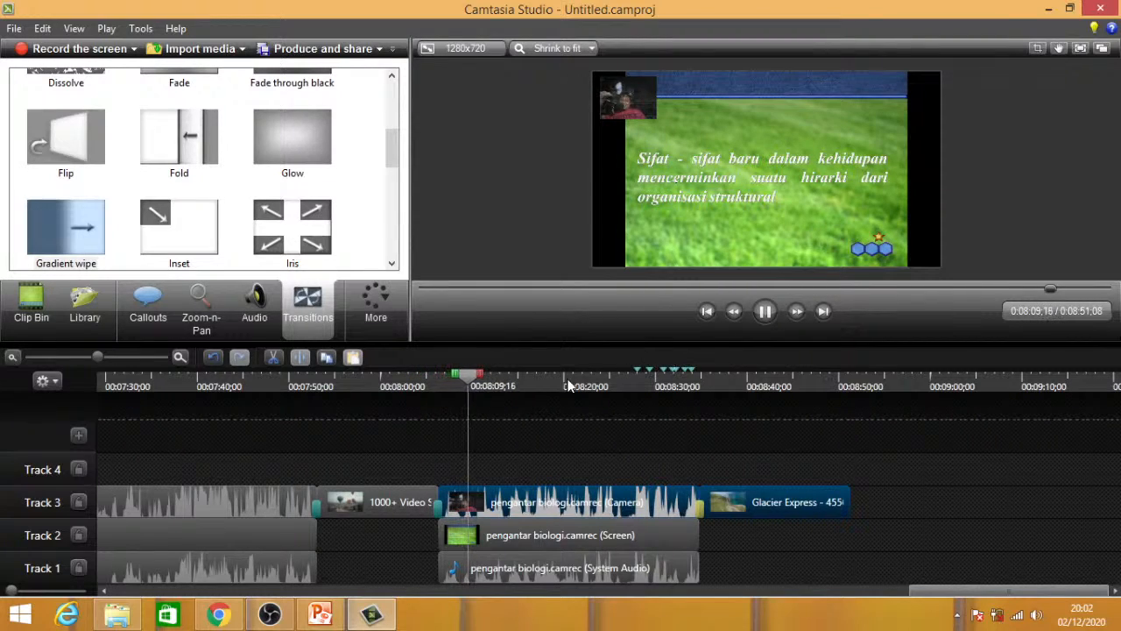
pyautogui.moveTo(528, 382); pyautogui.dragTo(696, 406)
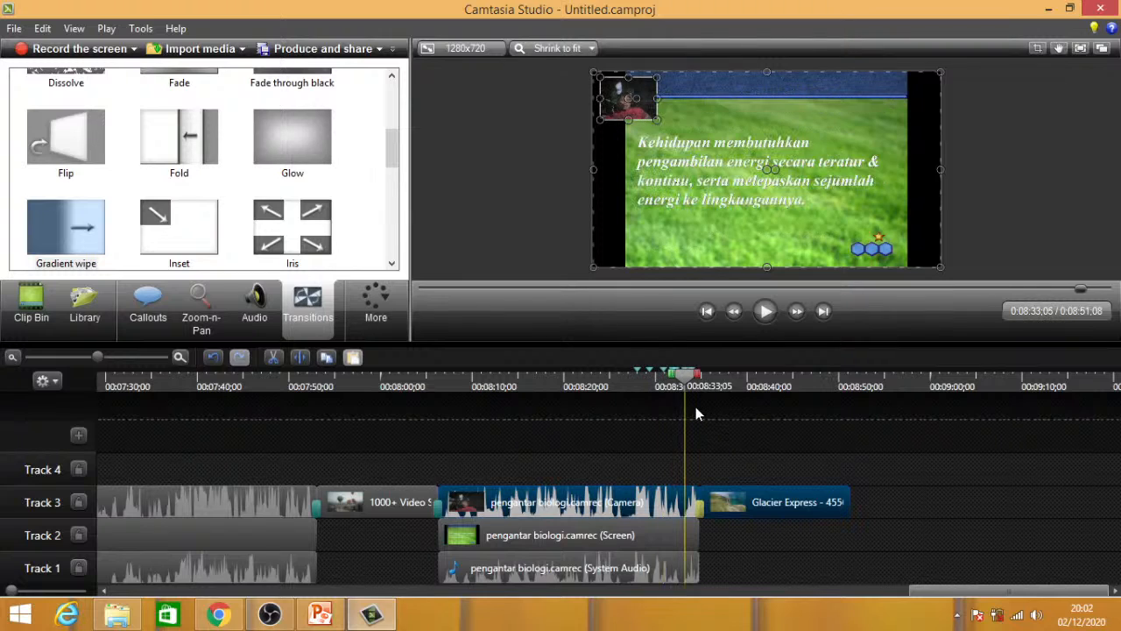
pyautogui.click(765, 312)
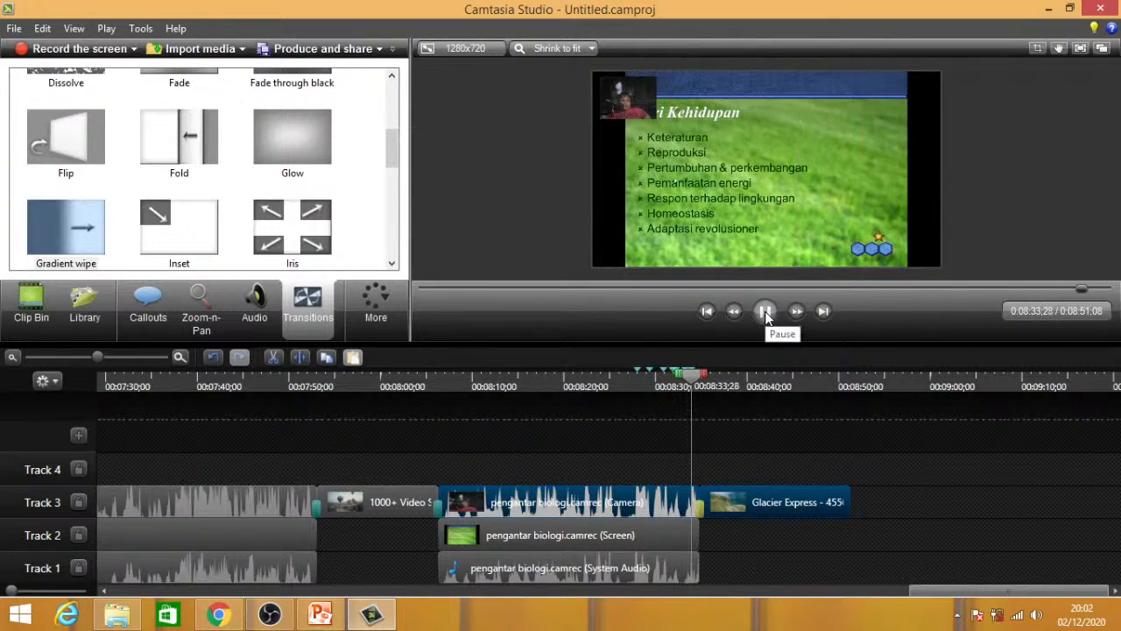
pyautogui.click(766, 312)
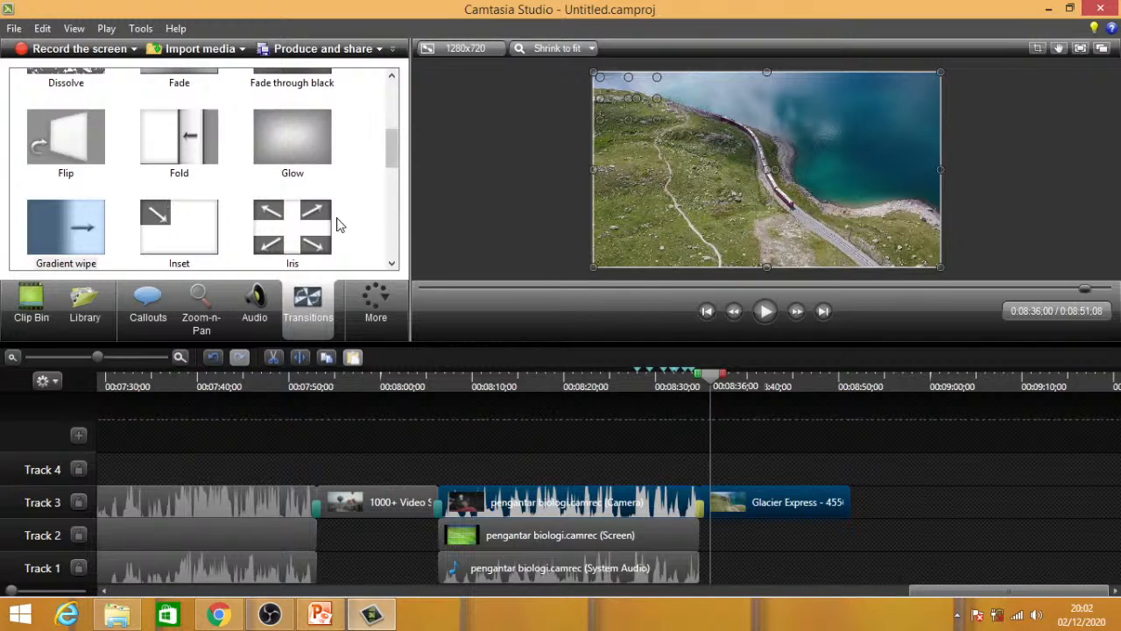
# - Add a Flip transition at the end of the Glacier Express clip on Track 3
pyautogui.click(294, 228)
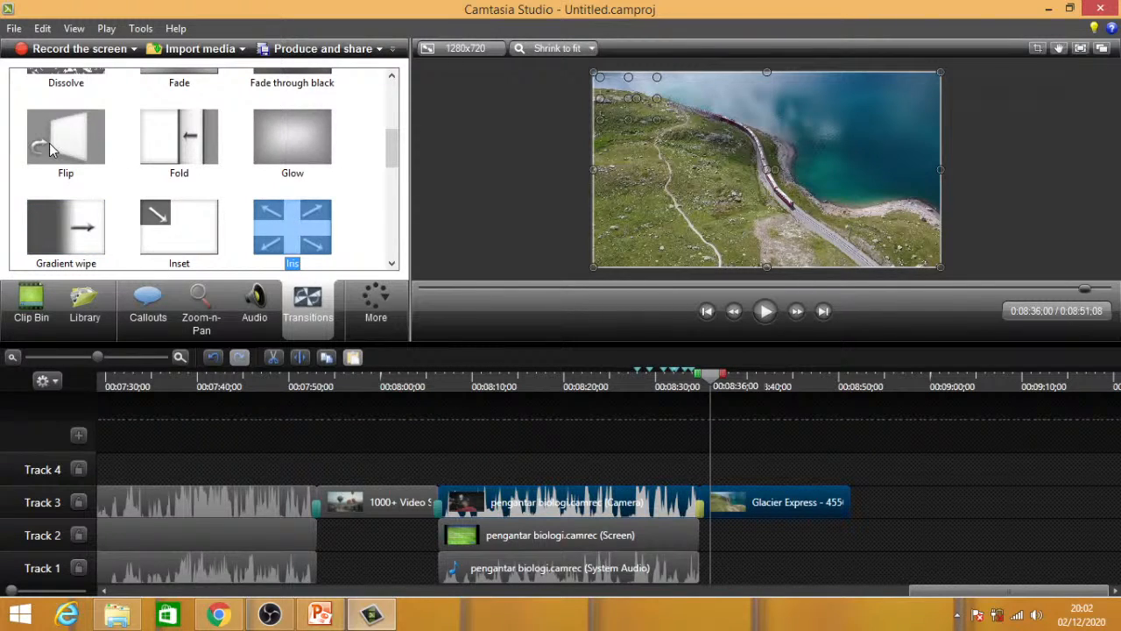
pyautogui.moveTo(50, 148)
pyautogui.mouseDown()
pyautogui.moveTo(873, 402)
pyautogui.moveTo(850, 513)
pyautogui.moveTo(843, 506)
pyautogui.mouseUp()
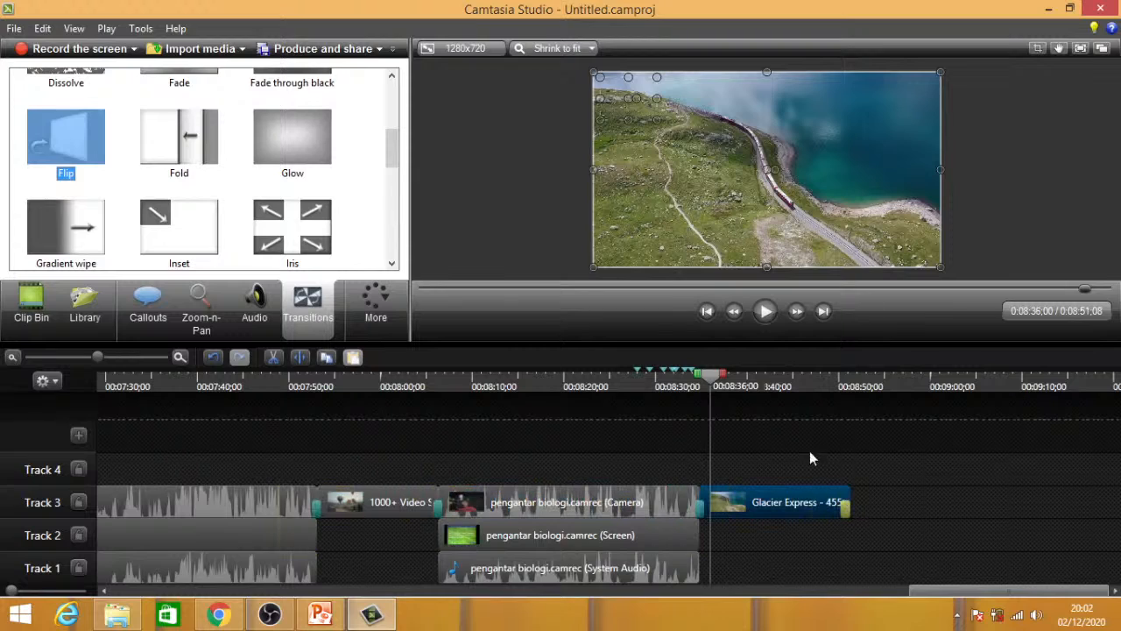
pyautogui.moveTo(70, 136)
pyautogui.mouseDown()
pyautogui.moveTo(95, 200)
pyautogui.moveTo(75, 150)
pyautogui.mouseUp()
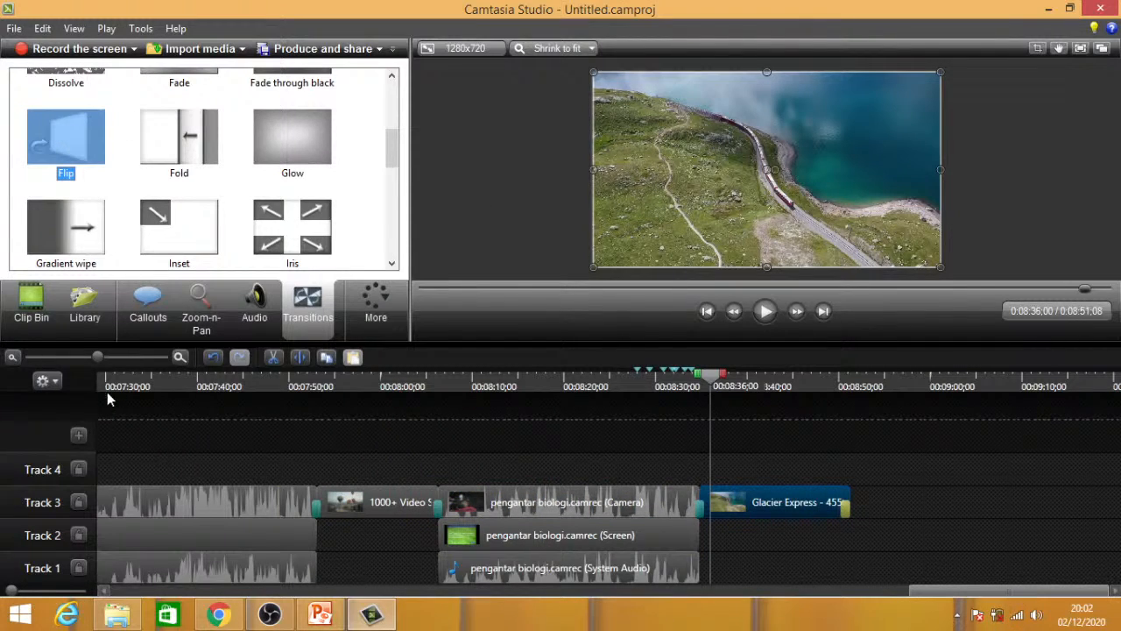
# - Add a Flip transition at the start of the first pengantar biologi.camrec camera clip on Track 3
pyautogui.click(43, 357)
pyautogui.click(42, 357)
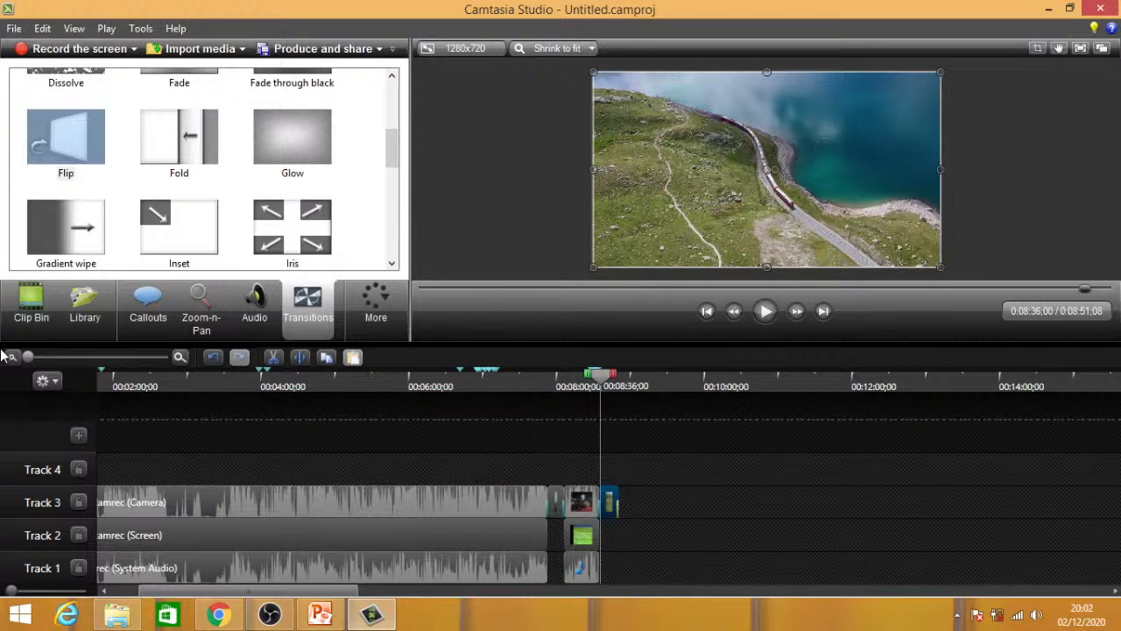
pyautogui.moveTo(296, 591); pyautogui.dragTo(267, 591)
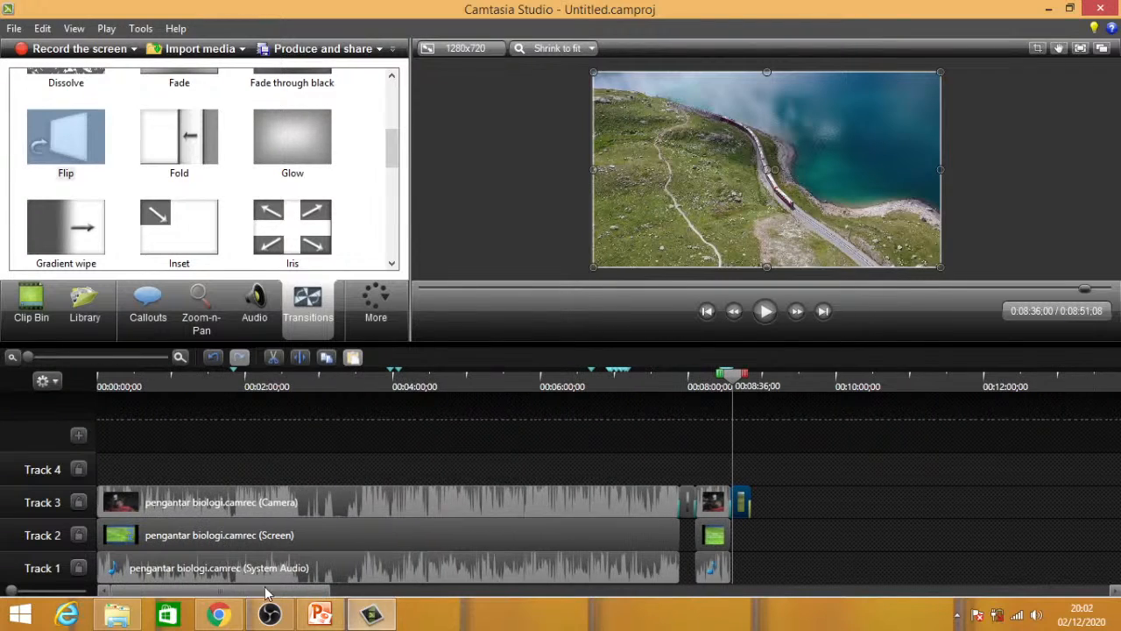
pyautogui.moveTo(29, 356); pyautogui.dragTo(71, 356)
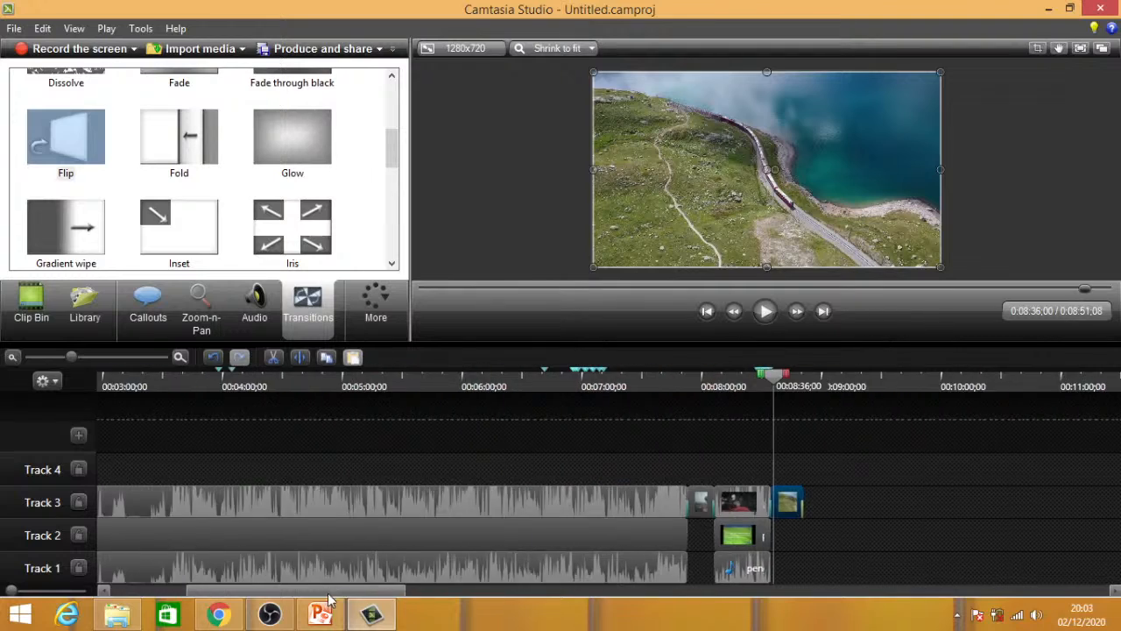
pyautogui.moveTo(333, 593); pyautogui.dragTo(208, 592)
pyautogui.moveTo(70, 145); pyautogui.dragTo(110, 502)
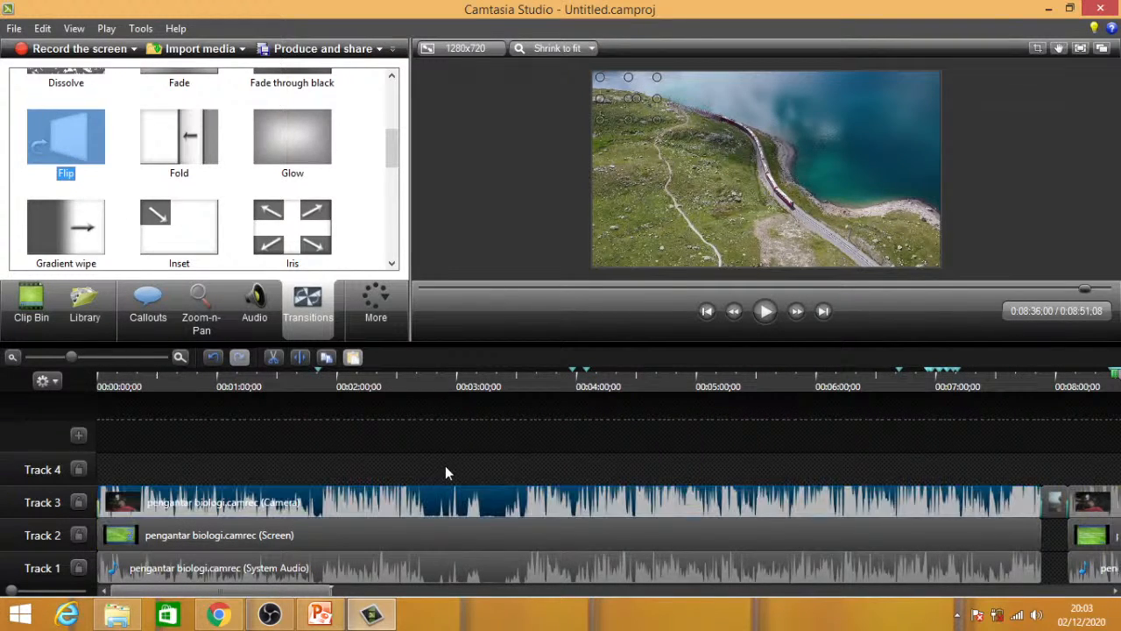
# - Set the playhead to 0:00:01;00 and shift all clips on the three tracks about 29 seconds forward in time, leaving a gap at the start
pyautogui.click(12, 357)
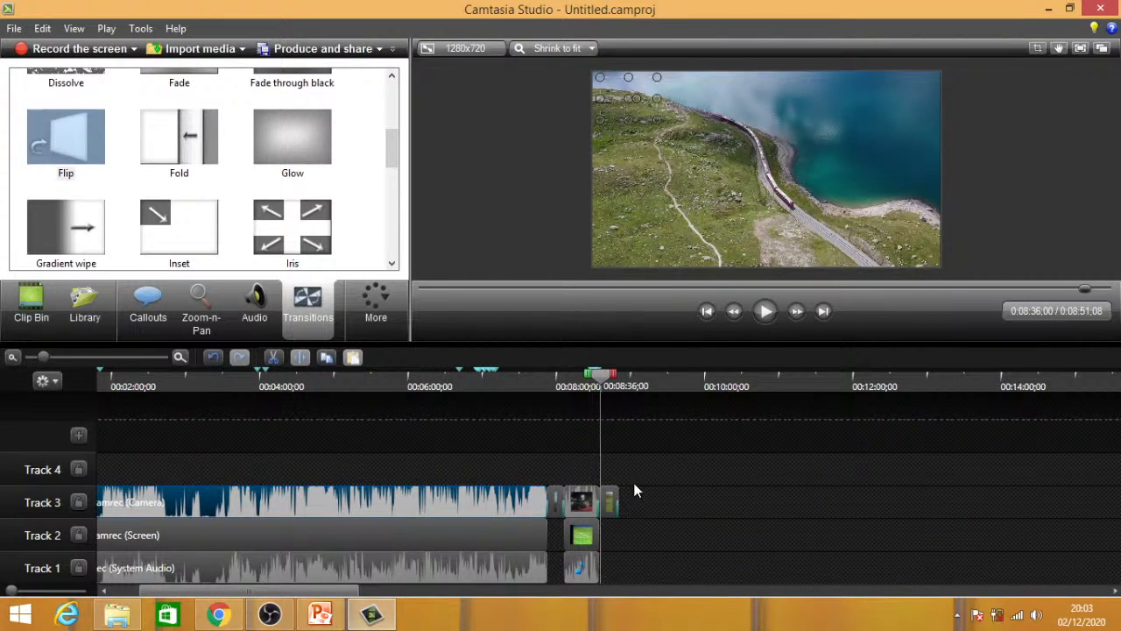
pyautogui.moveTo(732, 465); pyautogui.dragTo(136, 566)
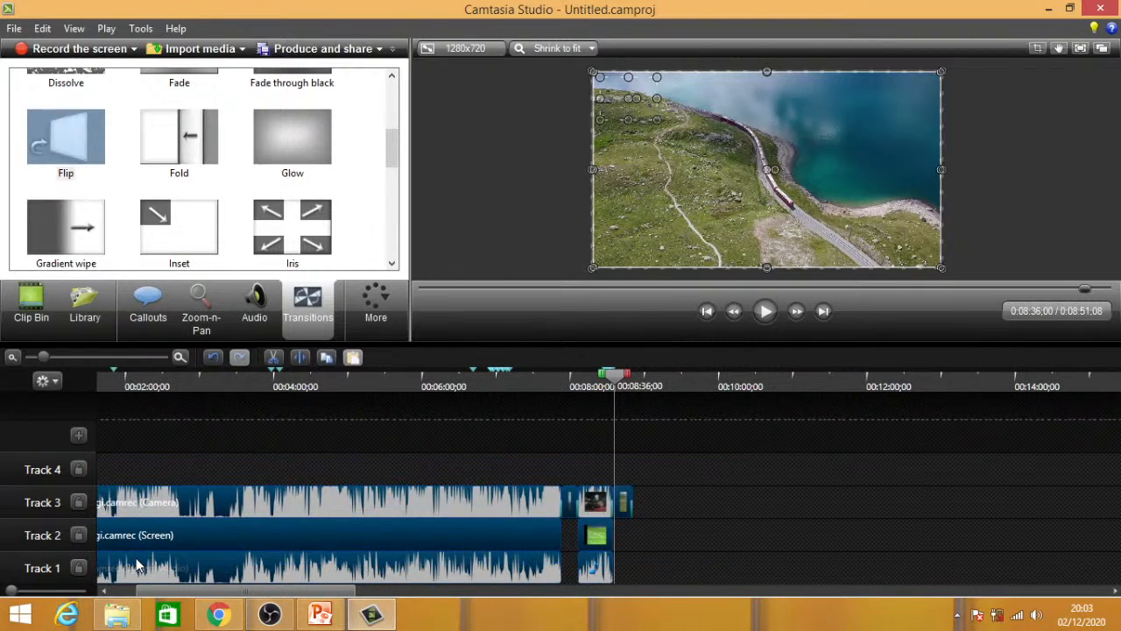
pyautogui.moveTo(256, 591); pyautogui.dragTo(201, 596)
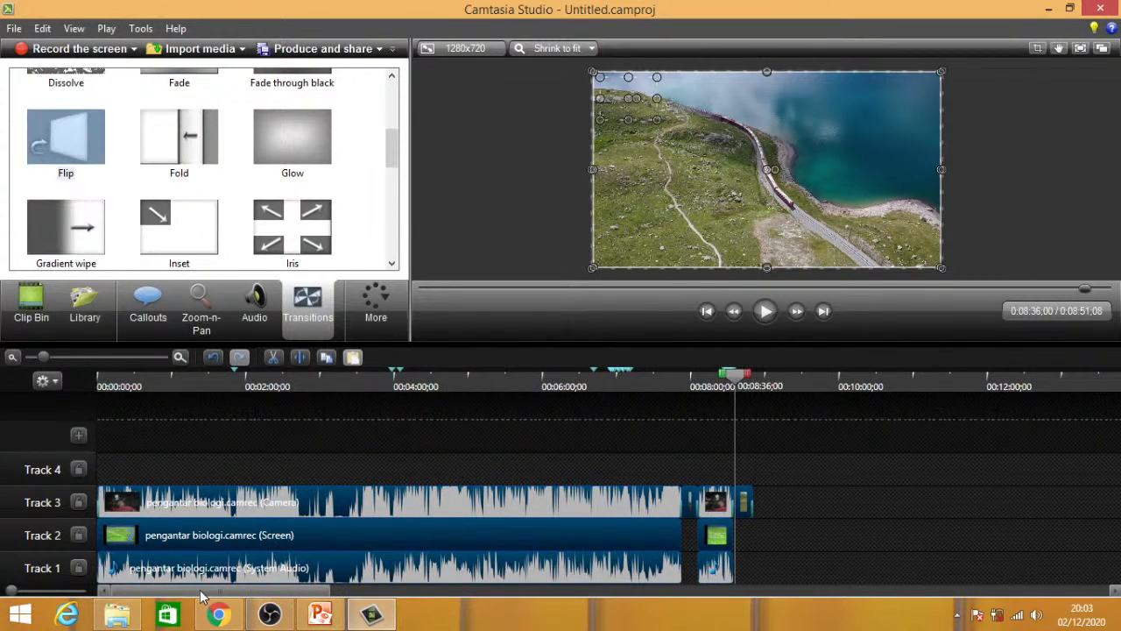
pyautogui.moveTo(736, 375); pyautogui.dragTo(101, 441)
pyautogui.moveTo(866, 455); pyautogui.dragTo(105, 566)
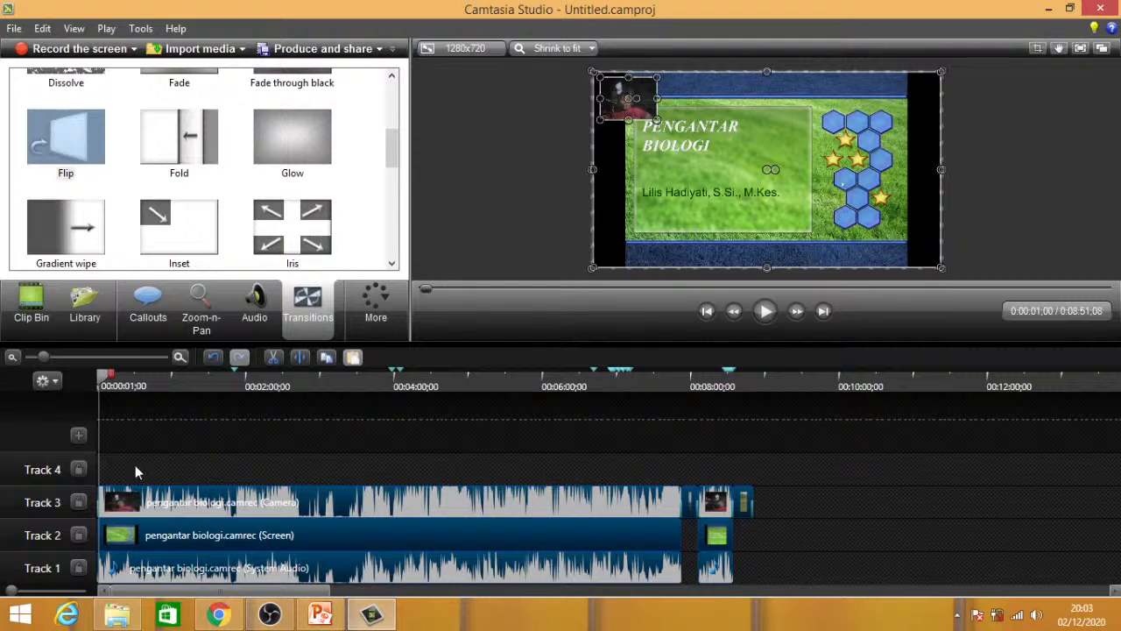
pyautogui.moveTo(43, 357)
pyautogui.mouseDown()
pyautogui.moveTo(95, 356)
pyautogui.moveTo(27, 356)
pyautogui.moveTo(39, 357)
pyautogui.mouseUp()
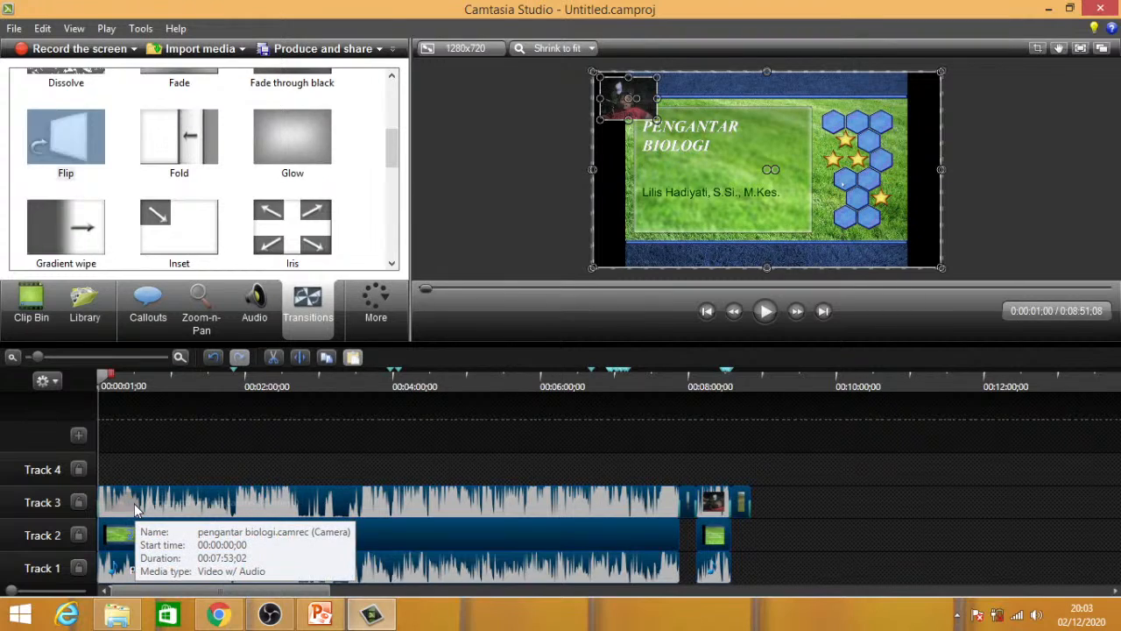
pyautogui.moveTo(131, 502); pyautogui.dragTo(167, 501)
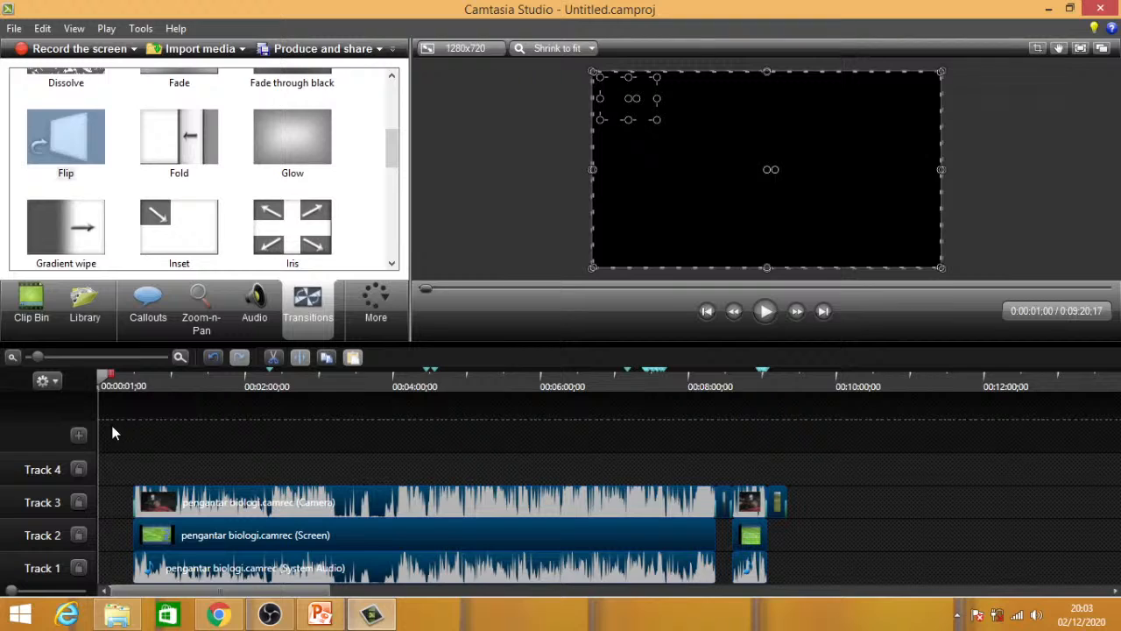
# - Preview the Animated Title from the Theme - Calling Lights folder in the media library
pyautogui.click(84, 308)
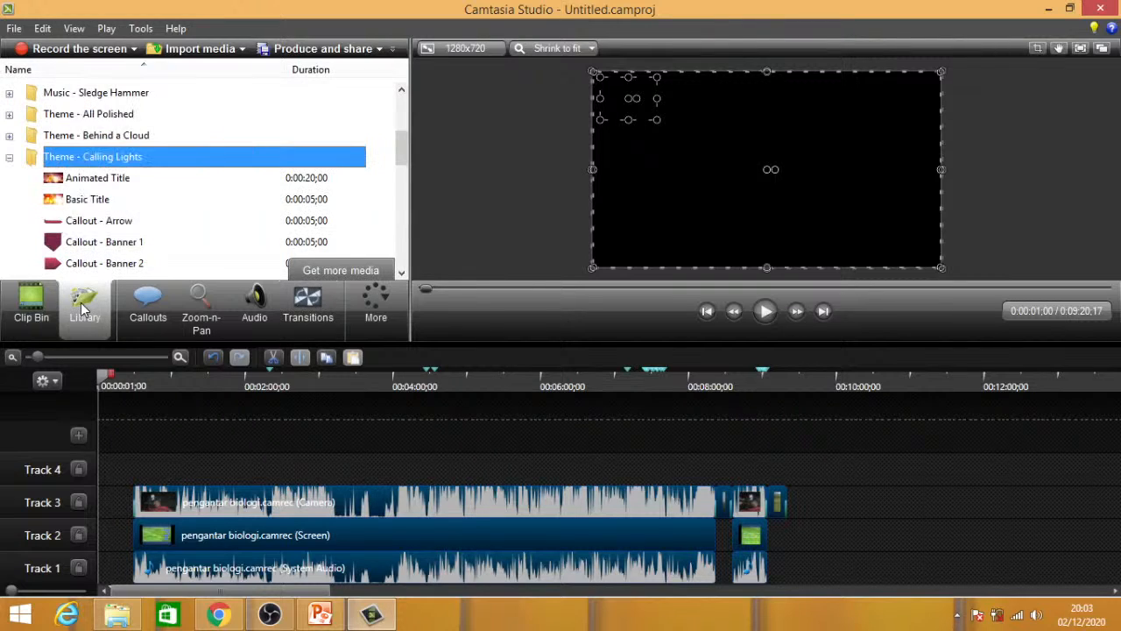
pyautogui.click(88, 179)
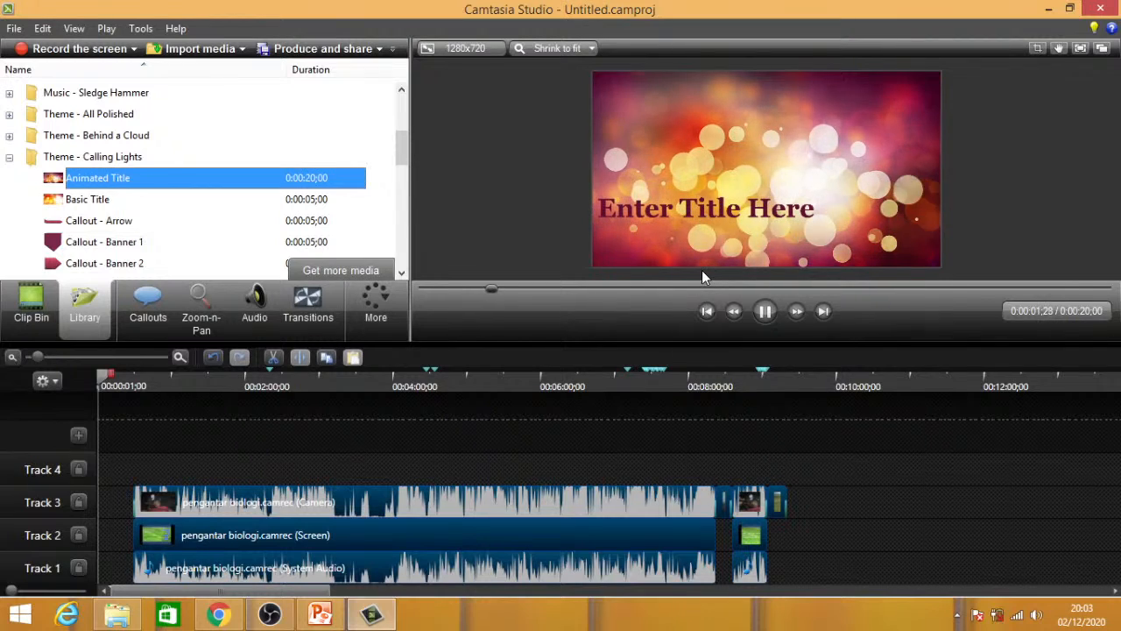
pyautogui.moveTo(162, 194); pyautogui.dragTo(190, 199)
pyautogui.moveTo(403, 248); pyautogui.dragTo(410, 133)
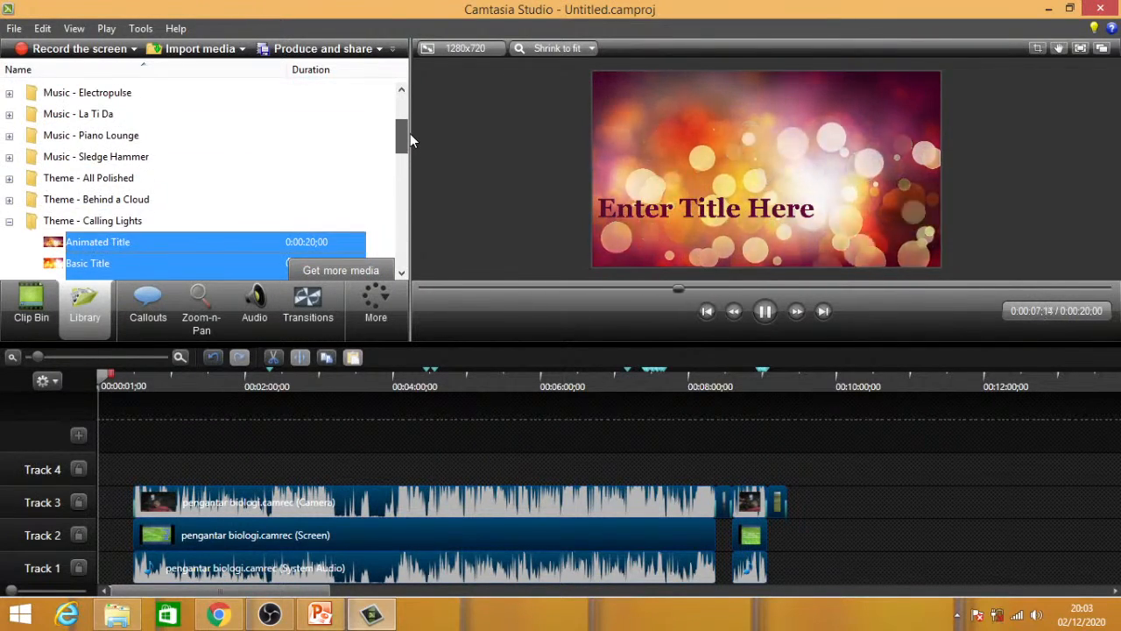
pyautogui.click(131, 242)
pyautogui.rightClick(138, 244)
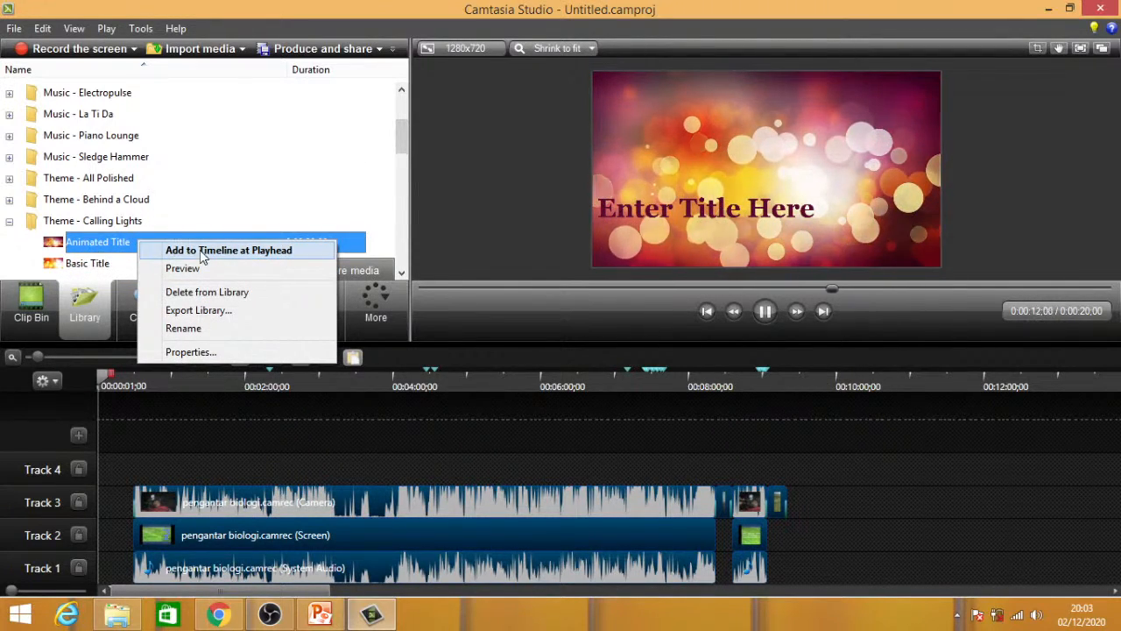
pyautogui.click(260, 250)
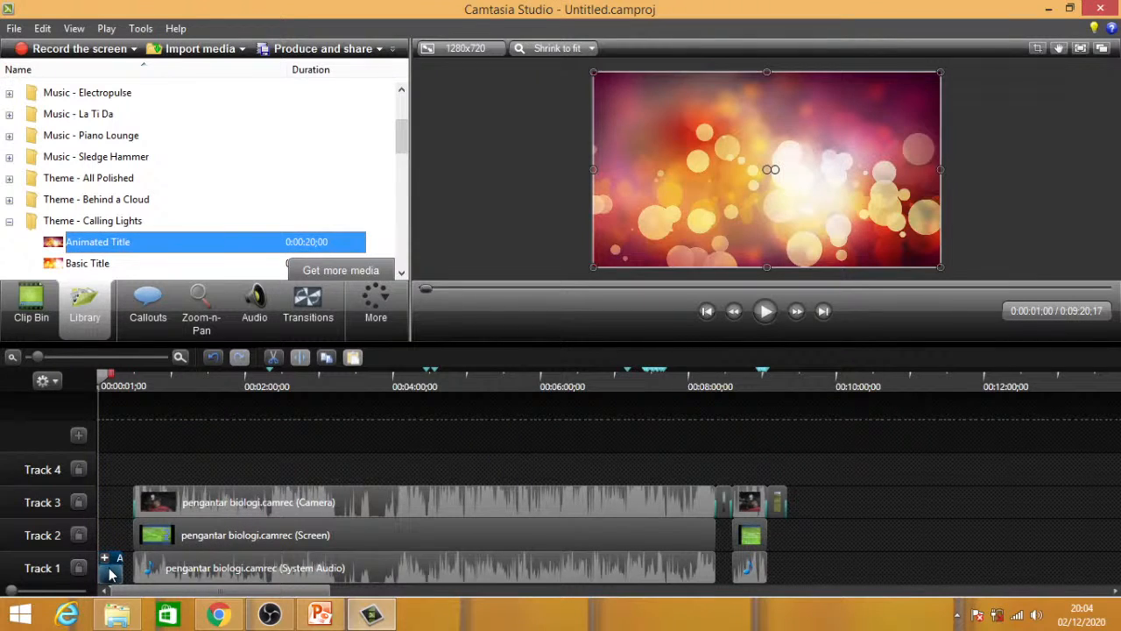
pyautogui.press('Delete')
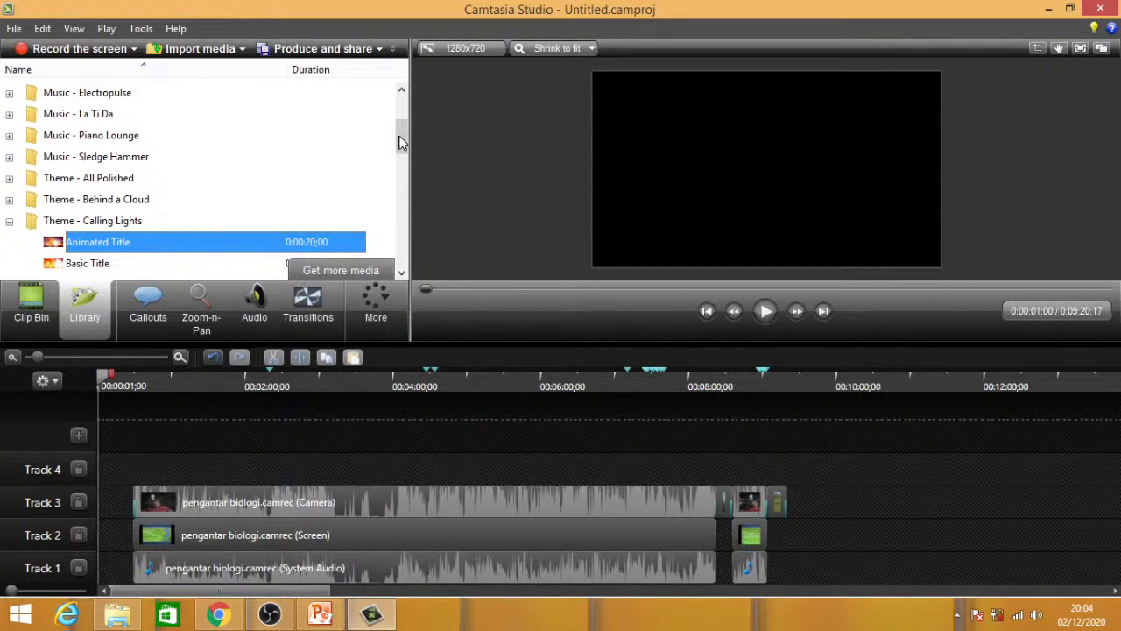
# - Add the Animated Title from the library's Theme - Calling Lights folder to the timeline at the 0:00:01;00 playhead
pyautogui.moveTo(400, 141); pyautogui.dragTo(404, 111)
pyautogui.scroll(-1, 251, 213)
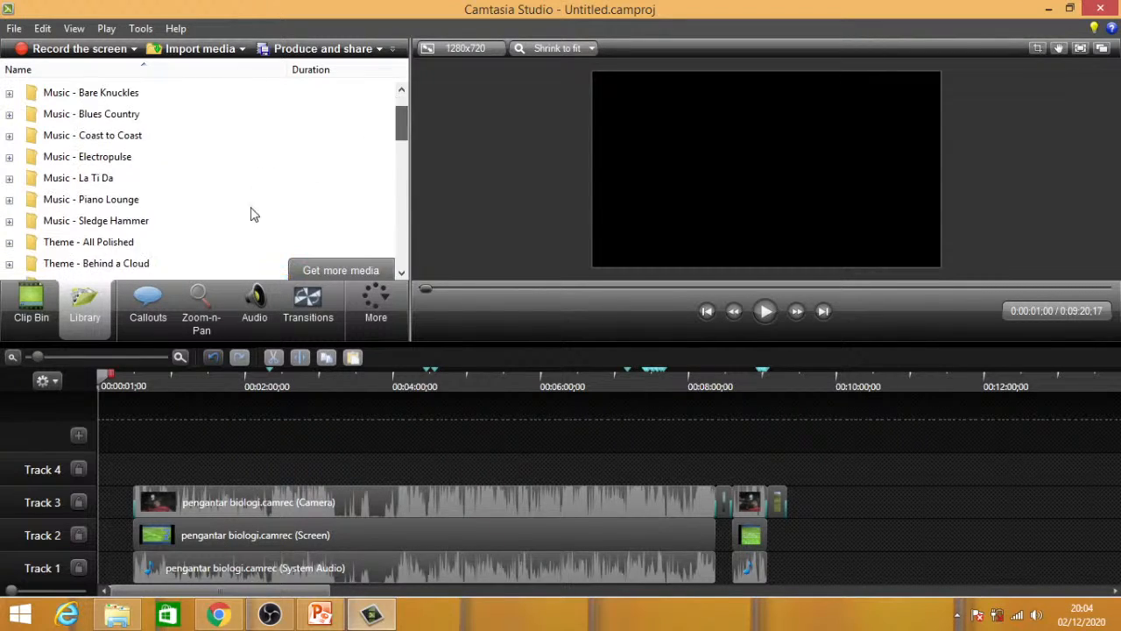
pyautogui.click(27, 309)
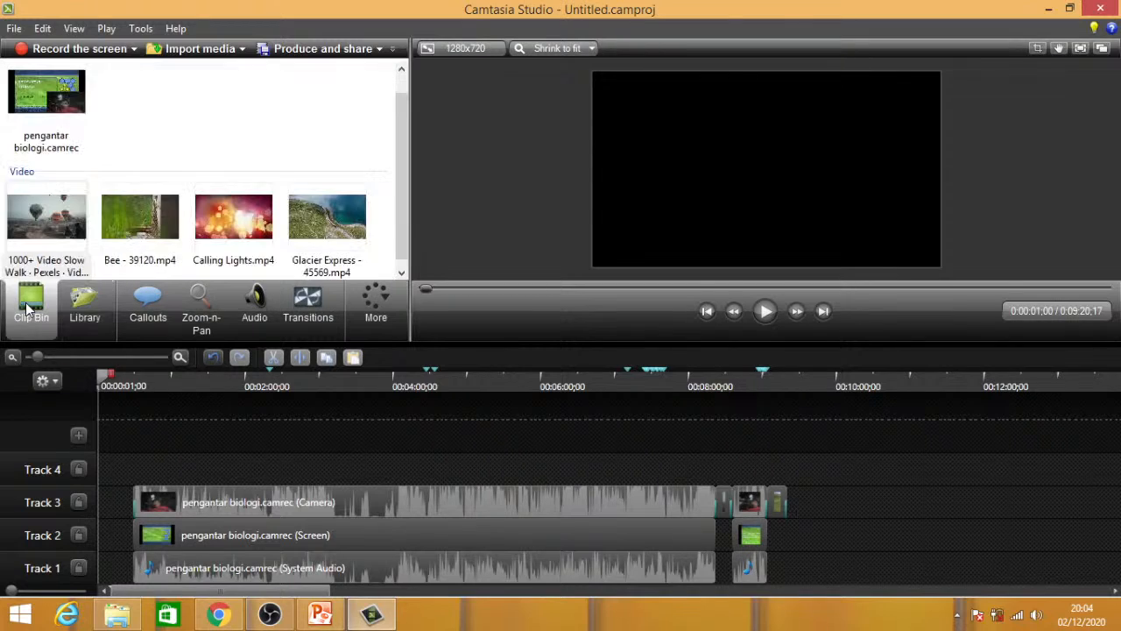
pyautogui.click(87, 303)
pyautogui.moveTo(405, 126); pyautogui.dragTo(404, 153)
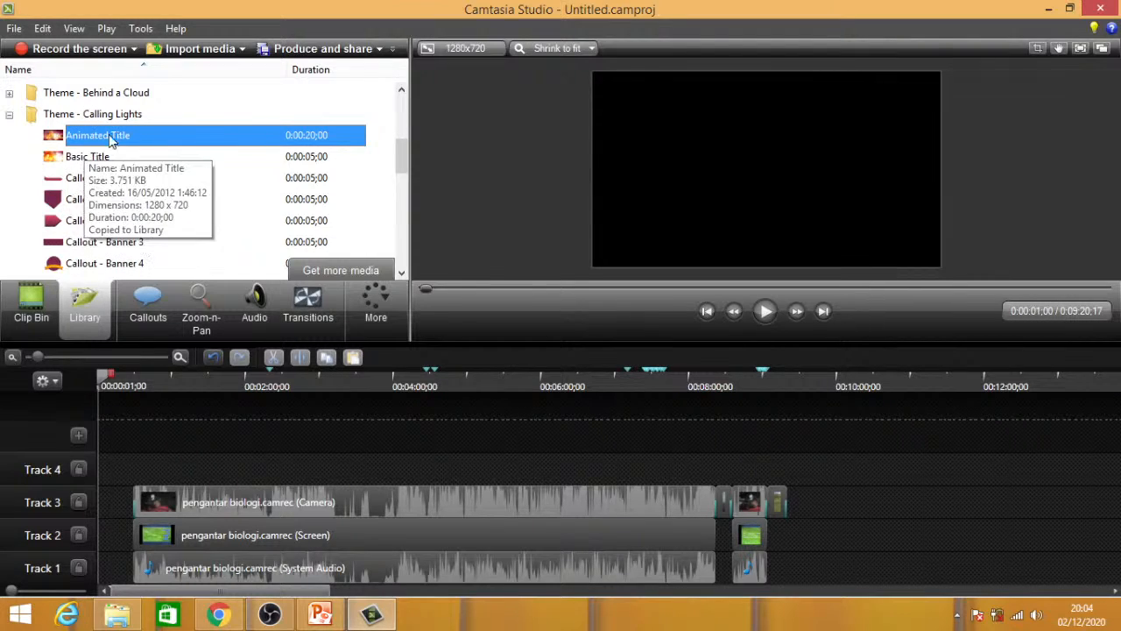
pyautogui.click(120, 164)
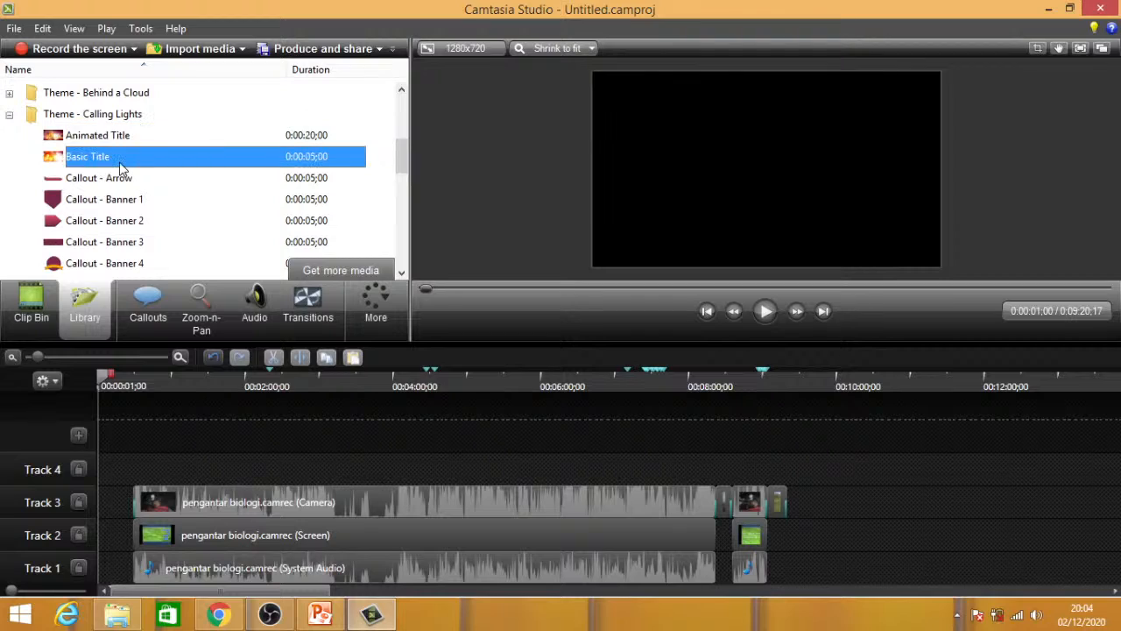
pyautogui.click(131, 137)
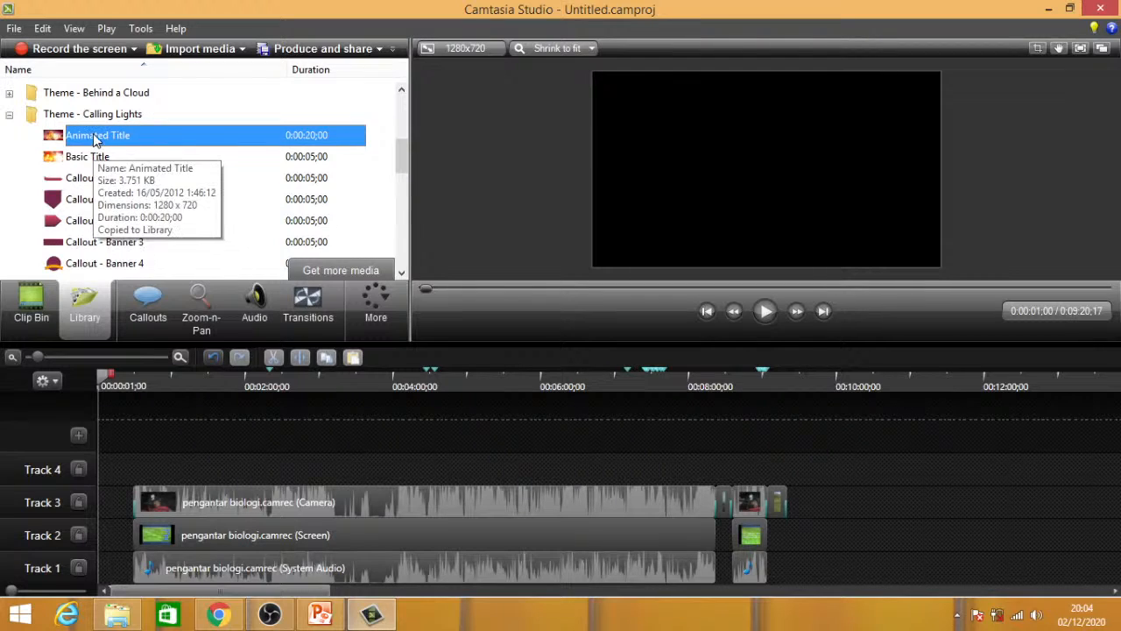
pyautogui.rightClick(159, 144)
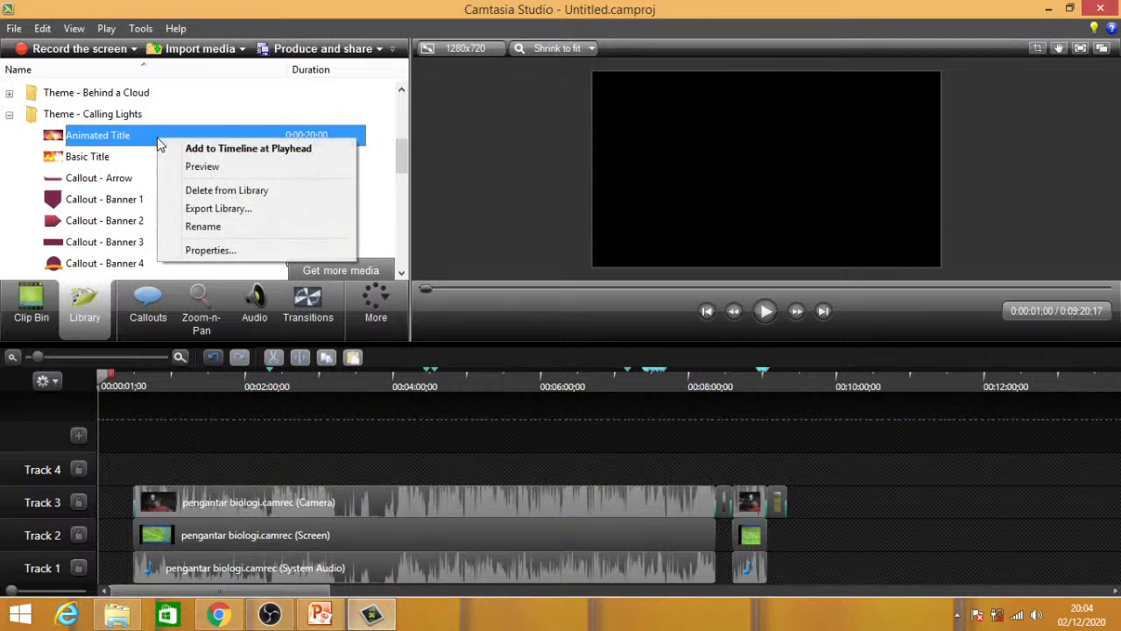
pyautogui.click(243, 149)
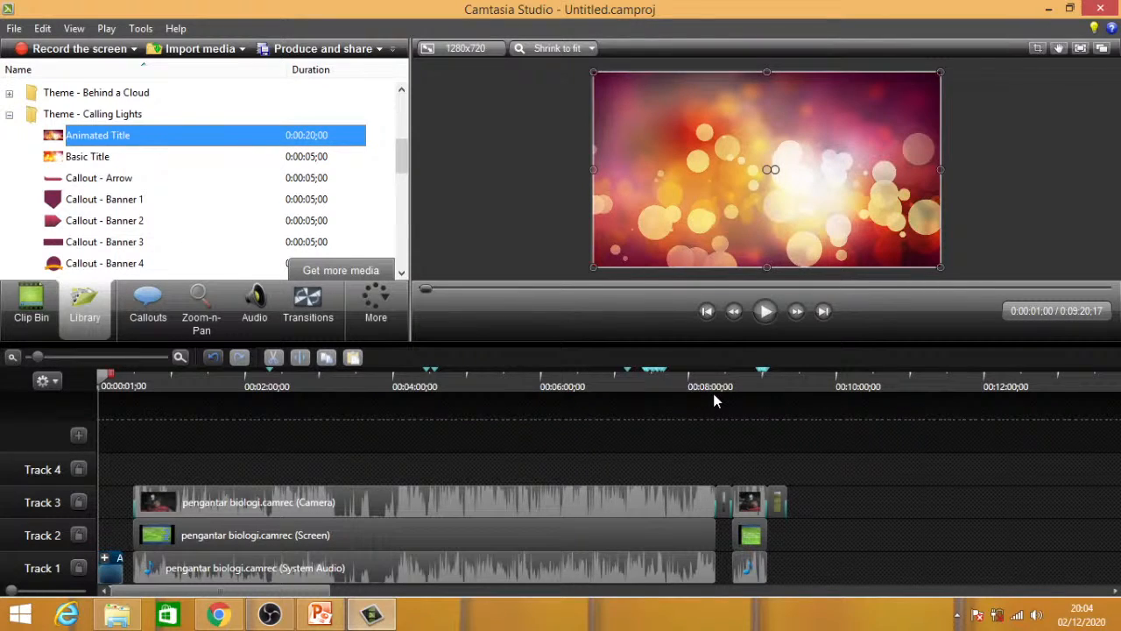
# - Play the opening Animated Title until its placeholder text appears at 0:00:07;02, and open that text callout for editing
pyautogui.click(765, 311)
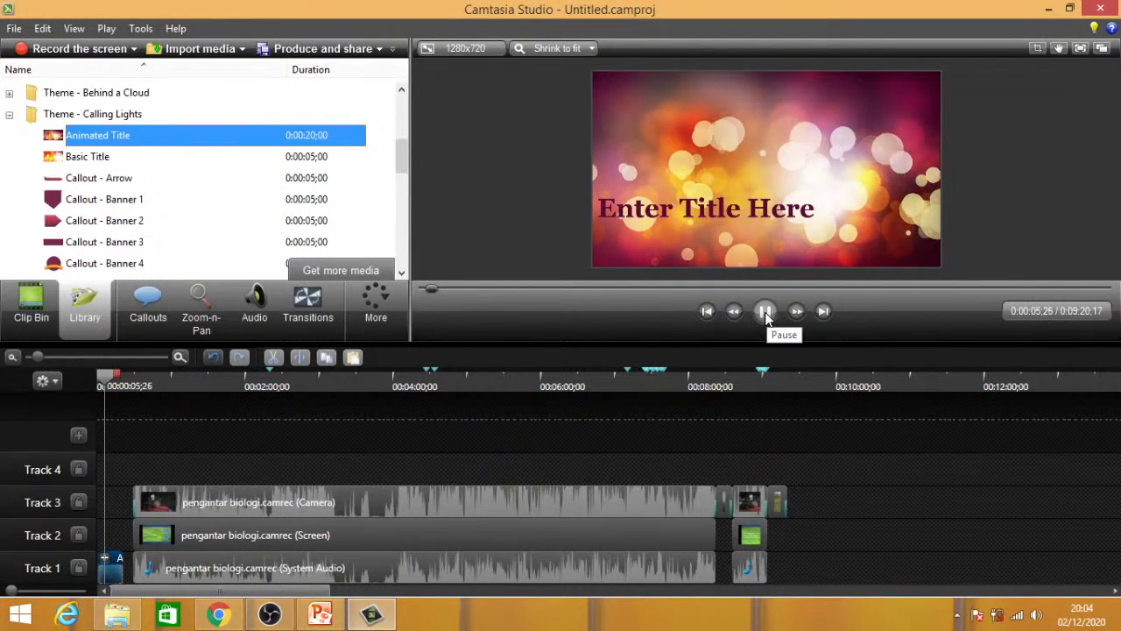
pyautogui.click(765, 312)
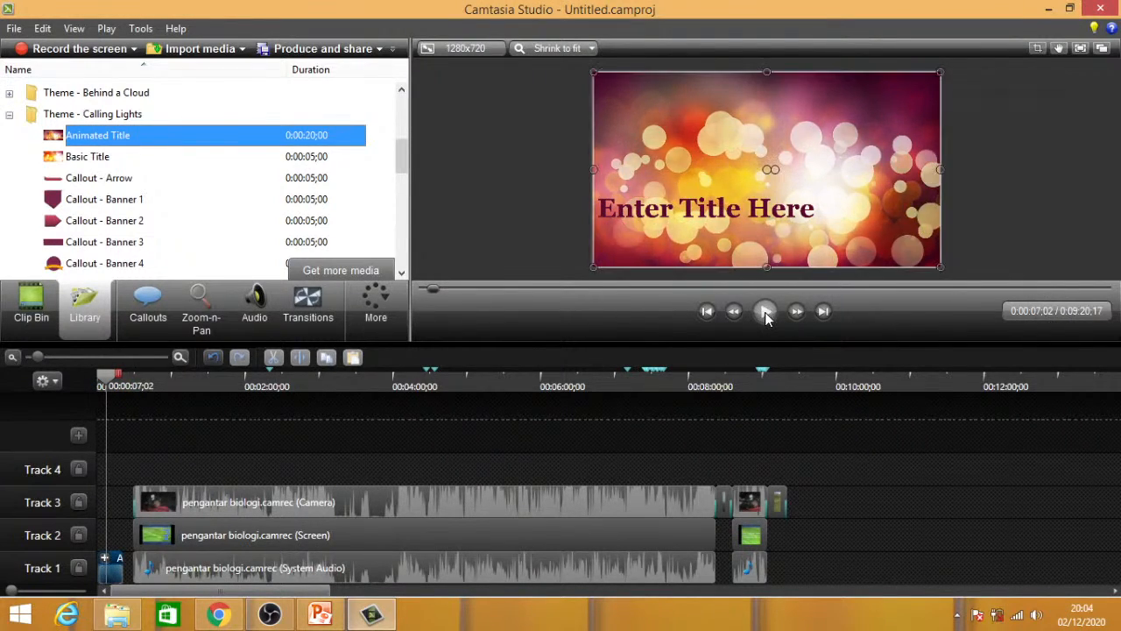
pyautogui.click(656, 211)
pyautogui.click(656, 210)
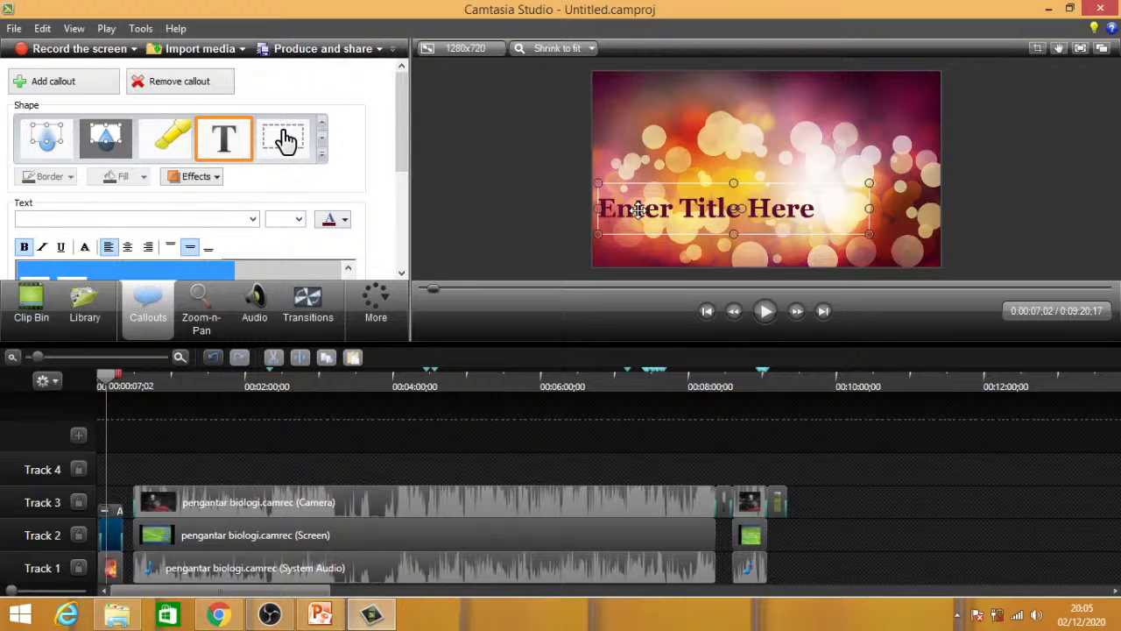
# - Replace the words "Enter Title" in the opening title's text callout with "Pengantar IPA"
pyautogui.moveTo(400, 139); pyautogui.dragTo(406, 184)
pyautogui.click(225, 198)
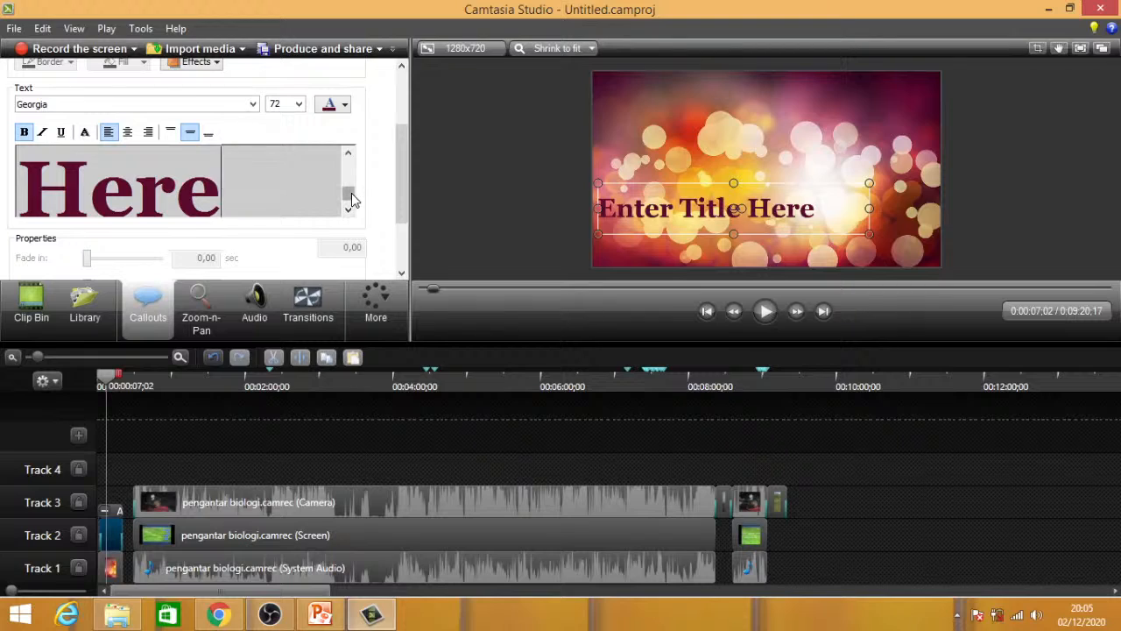
pyautogui.moveTo(349, 198); pyautogui.dragTo(351, 159)
pyautogui.moveTo(21, 158); pyautogui.dragTo(235, 257)
pyautogui.moveTo(348, 171); pyautogui.dragTo(352, 185)
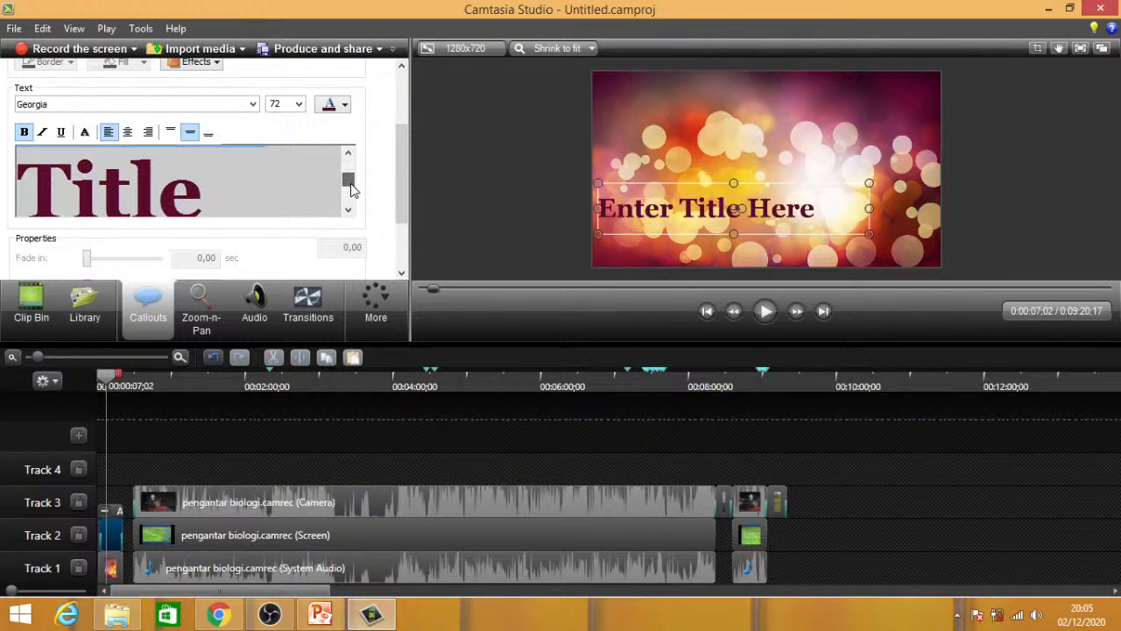
pyautogui.doubleClick(269, 147)
pyautogui.scroll(2, 292, 190)
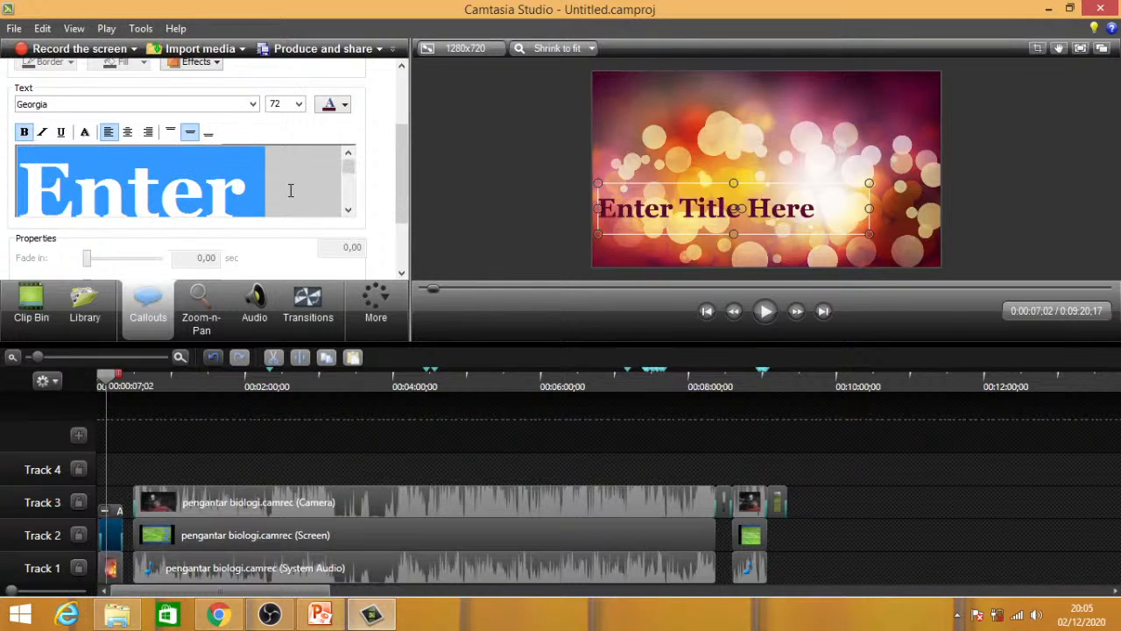
pyautogui.write('P')
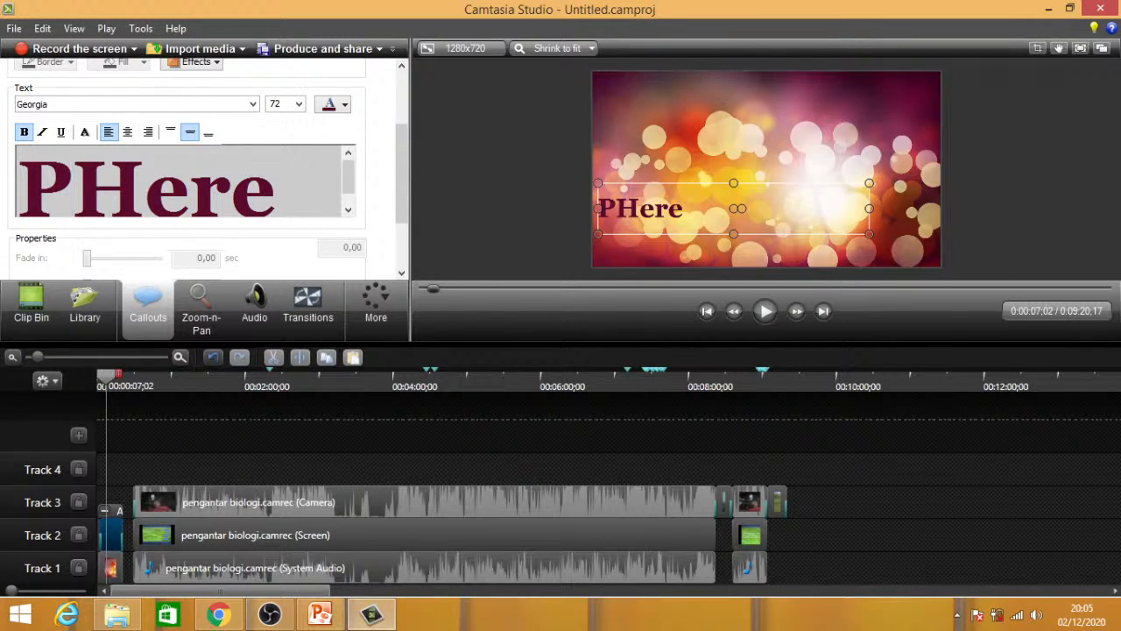
pyautogui.write('engantar')
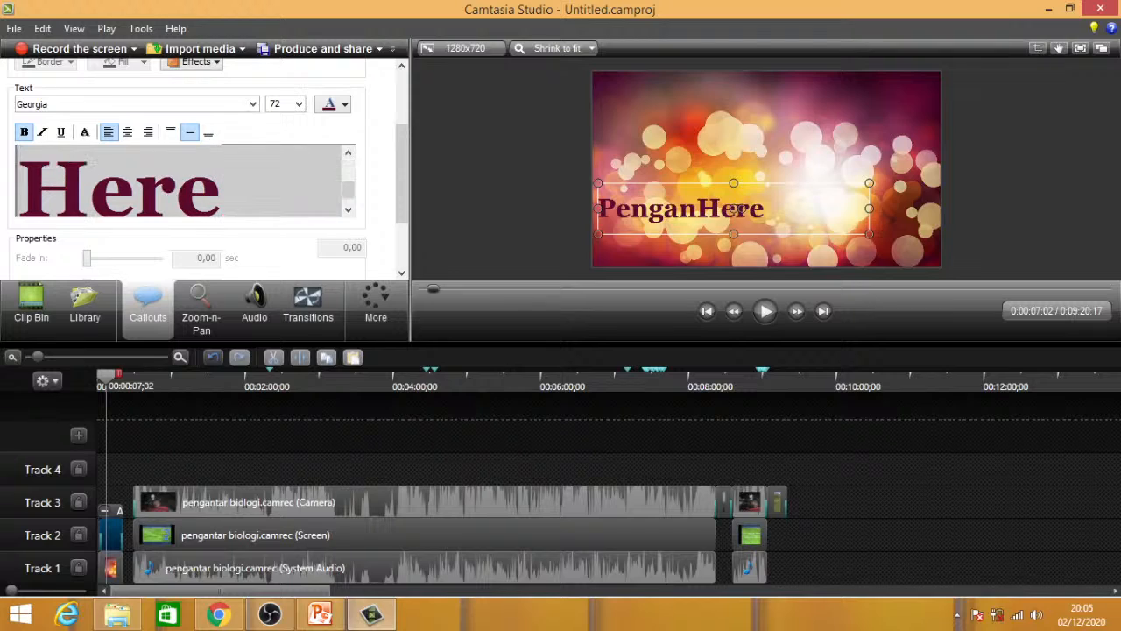
pyautogui.write(' IP')
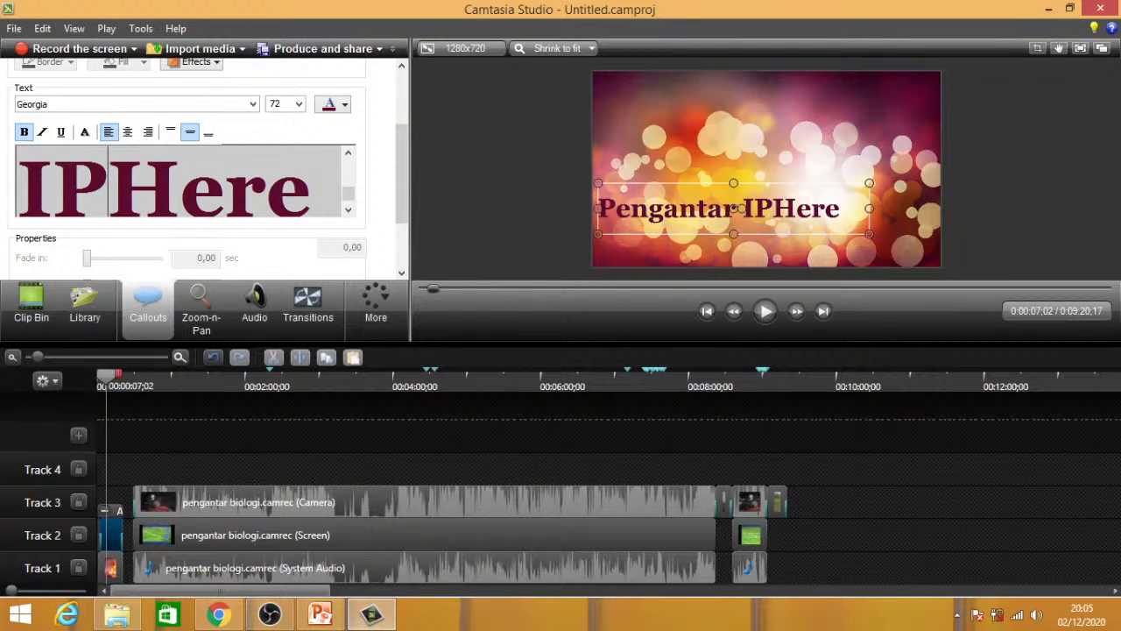
pyautogui.write('A')
# - Delete the leftover word "Here" from the end of the opening title text
pyautogui.hotkey('shift', 'Right')
pyautogui.hotkey('shift', 'Right')
pyautogui.hotkey('shift', 'Right')
pyautogui.hotkey('shift', 'Right')
pyautogui.hotkey('shift', 'Right')
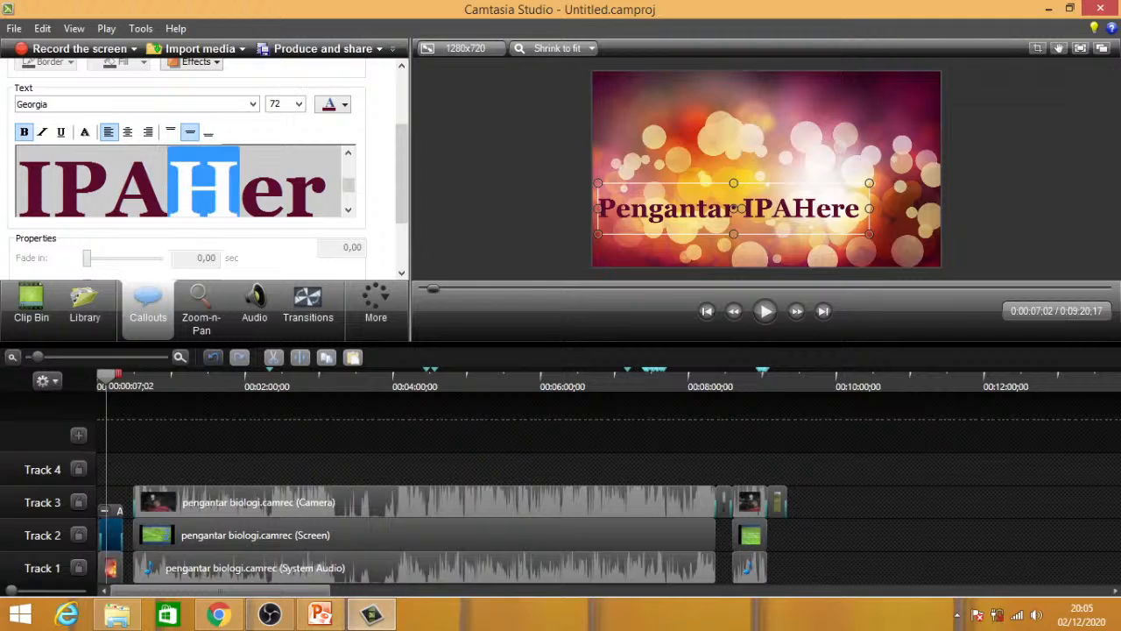
pyautogui.press('Delete')
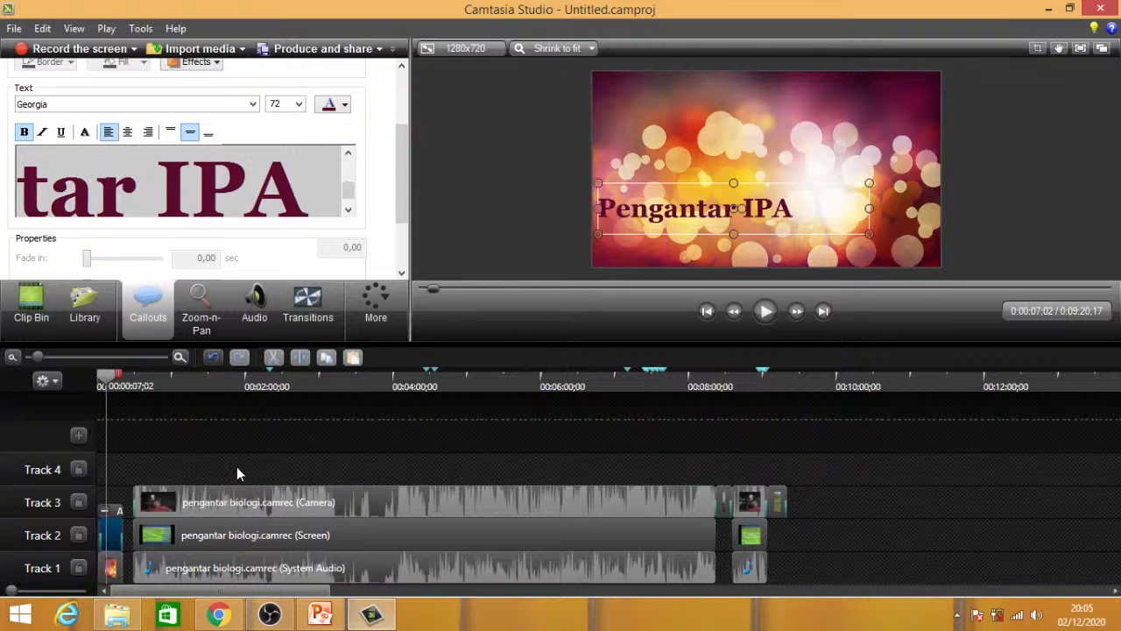
# - Select all clips after the Animated Title on Tracks 1 to 3 and move them about 8 seconds earlier, directly against the title's end
pyautogui.click(180, 358)
pyautogui.moveTo(1035, 457); pyautogui.dragTo(196, 573)
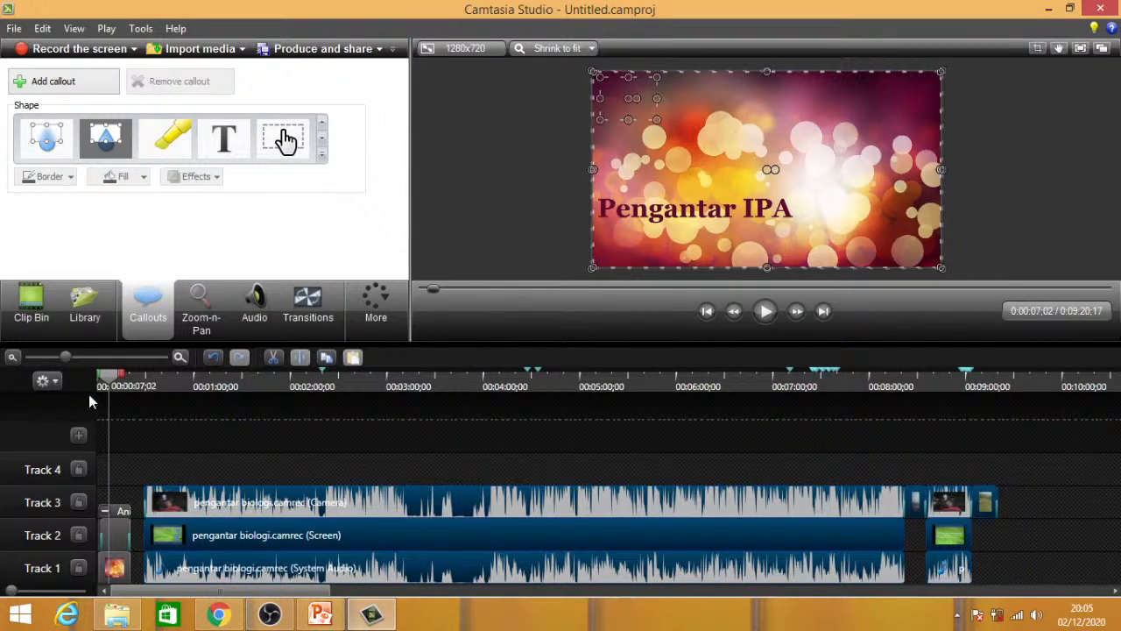
pyautogui.moveTo(107, 384); pyautogui.dragTo(145, 383)
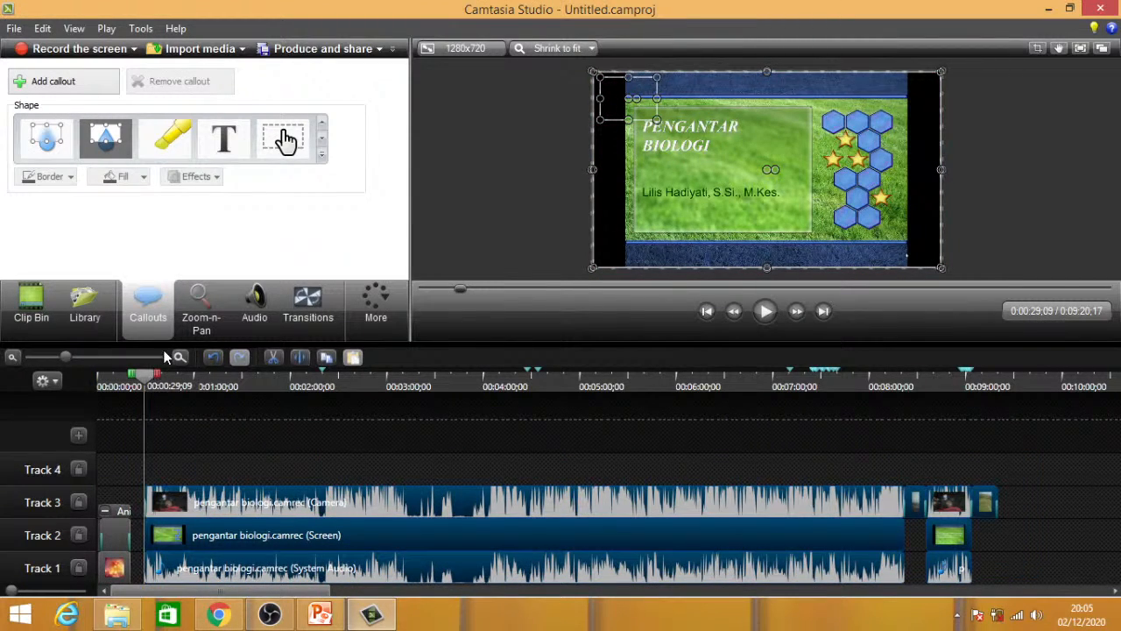
pyautogui.click(180, 357)
pyautogui.click(179, 357)
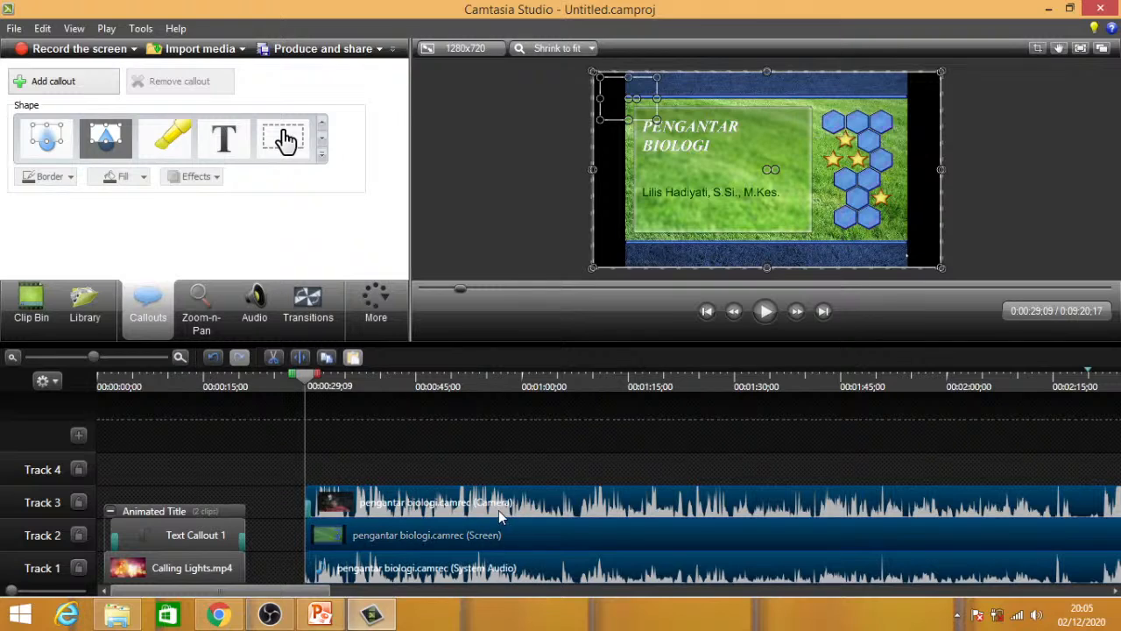
pyautogui.moveTo(470, 509); pyautogui.dragTo(428, 506)
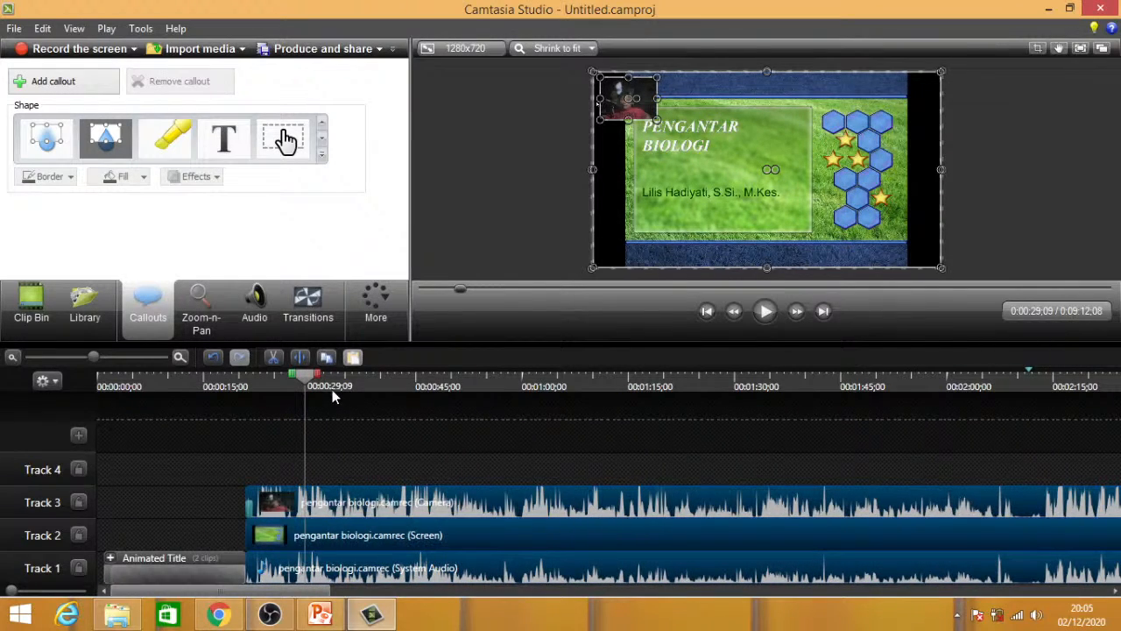
# - Play the timeline from the beginning through the opening title into the first recording clip, stopping at 0:00:29;04
pyautogui.moveTo(306, 383); pyautogui.dragTo(67, 407)
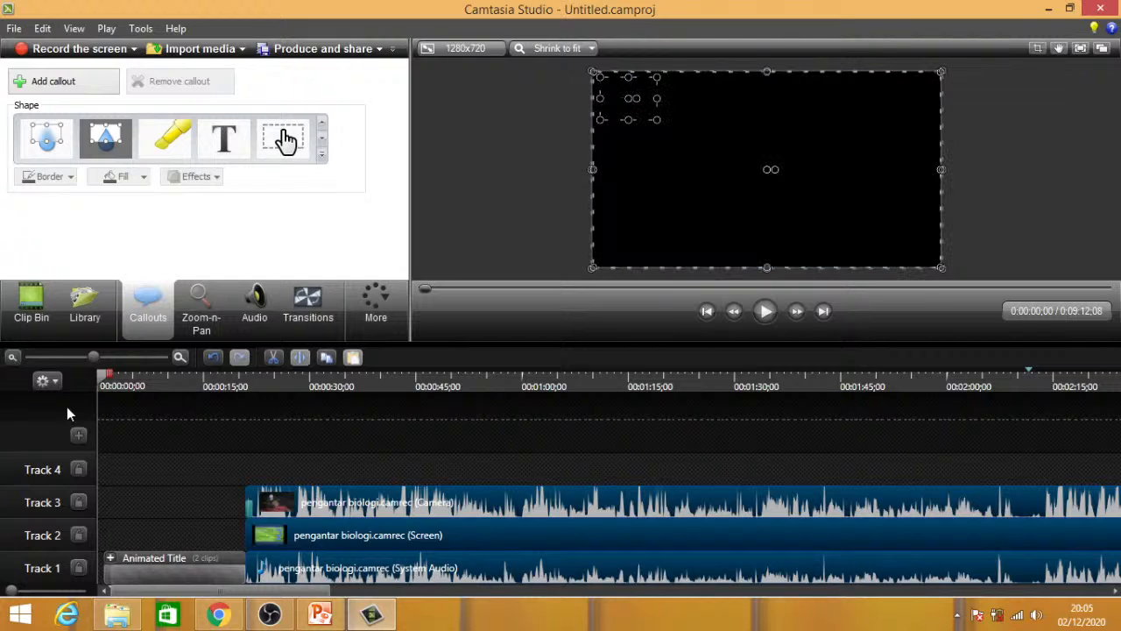
pyautogui.click(766, 313)
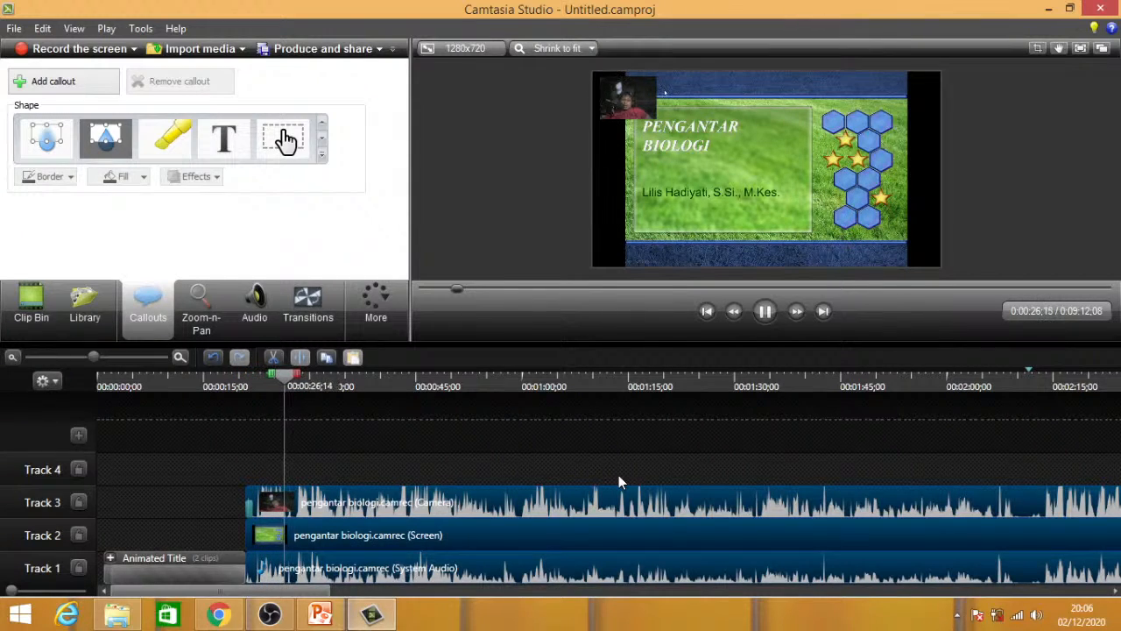
pyautogui.click(764, 313)
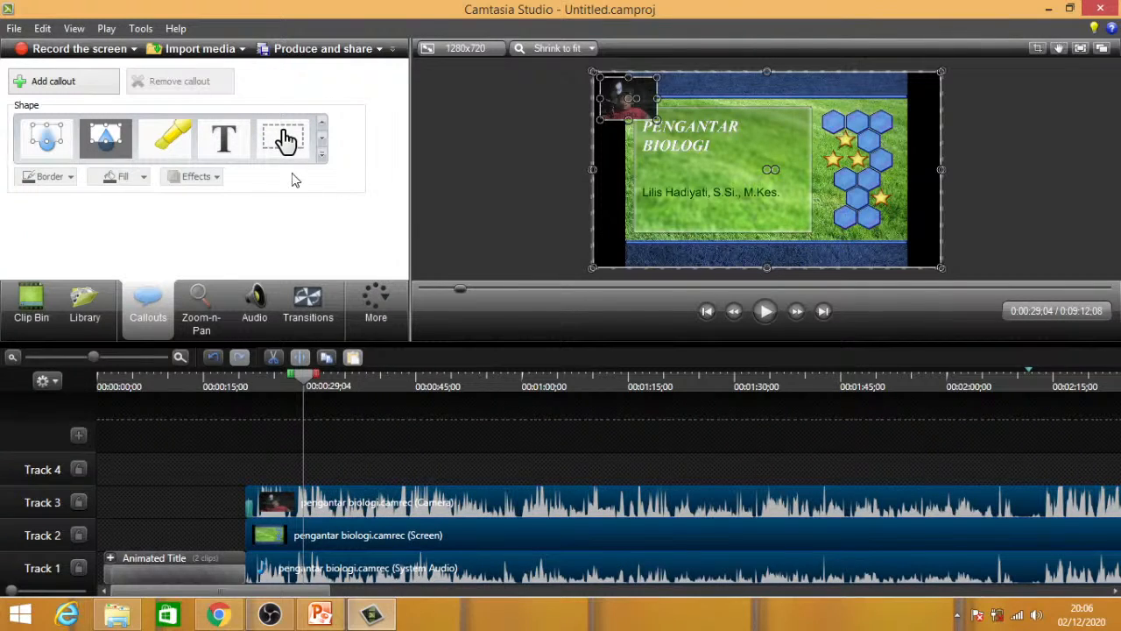
pyautogui.click(322, 154)
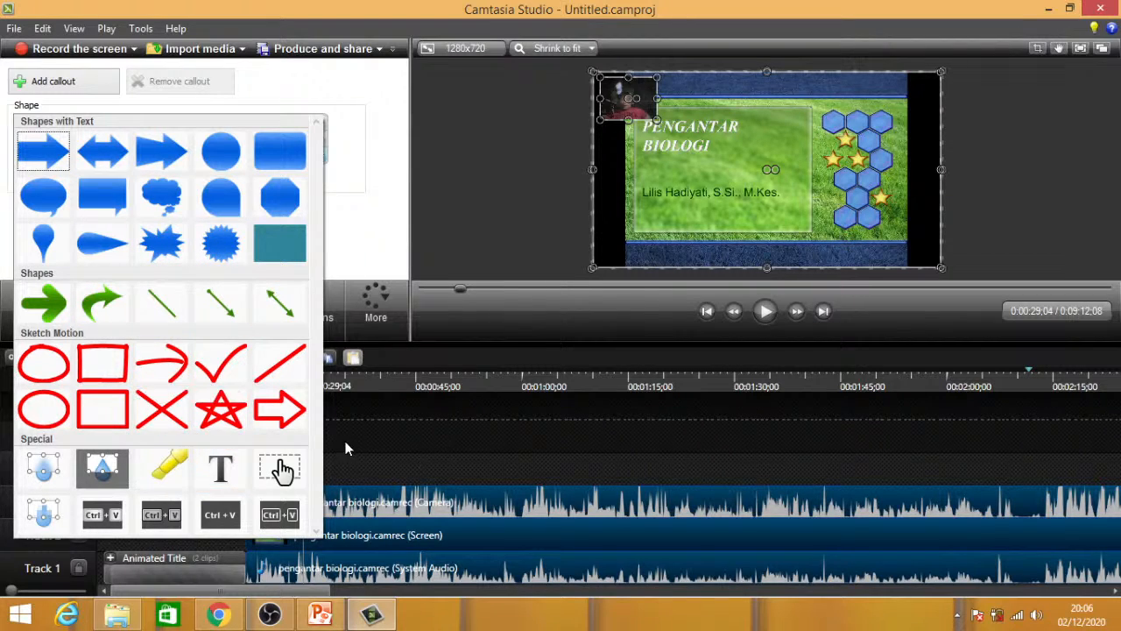
pyautogui.click(390, 461)
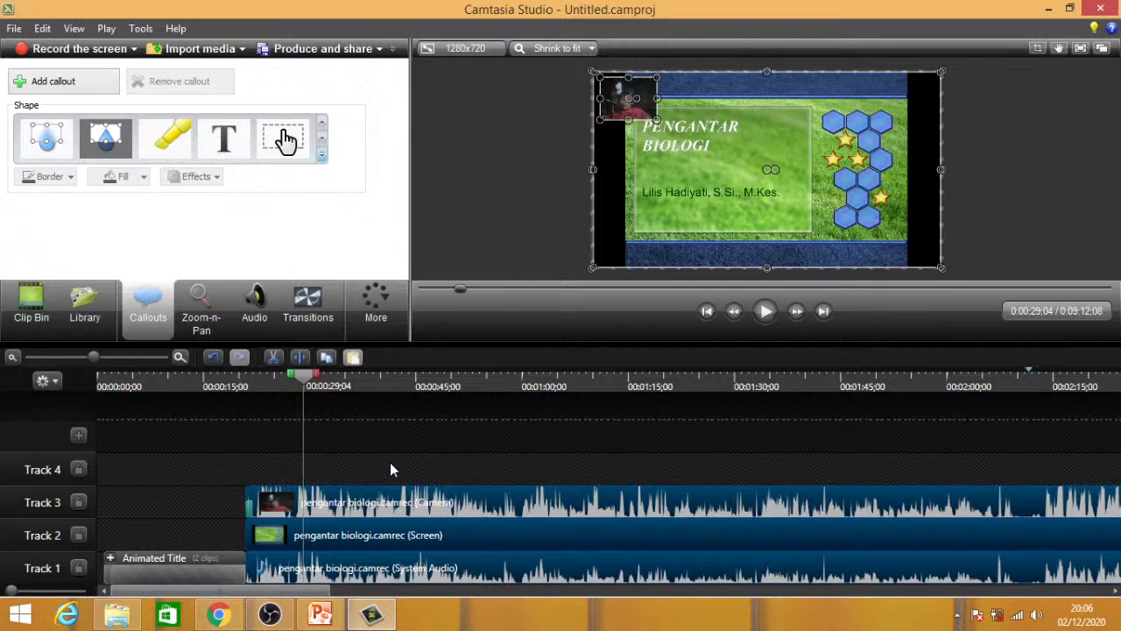
pyautogui.click(14, 359)
pyautogui.click(14, 359)
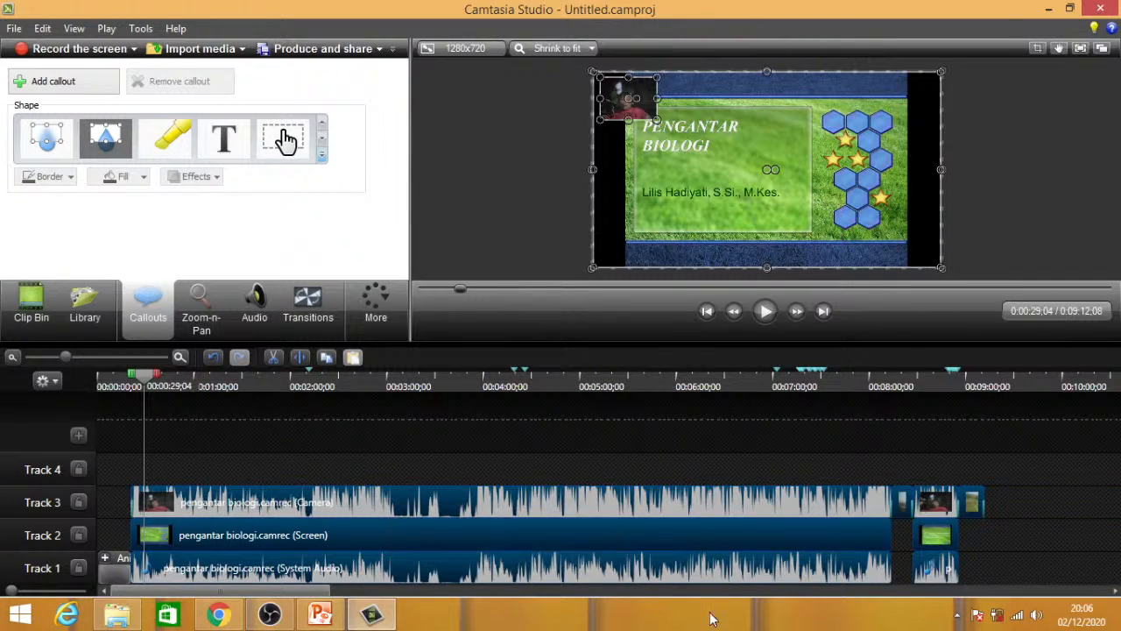
# - Save the project in the Camtasia Studio documents folder under the name LATIHAN 1 CAMTASIA and dismiss the save notice
pyautogui.click(14, 28)
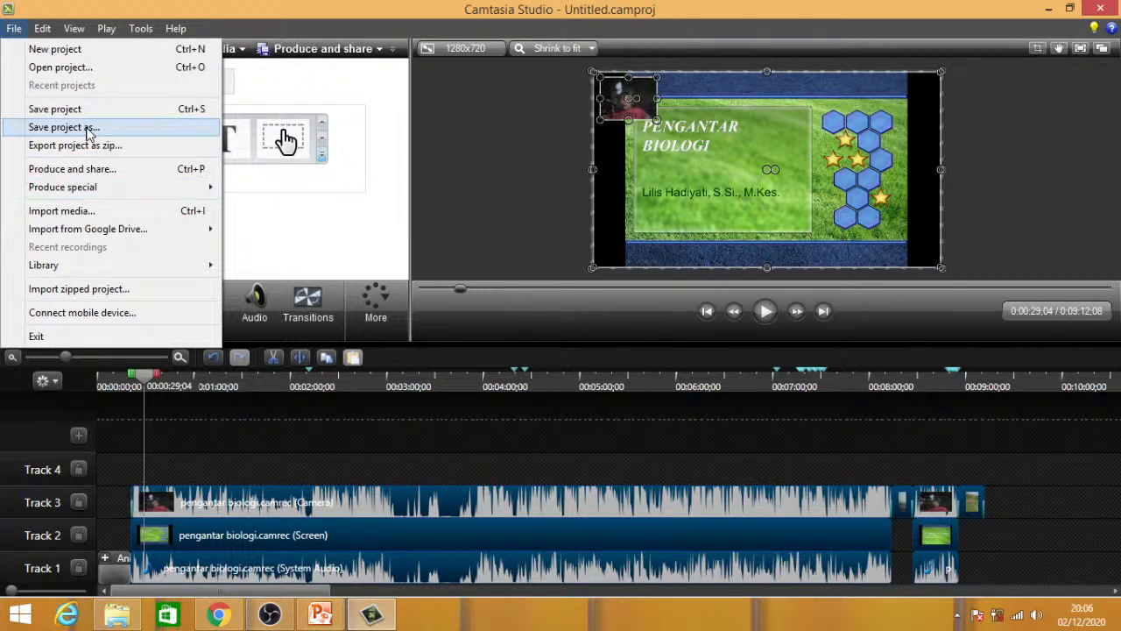
pyautogui.click(58, 111)
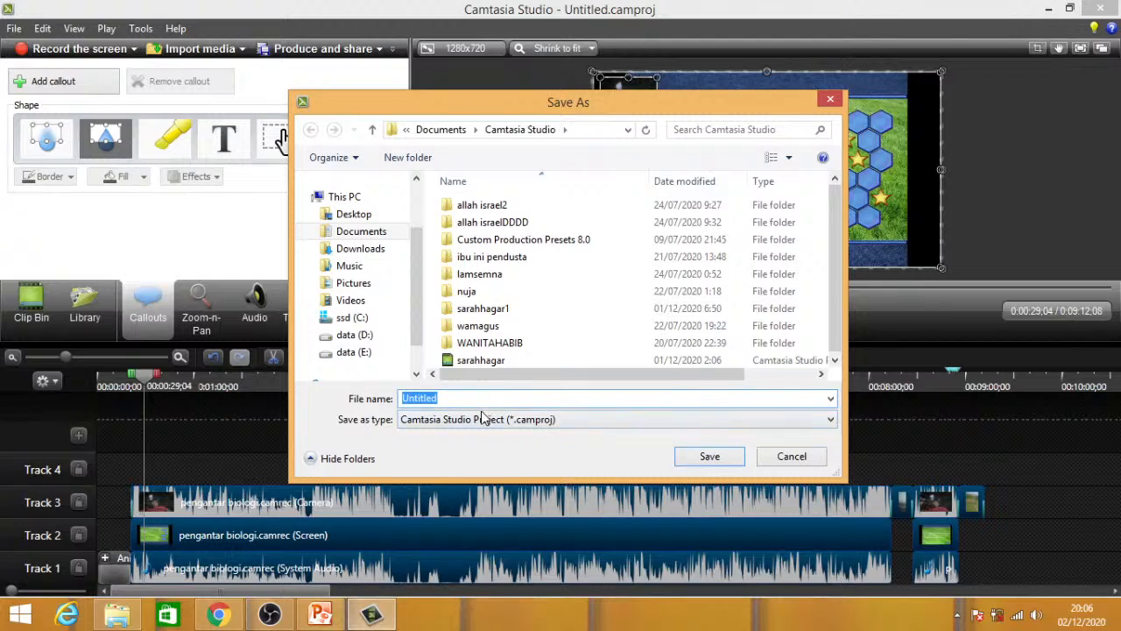
pyautogui.moveTo(473, 401); pyautogui.dragTo(301, 397)
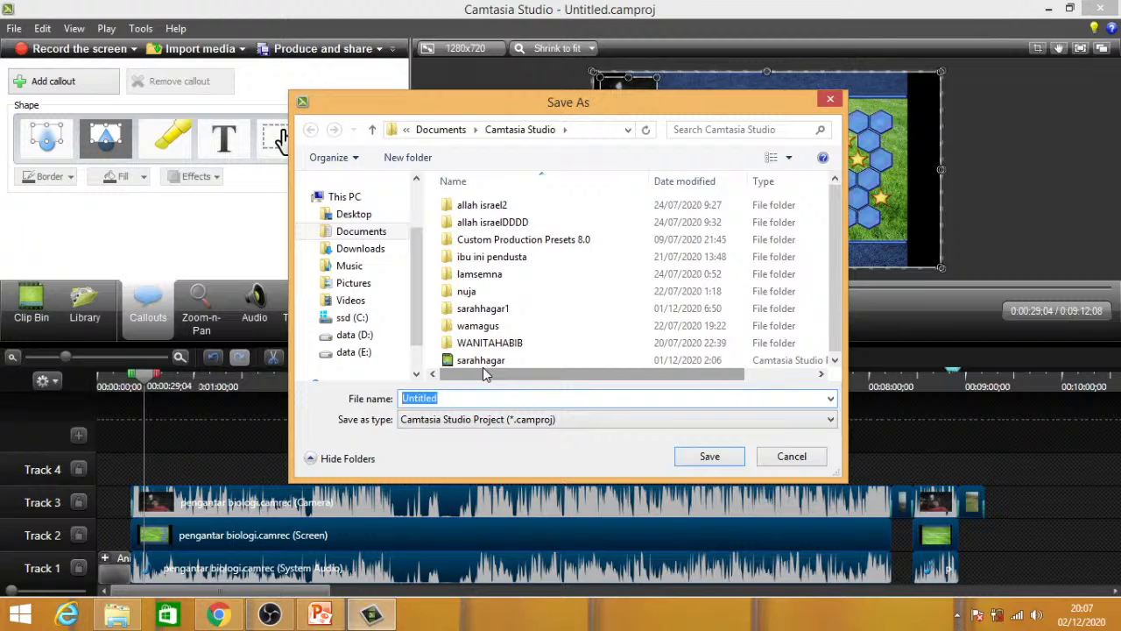
pyautogui.write('LATIHAN 1 CAMTASIA')
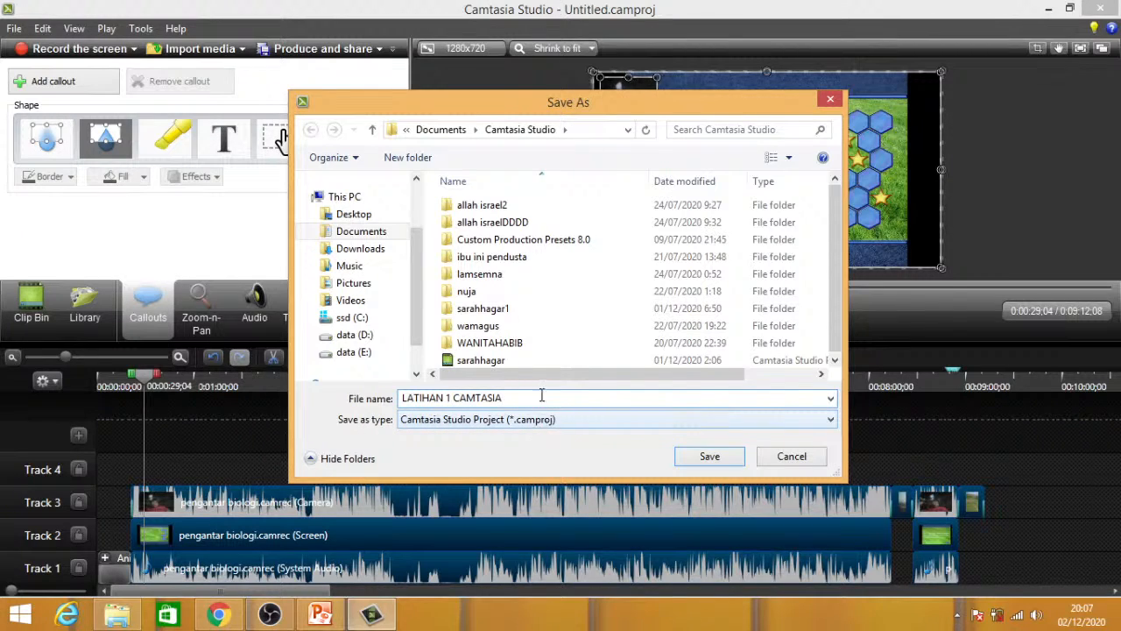
pyautogui.click(711, 459)
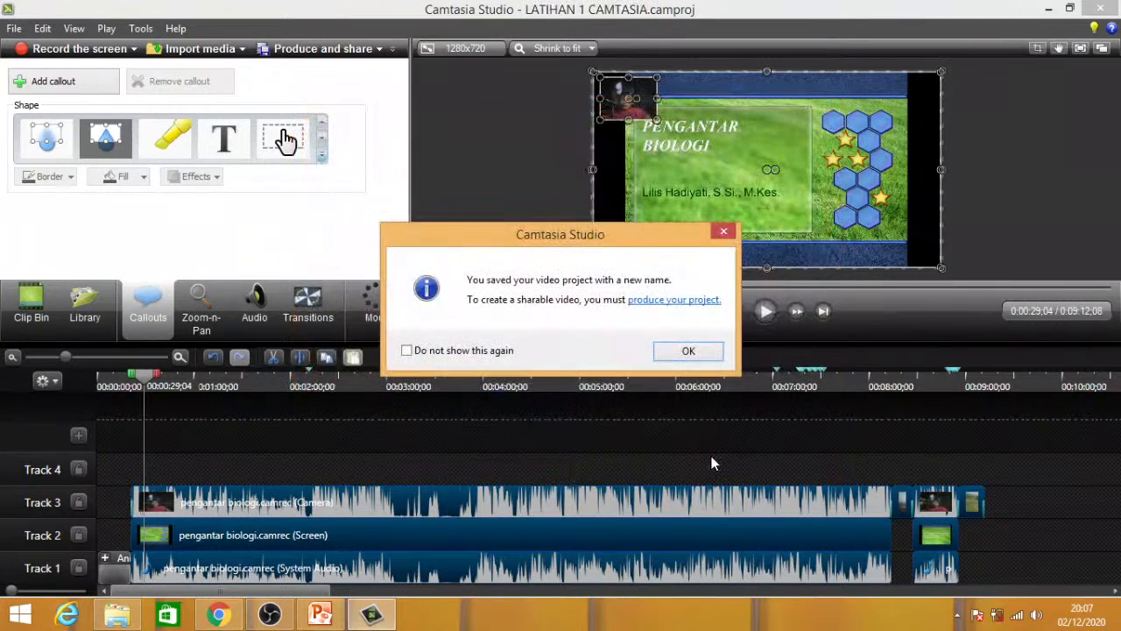
pyautogui.click(695, 352)
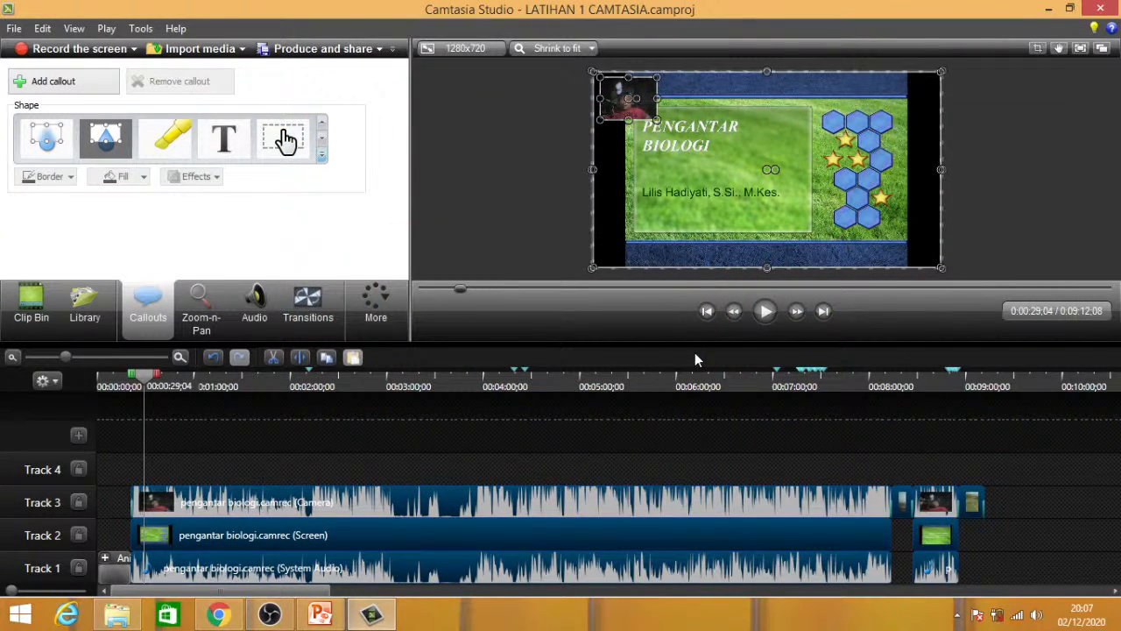
# - Deselect all timeline clips and save the LATIHAN 1 CAMTASIA project again under its existing name
pyautogui.click(818, 461)
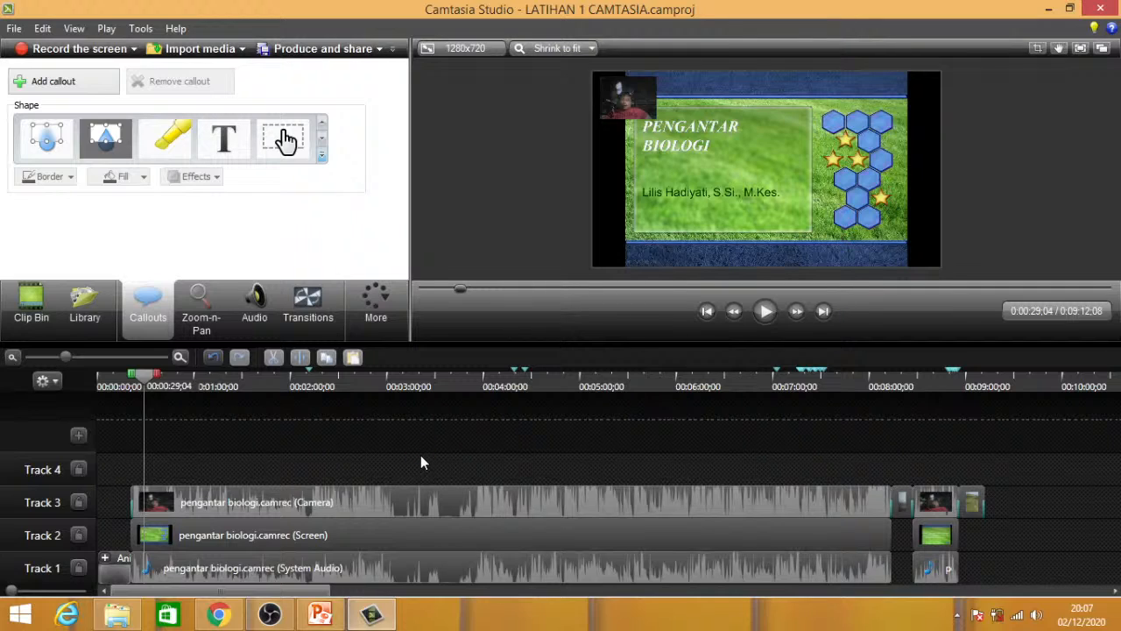
pyautogui.click(14, 28)
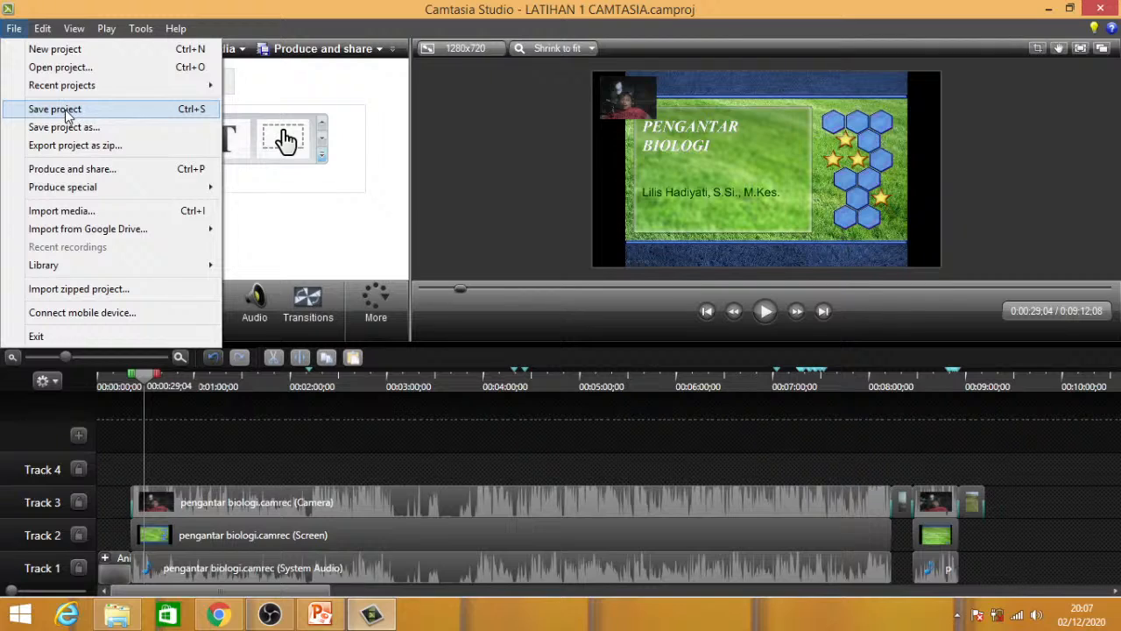
pyautogui.click(66, 112)
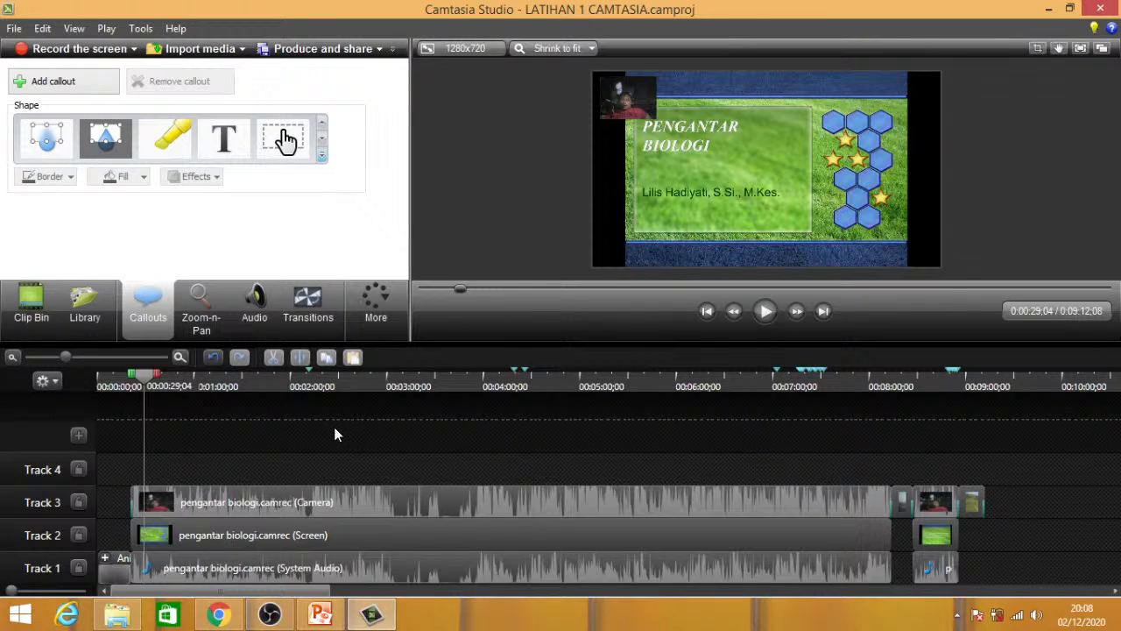
pyautogui.click(14, 28)
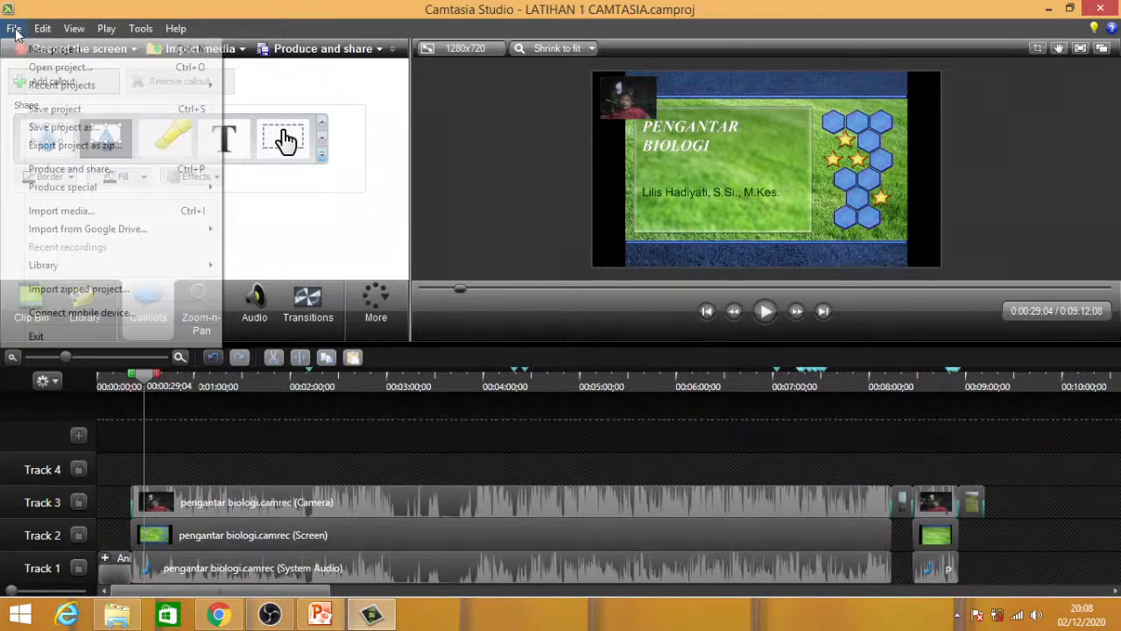
pyautogui.click(77, 111)
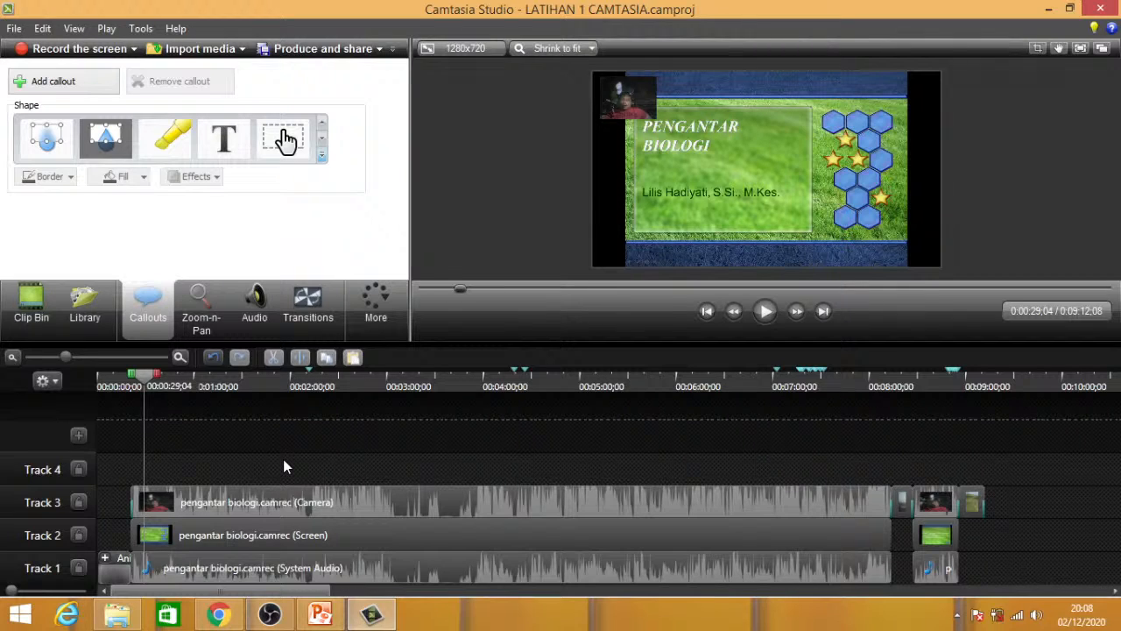
# - Enlarge the preview area, open the Production Wizard and choose the MP4 only (up to 720p) preset
pyautogui.moveTo(534, 340); pyautogui.dragTo(518, 368)
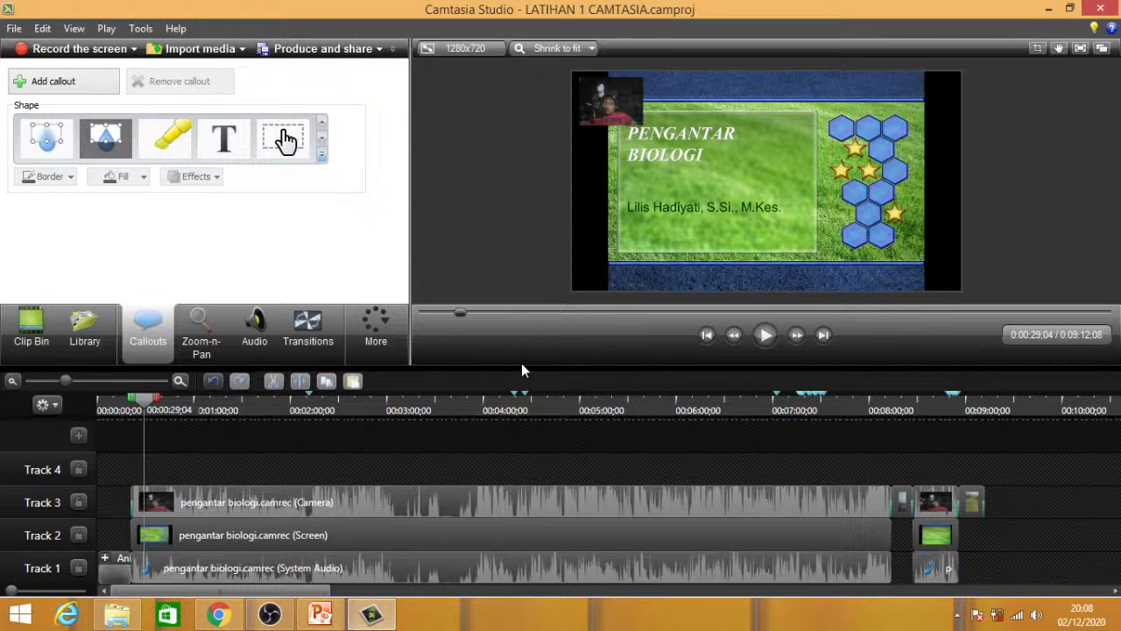
pyautogui.moveTo(521, 366)
pyautogui.mouseDown()
pyautogui.moveTo(518, 378)
pyautogui.moveTo(518, 367)
pyautogui.mouseUp()
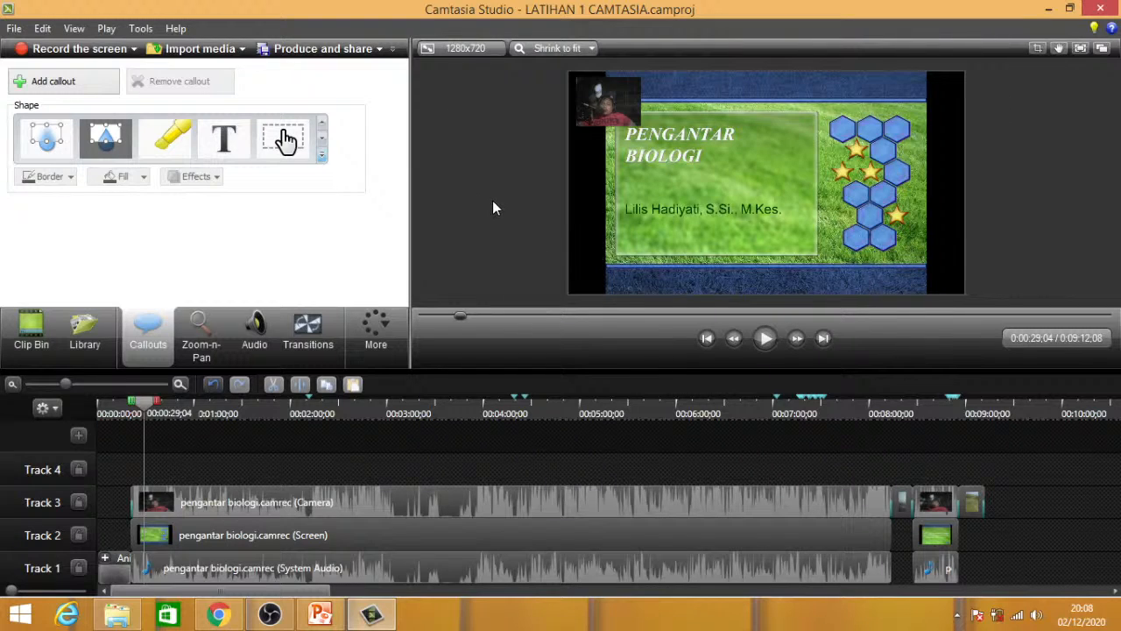
pyautogui.click(311, 55)
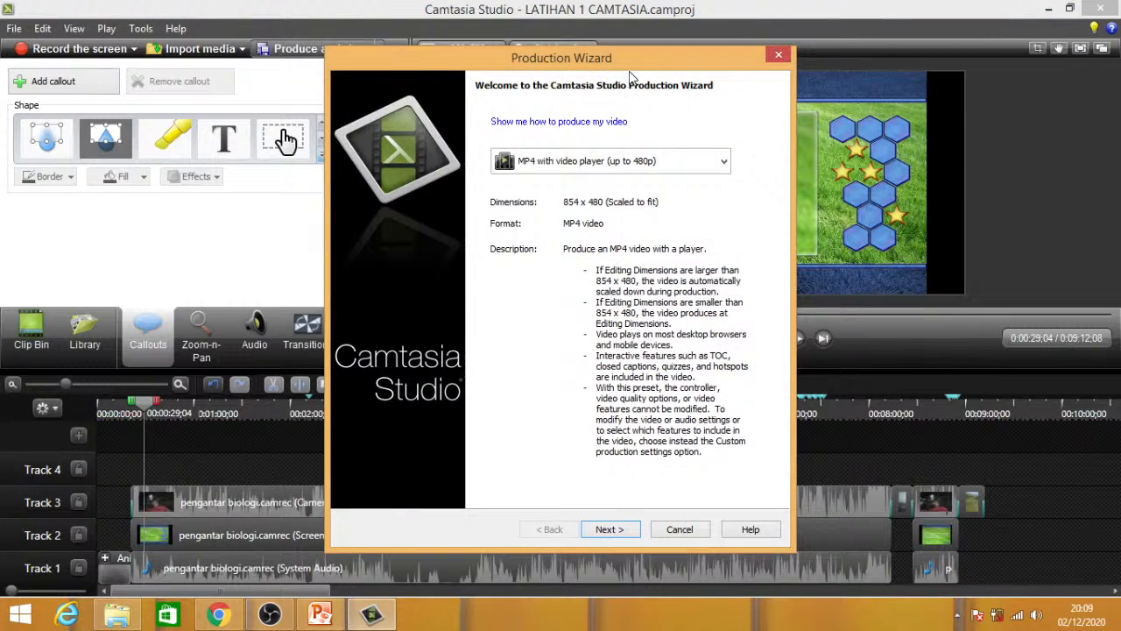
pyautogui.moveTo(644, 54); pyautogui.dragTo(667, 66)
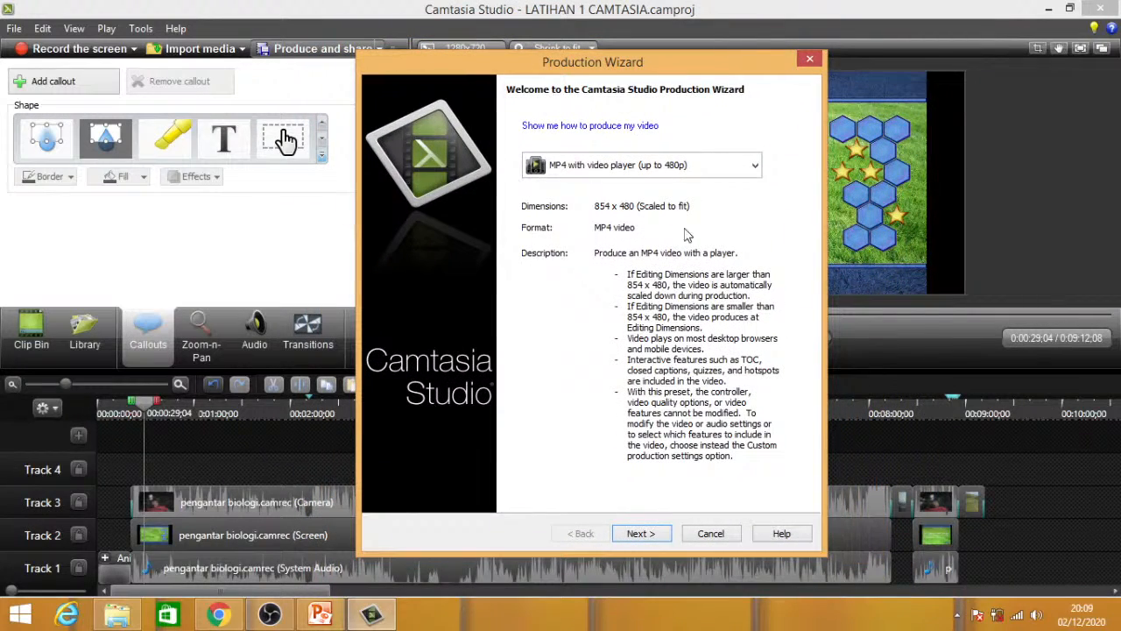
pyautogui.click(756, 169)
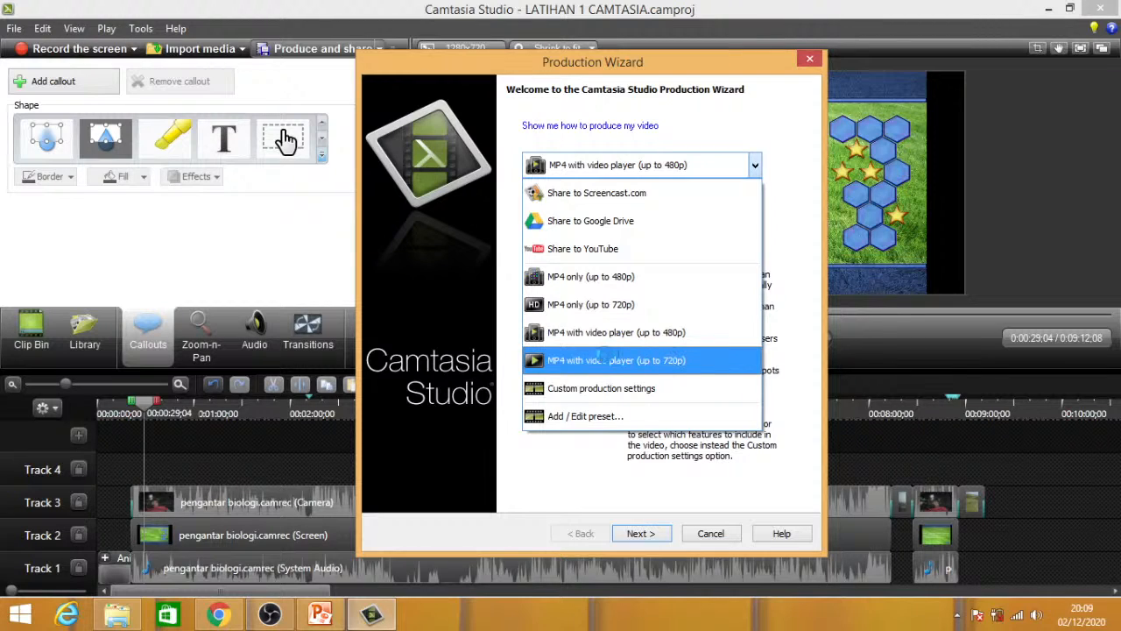
pyautogui.click(655, 304)
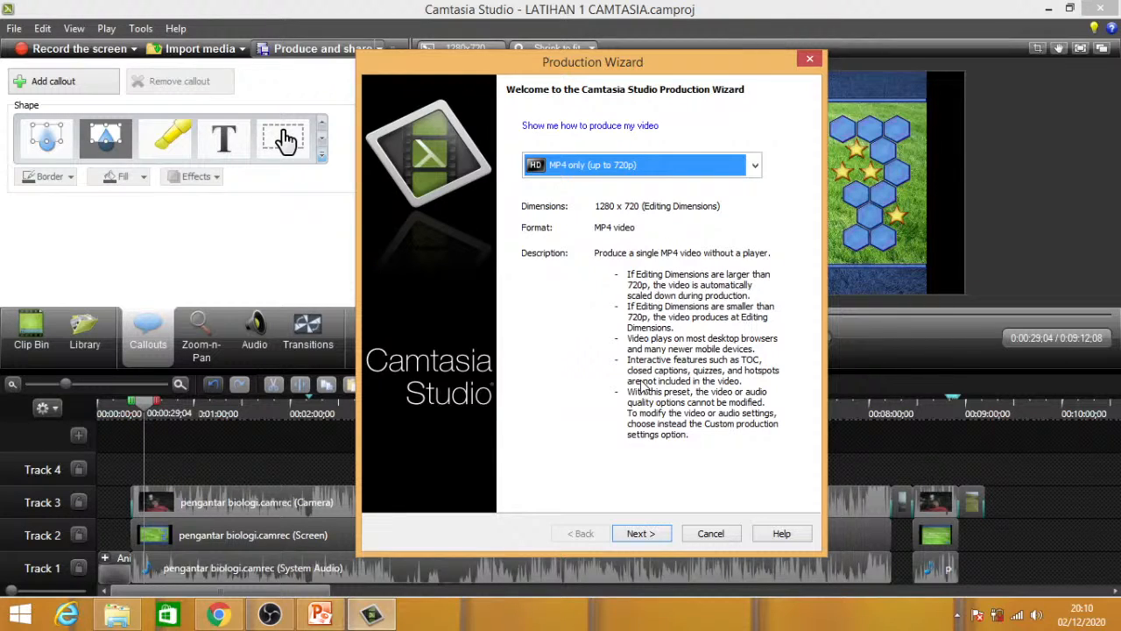
# - Accept the unsupported-features notice and start producing the video as LATIHAN 1 CAMTASIA in the Documents\Camtasia Studio folder
pyautogui.click(641, 533)
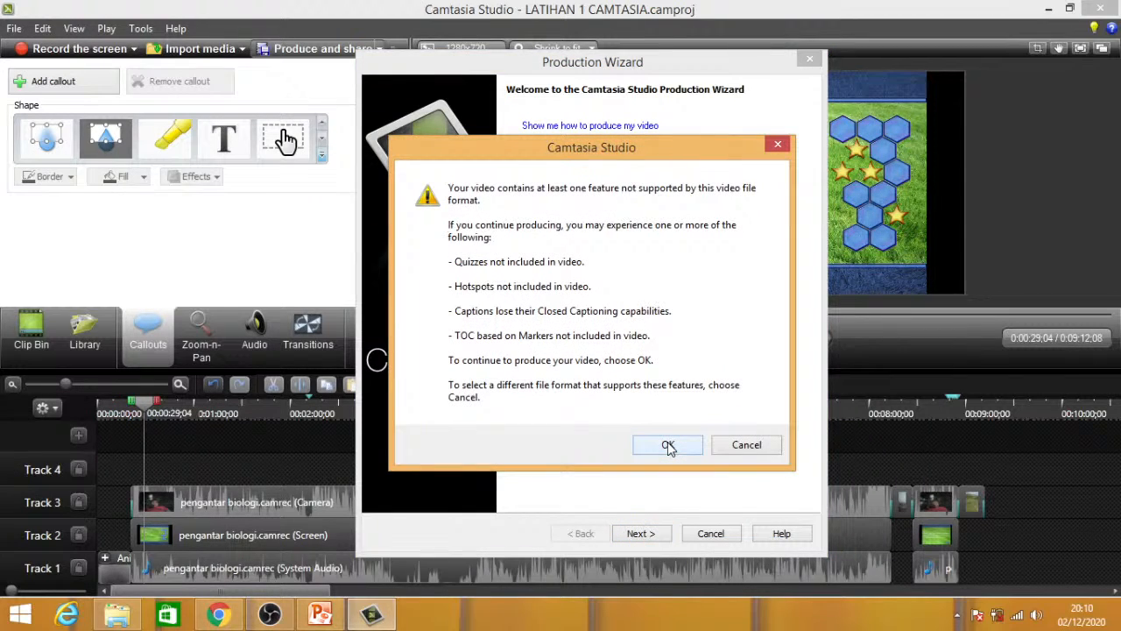
pyautogui.click(669, 445)
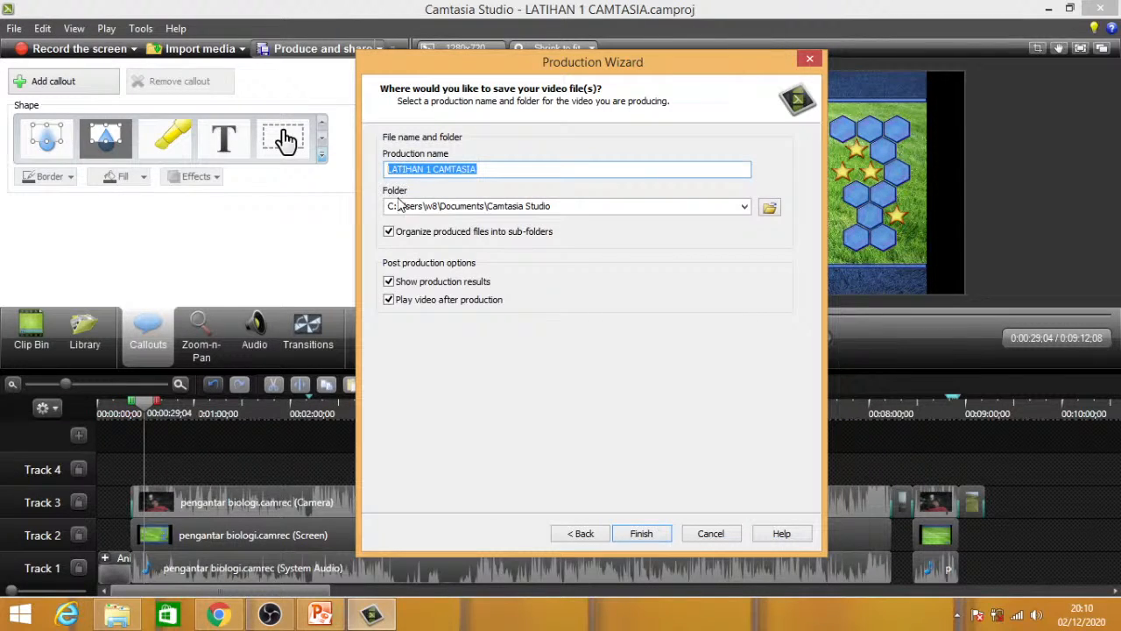
pyautogui.click(484, 171)
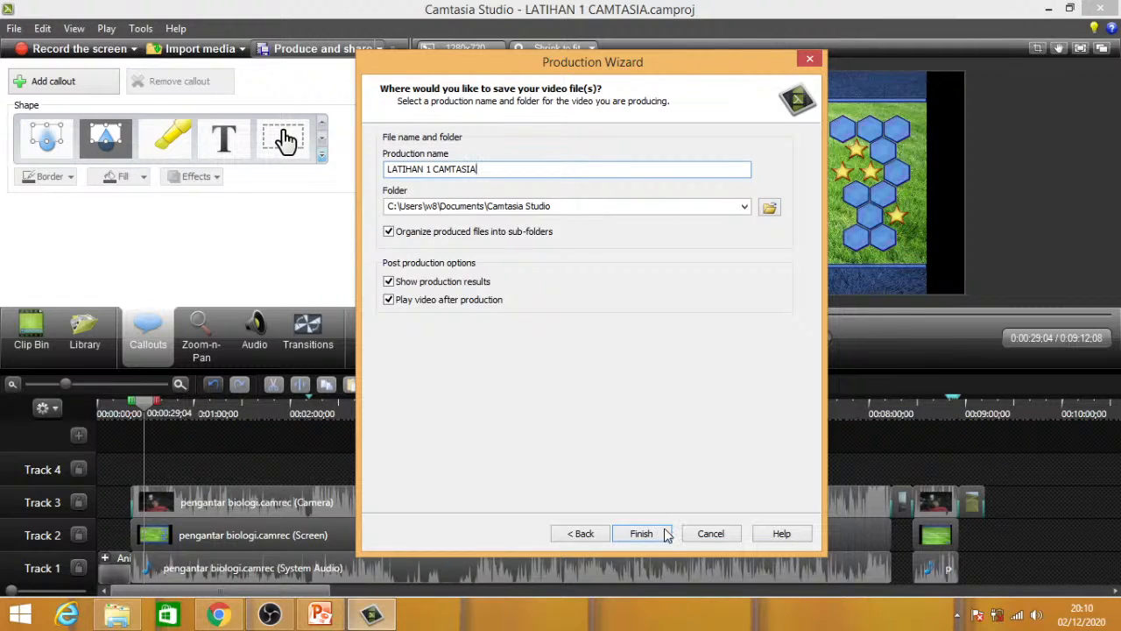
pyautogui.click(639, 536)
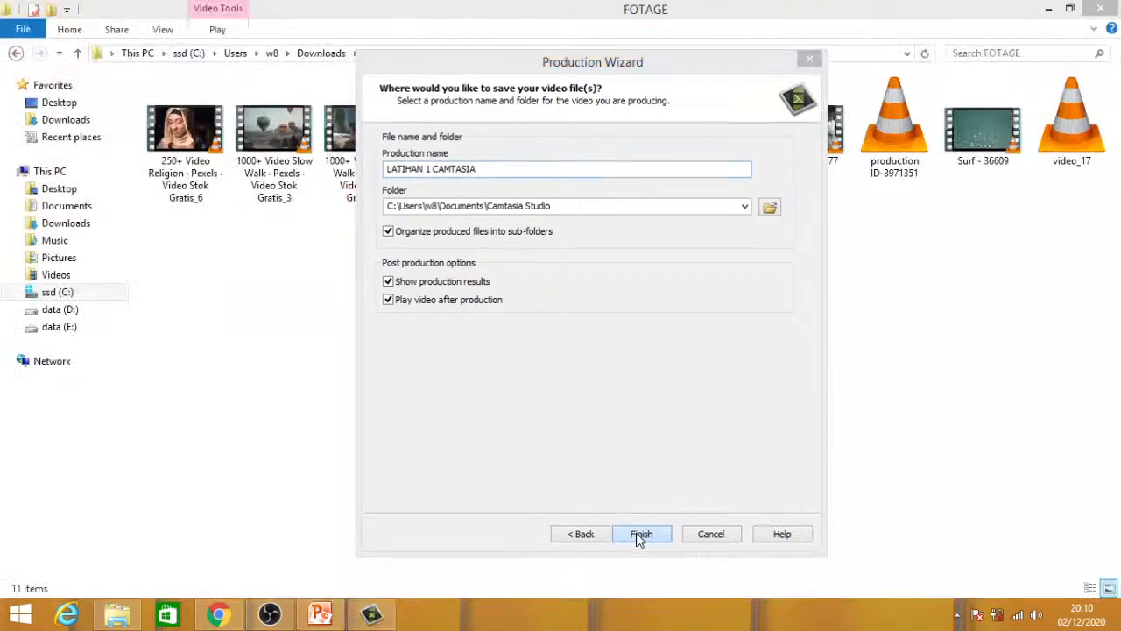
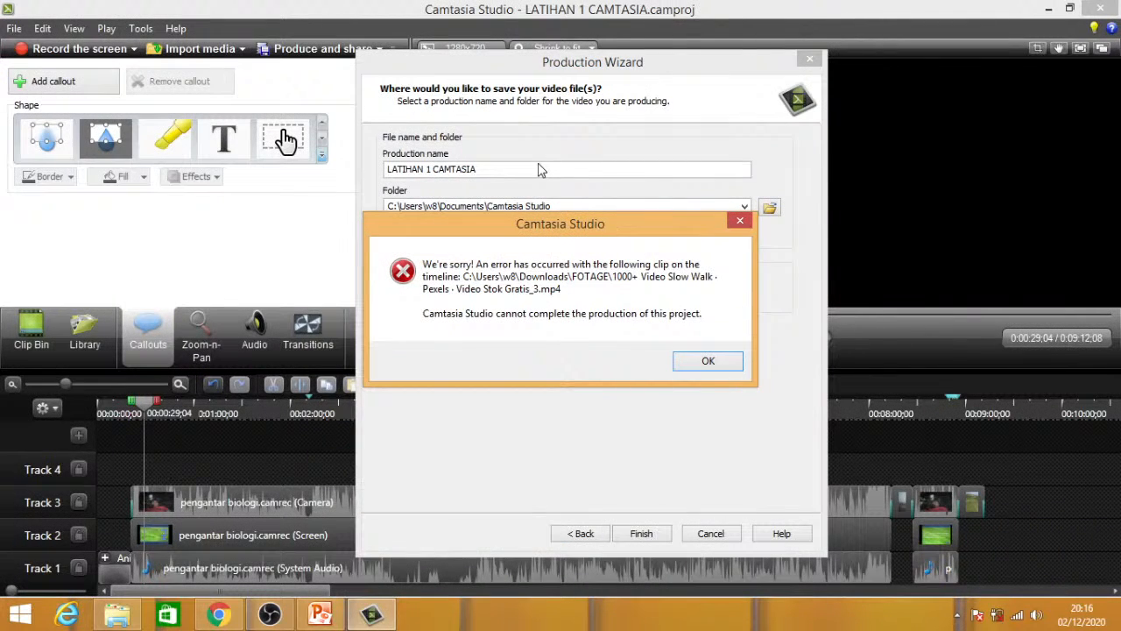
# - Dismiss the production error and start rendering LATIHAN 1 CAMTASIA again with the same settings
pyautogui.click(703, 361)
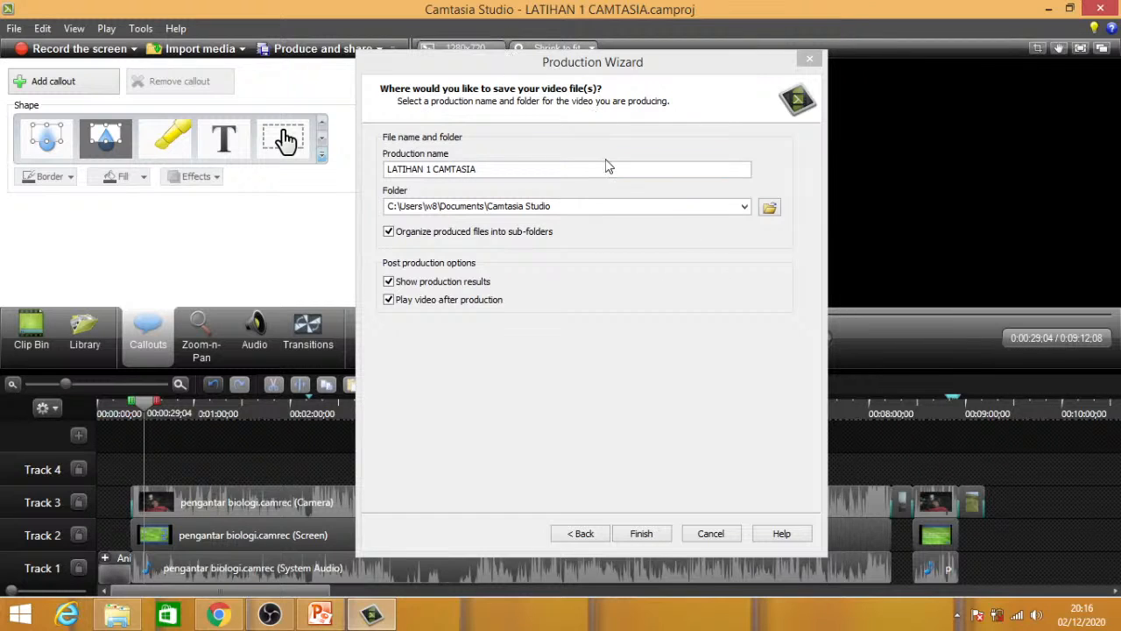
pyautogui.click(640, 534)
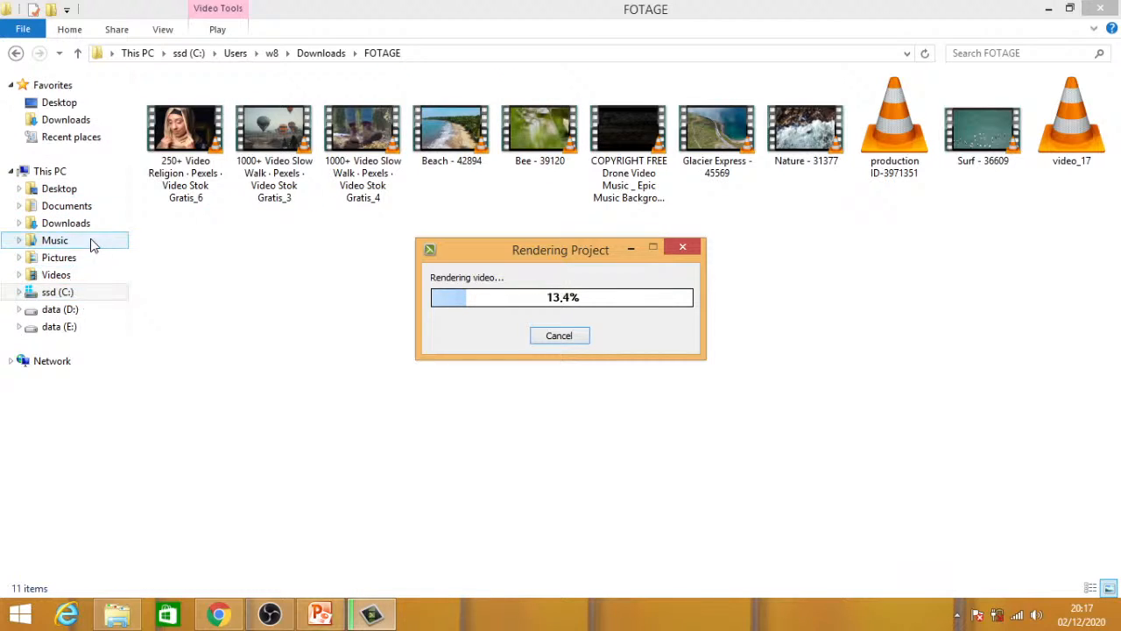
# - Switch to File Explorer, look inside the mundur folder in FOTAGE on data (D:), and return to FOTAGE
pyautogui.click(68, 313)
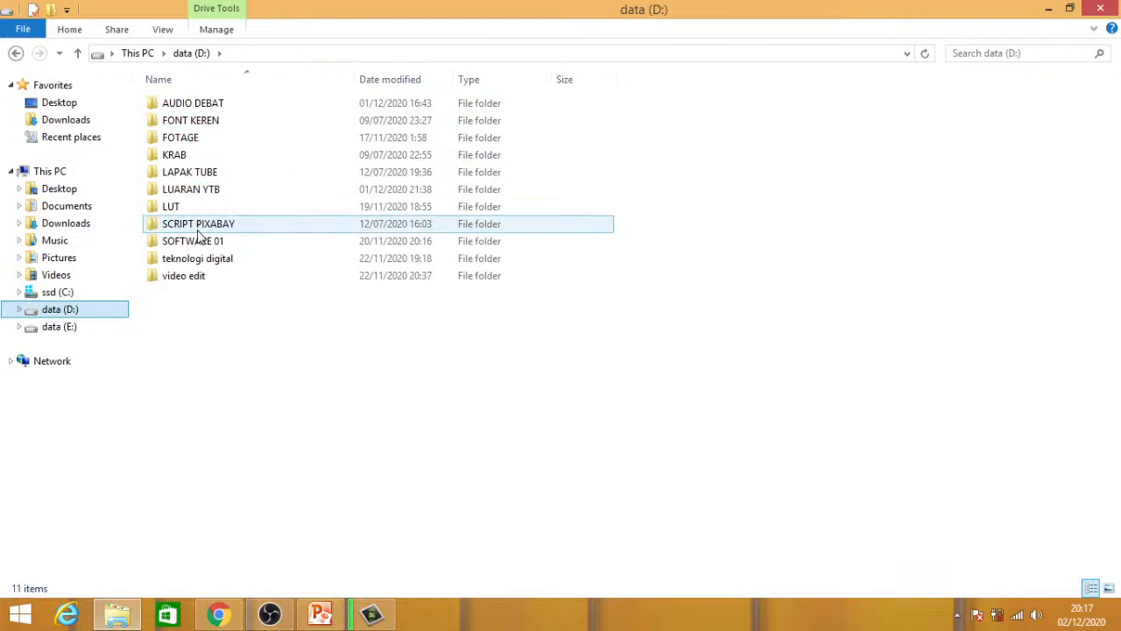
pyautogui.doubleClick(208, 142)
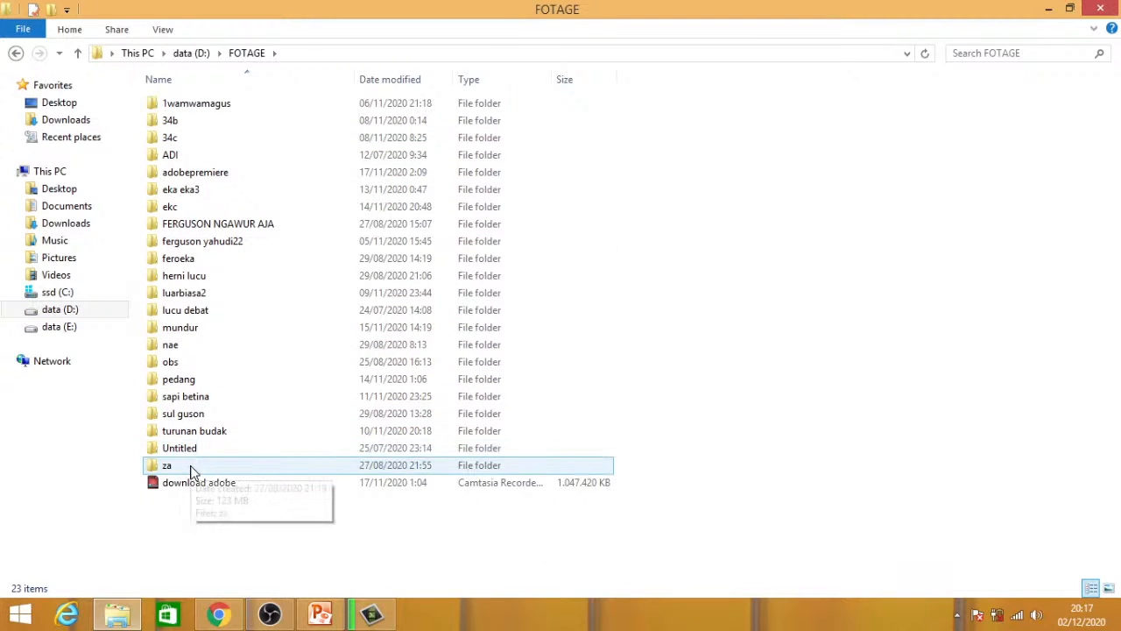
pyautogui.doubleClick(210, 327)
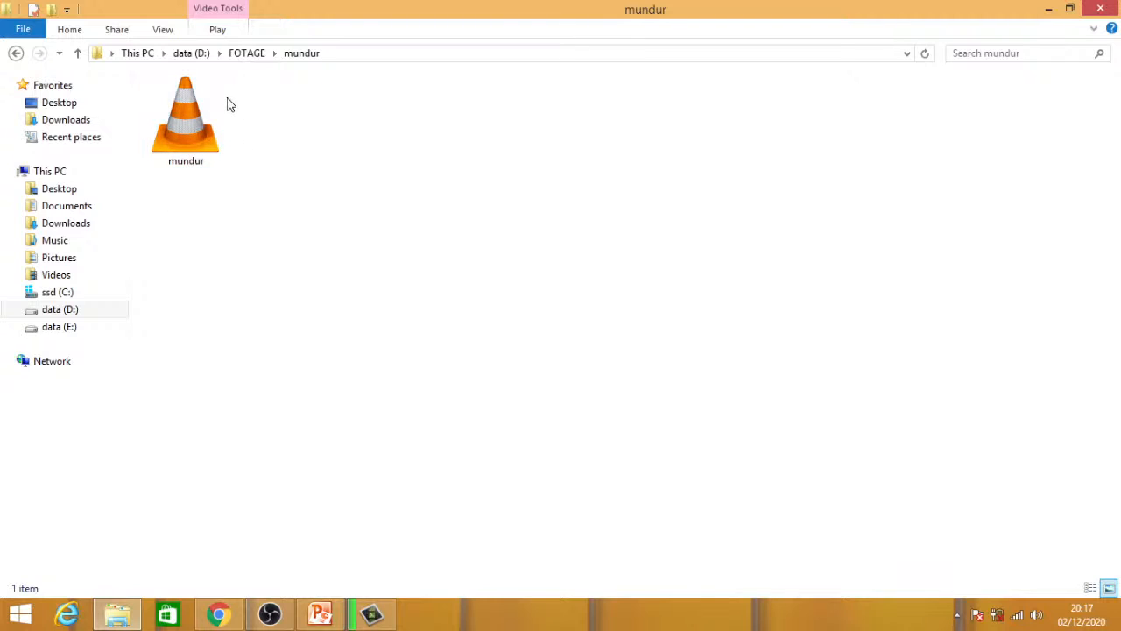
pyautogui.click(16, 53)
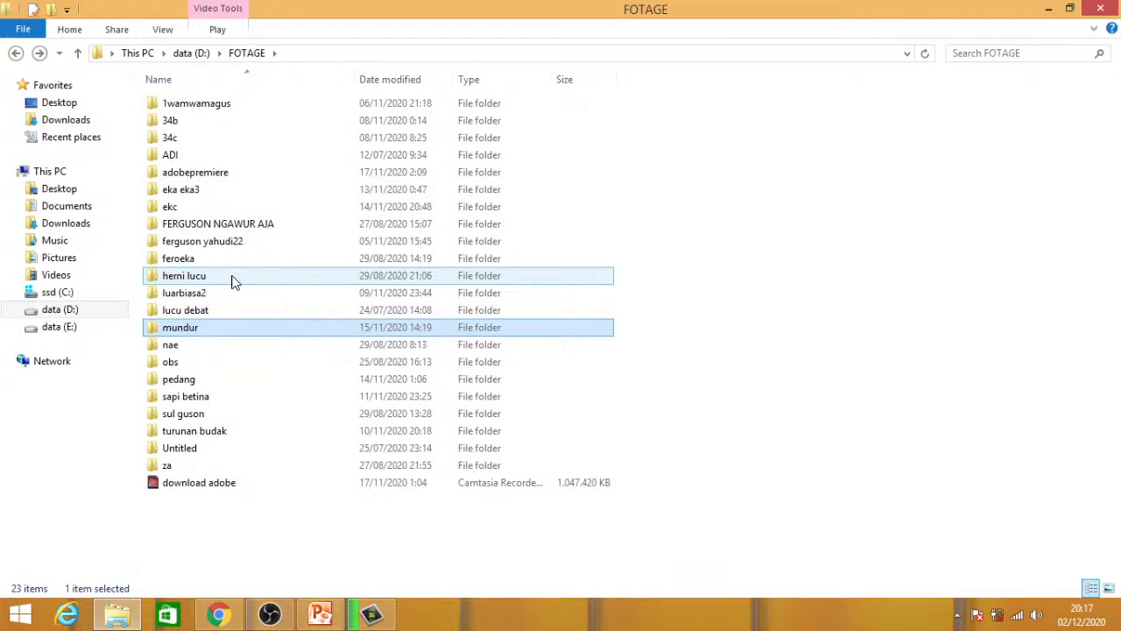
# - Open the obs folder in FOTAGE and play its obs video in VLC media player
pyautogui.doubleClick(223, 364)
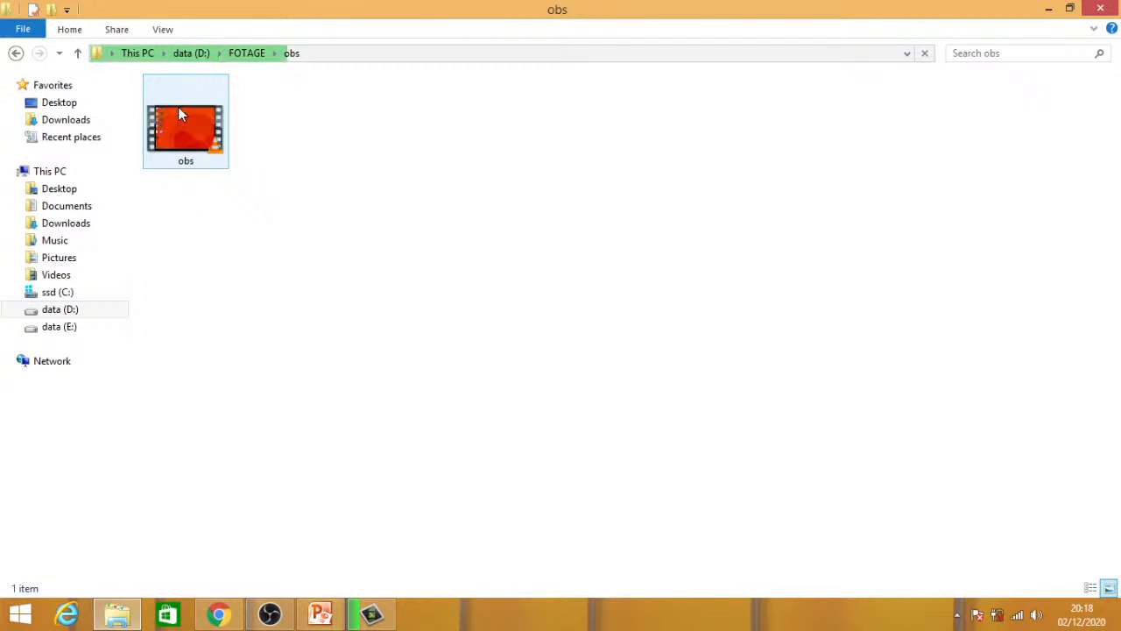
pyautogui.click(183, 137)
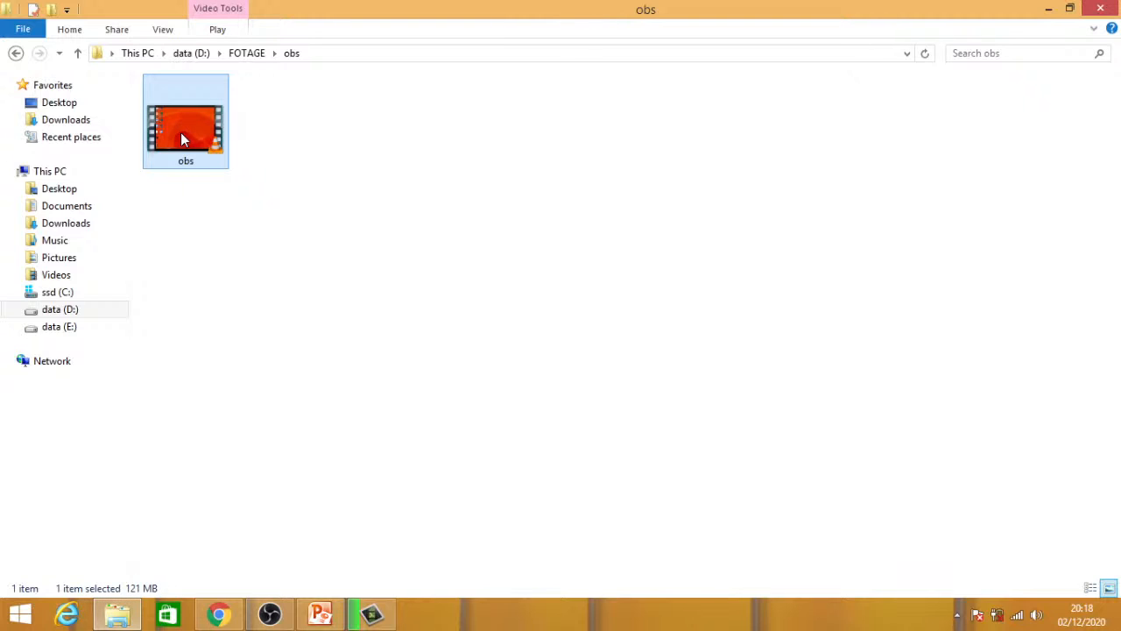
pyautogui.doubleClick(182, 135)
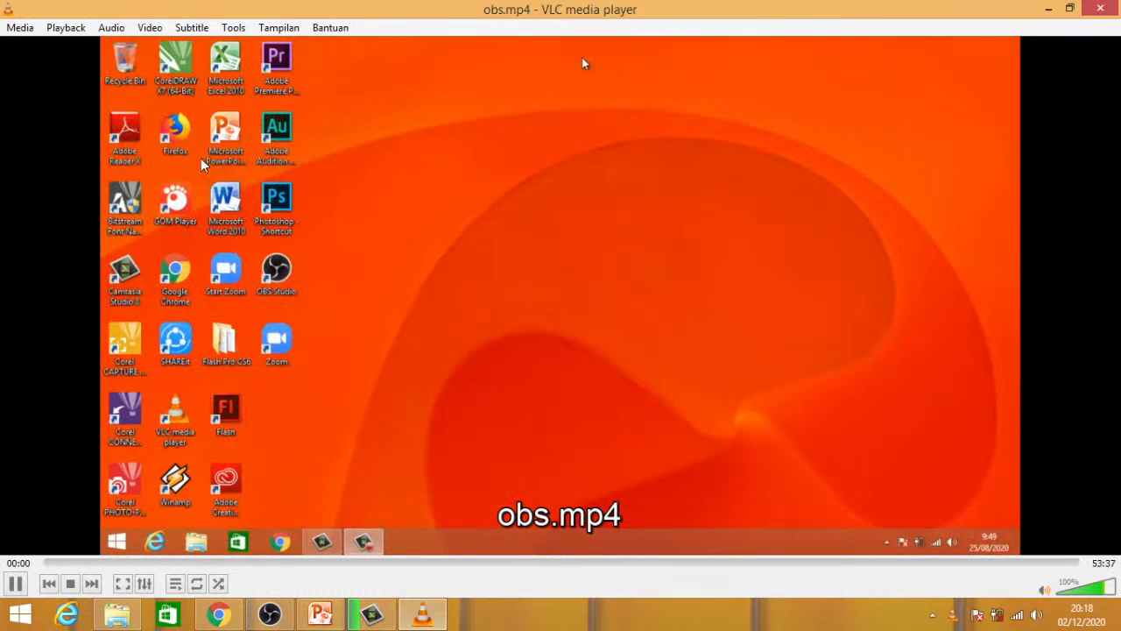
# - Skim through the obs video in jumps from 05:42 to the Studio Mode part around 49:30, pause it and close the player
pyautogui.click(154, 563)
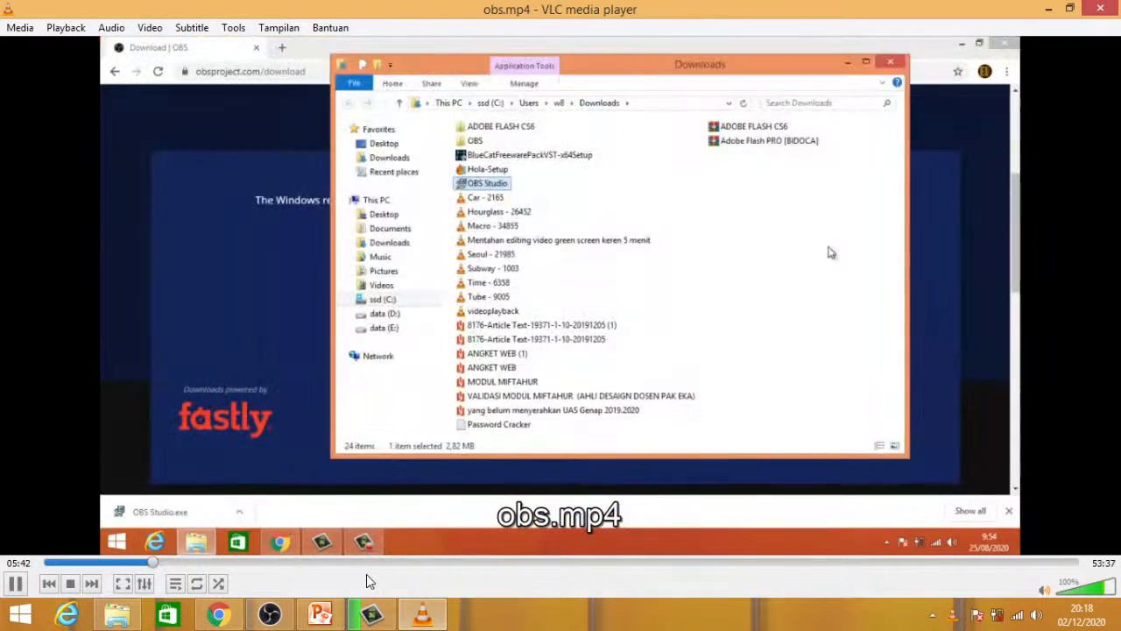
pyautogui.click(369, 563)
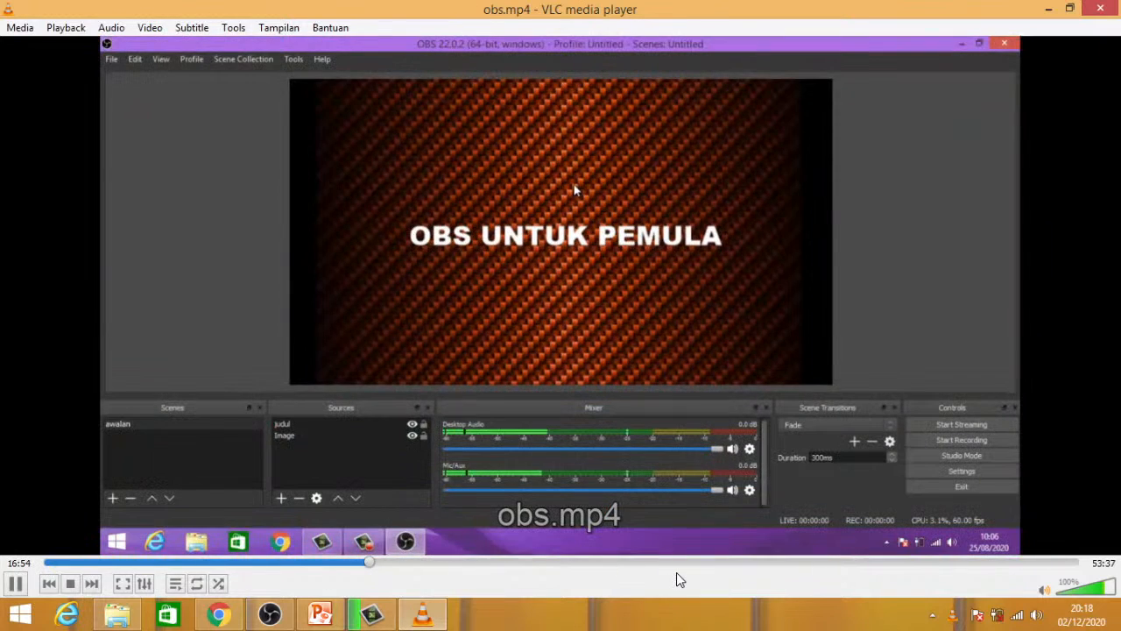
pyautogui.click(676, 572)
pyautogui.click(855, 566)
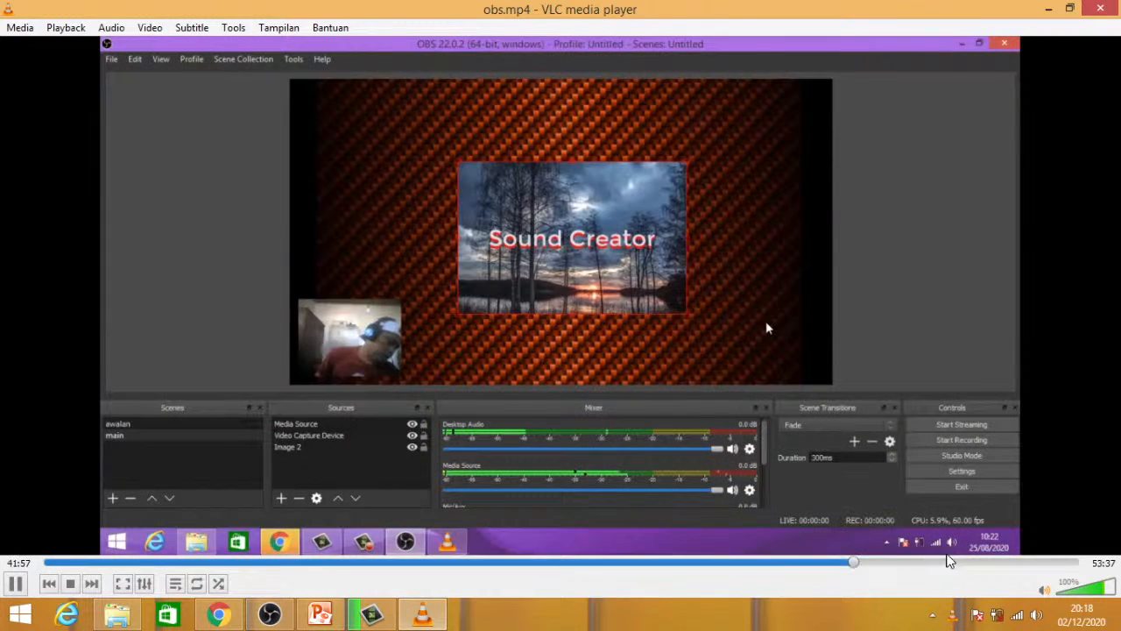
pyautogui.click(815, 562)
pyautogui.click(865, 562)
pyautogui.click(909, 563)
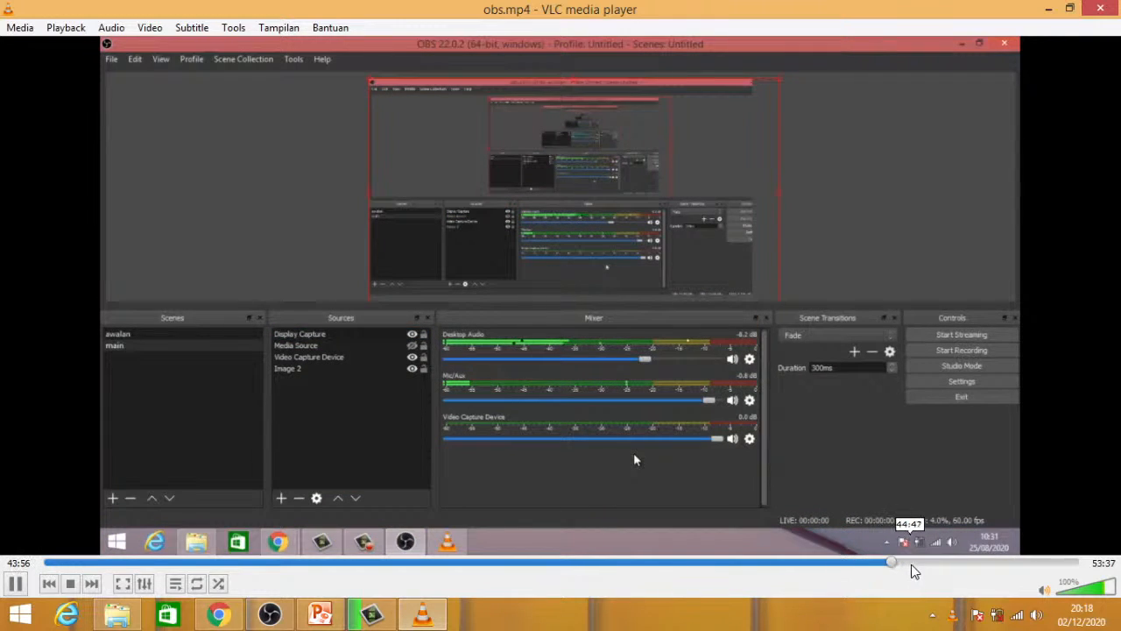
pyautogui.click(941, 562)
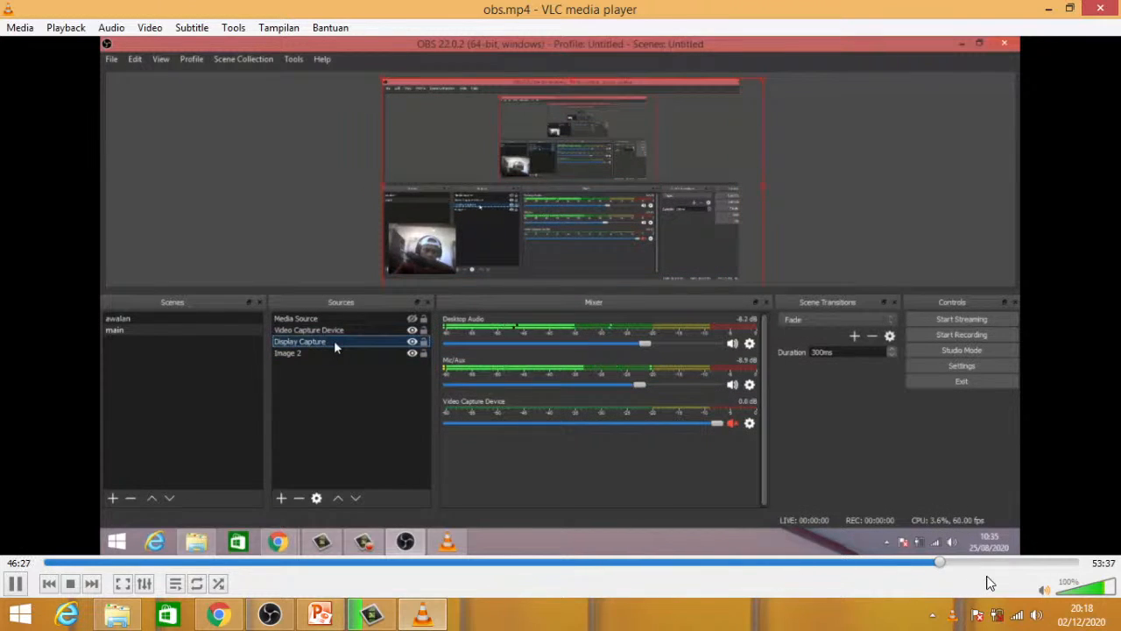
pyautogui.click(957, 565)
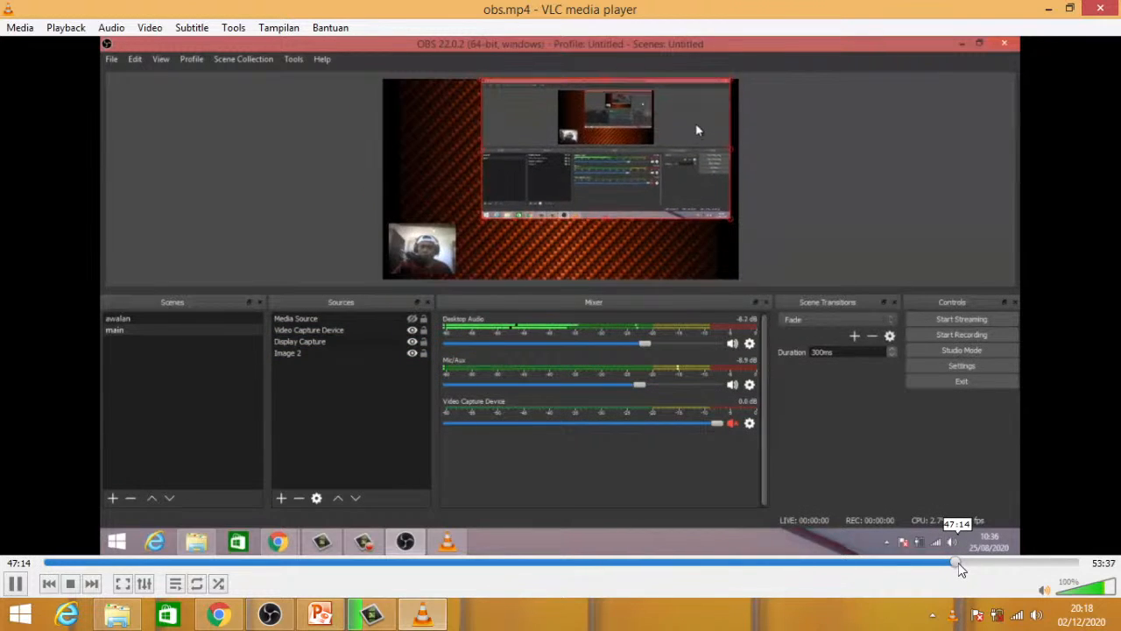
pyautogui.click(976, 564)
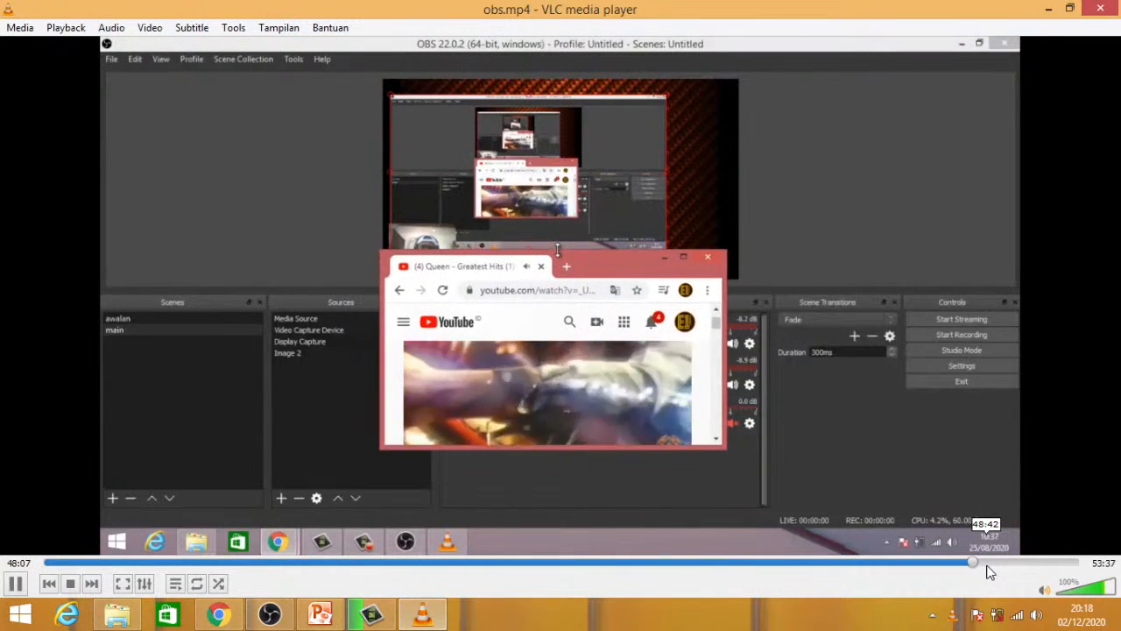
pyautogui.click(996, 565)
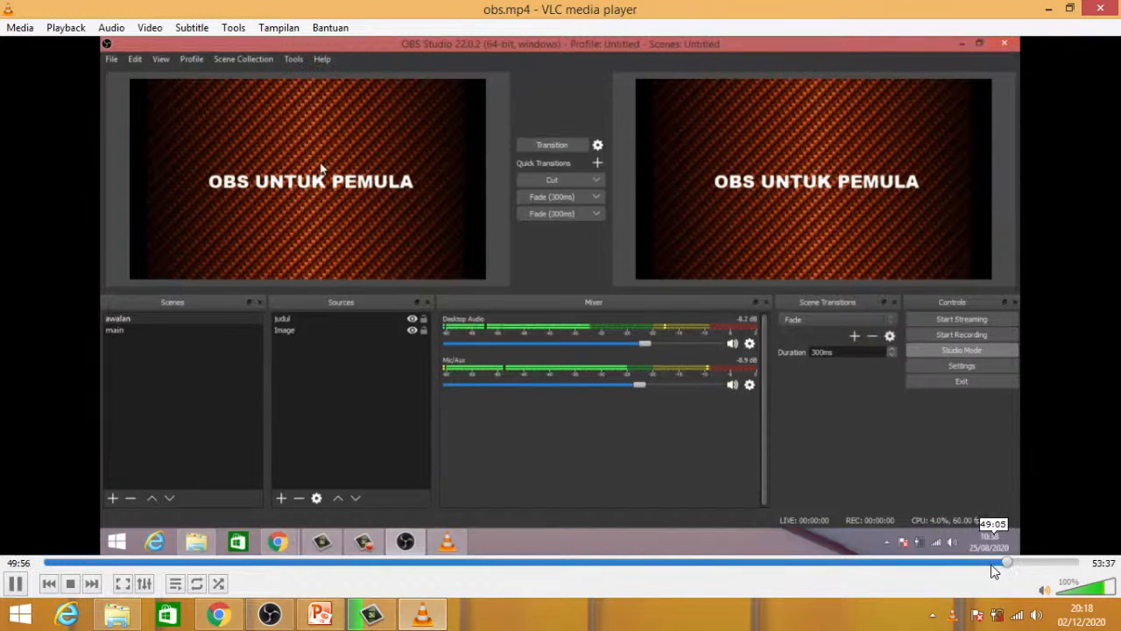
pyautogui.click(963, 566)
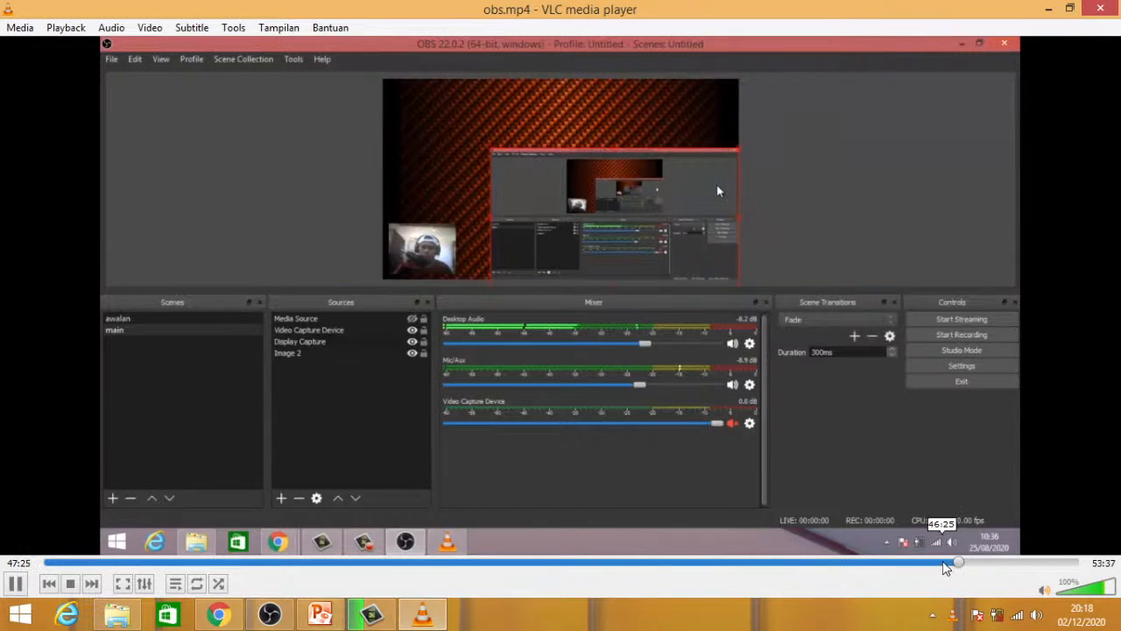
pyautogui.hotkey('ctrl', 'Left')
pyautogui.click(988, 565)
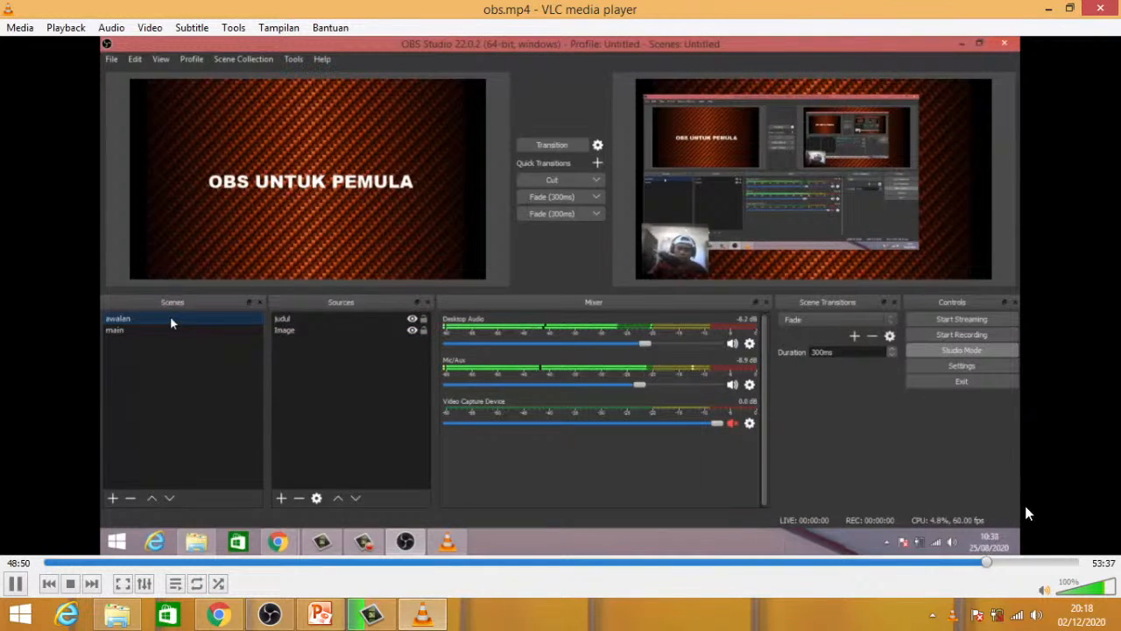
pyautogui.click(999, 565)
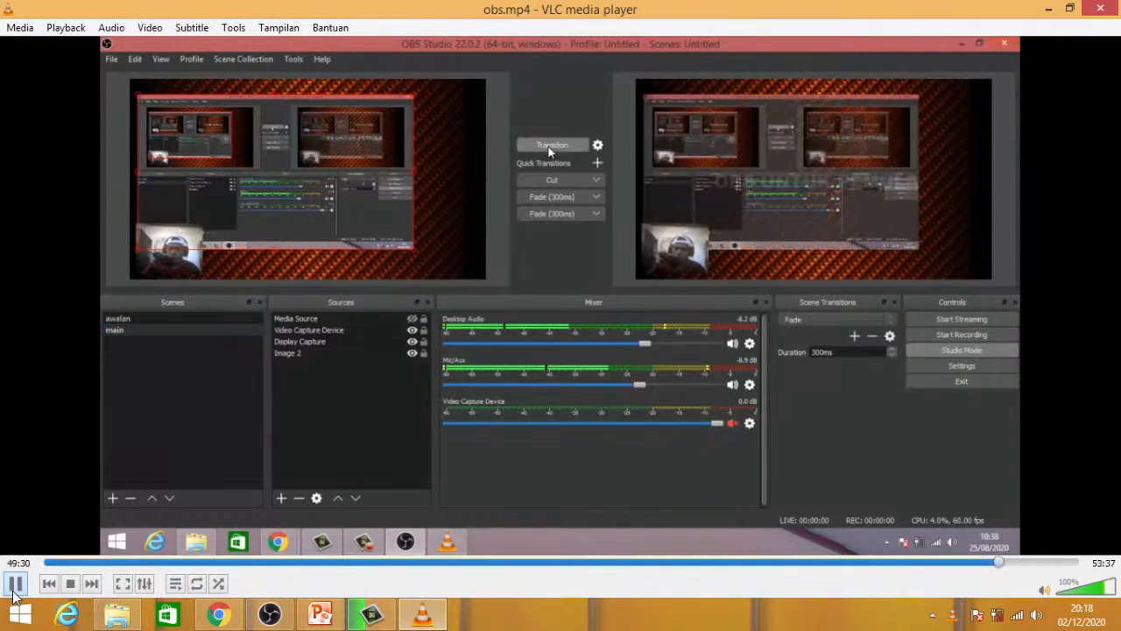
pyautogui.press('space')
pyautogui.click(1104, 10)
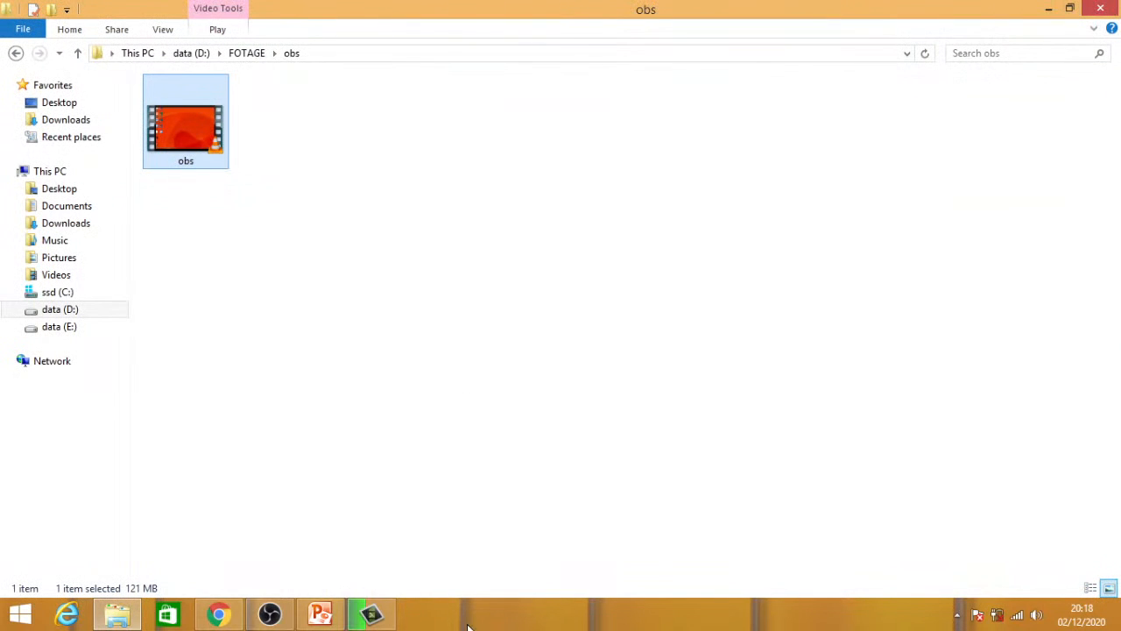
# - Check the Camtasia rendering progress, go back to the FOTAGE folder, and check the progress again
pyautogui.click(370, 613)
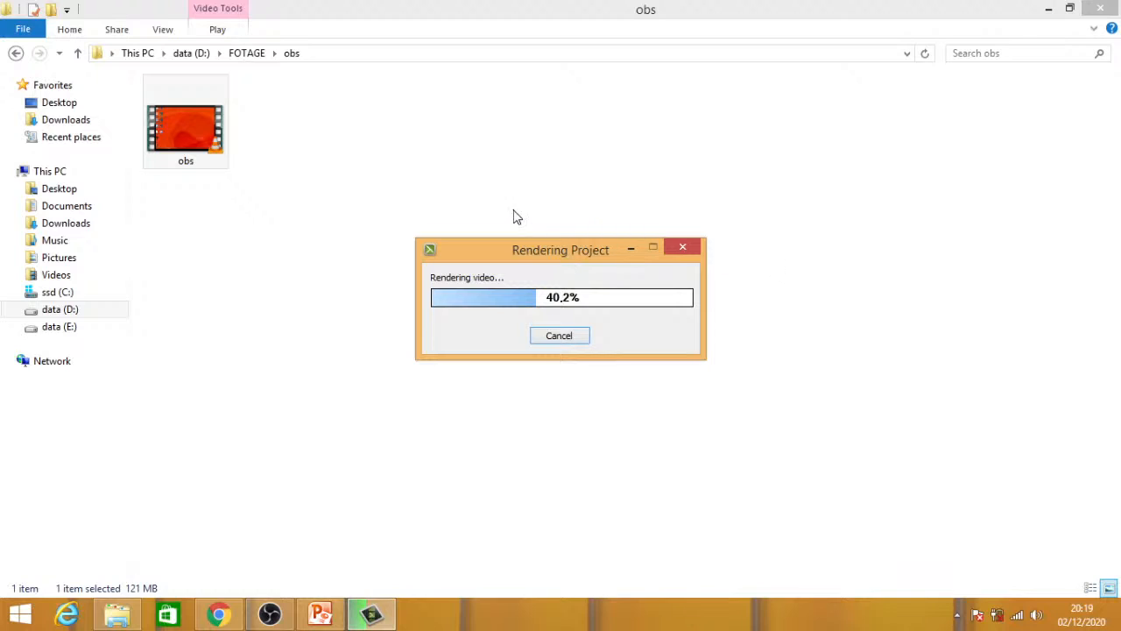
pyautogui.click(16, 53)
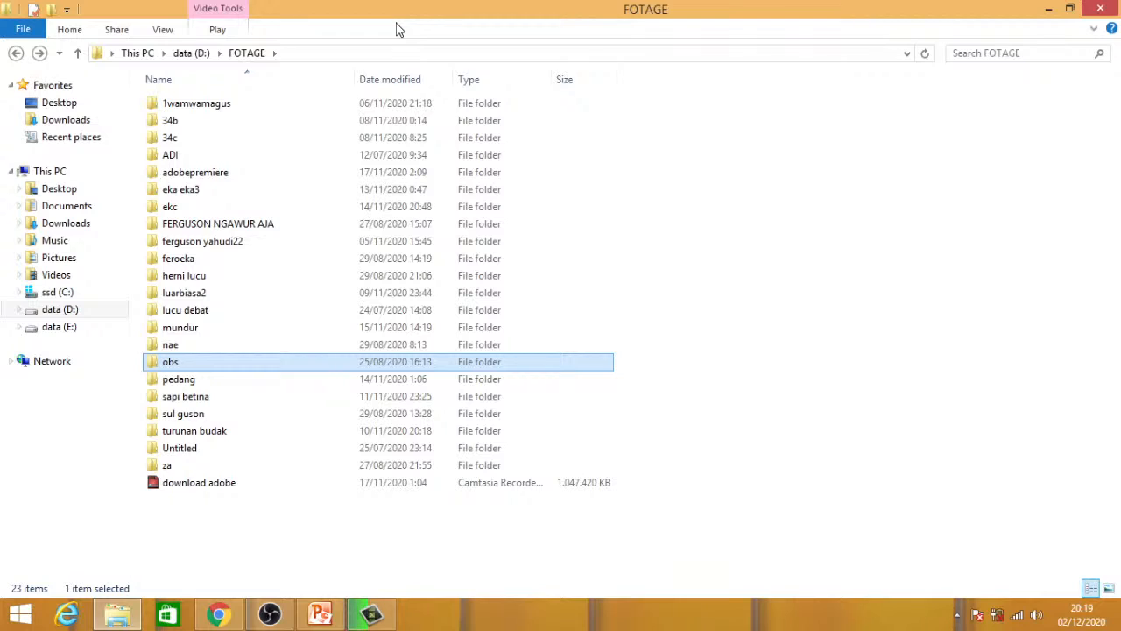
pyautogui.click(375, 615)
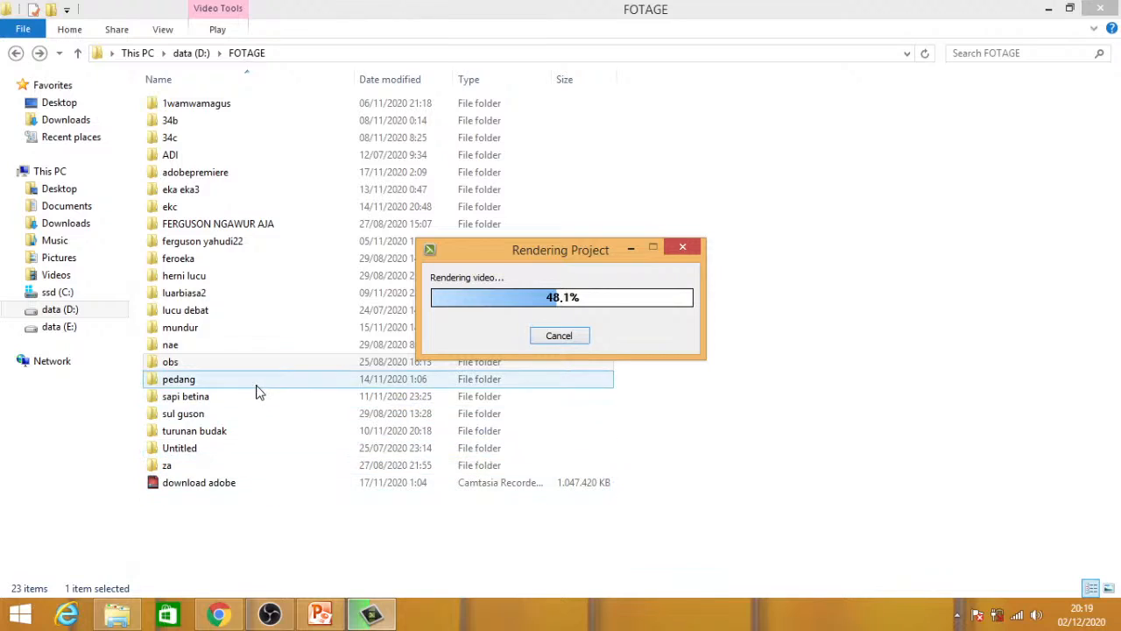
# - Open the obs folder in FOTAGE, select its obs video, and check the Camtasia rendering progress
pyautogui.click(214, 368)
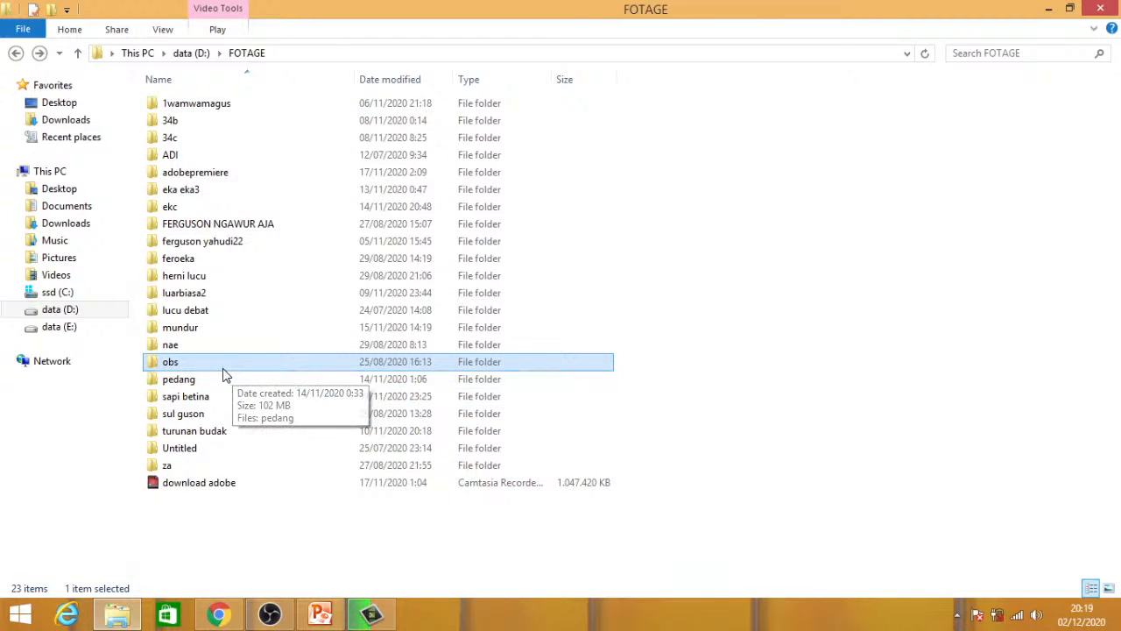
pyautogui.doubleClick(206, 364)
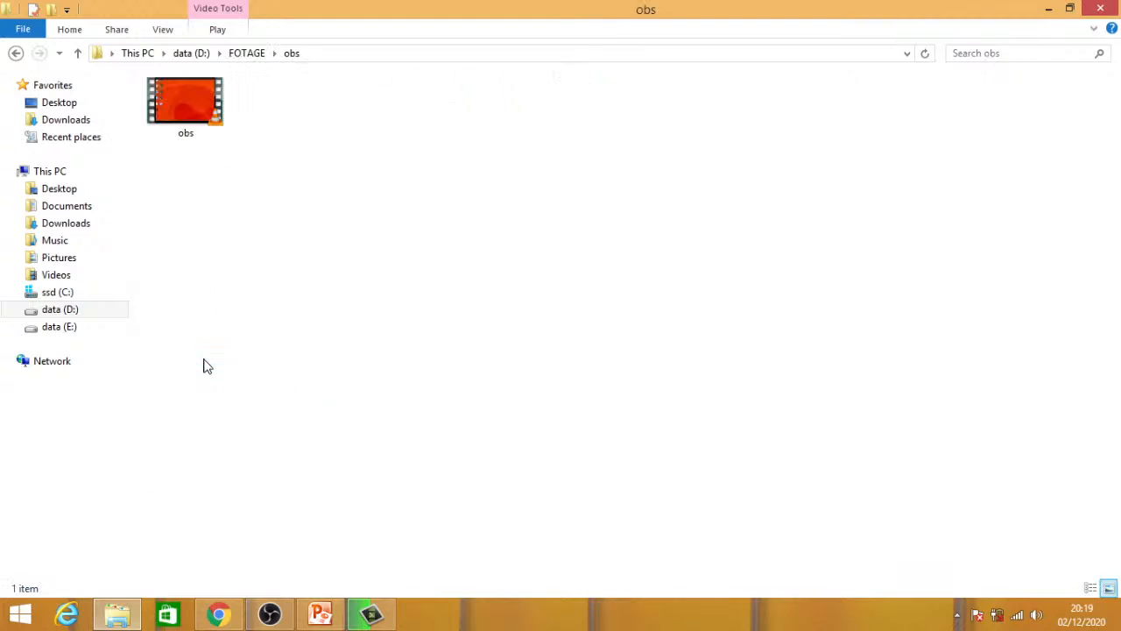
pyautogui.click(185, 100)
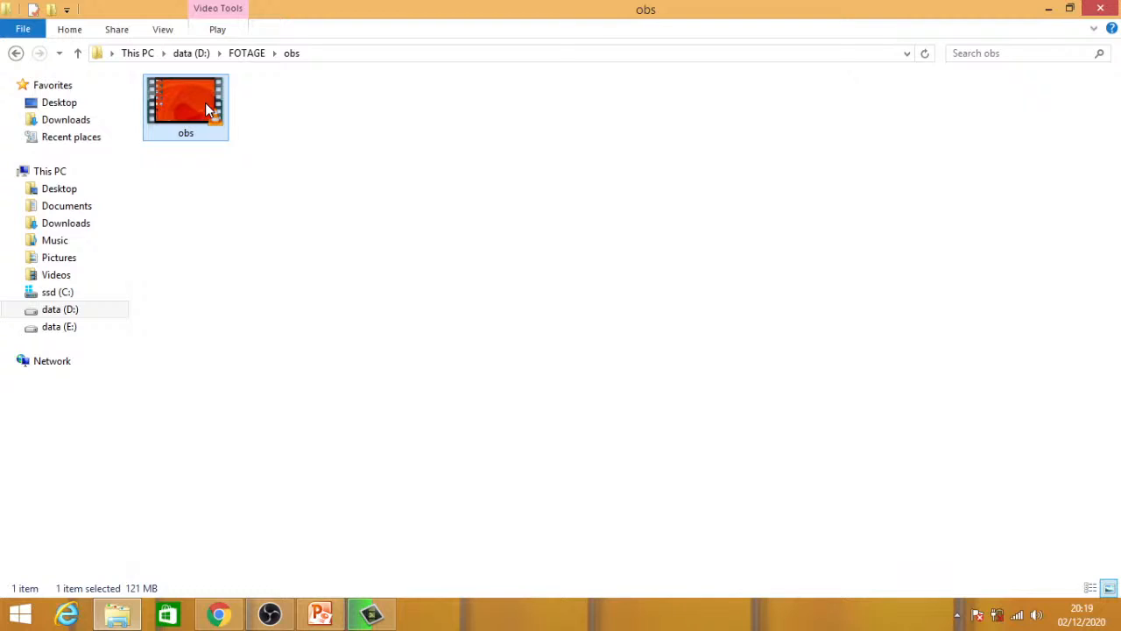
pyautogui.click(370, 613)
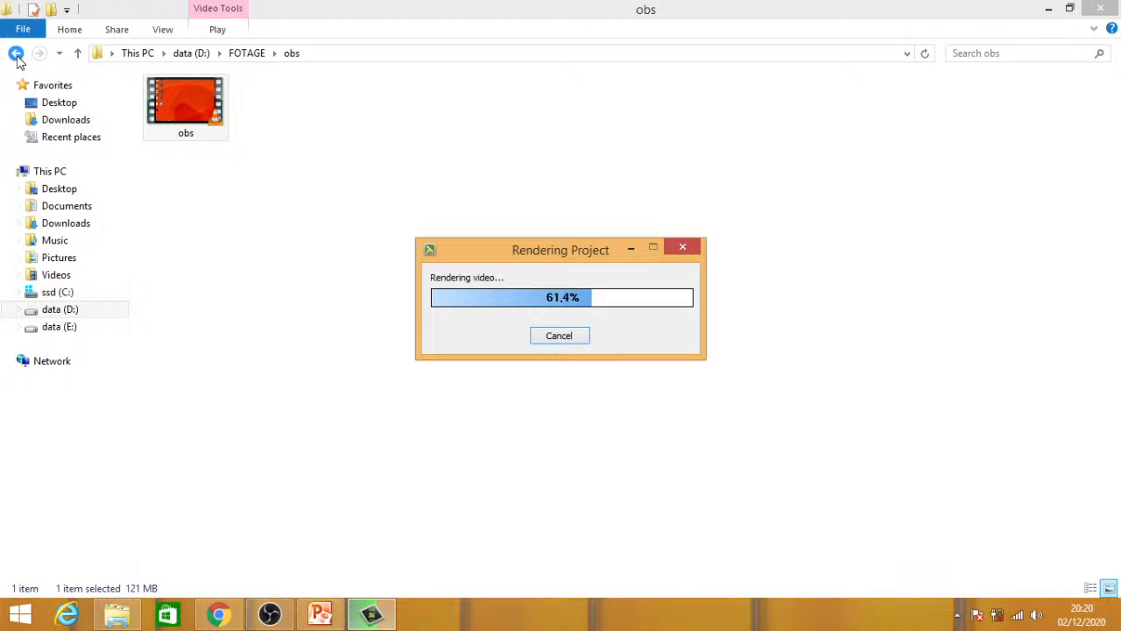
pyautogui.click(296, 290)
pyautogui.click(184, 102)
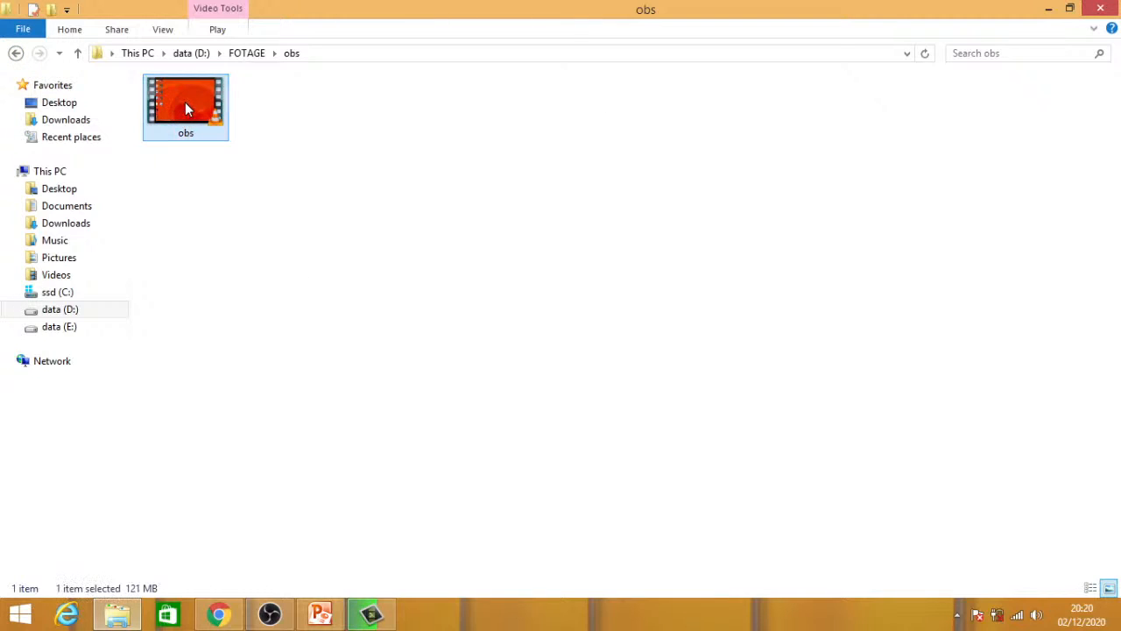
# - Switch to Chrome, open YouTube's Upload video dialog, and demonstrate bringing the obs video from File Explorer over to it
pyautogui.click(218, 614)
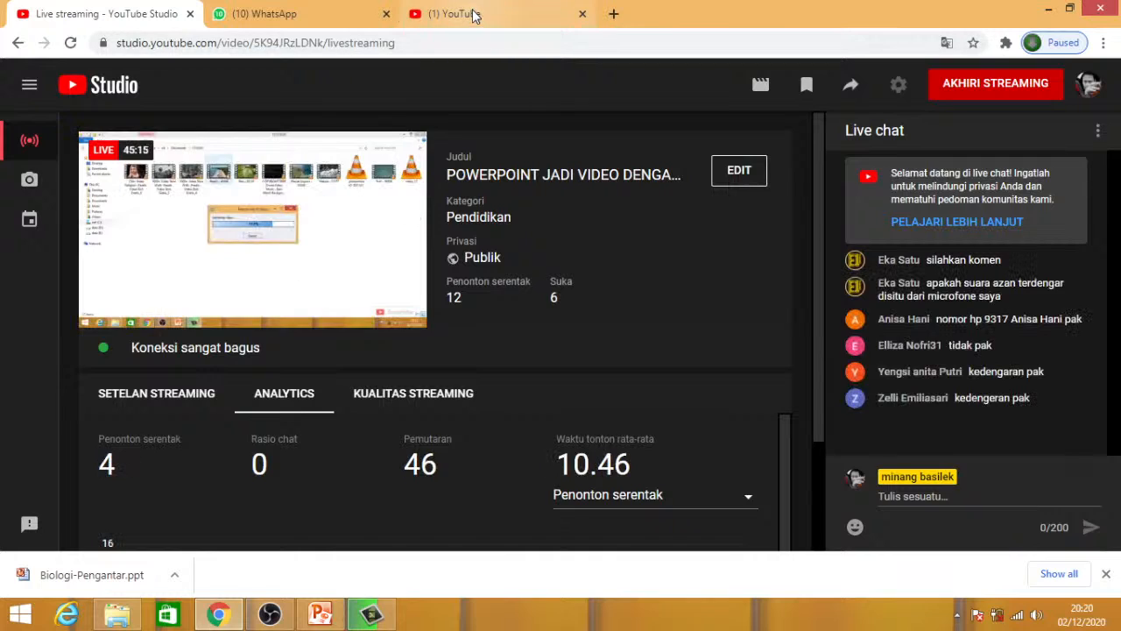
pyautogui.click(473, 15)
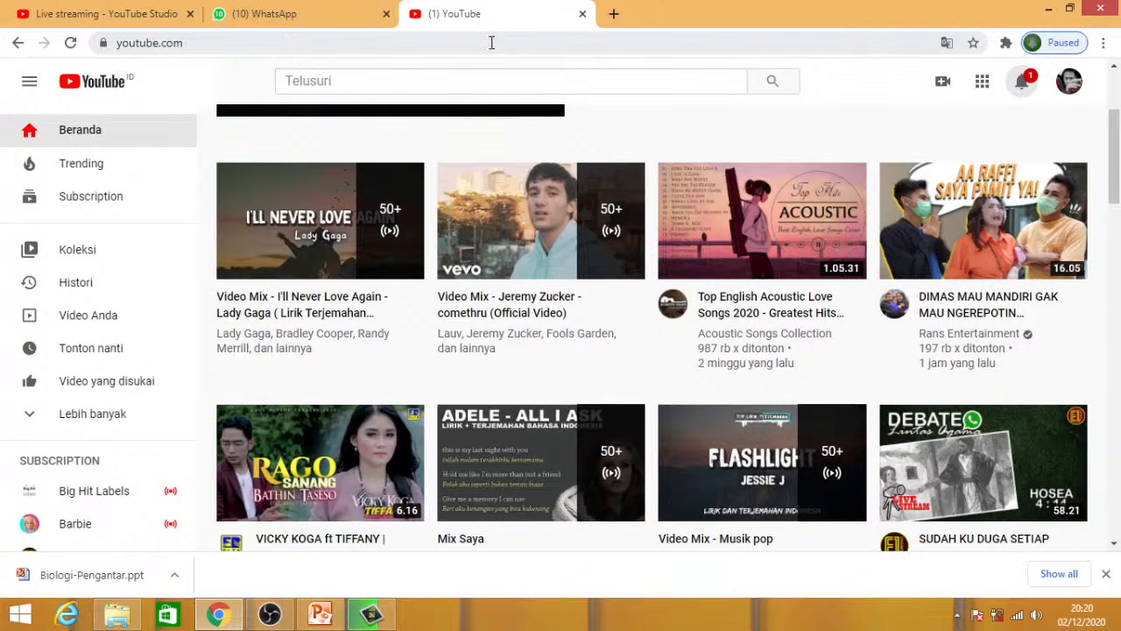
pyautogui.click(491, 43)
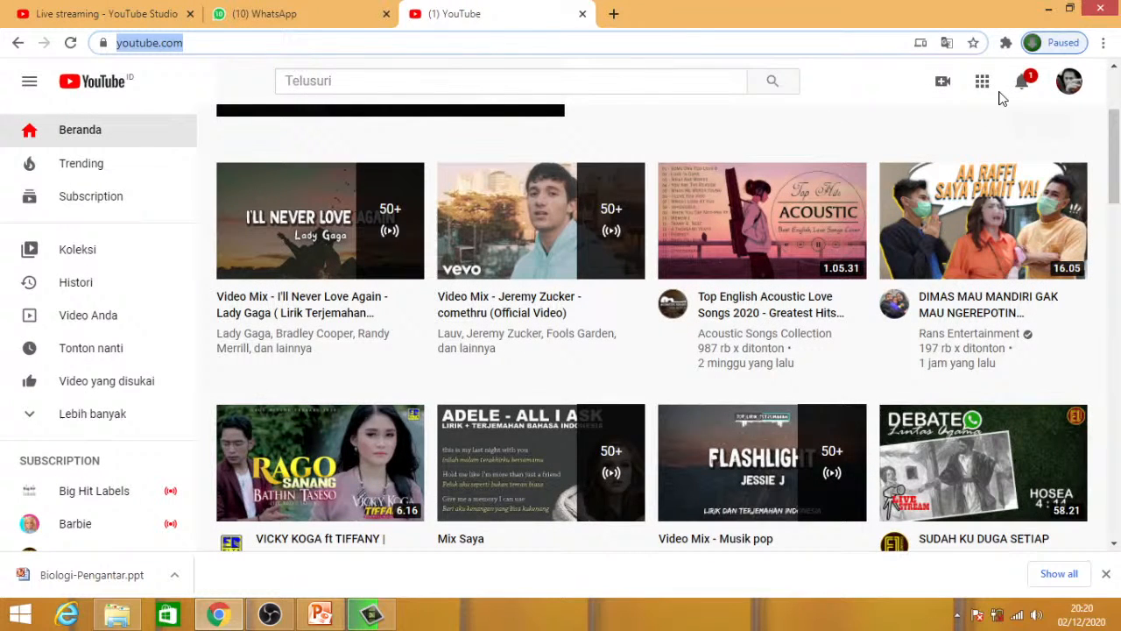
pyautogui.click(943, 83)
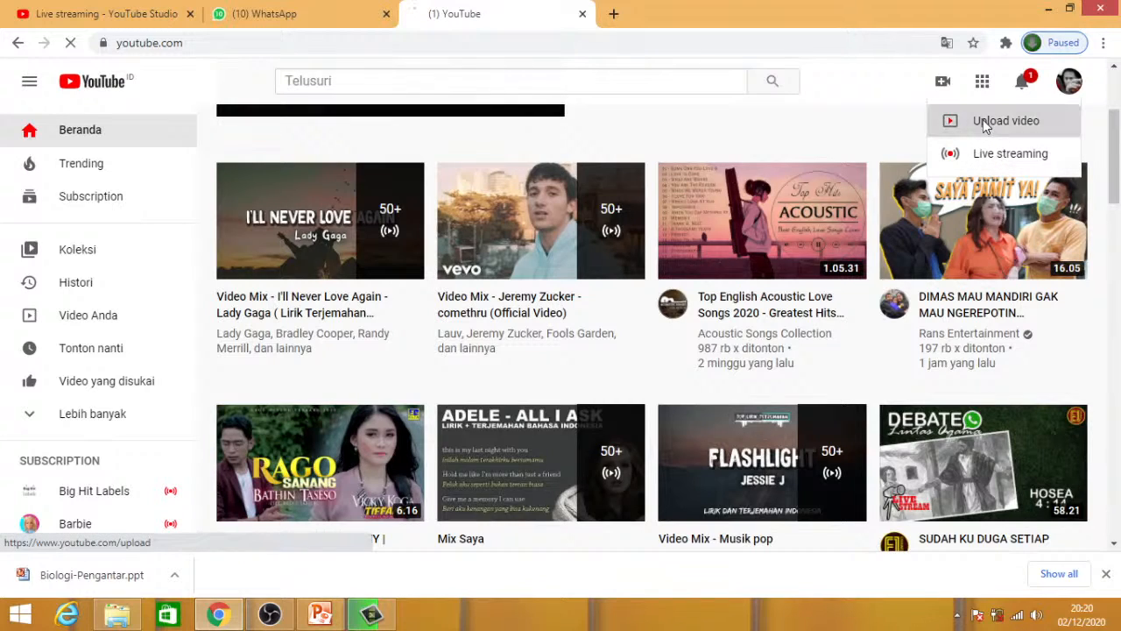
pyautogui.click(985, 123)
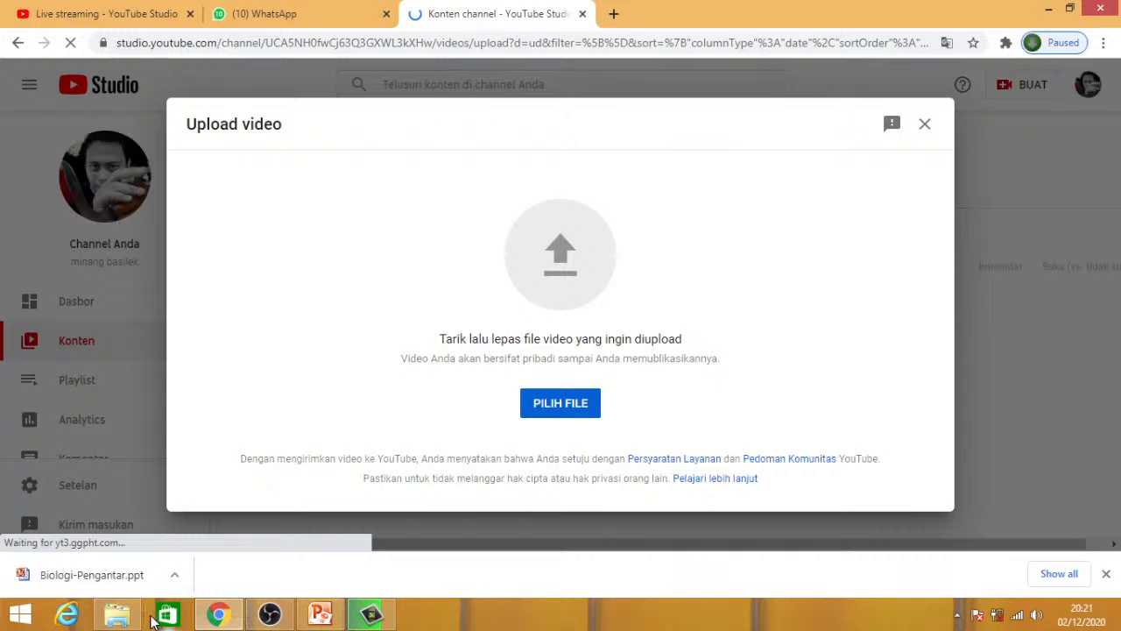
pyautogui.click(114, 621)
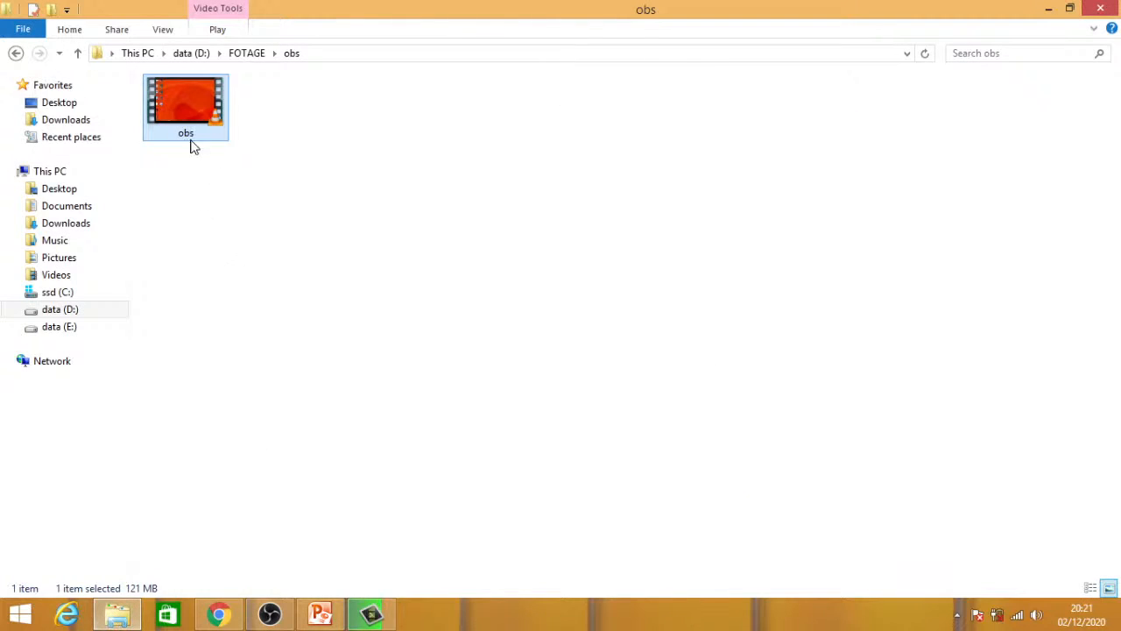
pyautogui.moveTo(175, 102); pyautogui.dragTo(105, 585)
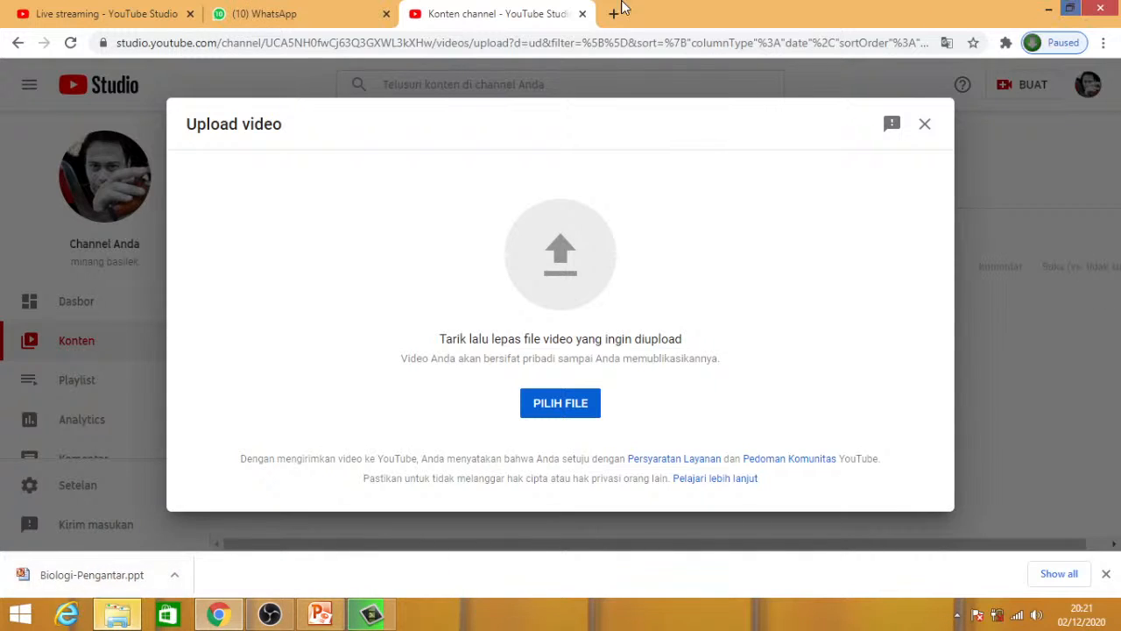
# - Check the Camtasia rendering progress several times, viewing the YouTube live streaming page and the PowerPoint presentation in between
pyautogui.click(375, 616)
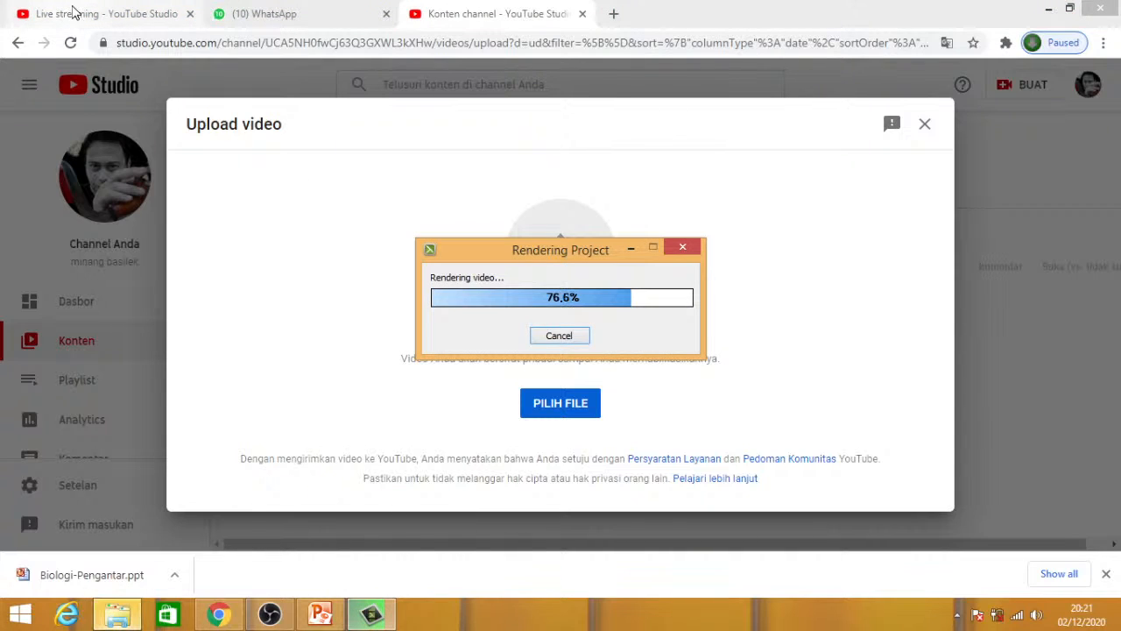
pyautogui.click(74, 12)
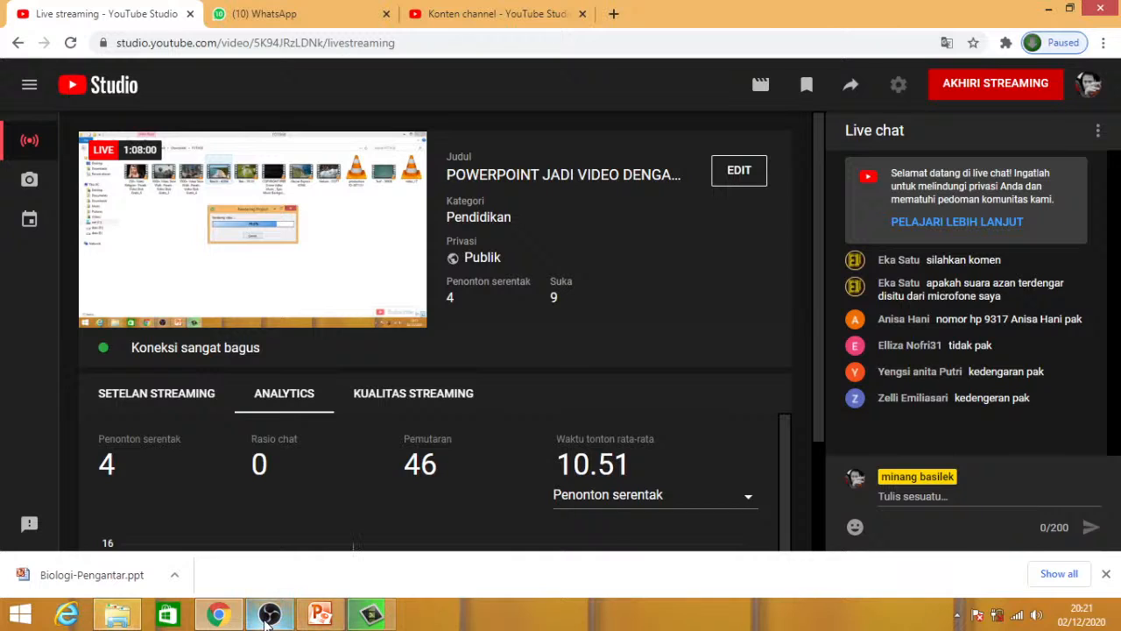
pyautogui.click(371, 615)
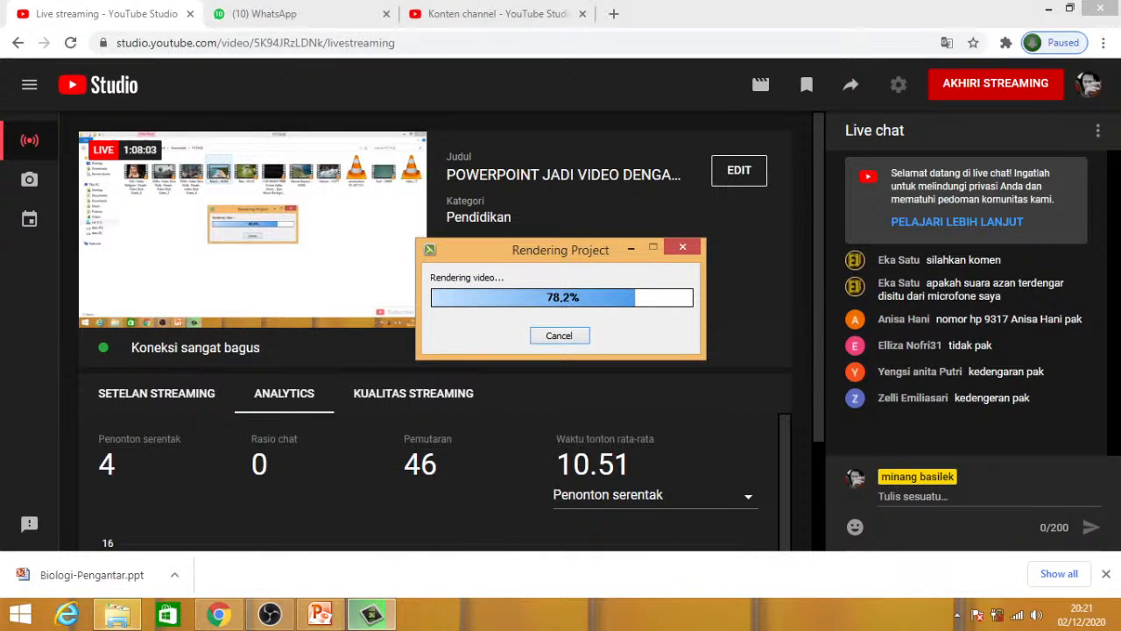
pyautogui.click(320, 615)
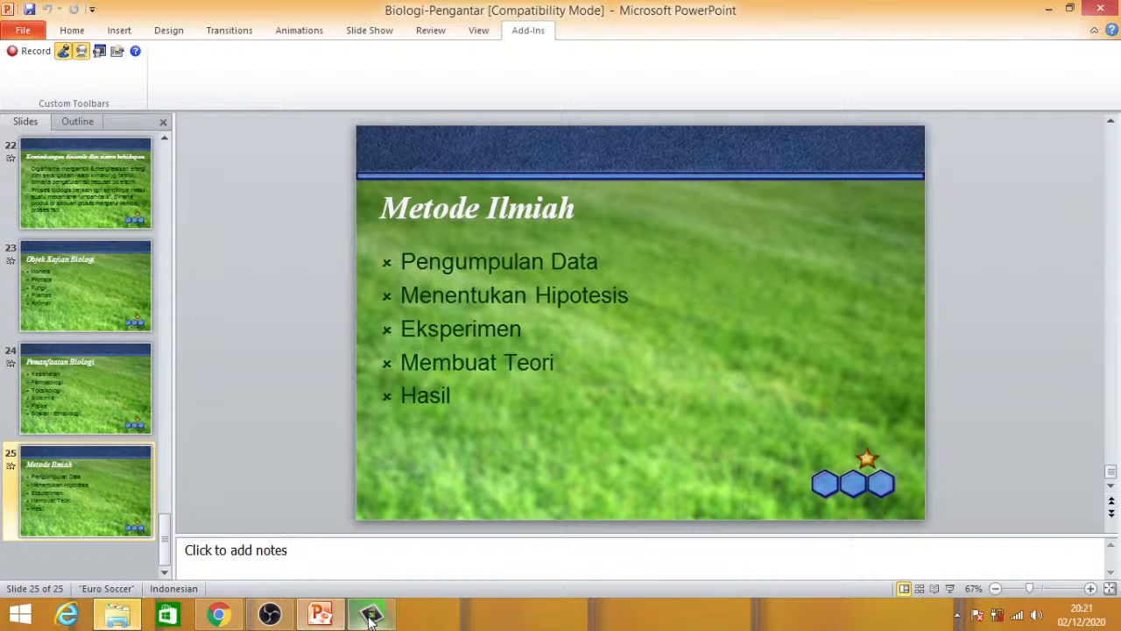
pyautogui.click(370, 615)
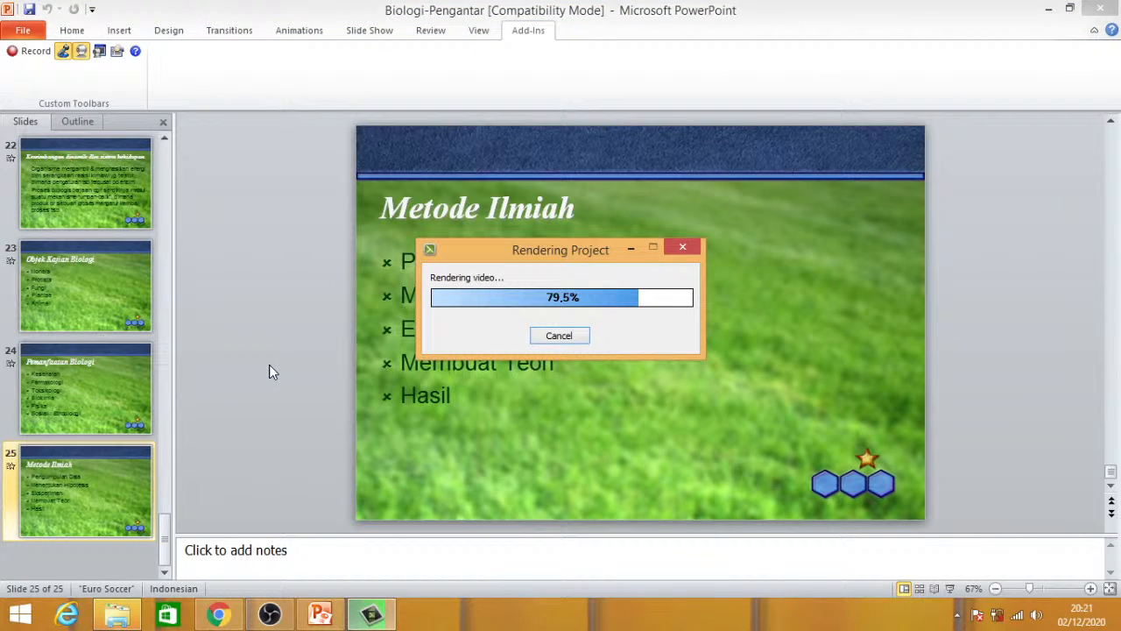
pyautogui.moveTo(375, 617)
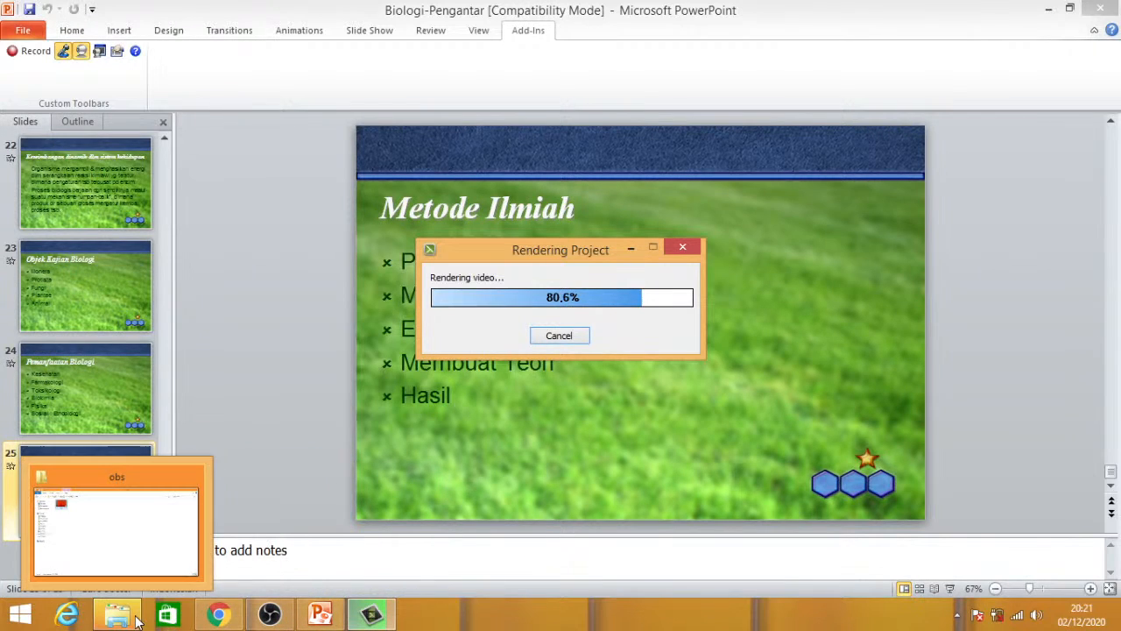
pyautogui.click(372, 617)
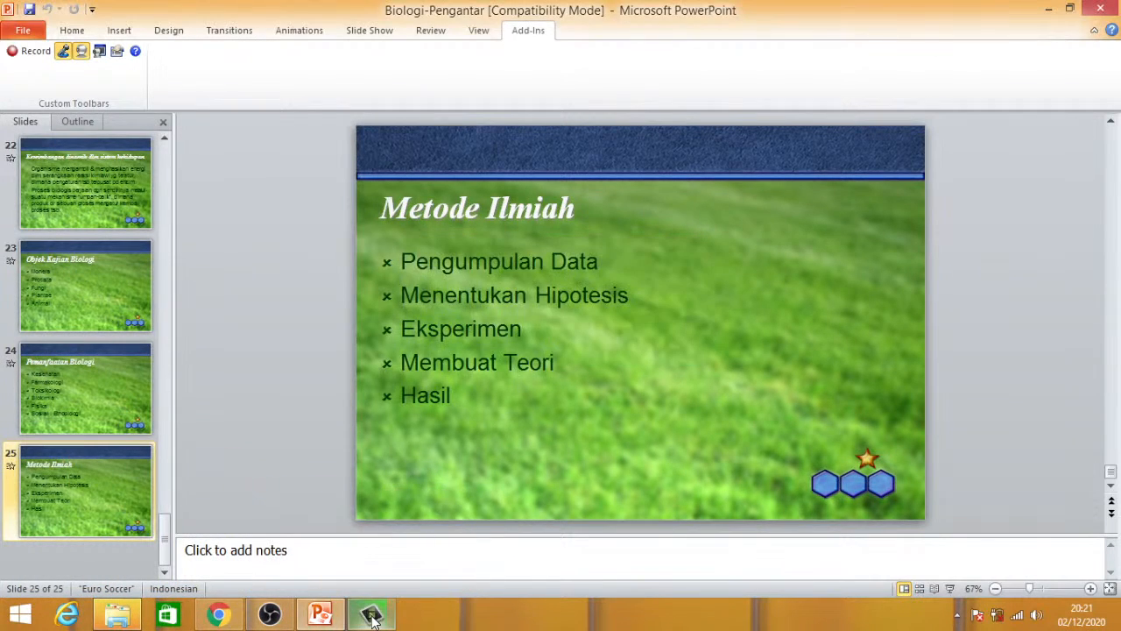
# - Minimize PowerPoint, Chrome and File Explorer to clear the desktop, and bring up the Camtasia rendering progress
pyautogui.click(1048, 9)
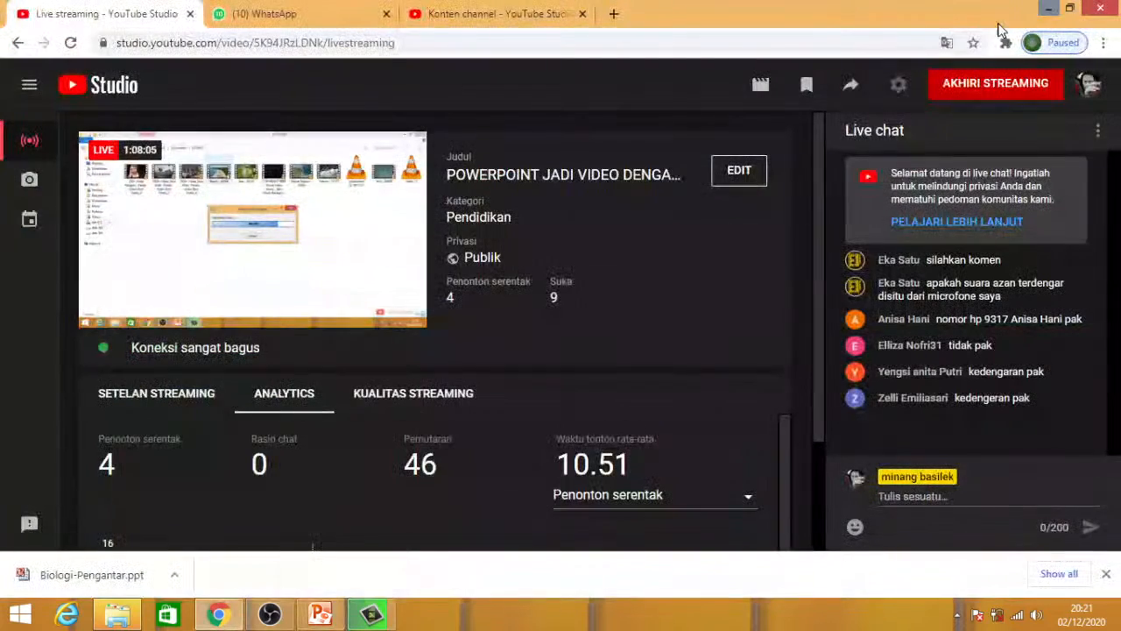
pyautogui.click(1047, 10)
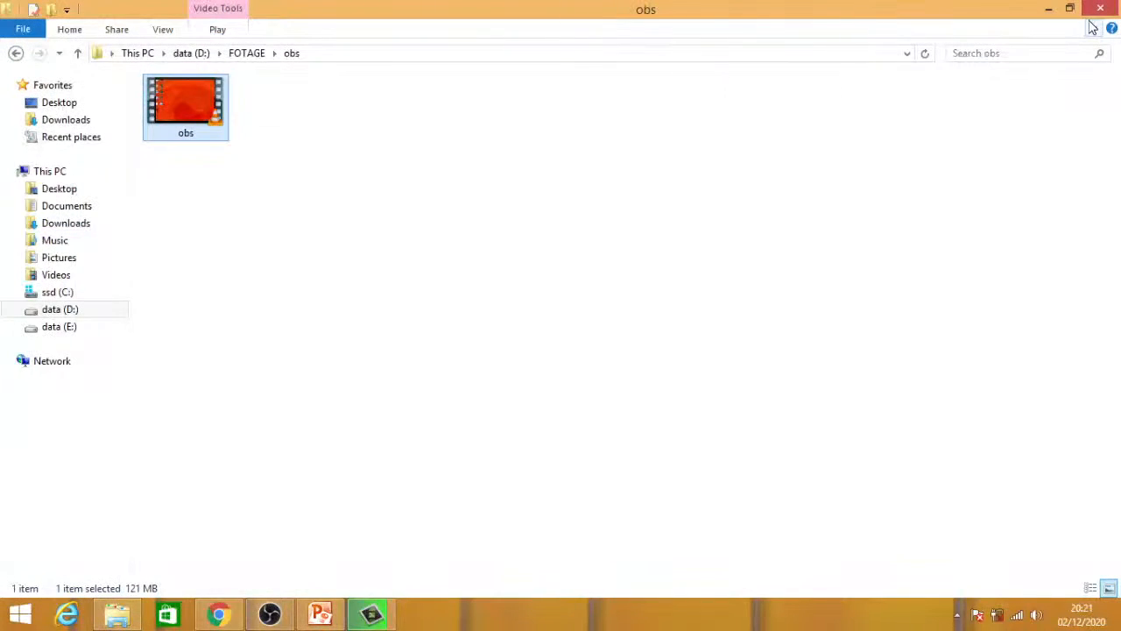
pyautogui.click(1050, 10)
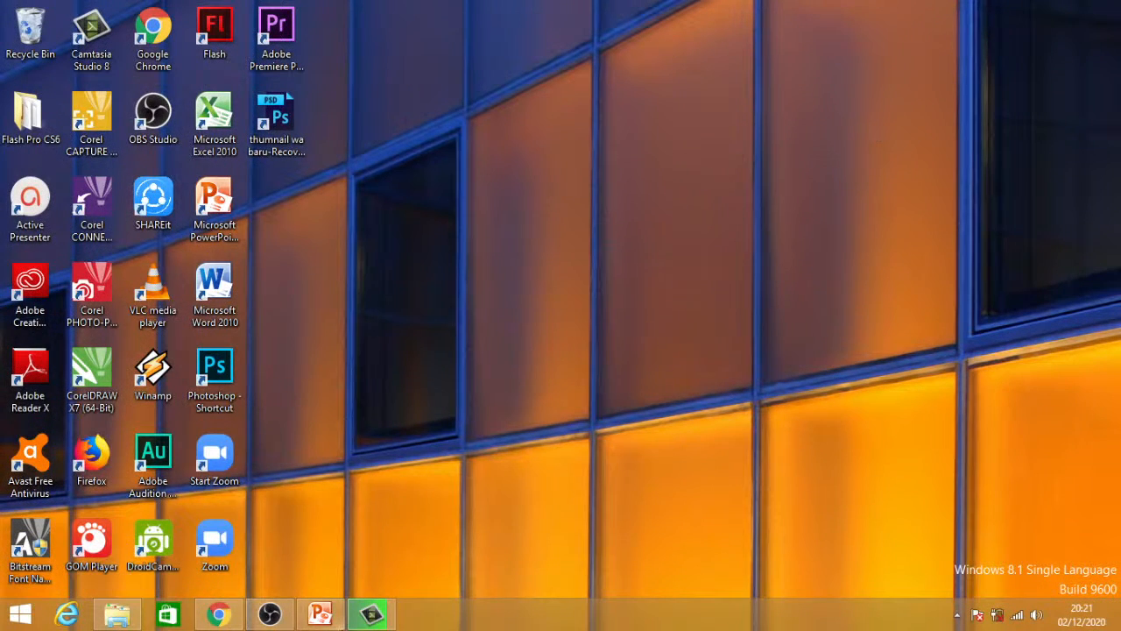
pyautogui.click(375, 617)
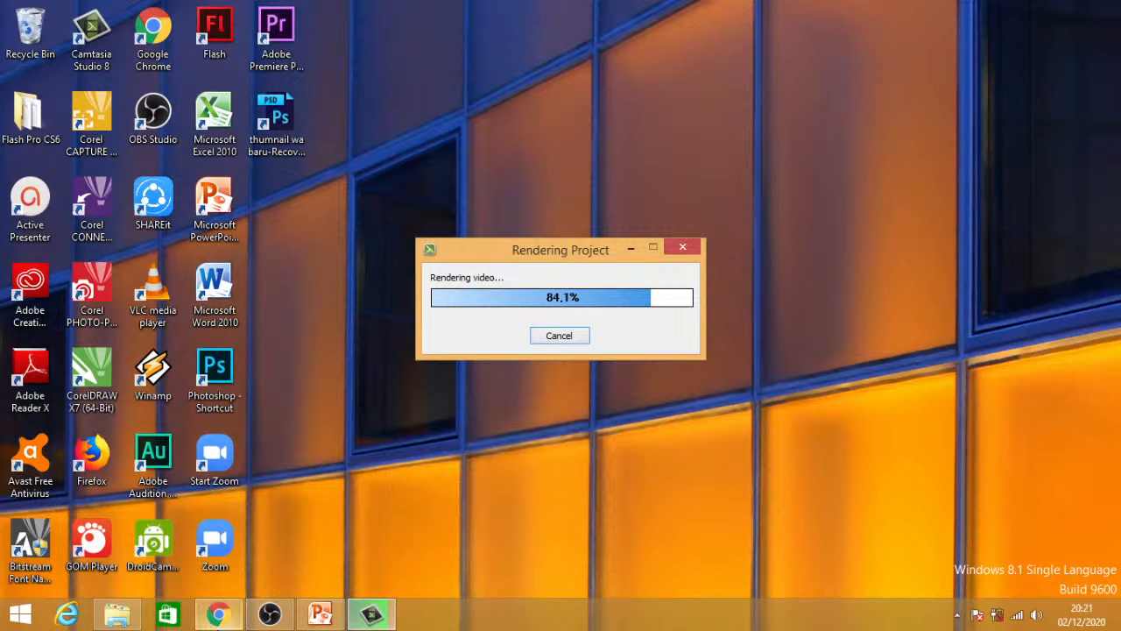
# - View the live streaming page in Chrome, switch to Camtasia Studio and reposition its error message over the Production Wizard
pyautogui.click(219, 615)
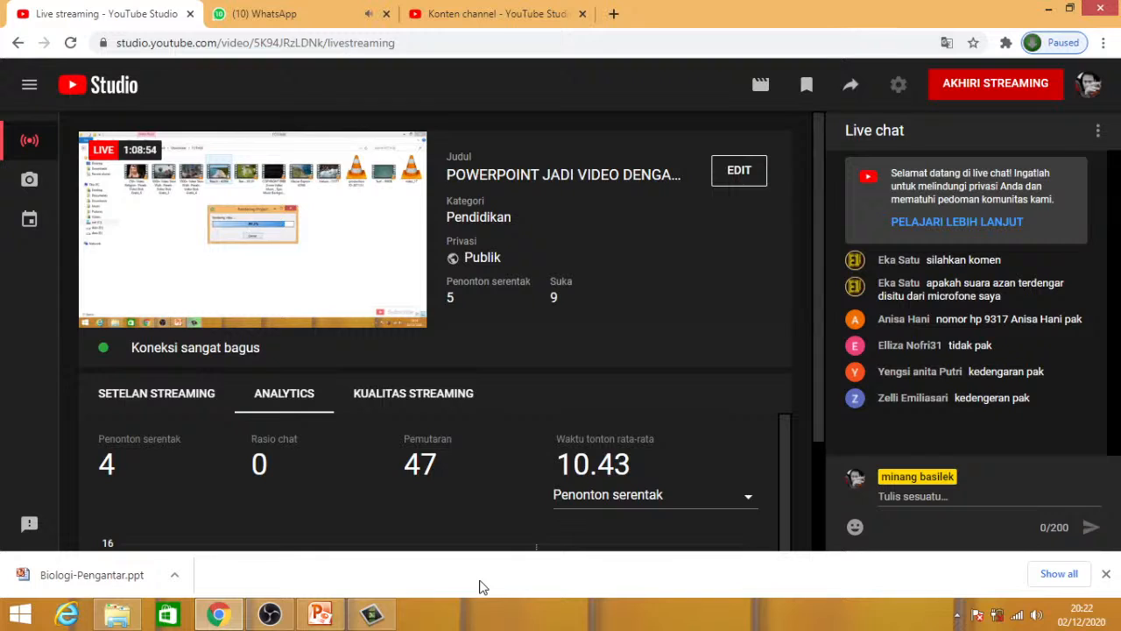
pyautogui.click(371, 613)
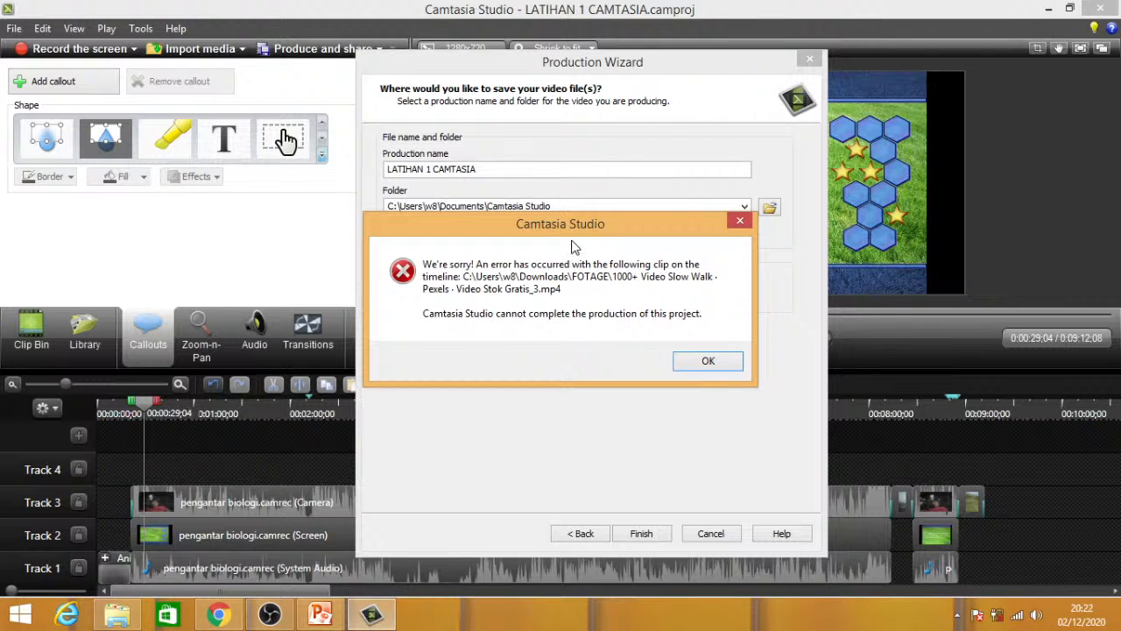
pyautogui.moveTo(581, 233)
pyautogui.mouseDown()
pyautogui.moveTo(604, 272)
pyautogui.moveTo(653, 313)
pyautogui.moveTo(631, 314)
pyautogui.moveTo(590, 260)
pyautogui.moveTo(598, 318)
pyautogui.moveTo(589, 195)
pyautogui.moveTo(597, 246)
pyautogui.mouseUp()
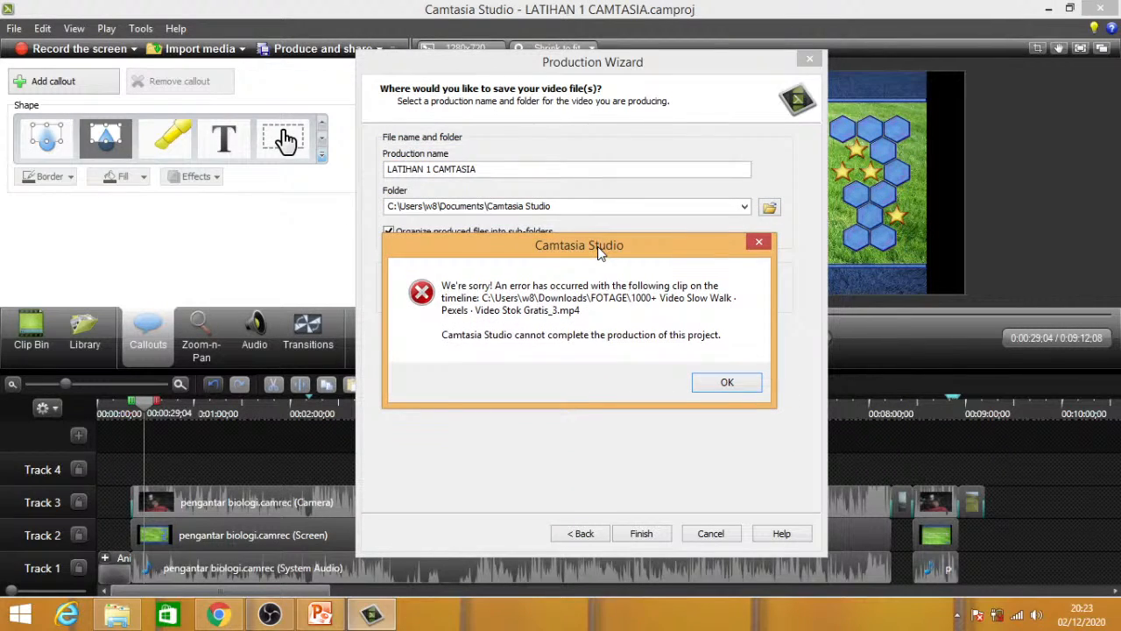
# - Look over OBS Studio, the PowerPoint presentation and the YouTube live streaming page in turn
pyautogui.moveTo(271, 616)
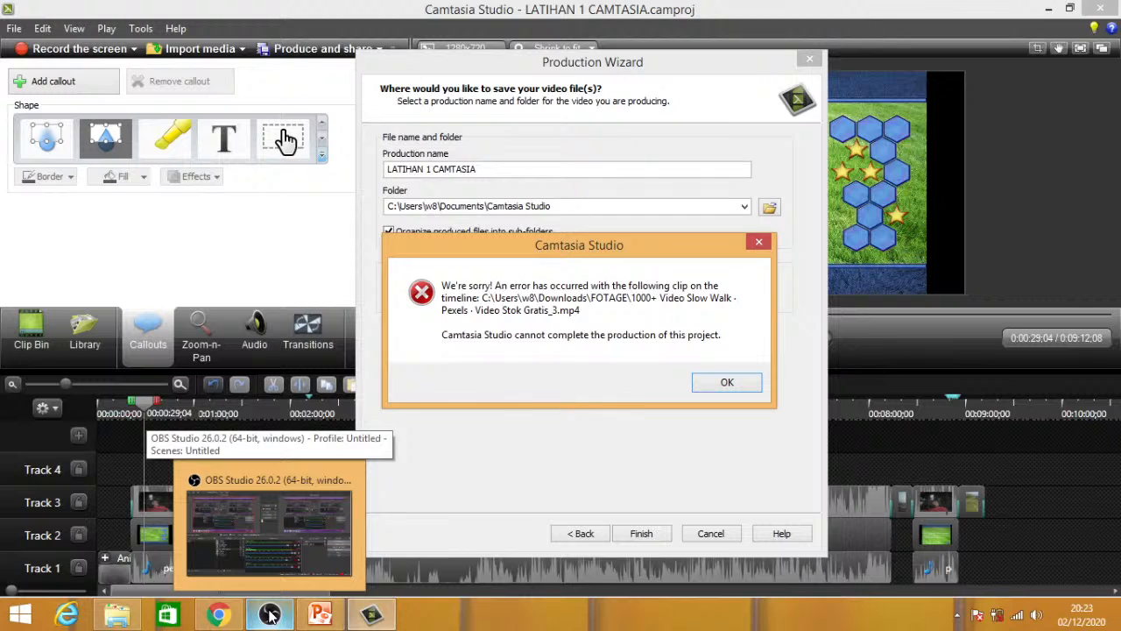
pyautogui.click(271, 616)
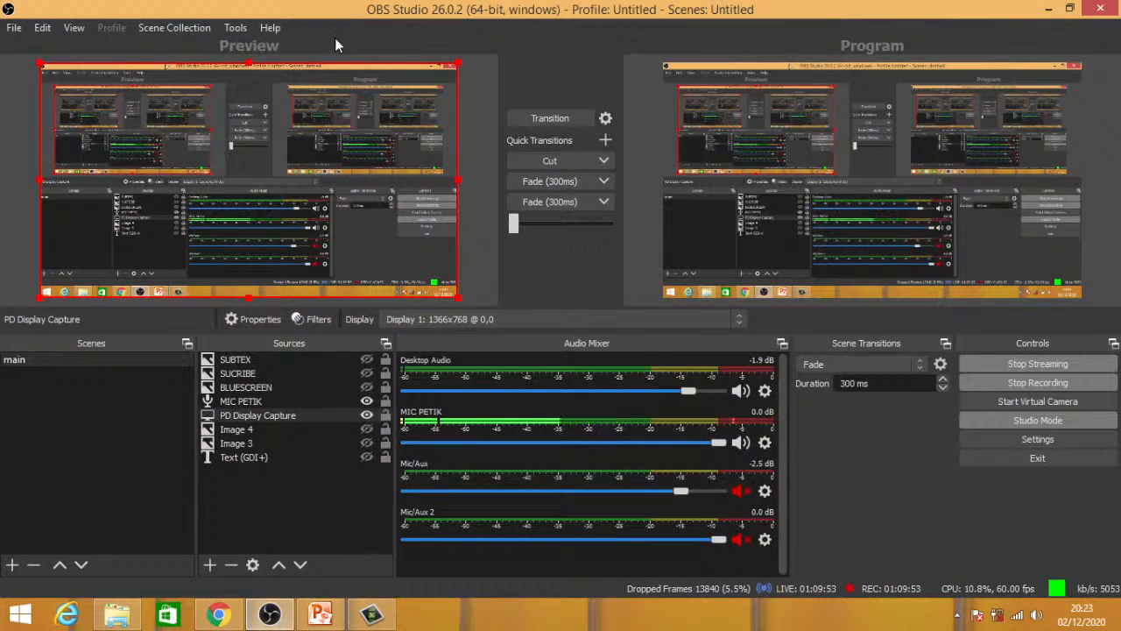
pyautogui.moveTo(271, 619)
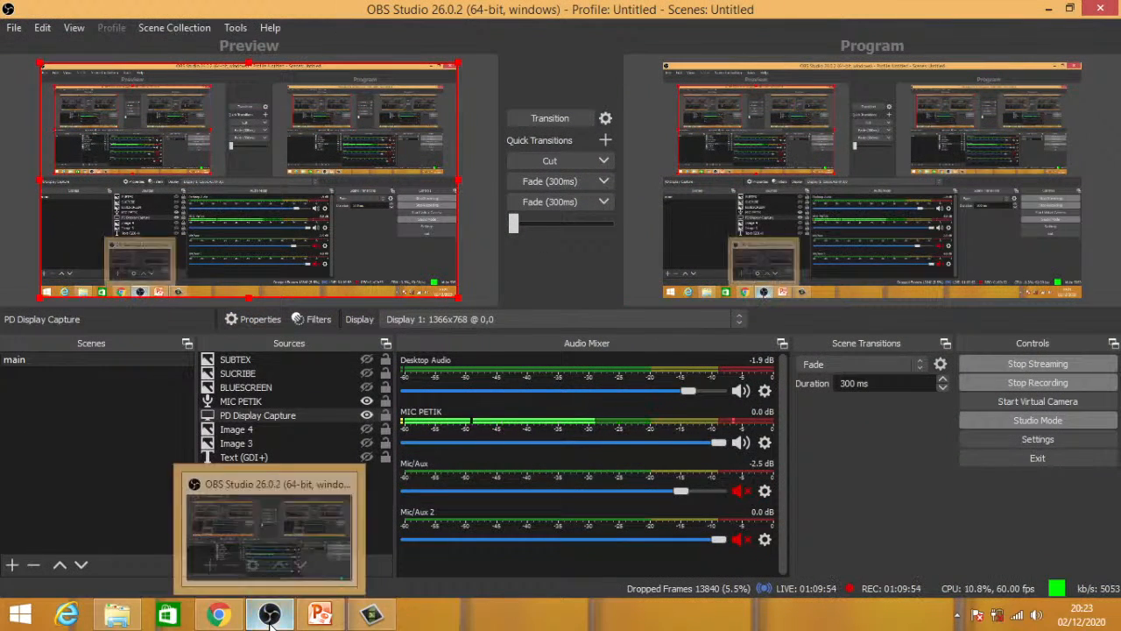
pyautogui.click(320, 615)
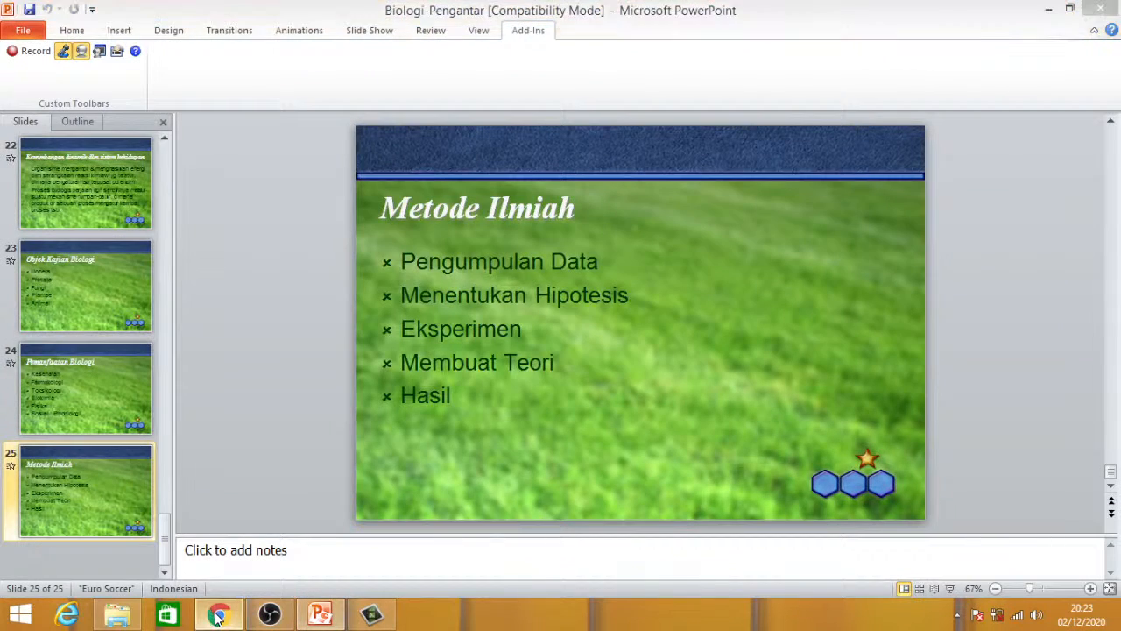
pyautogui.click(218, 615)
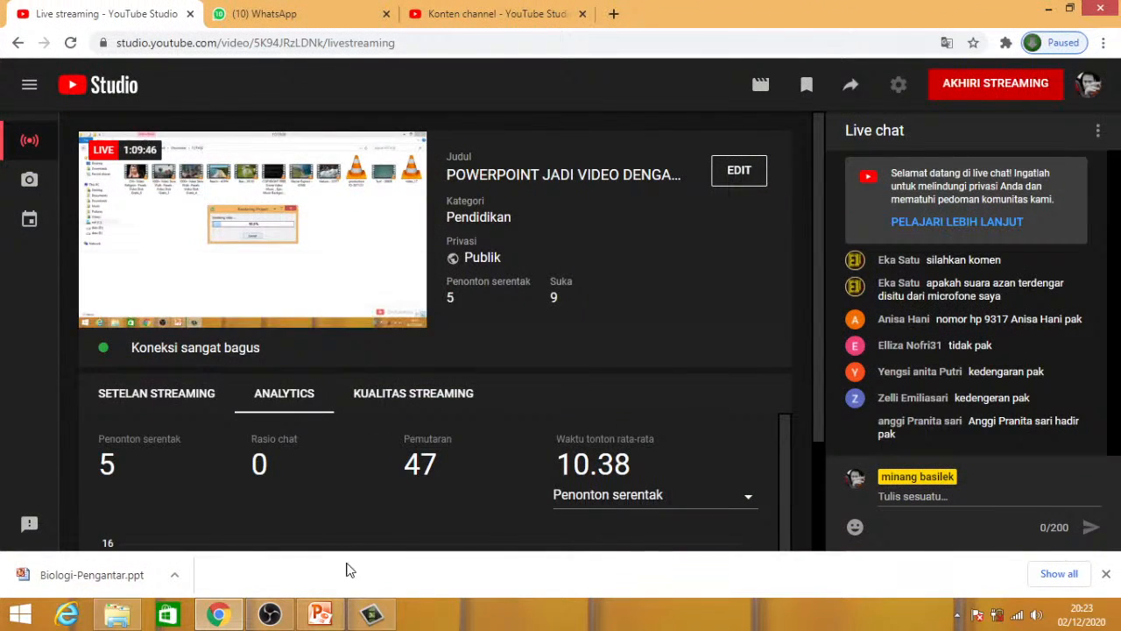
# - Return to Camtasia Studio, dismiss the production error, and restart production of LATIHAN 1 CAMTASIA in the Camtasia Studio documents folder
pyautogui.click(371, 615)
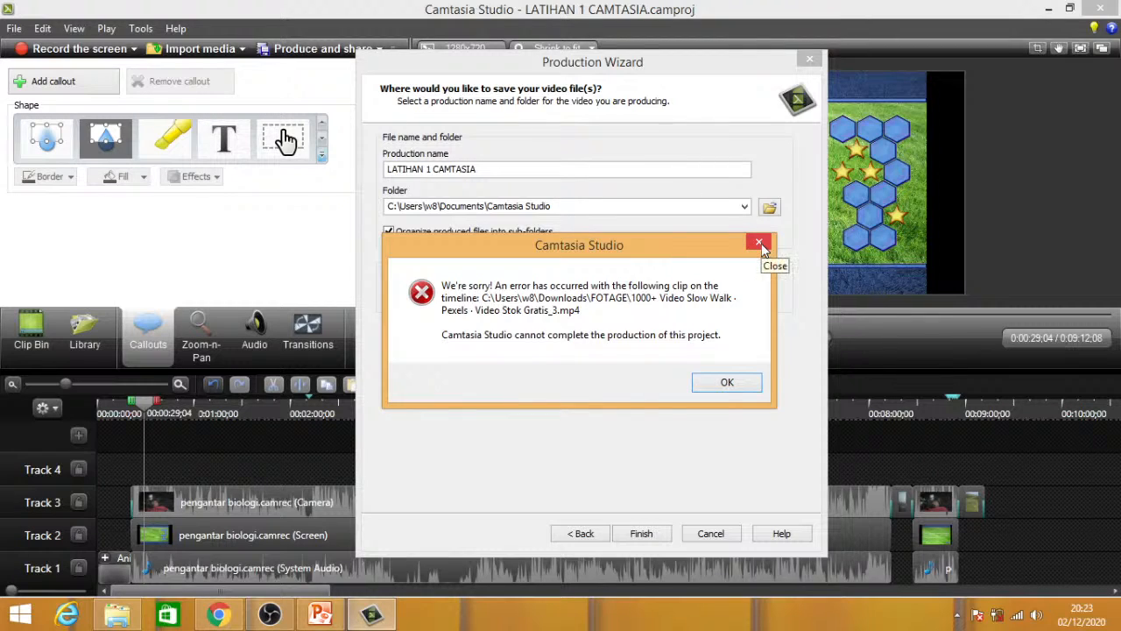
pyautogui.click(725, 385)
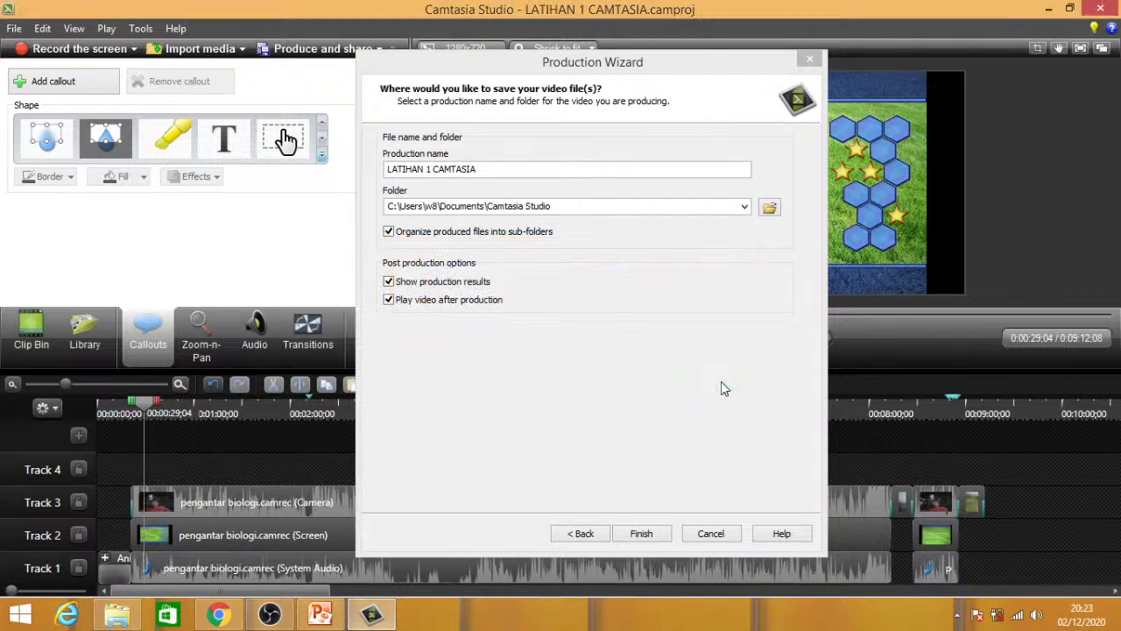
pyautogui.click(638, 537)
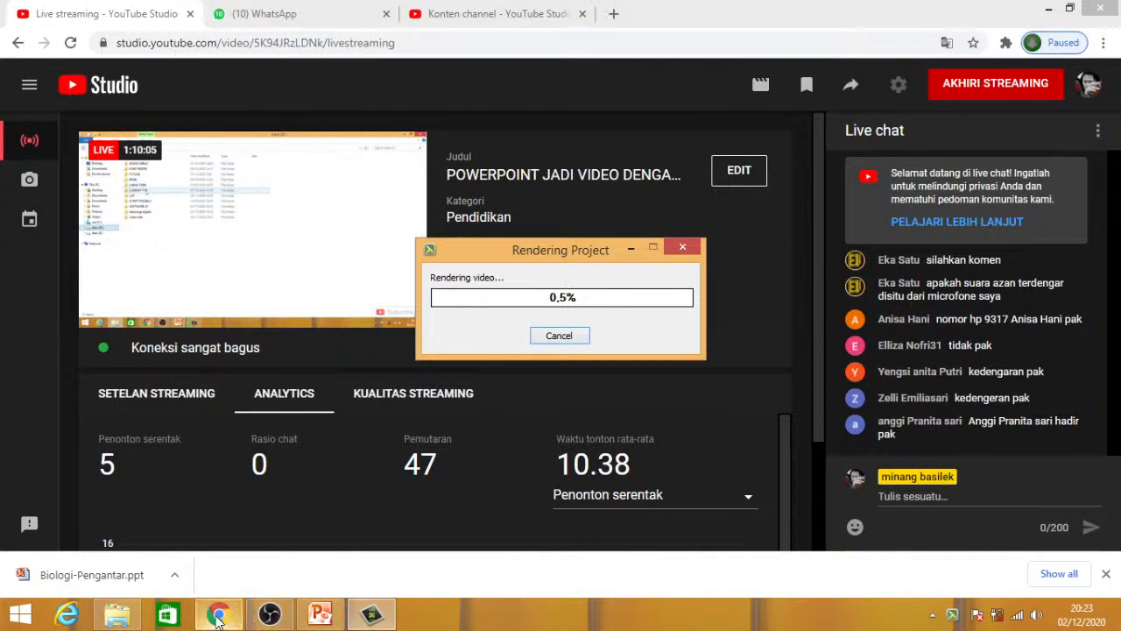
# - Switch to File Explorer, go back to the FOTAGE folder, and reopen the obs folder
pyautogui.click(119, 615)
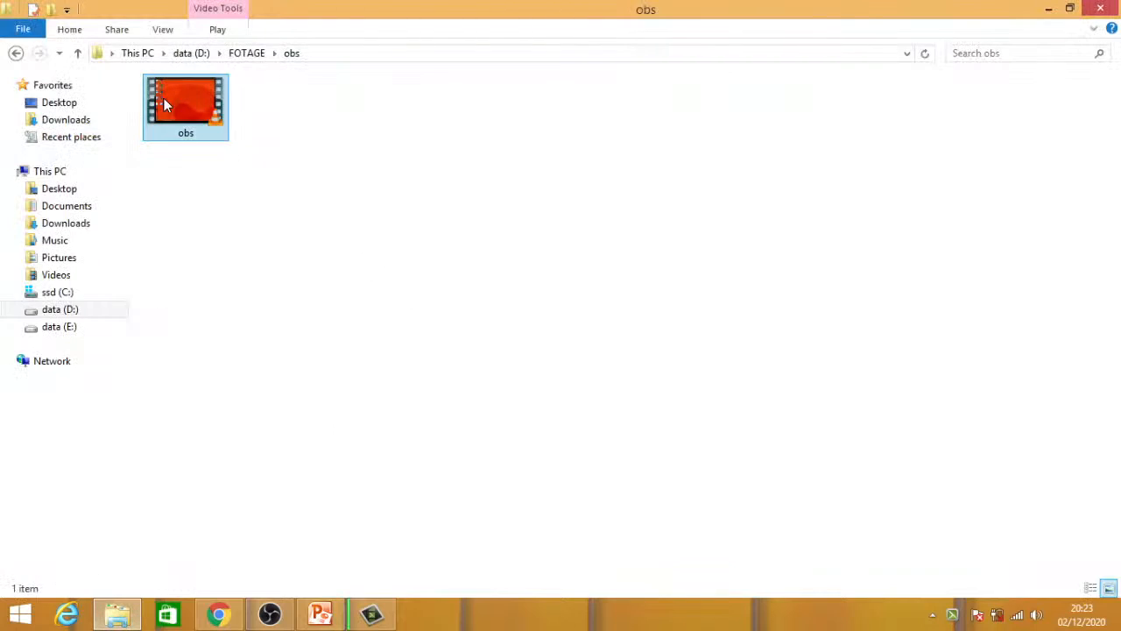
pyautogui.click(16, 52)
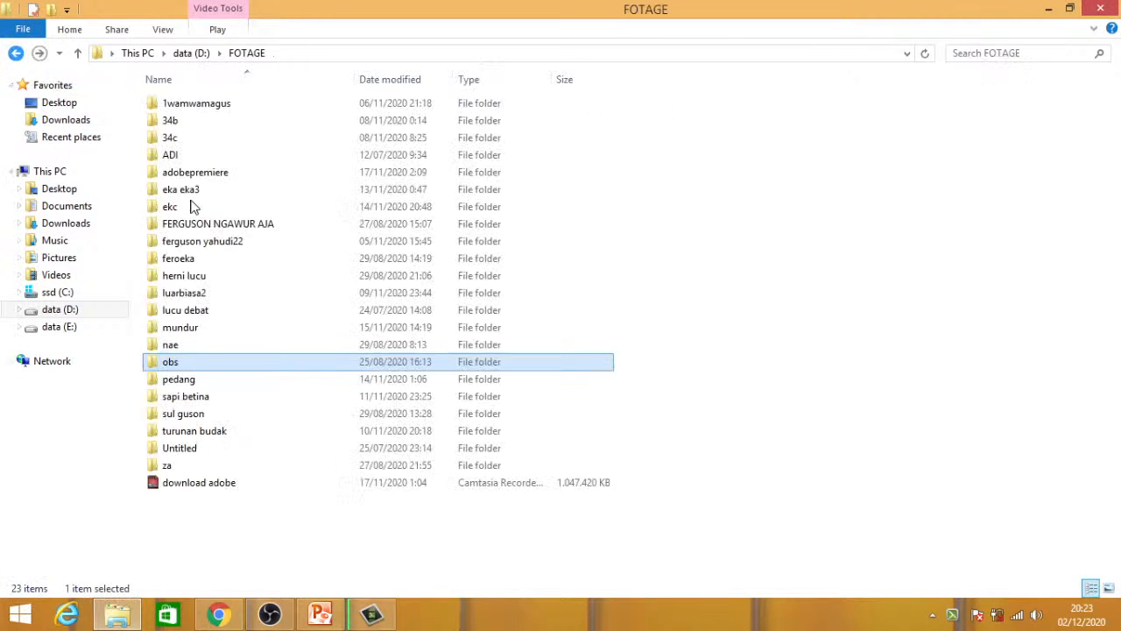
pyautogui.doubleClick(219, 367)
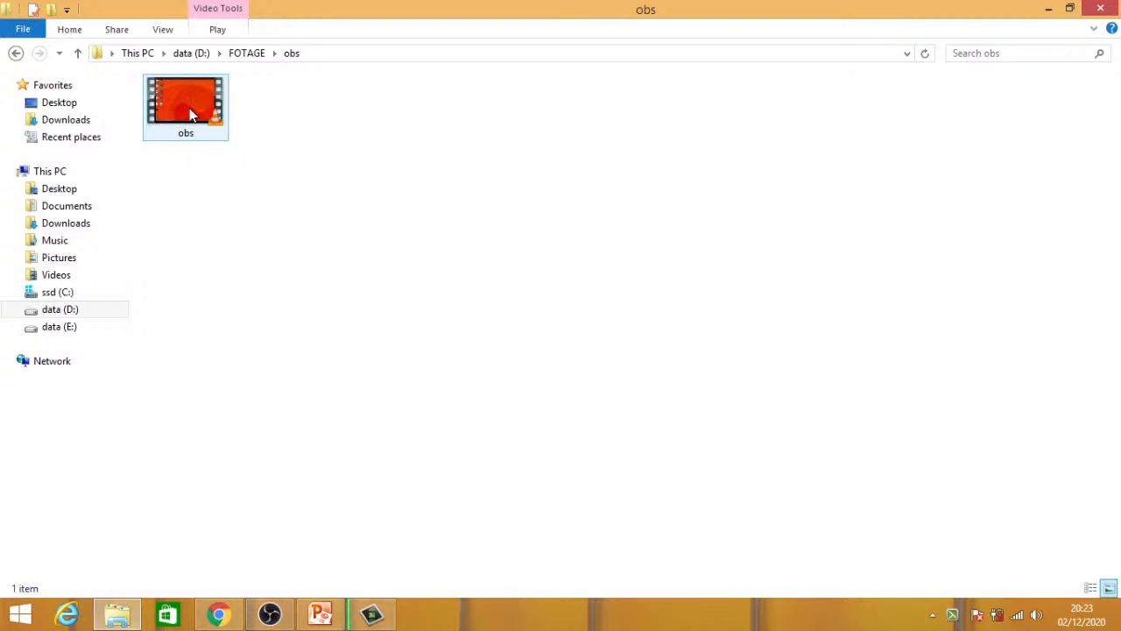